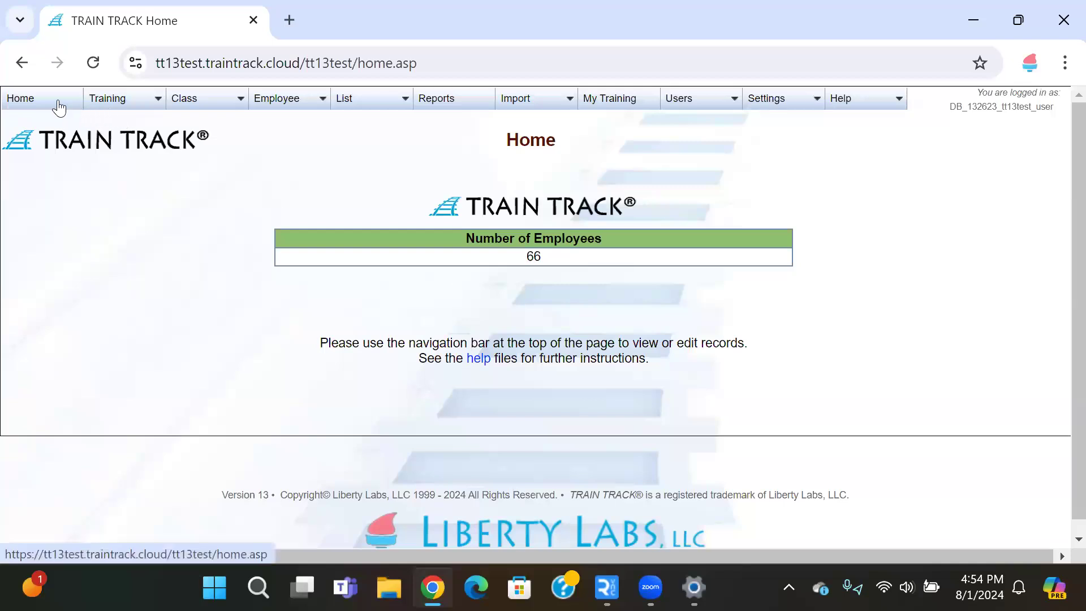
# Step: Open the list of training records for viewing and editing
pyautogui.moveTo(121, 106)
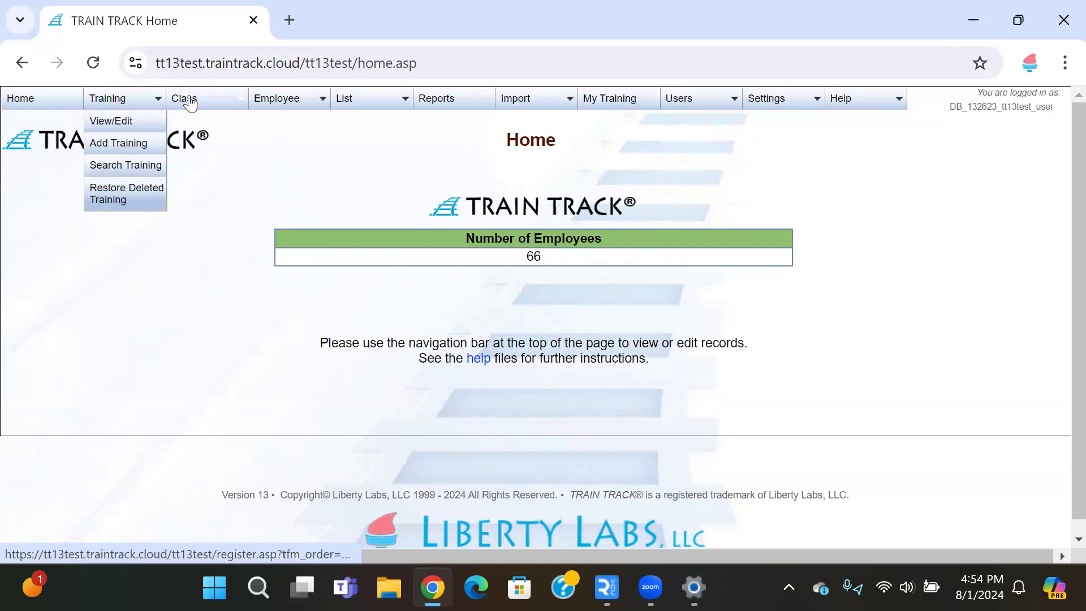
pyautogui.moveTo(281, 107)
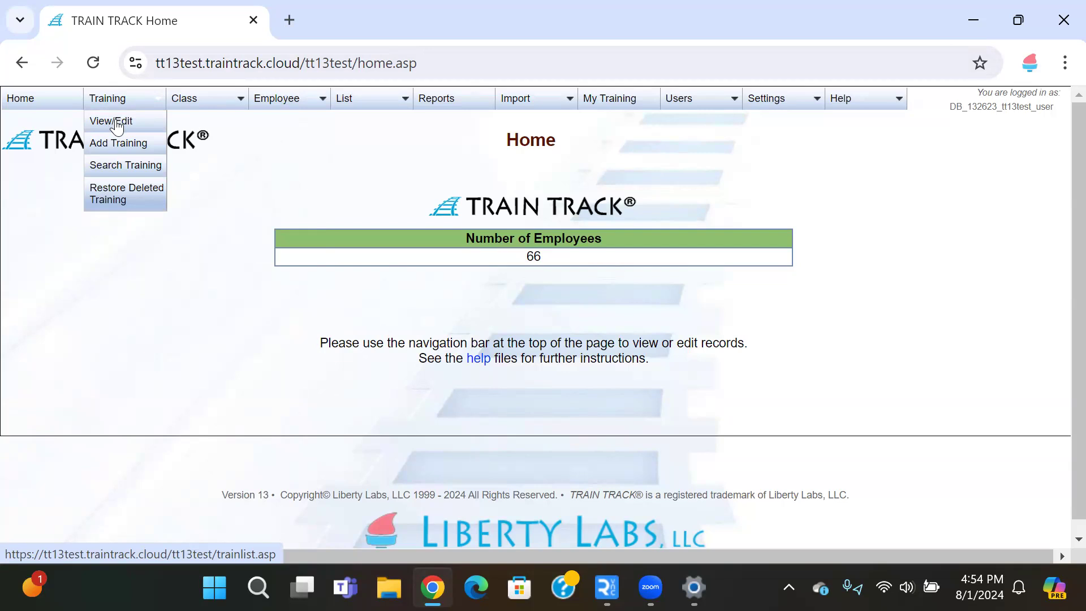
pyautogui.click(116, 121)
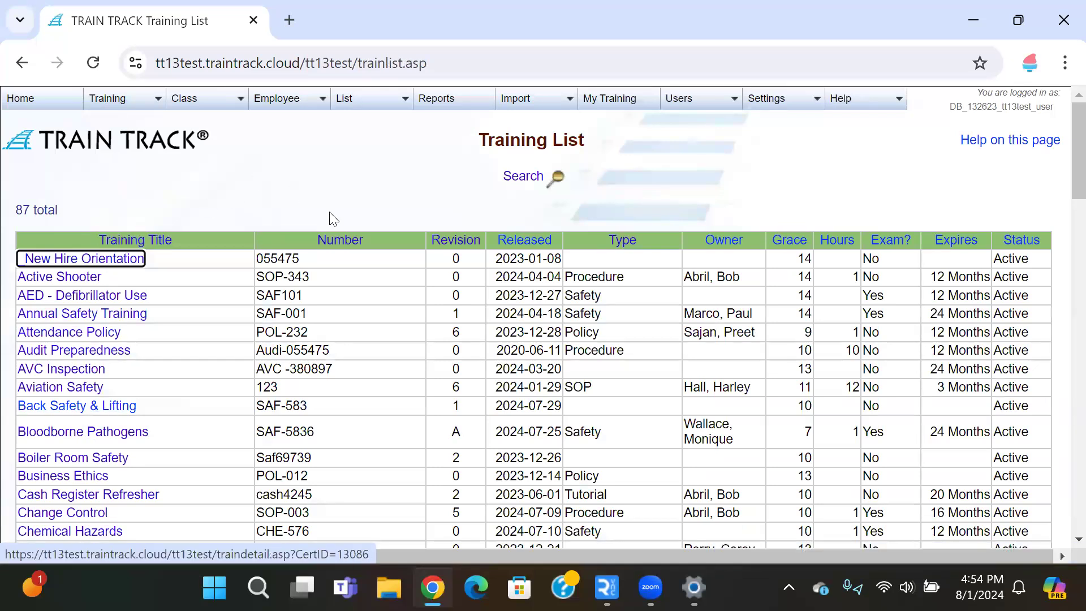
# Step: Sort the training list by number in descending and ascending order, then by training title, ending in ascending order
pyautogui.click(350, 242)
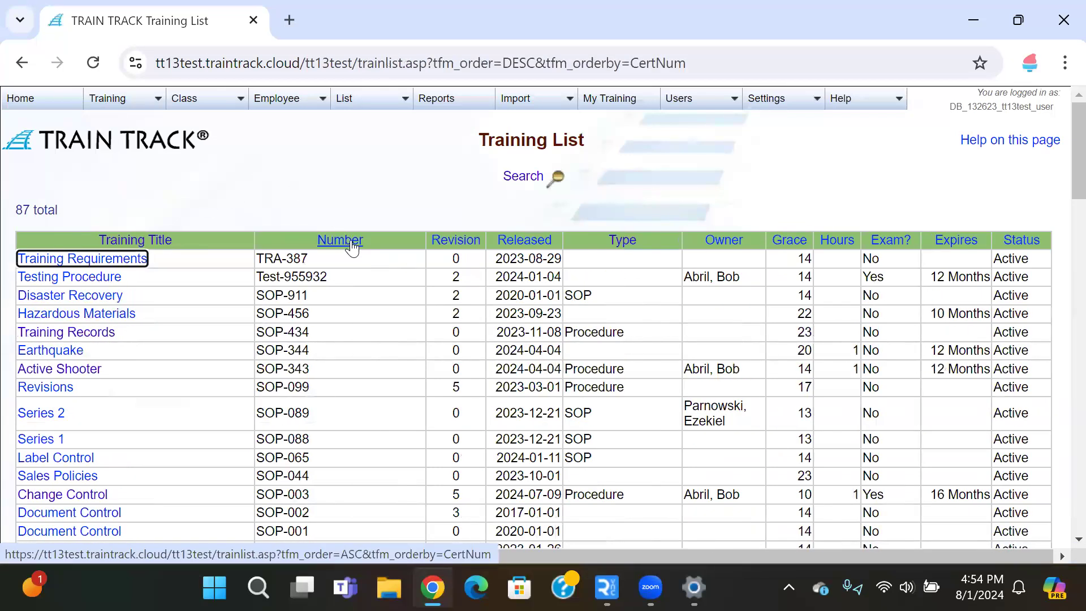
pyautogui.click(352, 244)
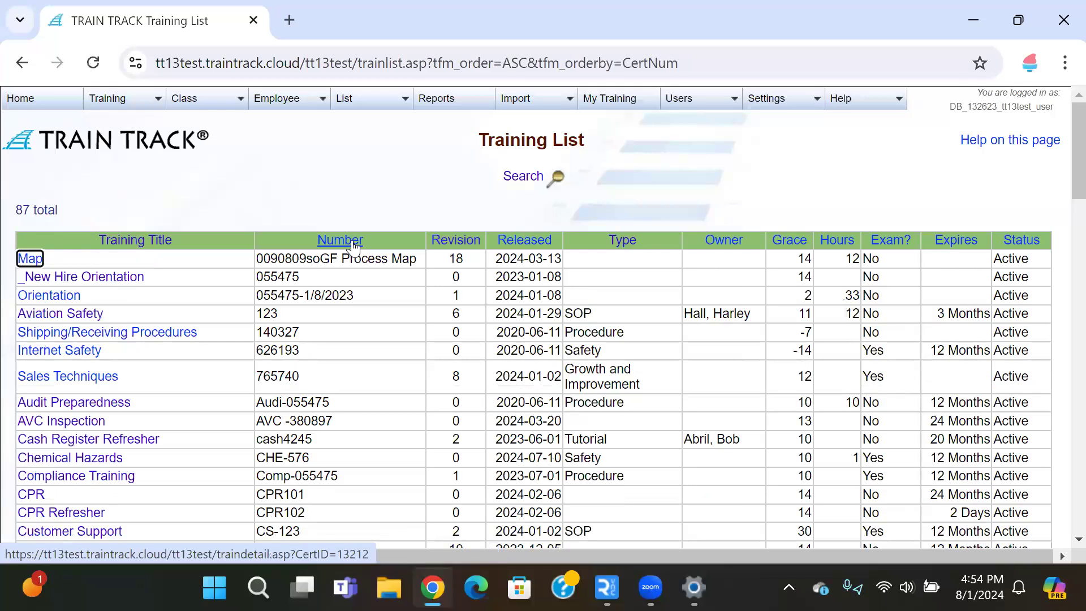
pyautogui.click(132, 243)
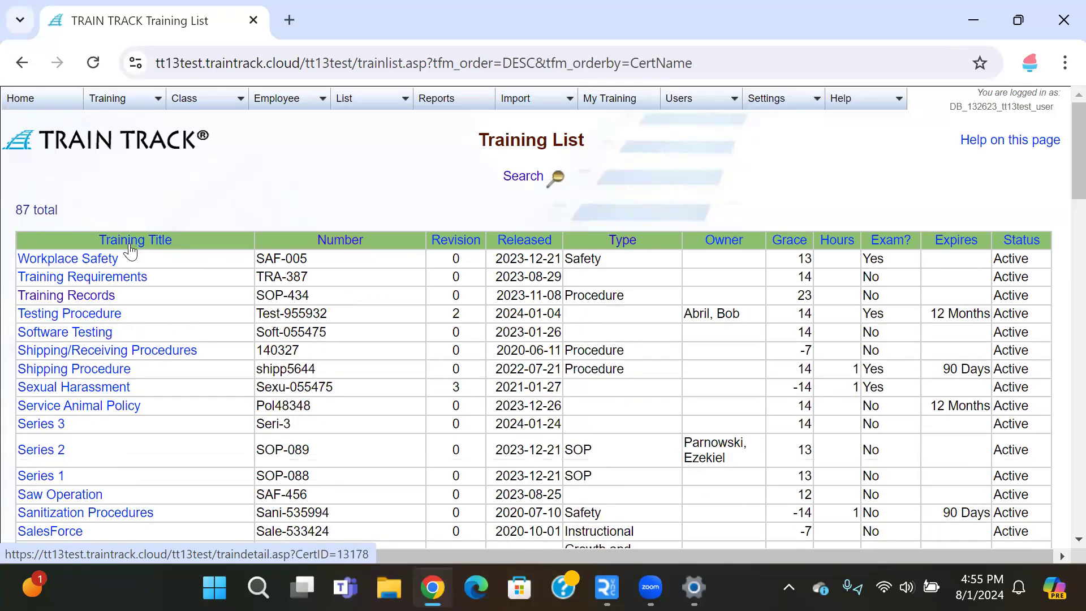
pyautogui.click(131, 244)
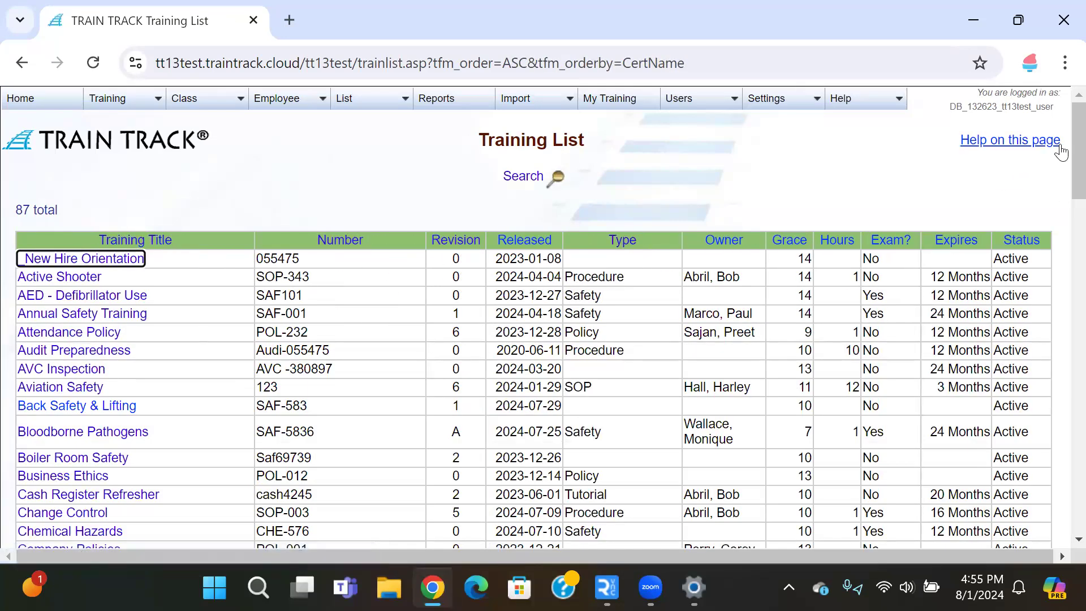
# Step: Choose Inactive as the status to show below the training list, without applying the filter
pyautogui.scroll(-20, 1062, 146)
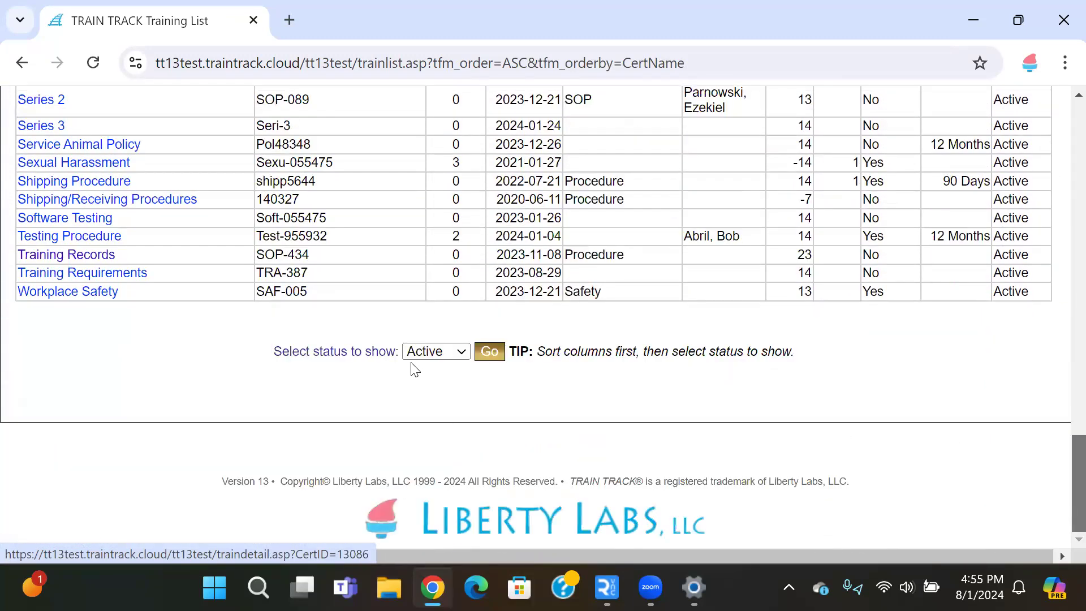
pyautogui.click(461, 353)
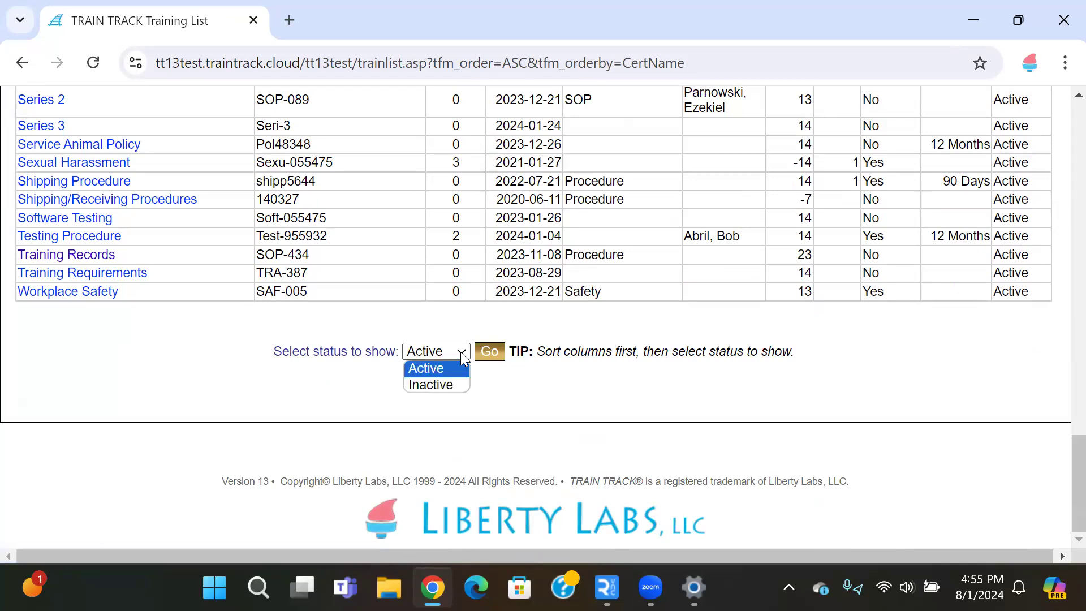
pyautogui.click(456, 386)
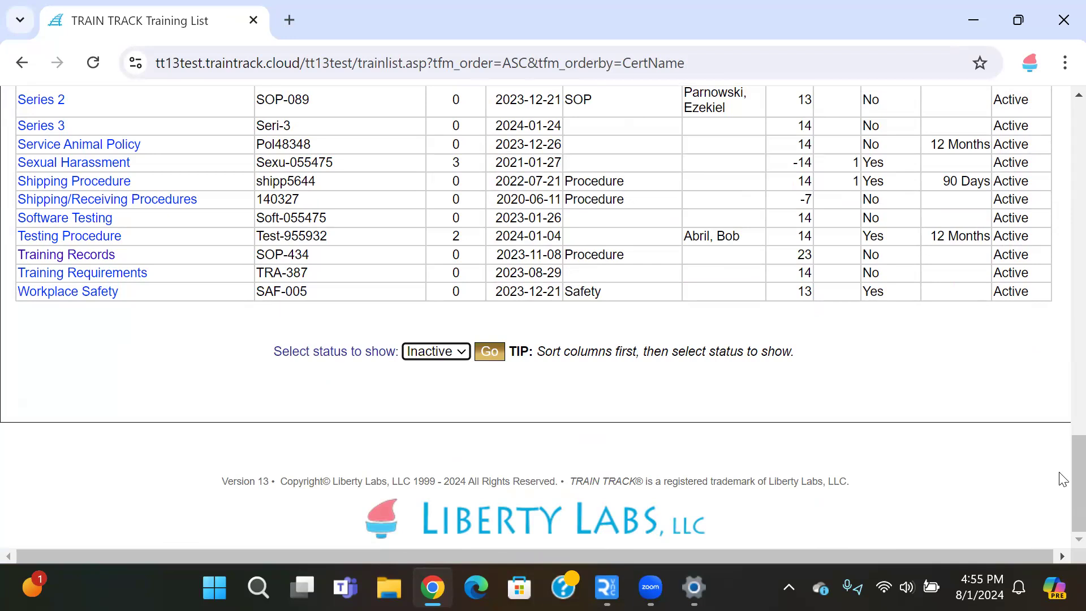
pyautogui.scroll(15, 1064, 475)
pyautogui.scroll(3, 974, 177)
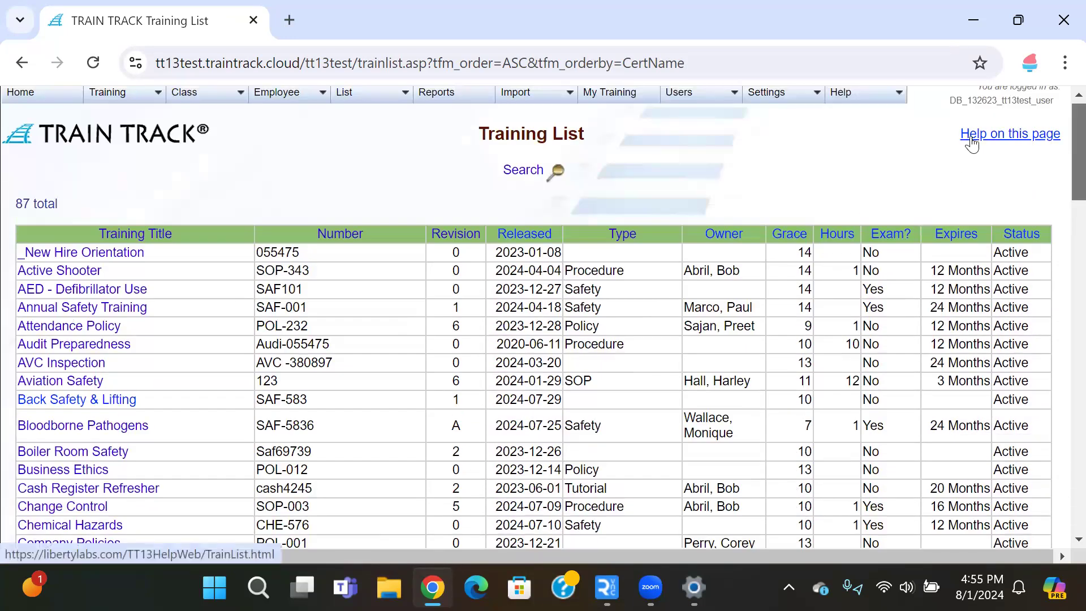
# Step: Open the help page for the Training List and read through its steps on viewing, sorting, opening and filtering records
pyautogui.click(1048, 142)
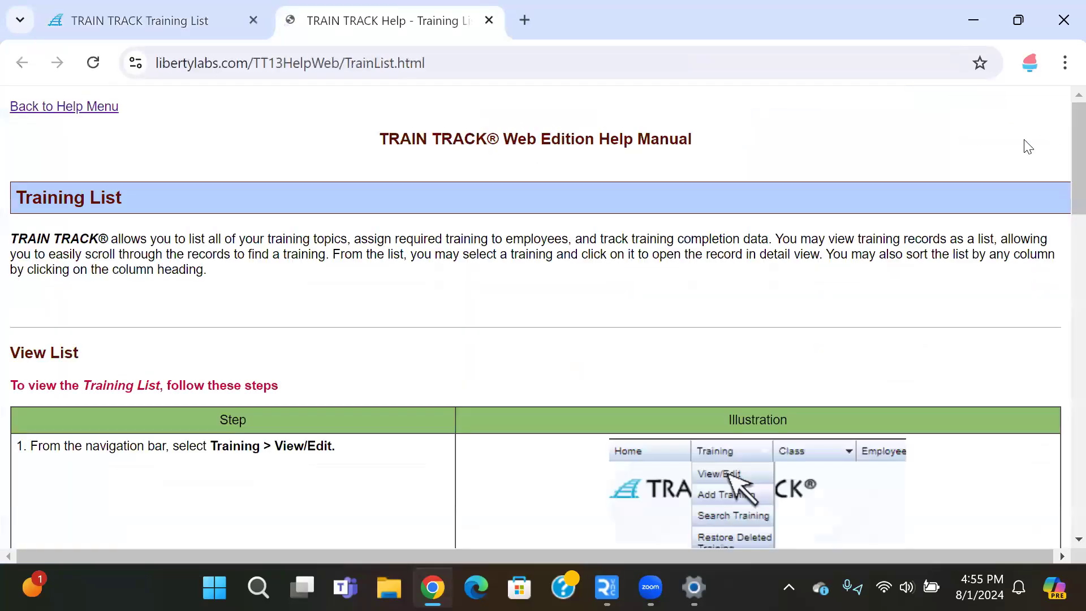
pyautogui.scroll(-2, 416, 299)
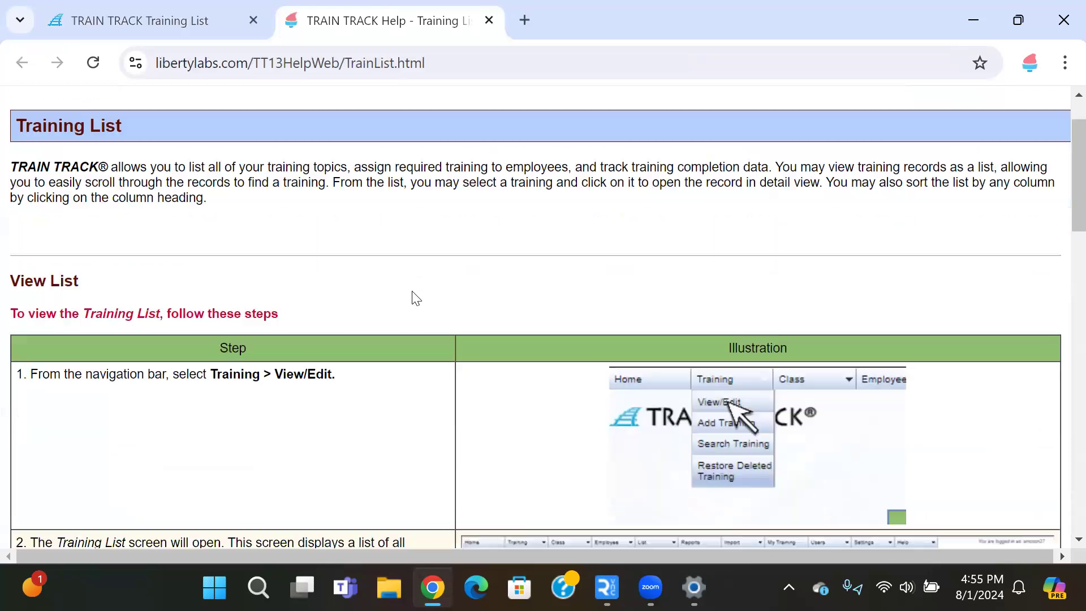
pyautogui.scroll(-2, 417, 299)
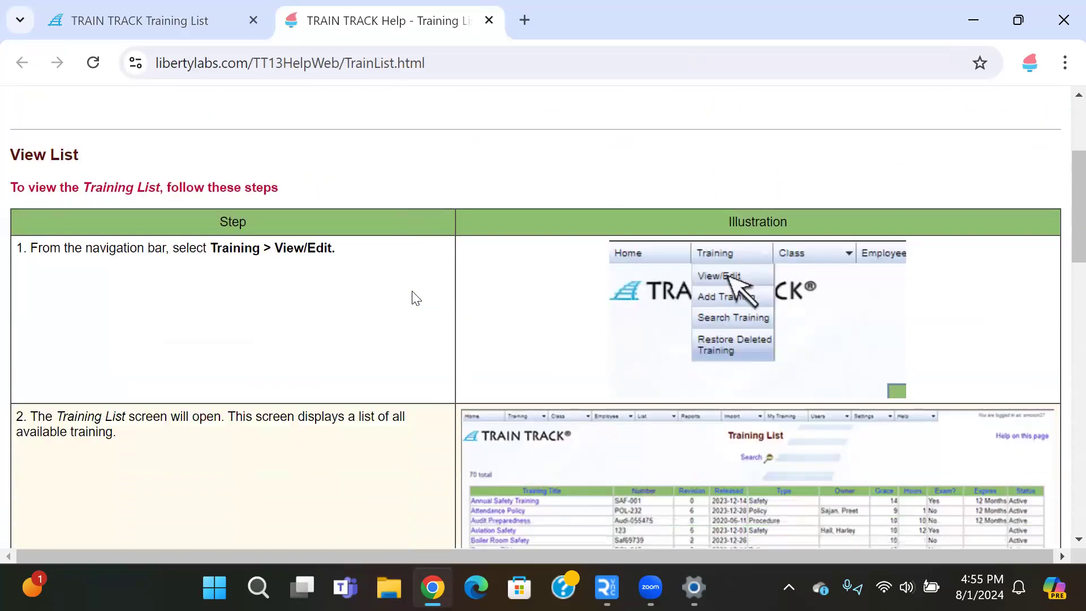
pyautogui.scroll(-15, 417, 299)
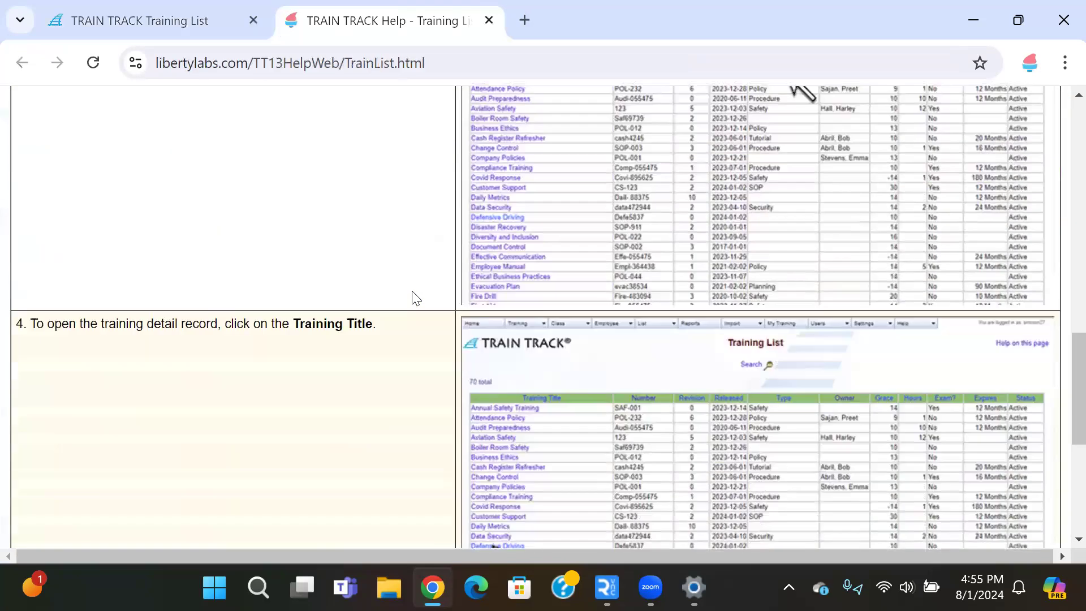
pyautogui.scroll(-7, 416, 298)
pyautogui.scroll(-1, 417, 299)
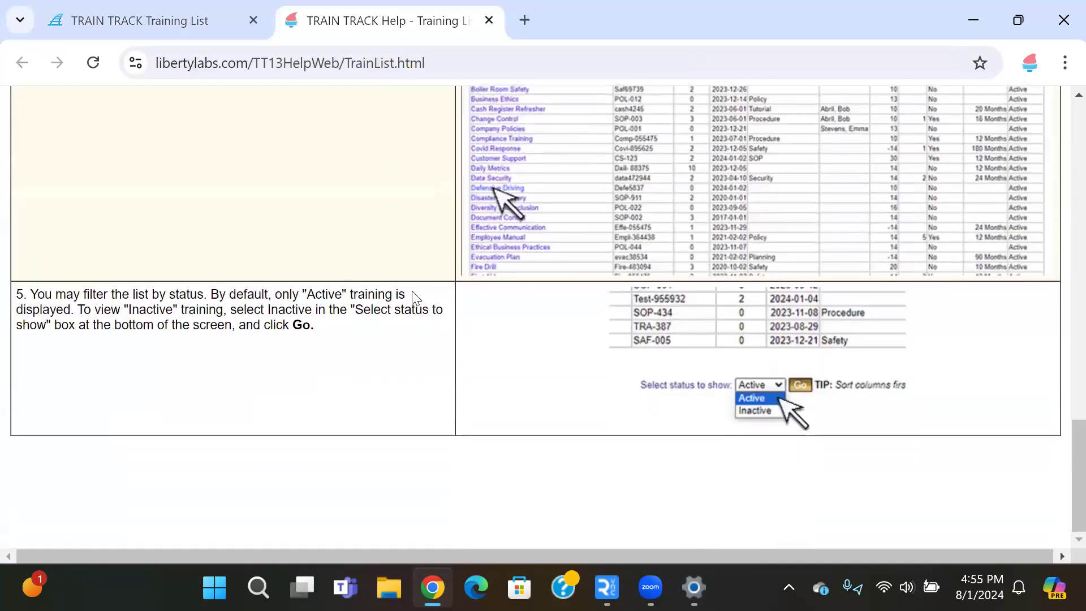
pyautogui.scroll(10, 416, 298)
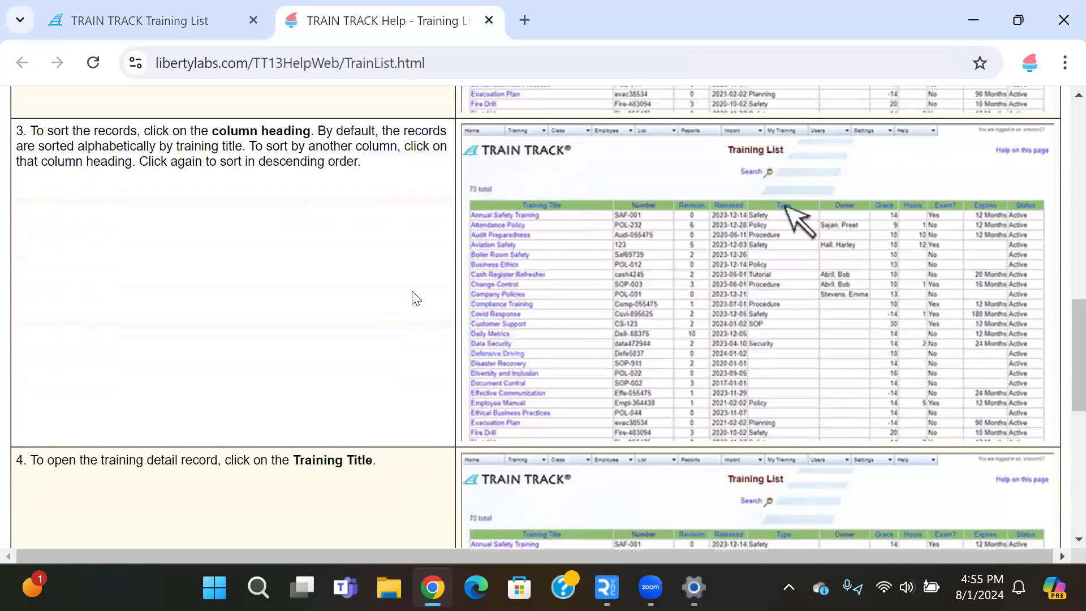
# Step: Return from the help page to the training list and start a new training record titled Safety Training
pyautogui.click(111, 25)
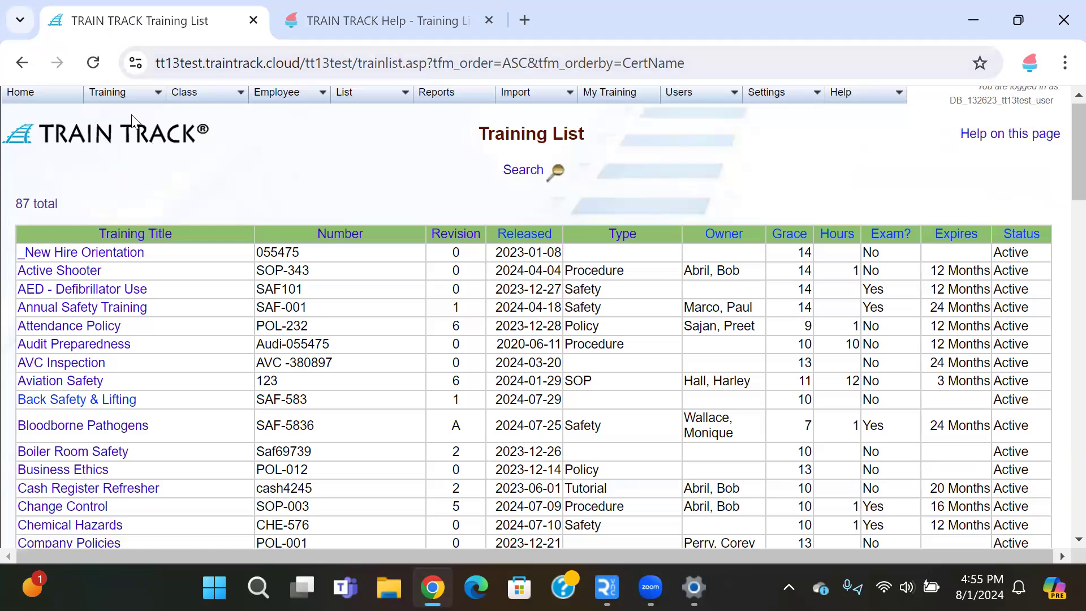
pyautogui.moveTo(116, 100)
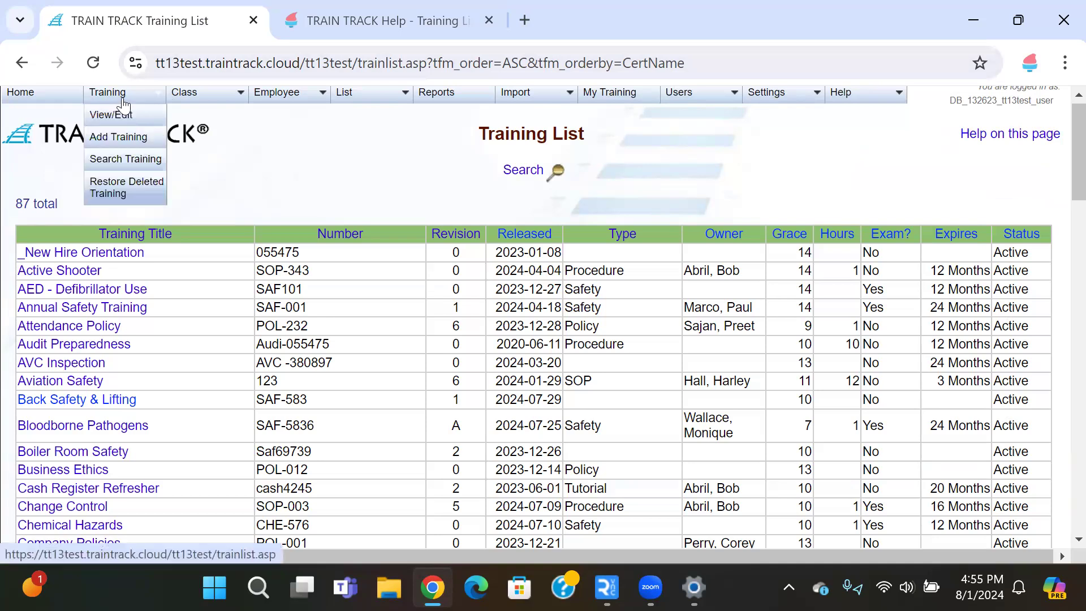
pyautogui.click(105, 144)
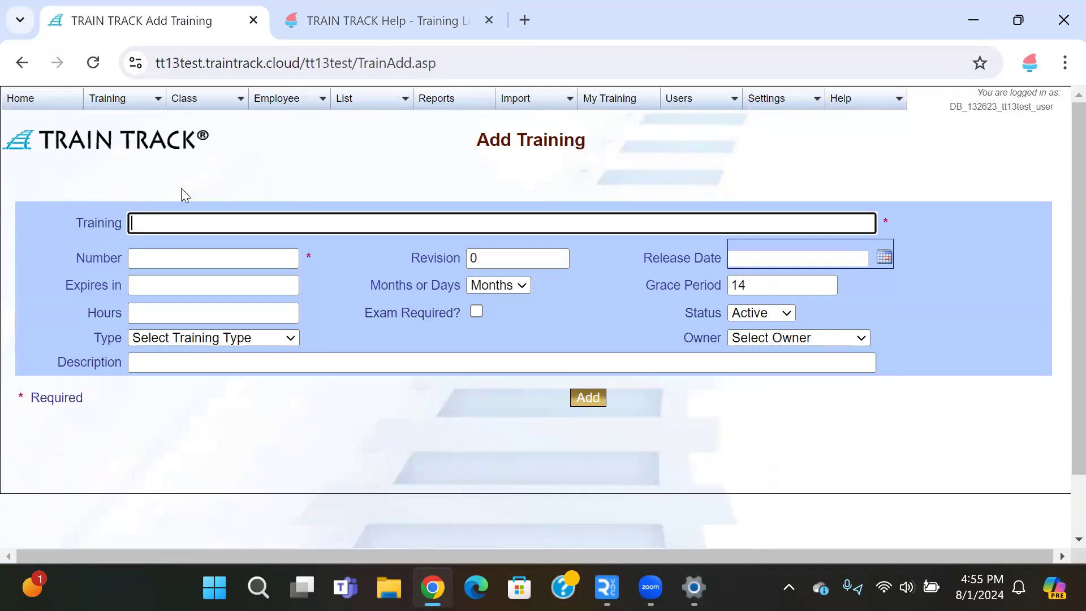
pyautogui.write('Safety Training')
pyautogui.press('Tab')
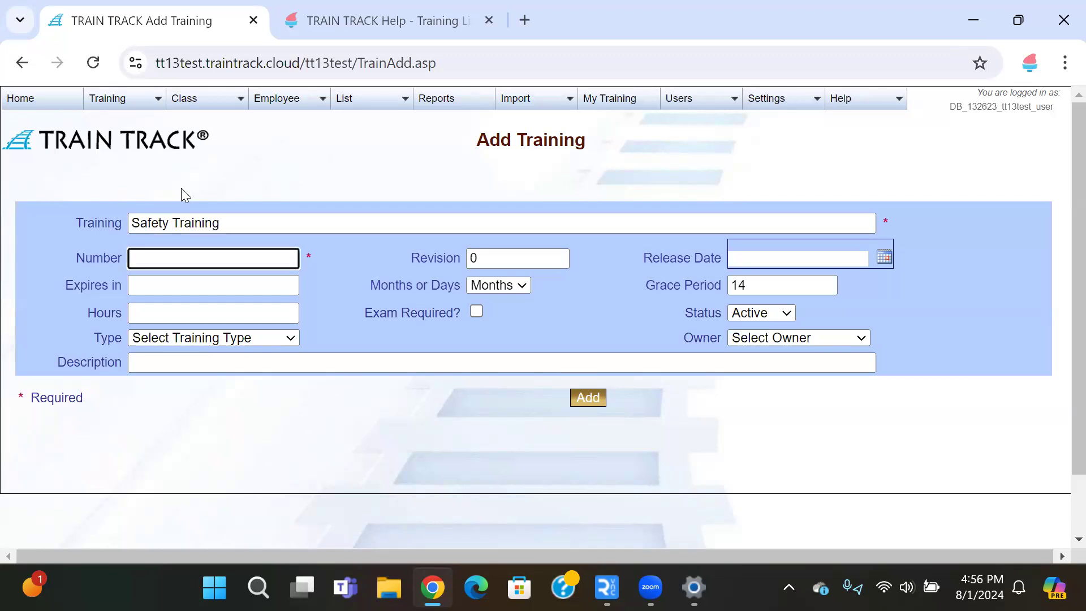
# Step: Give the new training the number SAF597, revision A and the release date 2024-08-01
pyautogui.write('SAF597')
pyautogui.press('Tab')
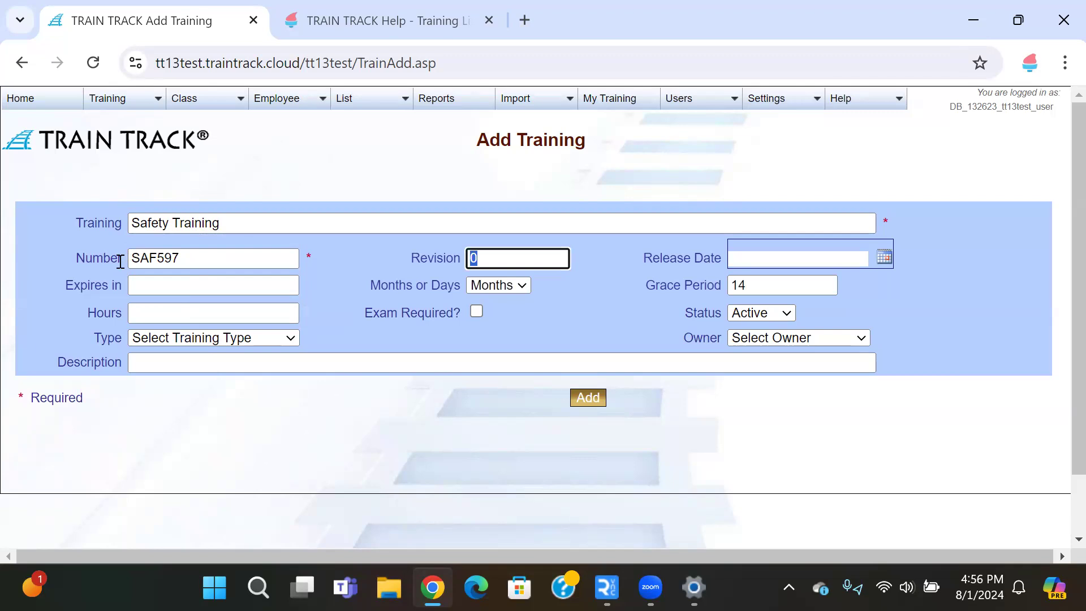
pyautogui.write('A')
pyautogui.press('Tab')
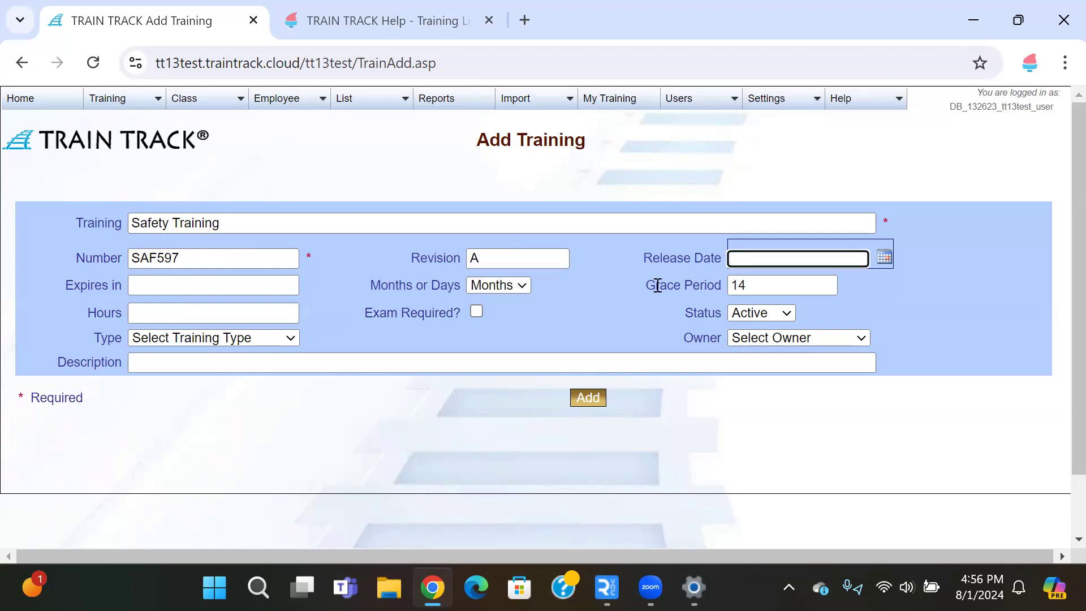
pyautogui.click(884, 257)
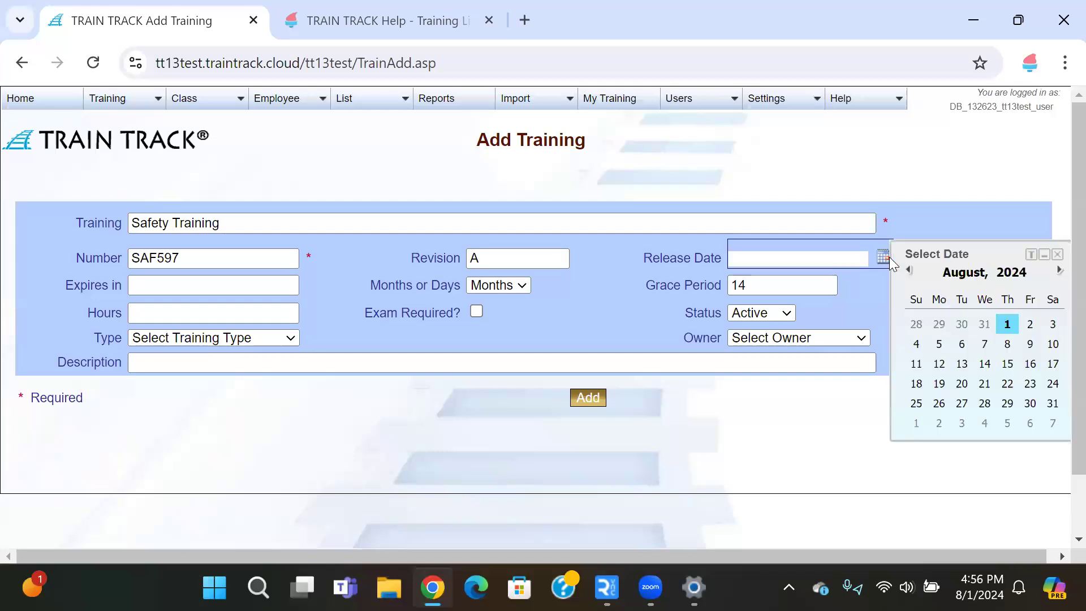
pyautogui.click(1008, 324)
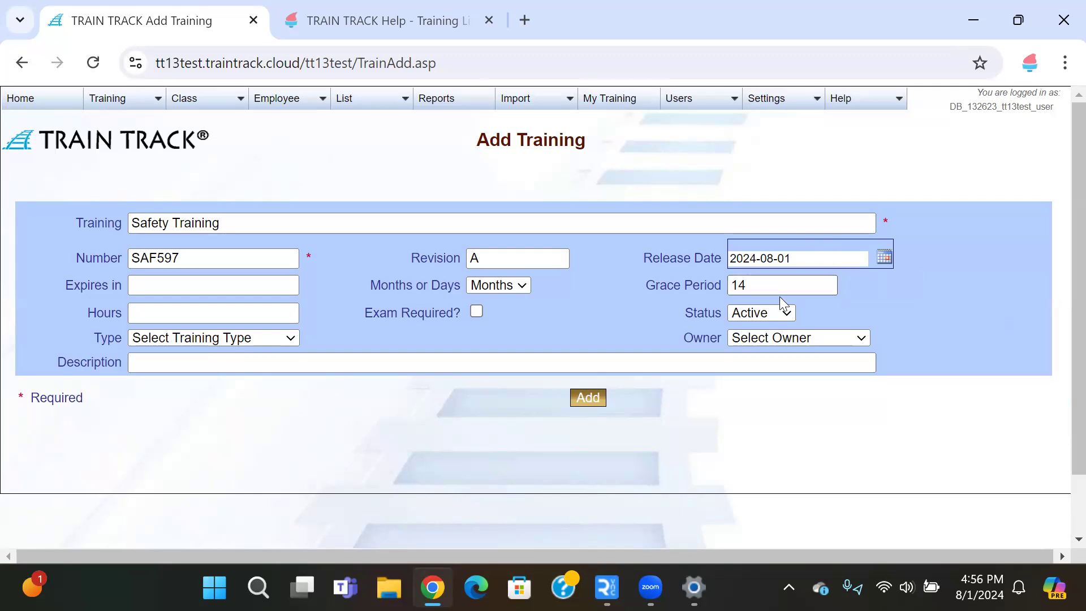
# Step: Set the new training to expire in 12 months
pyautogui.moveTo(772, 284); pyautogui.dragTo(650, 289)
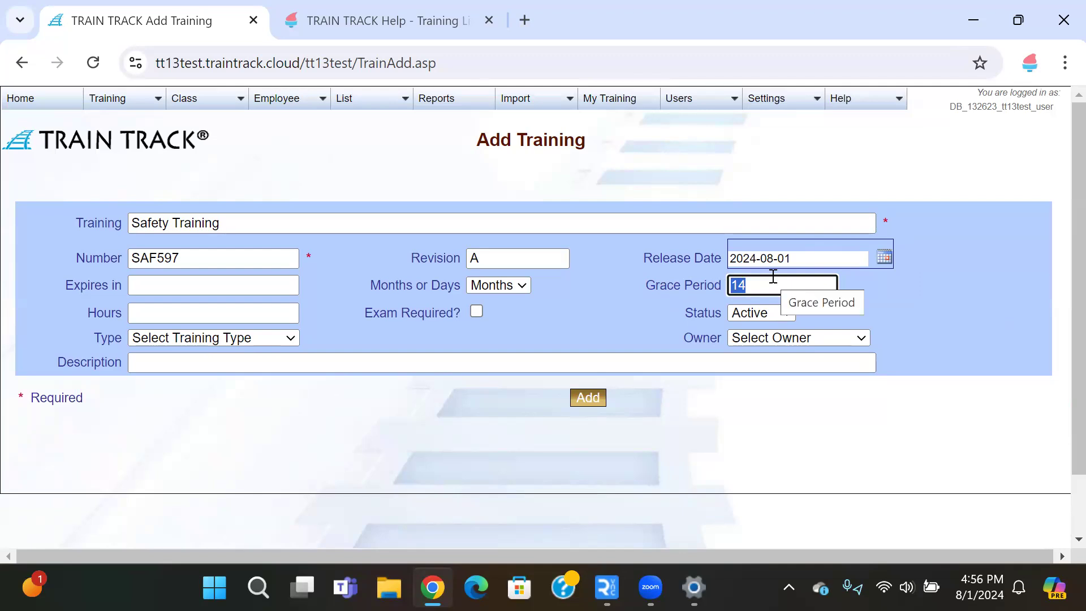
pyautogui.click(795, 262)
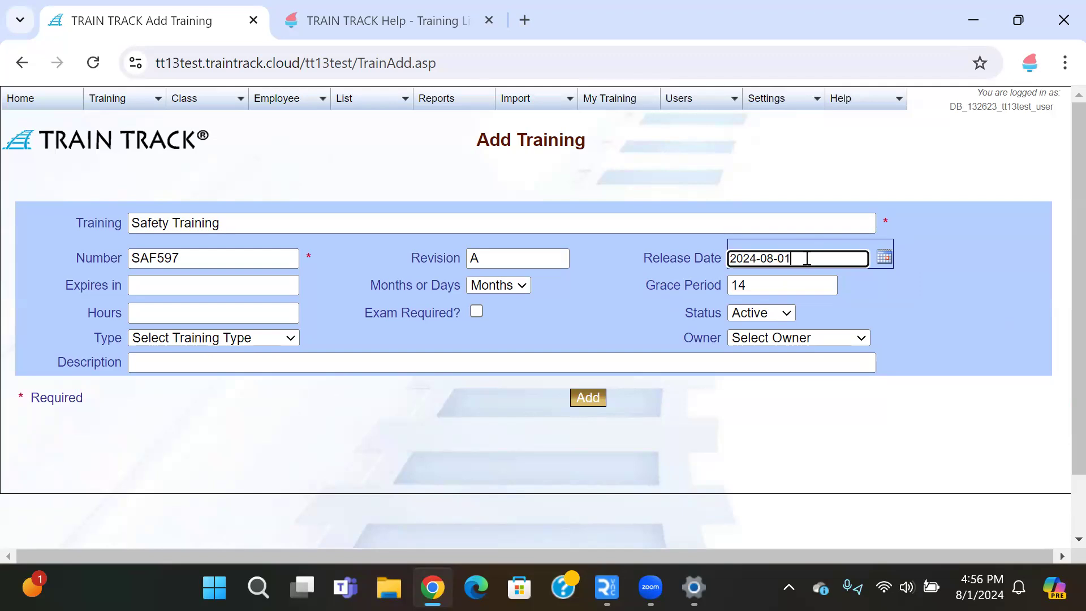
pyautogui.press('Tab')
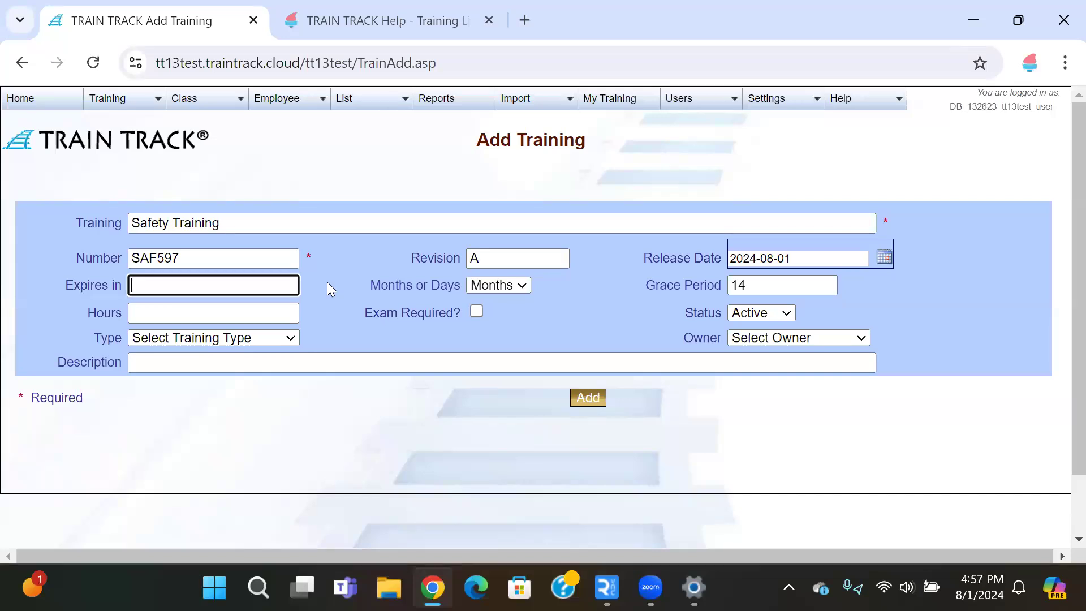
pyautogui.write('12')
pyautogui.click(513, 286)
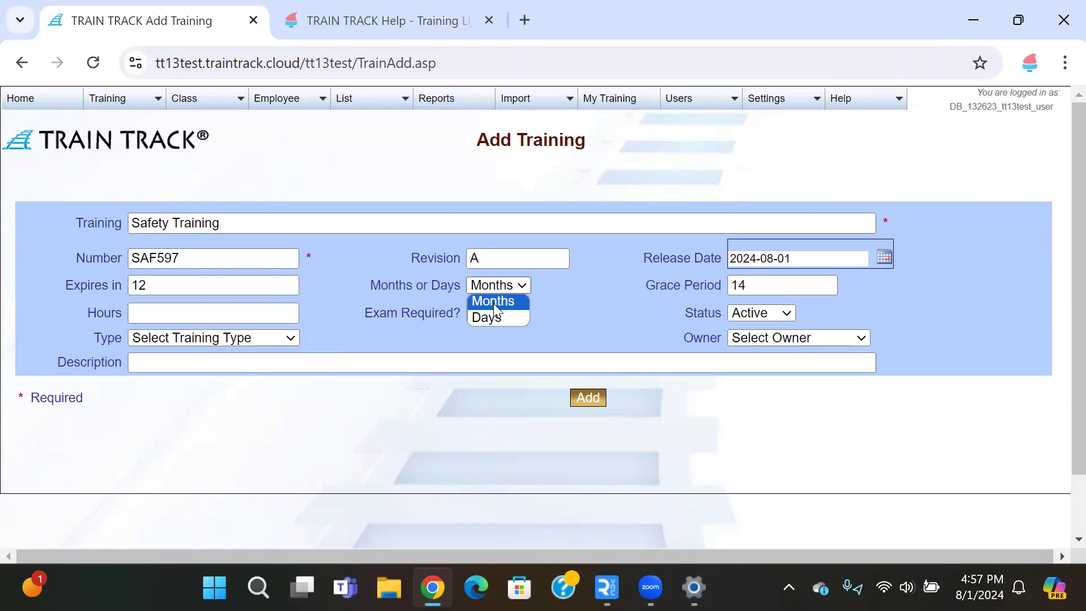
pyautogui.click(494, 303)
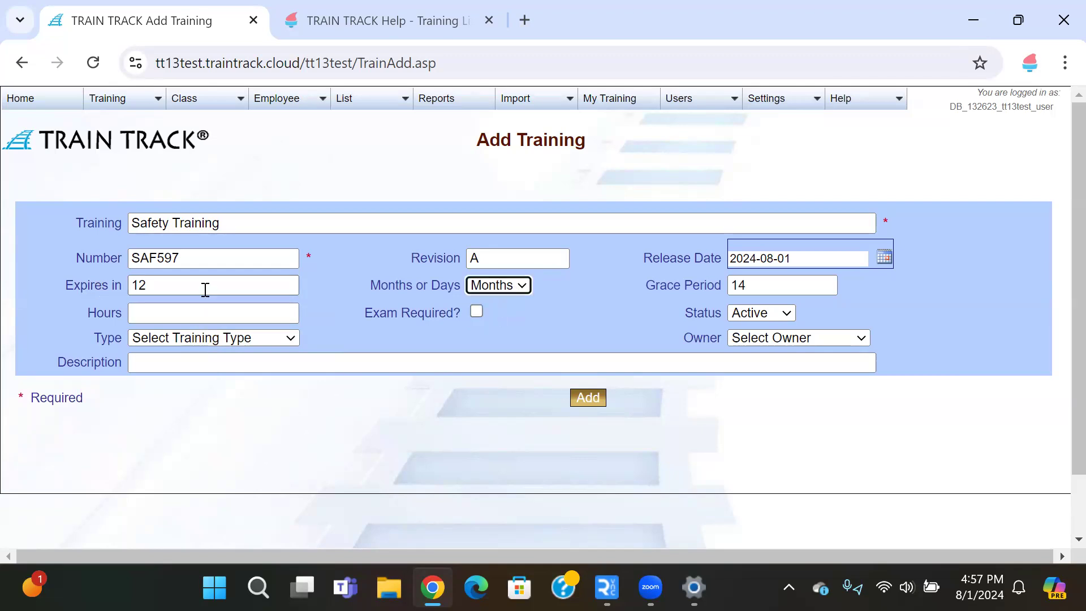
pyautogui.click(158, 281)
pyautogui.moveTo(164, 281); pyautogui.dragTo(118, 283)
pyautogui.click(492, 287)
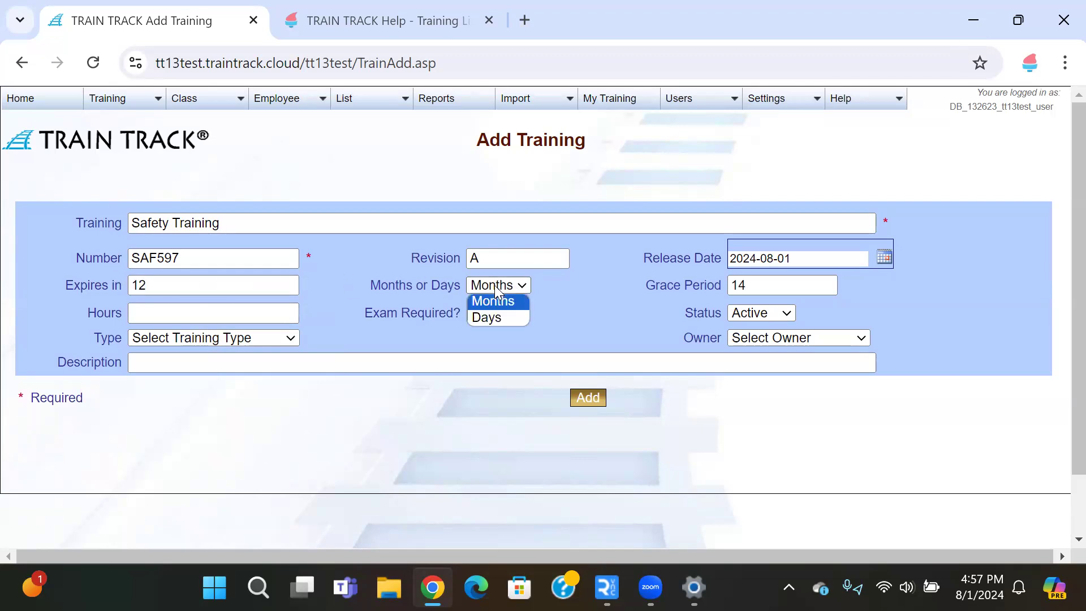
pyautogui.click(495, 285)
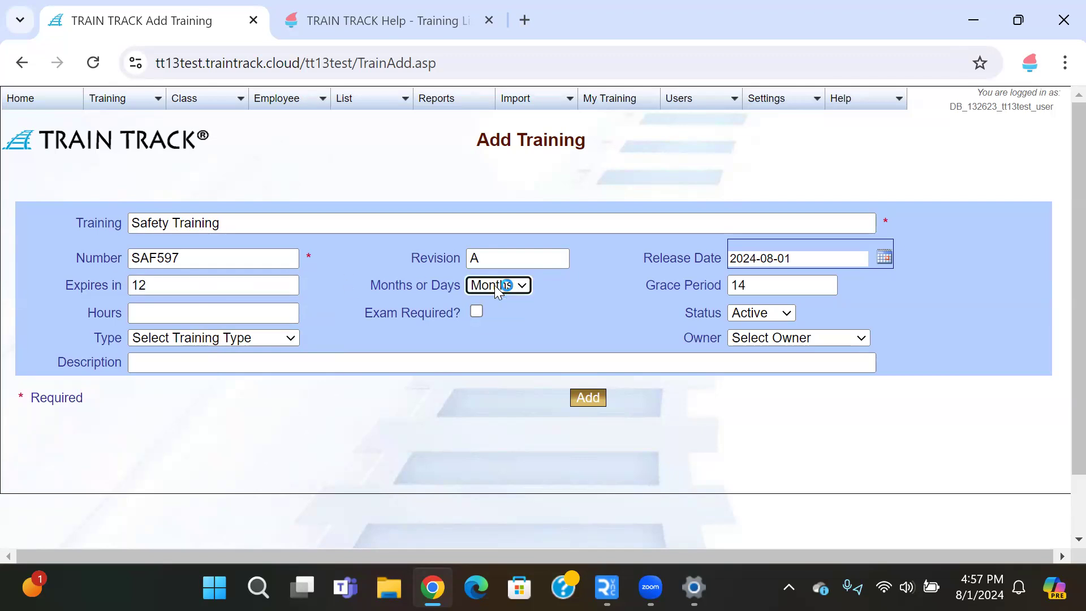
# Step: Set the new training's grace period to 10
pyautogui.doubleClick(760, 284)
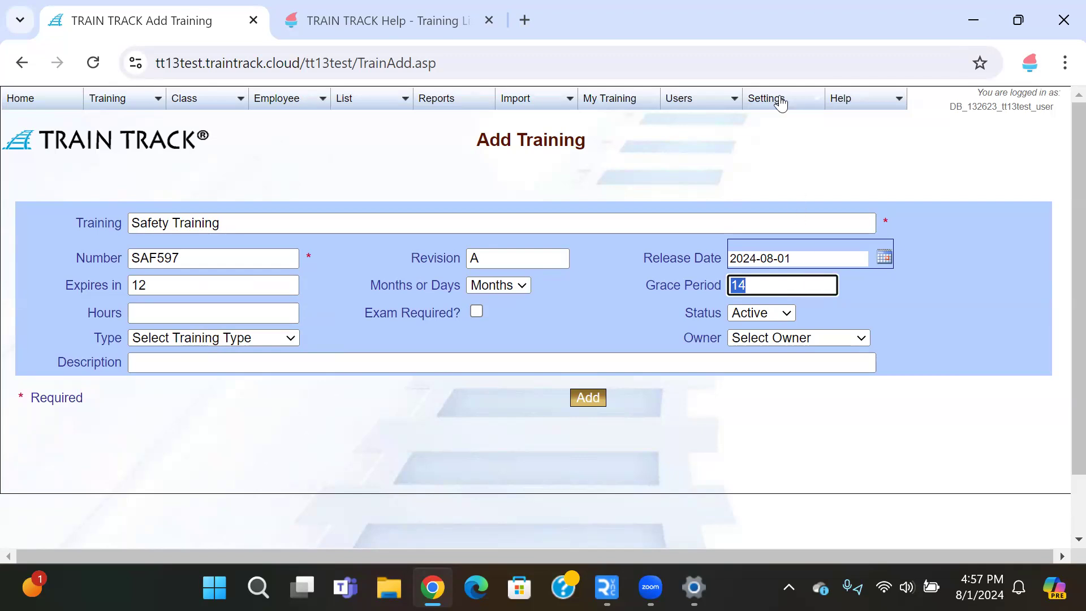
pyautogui.moveTo(780, 101)
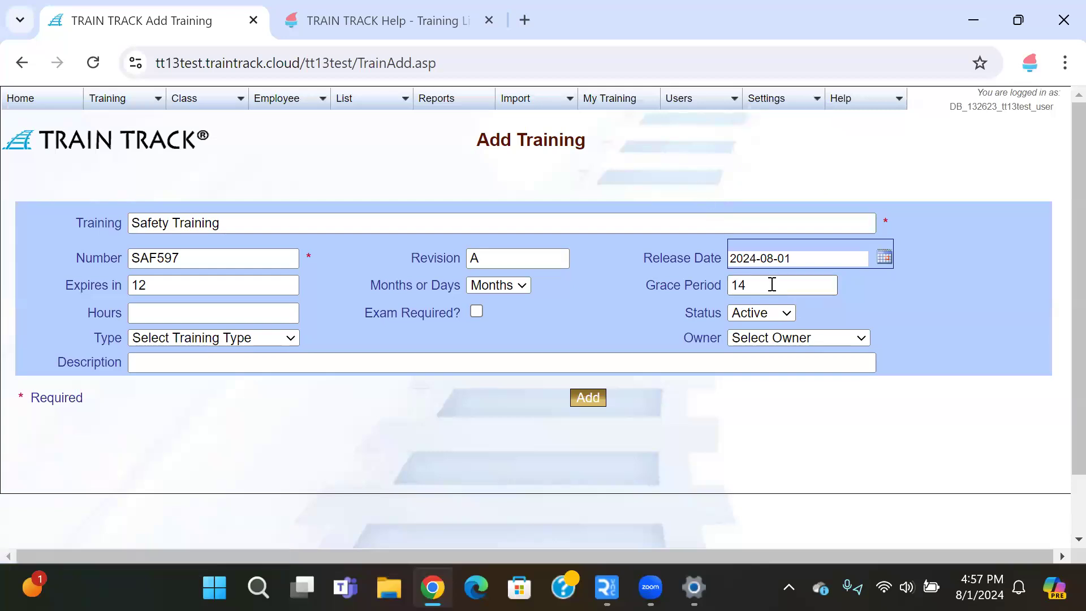
pyautogui.write('10')
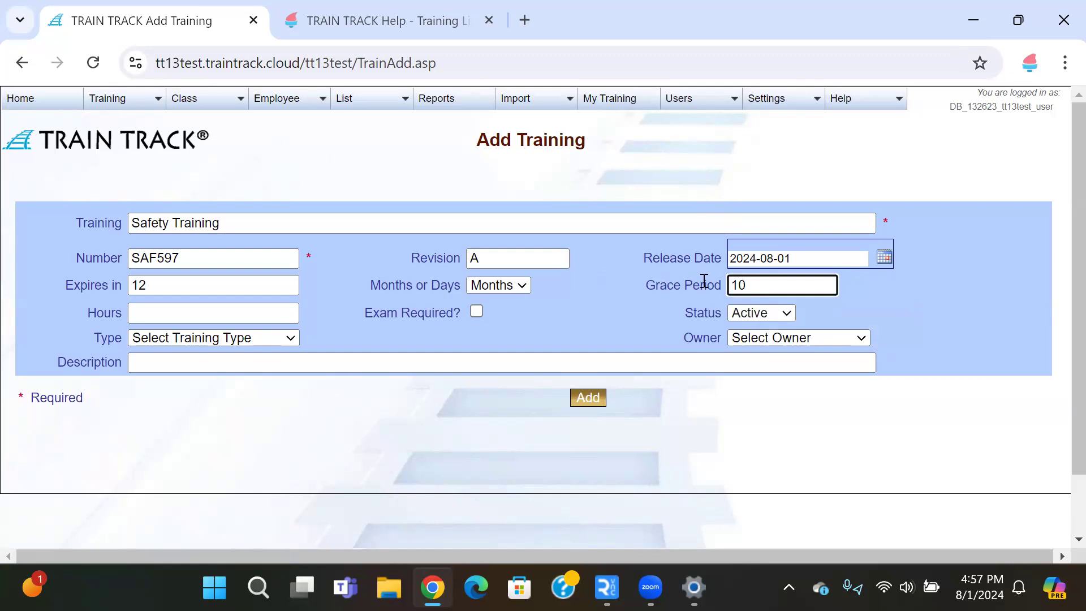
# Step: Set the new training's hours to 1 and its status to Active
pyautogui.click(232, 312)
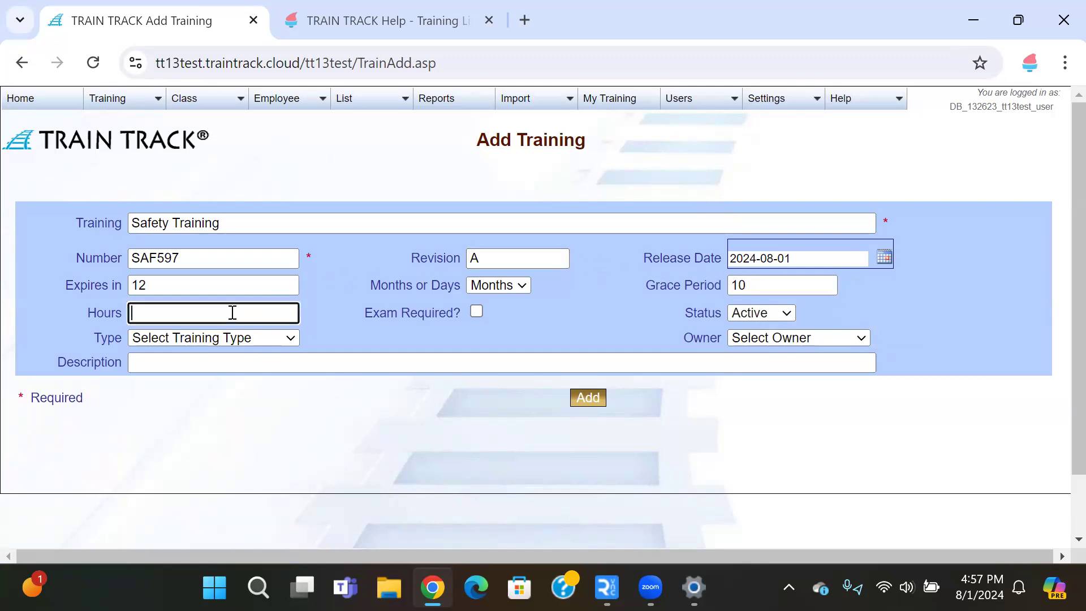
pyautogui.write('1')
pyautogui.click(764, 313)
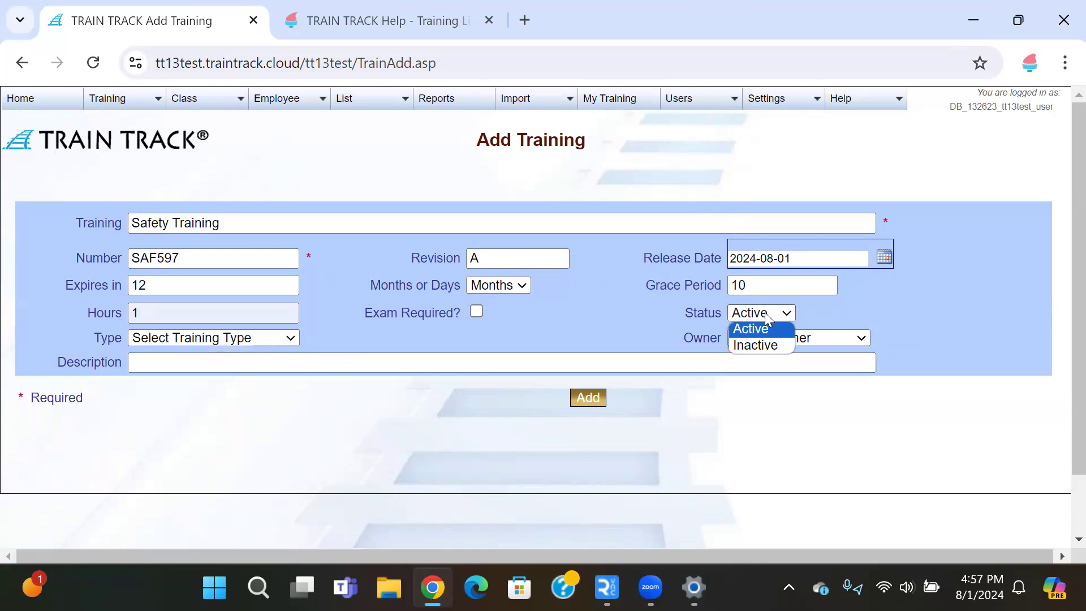
pyautogui.click(765, 312)
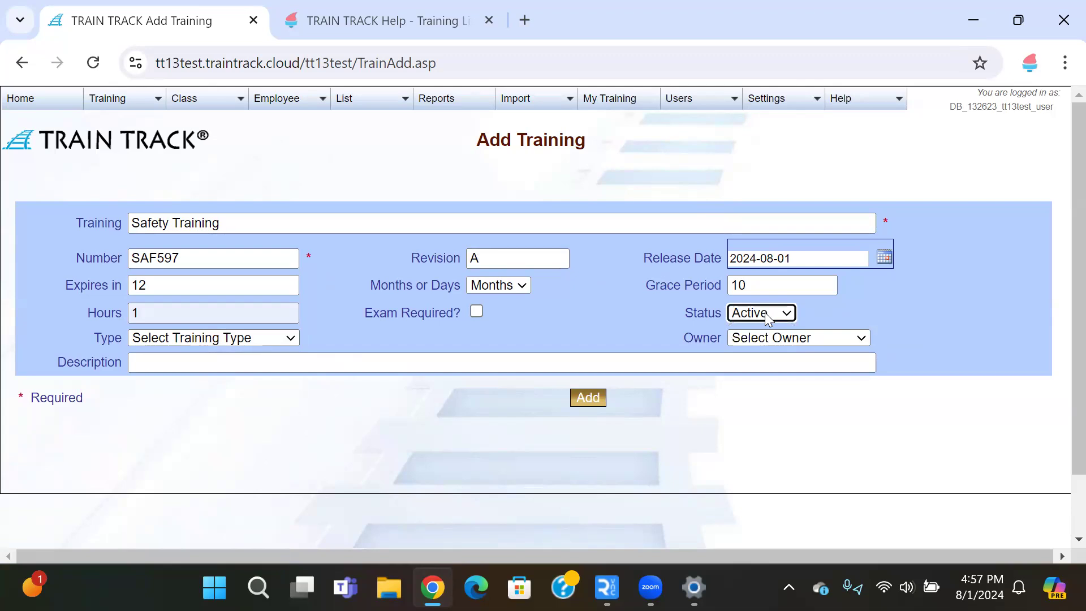
pyautogui.click(764, 312)
pyautogui.click(765, 312)
pyautogui.click(764, 312)
pyautogui.click(765, 312)
pyautogui.press('Tab')
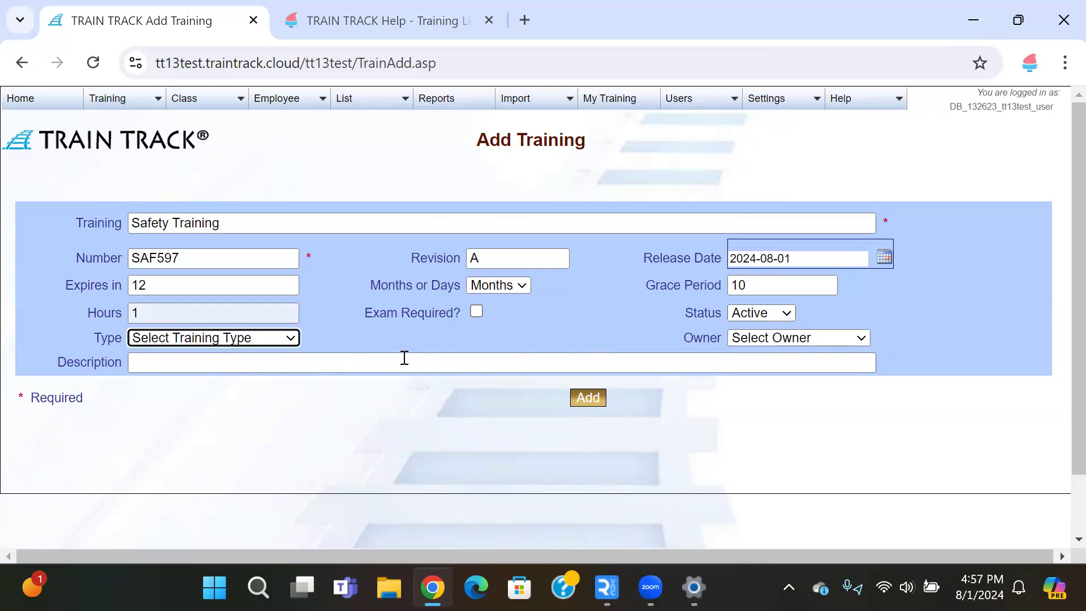
# Step: Classify the new training as type Safety
pyautogui.click(290, 338)
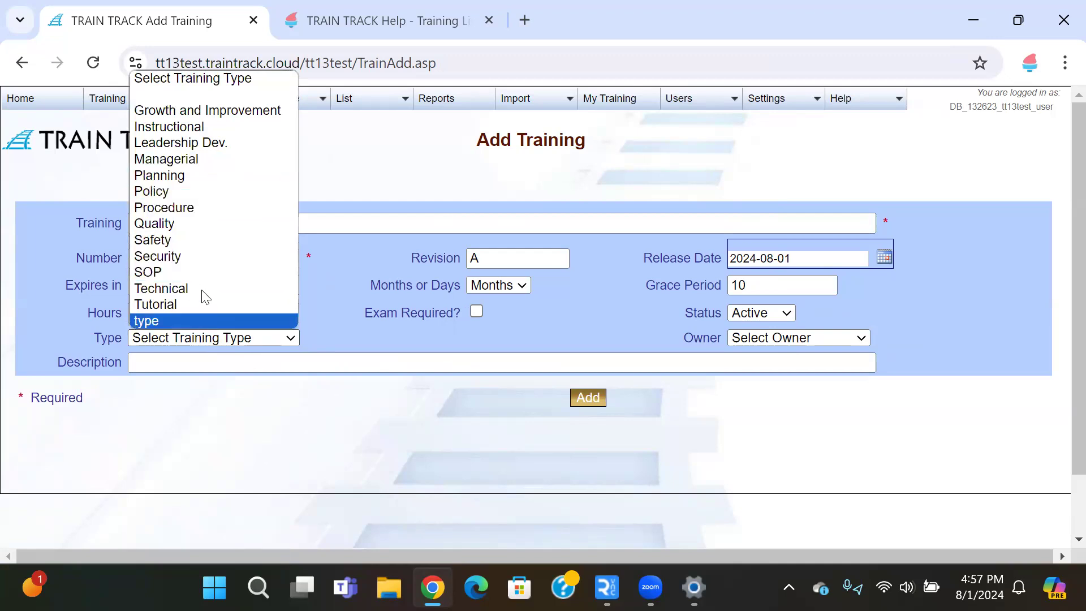
pyautogui.click(190, 240)
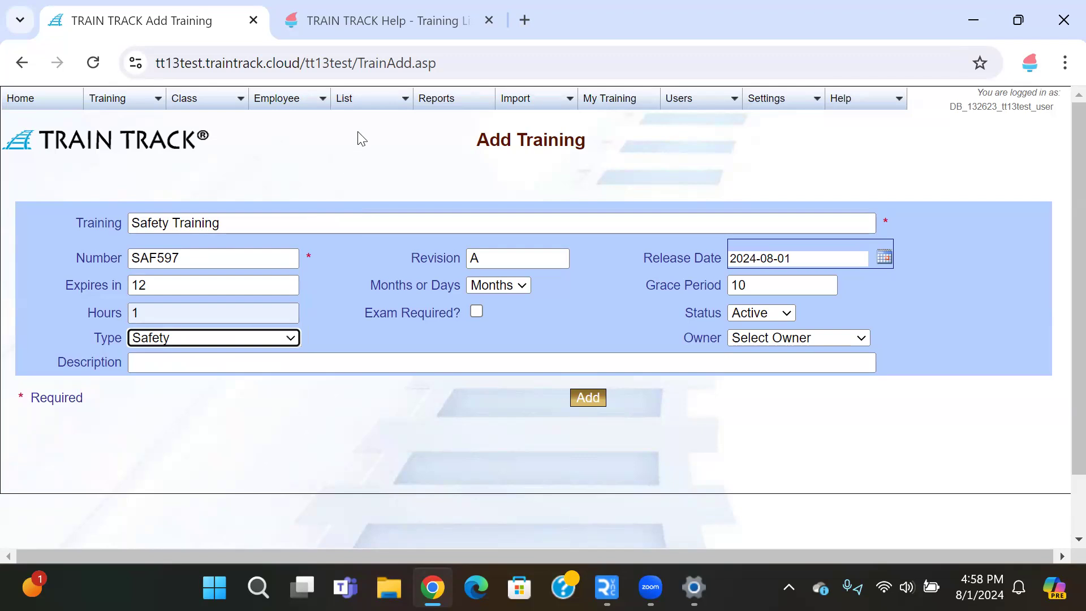
pyautogui.moveTo(358, 107)
pyautogui.click(340, 339)
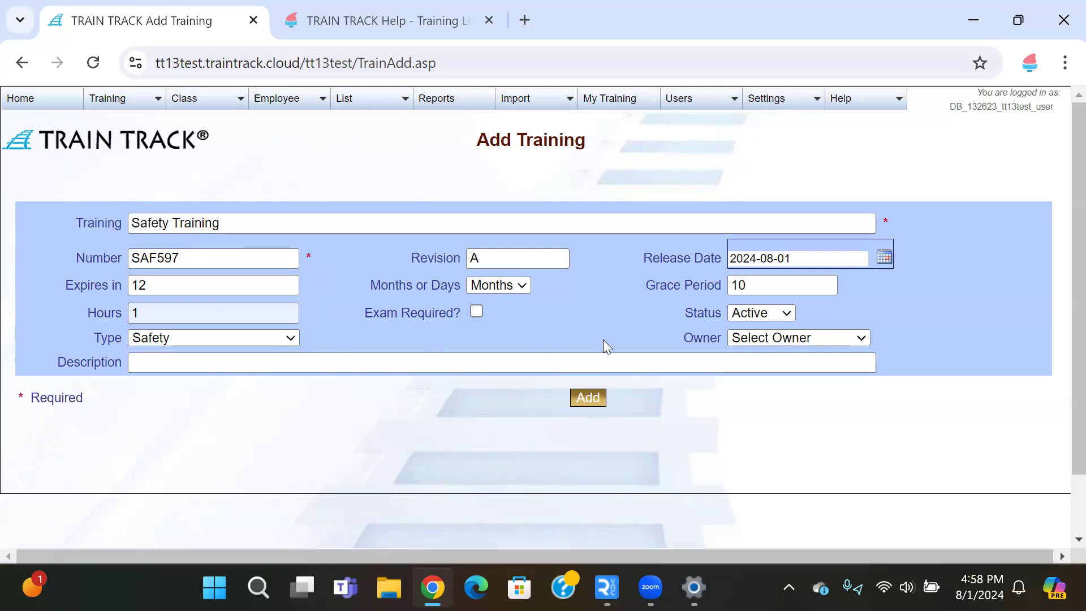
# Step: Assign the employee whose last name starts with "St" as the new training's owner
pyautogui.click(748, 342)
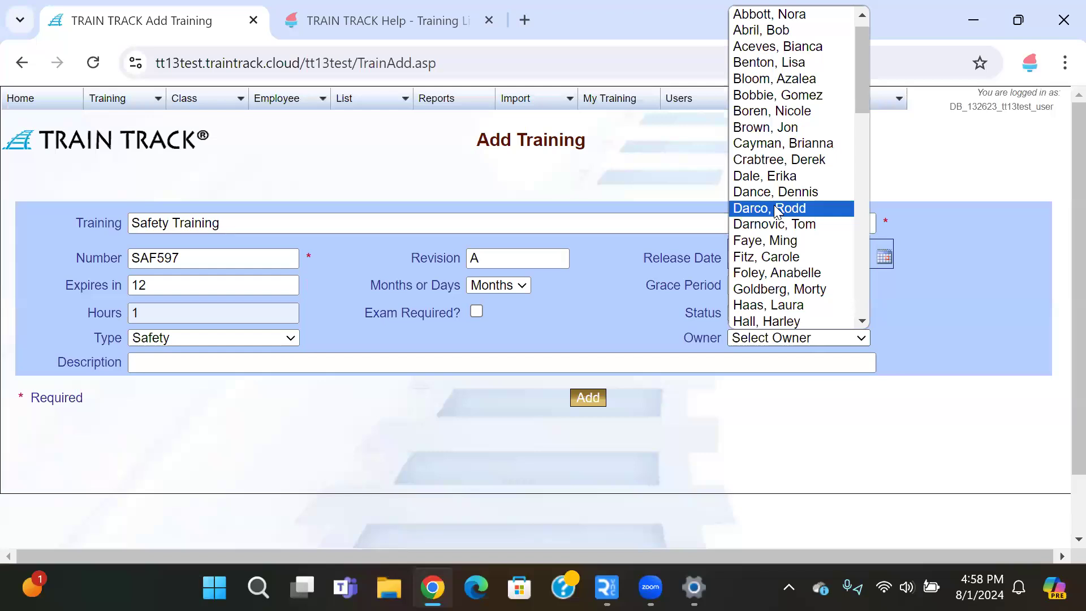
pyautogui.press('s')
pyautogui.press('t')
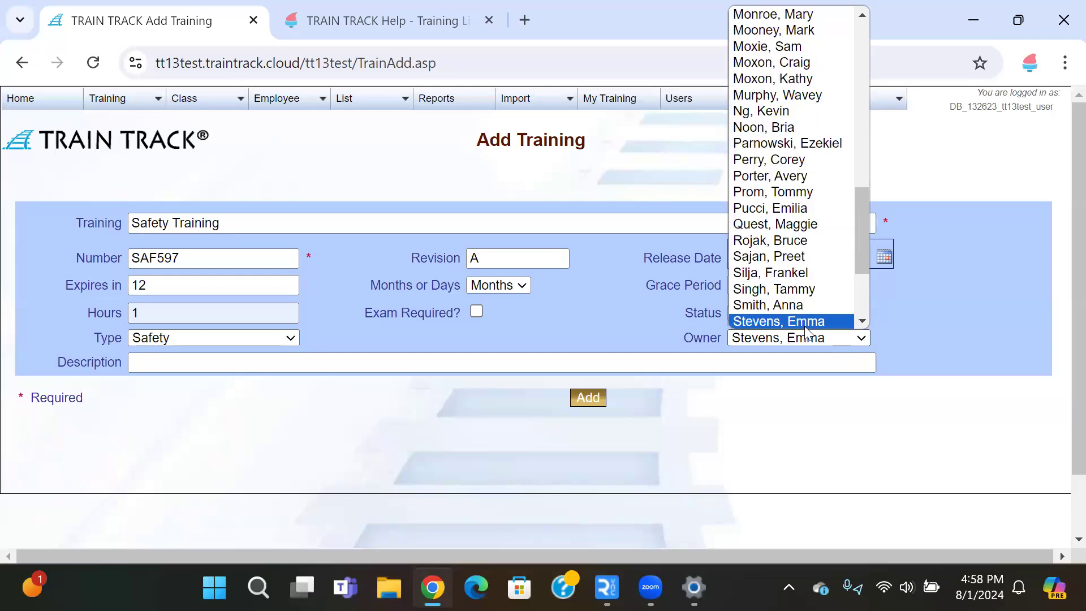
pyautogui.click(801, 324)
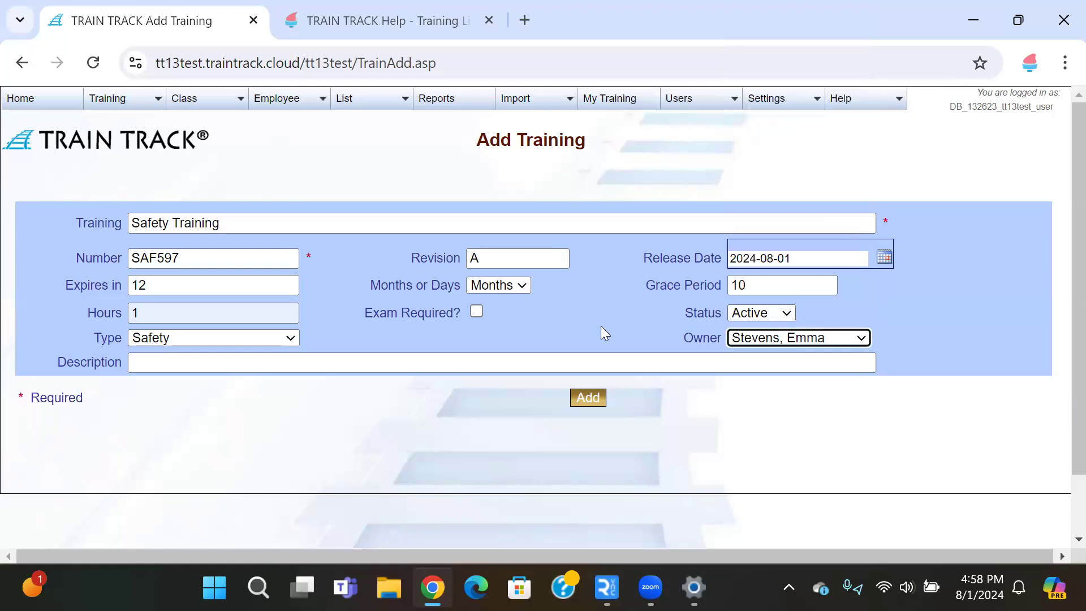
# Step: Describe the new training as "Required for all employees" and add the record to the training list
pyautogui.press('Tab')
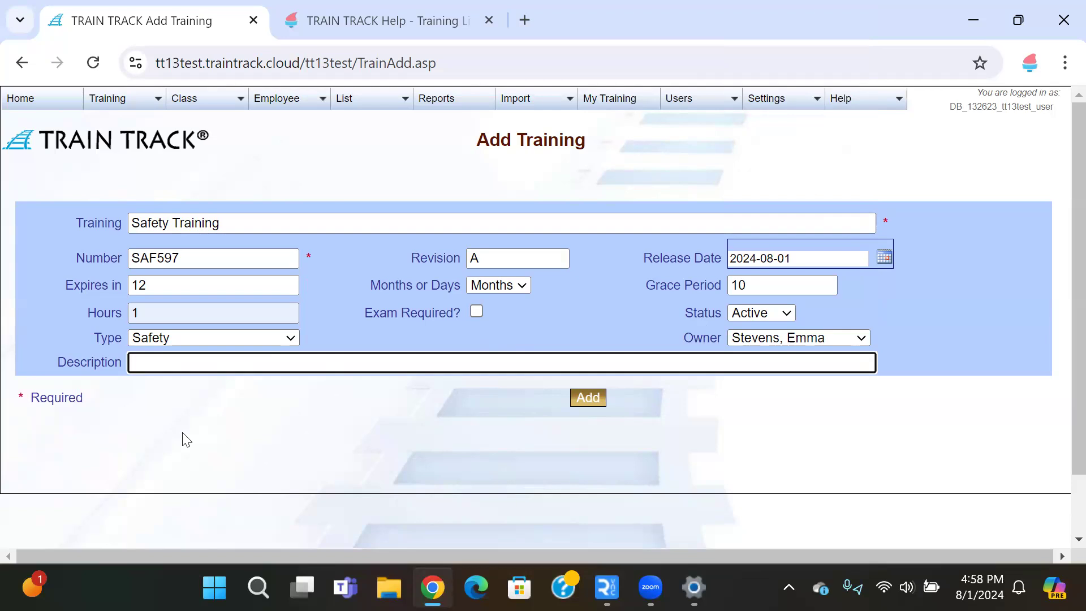
pyautogui.write('Required for all employees')
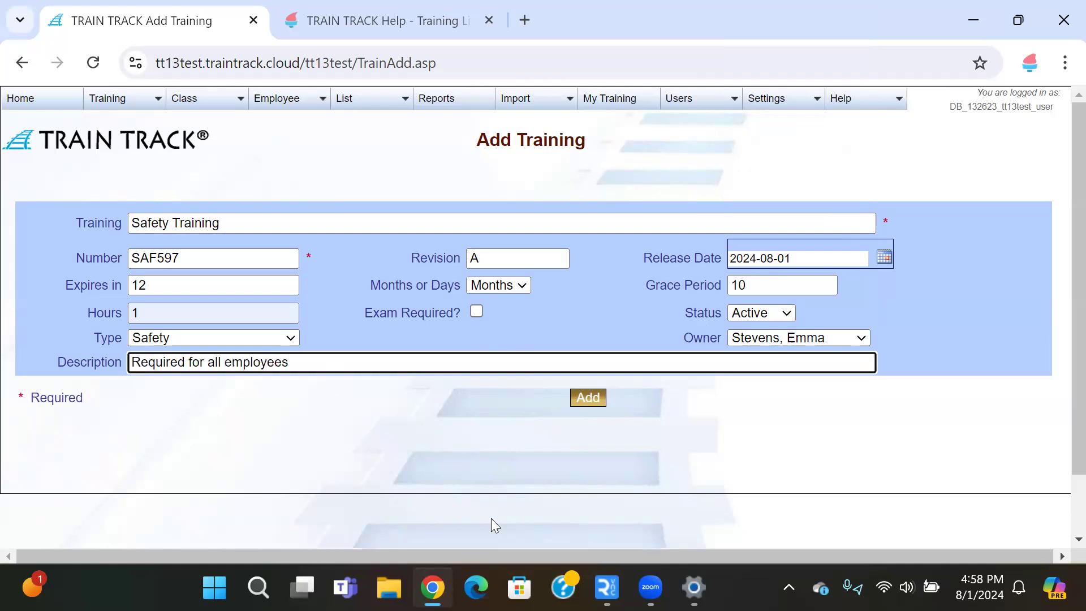
pyautogui.click(588, 397)
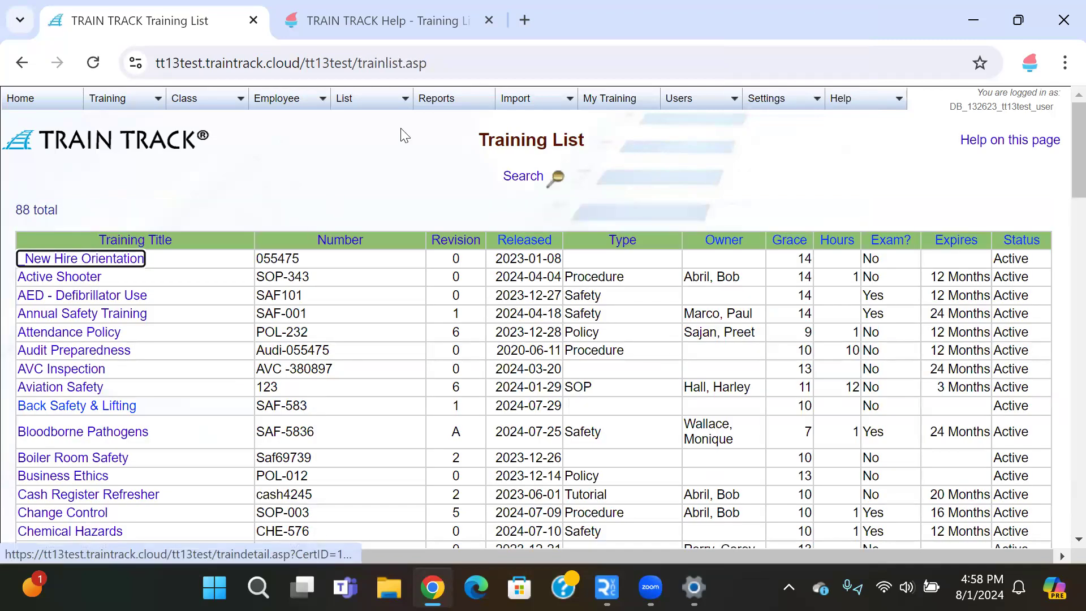
# Step: Open the Safety Training record's details from the training list and check its file link suggestions
pyautogui.moveTo(1061, 138); pyautogui.dragTo(1063, 379)
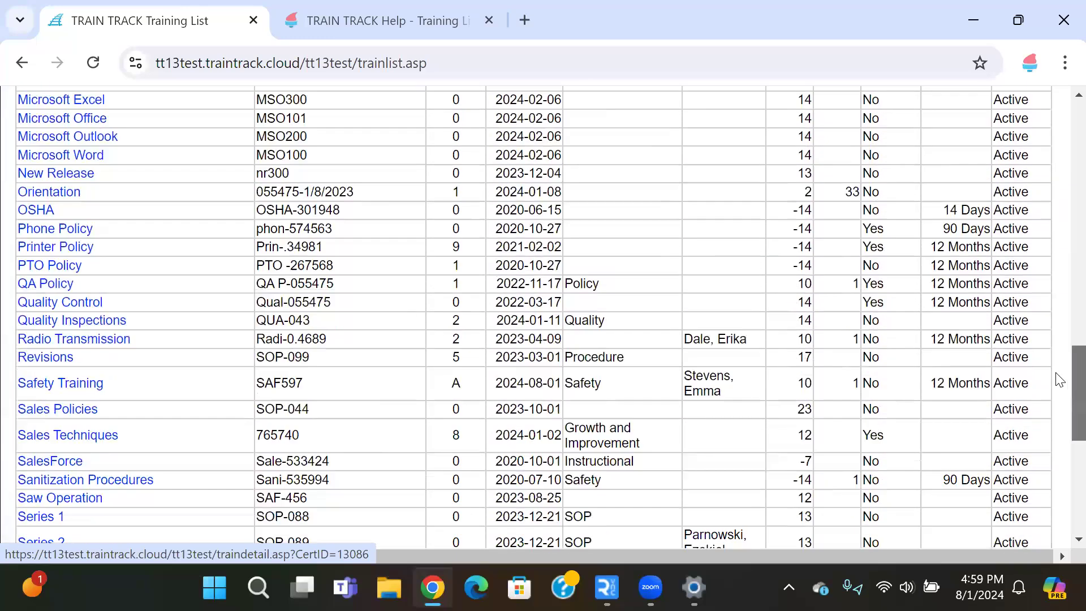
pyautogui.click(50, 384)
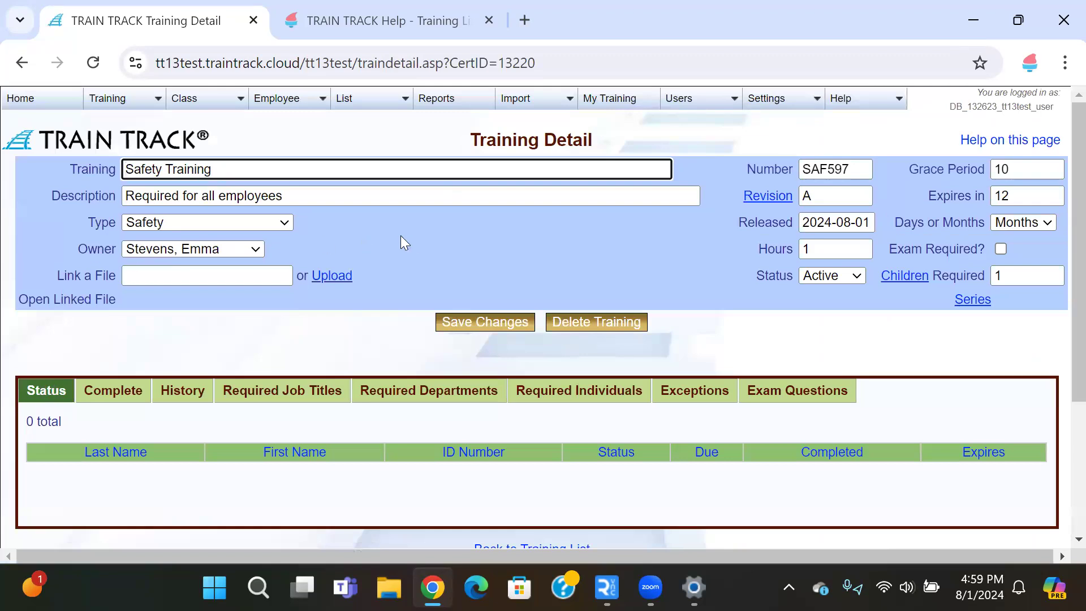
pyautogui.click(146, 275)
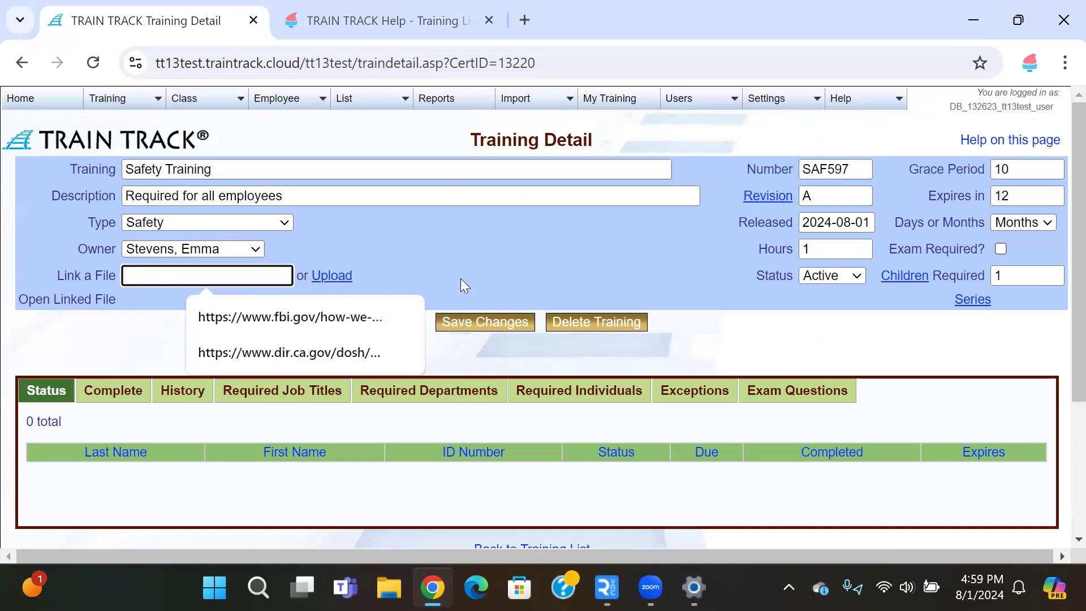
pyautogui.click(479, 239)
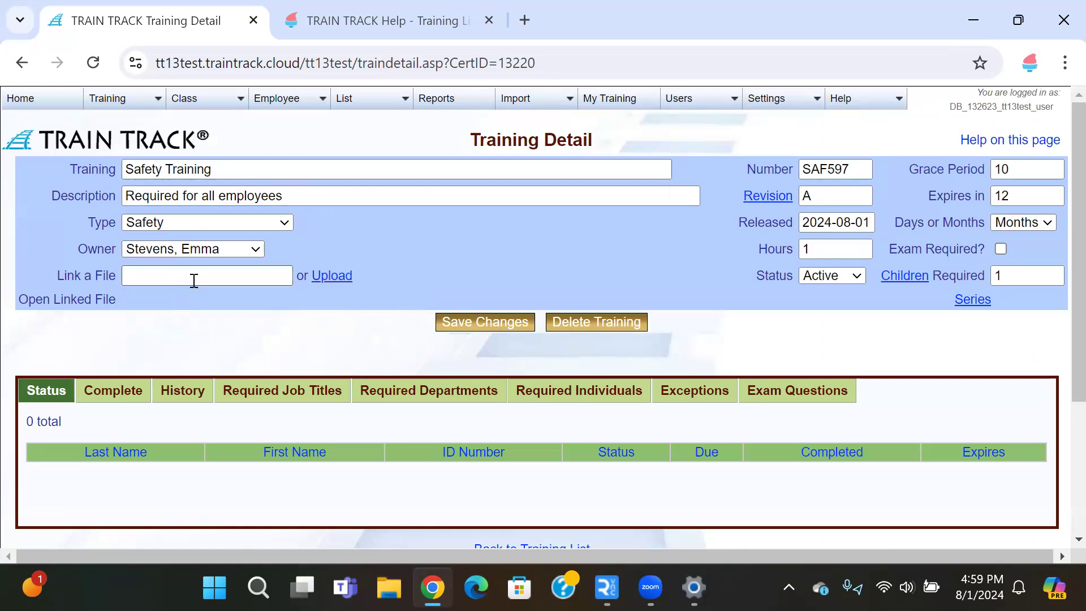
# Step: Upload the First Aid JPG image from the Desktop as the Safety Training's linked file
pyautogui.click(334, 276)
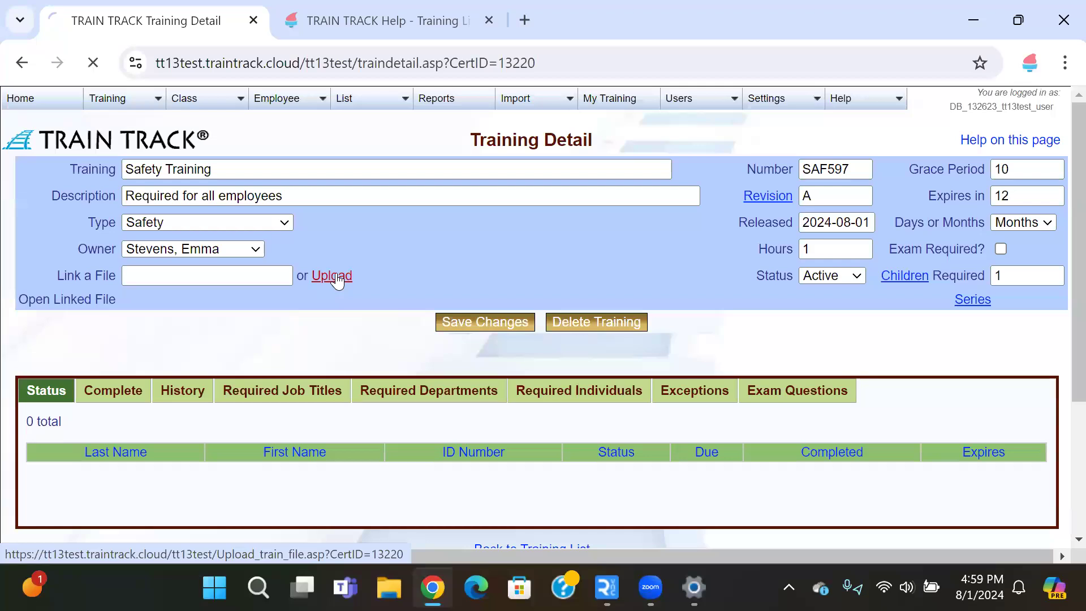
pyautogui.click(455, 251)
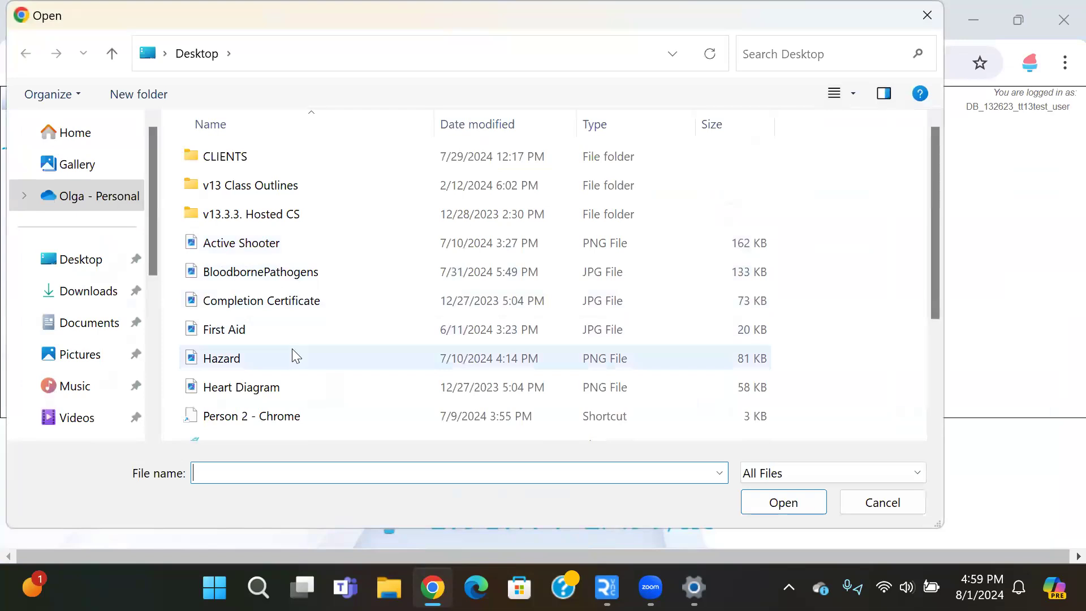
pyautogui.click(235, 330)
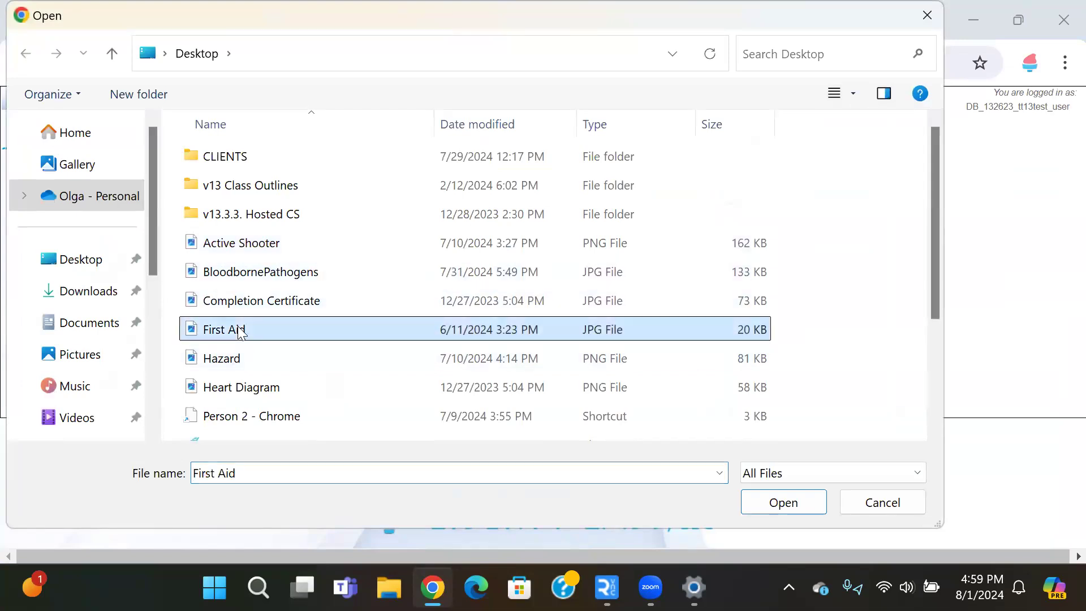
pyautogui.click(781, 501)
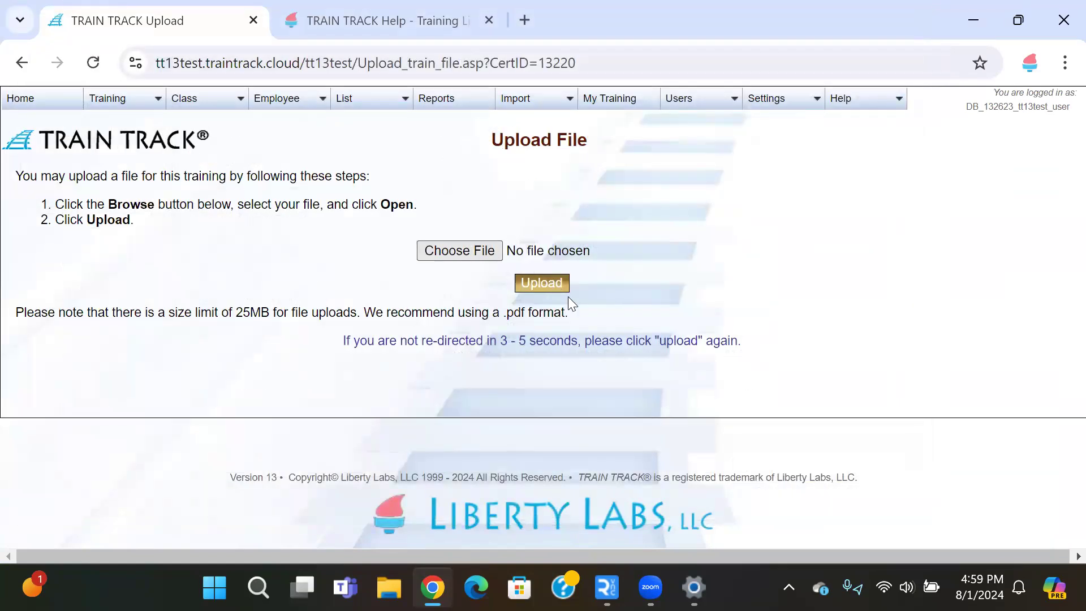
pyautogui.click(539, 281)
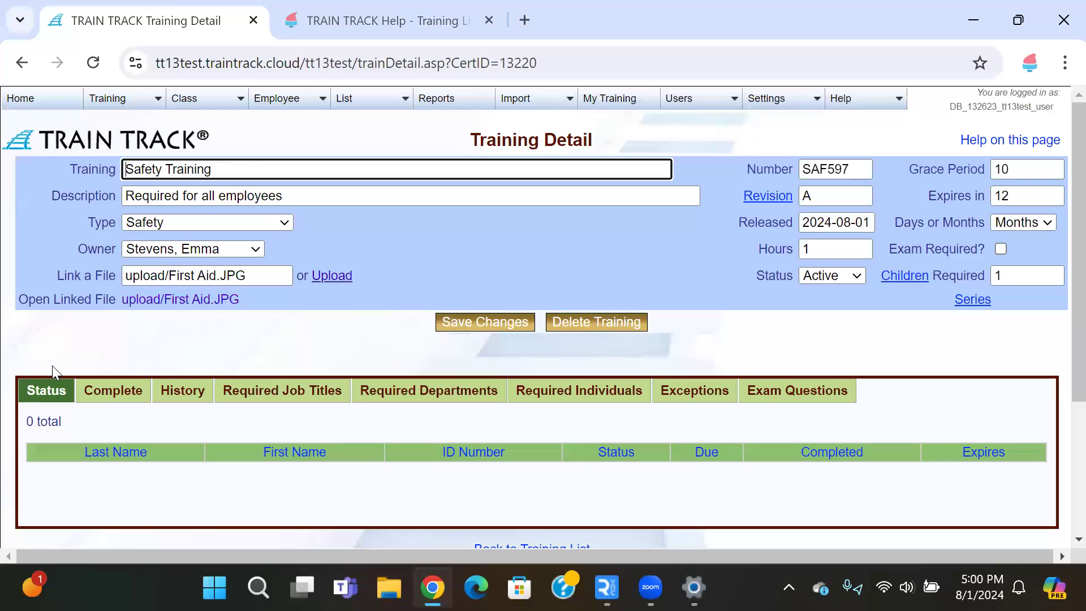
# Step: Add Analyst as a required job title for the Safety Training
pyautogui.click(300, 402)
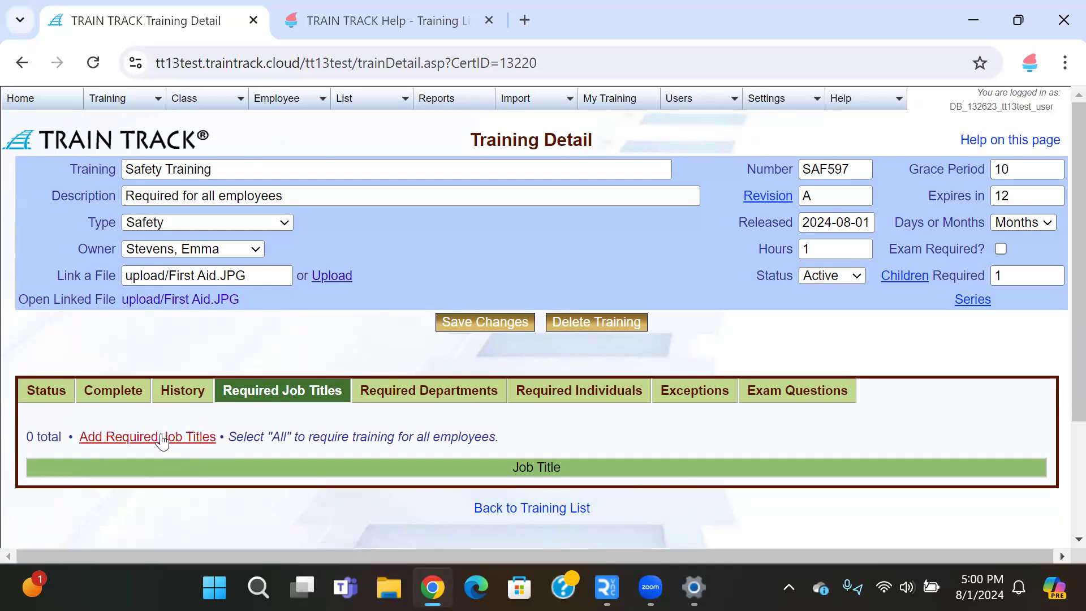
pyautogui.click(131, 440)
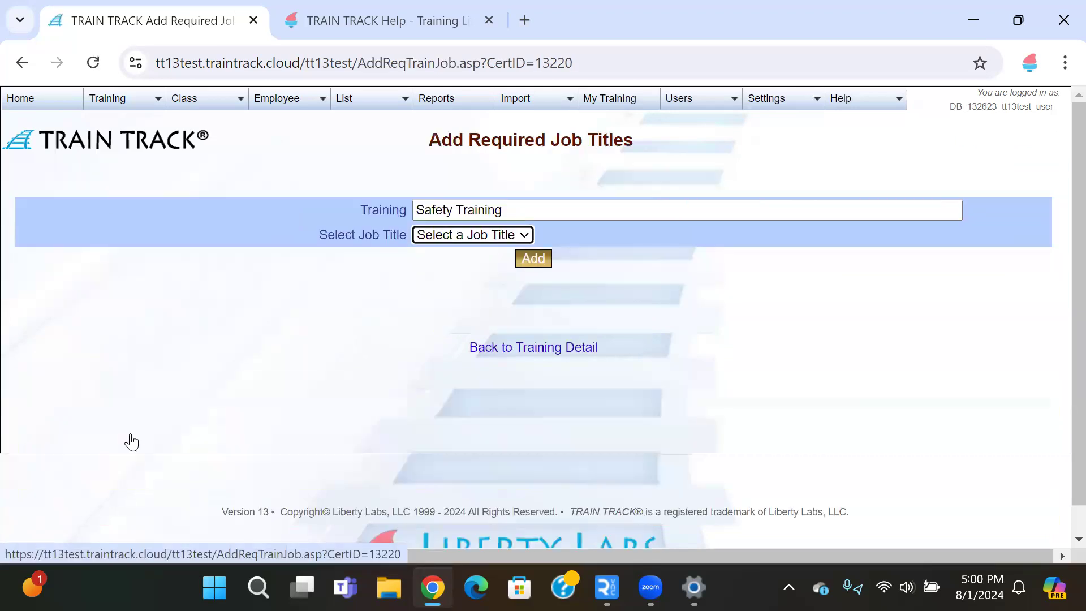
pyautogui.click(436, 243)
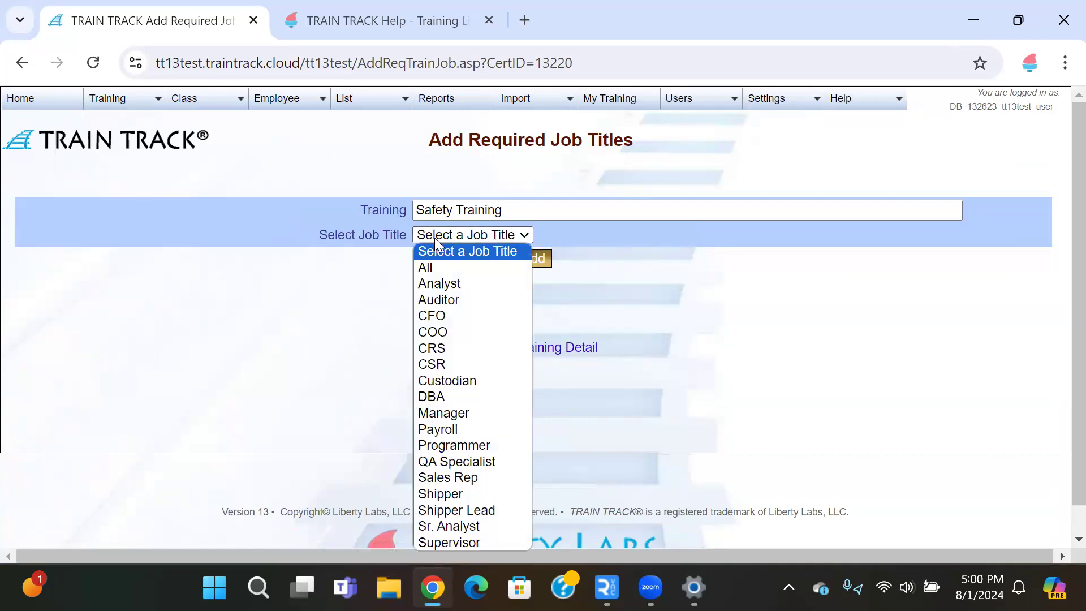
pyautogui.click(431, 269)
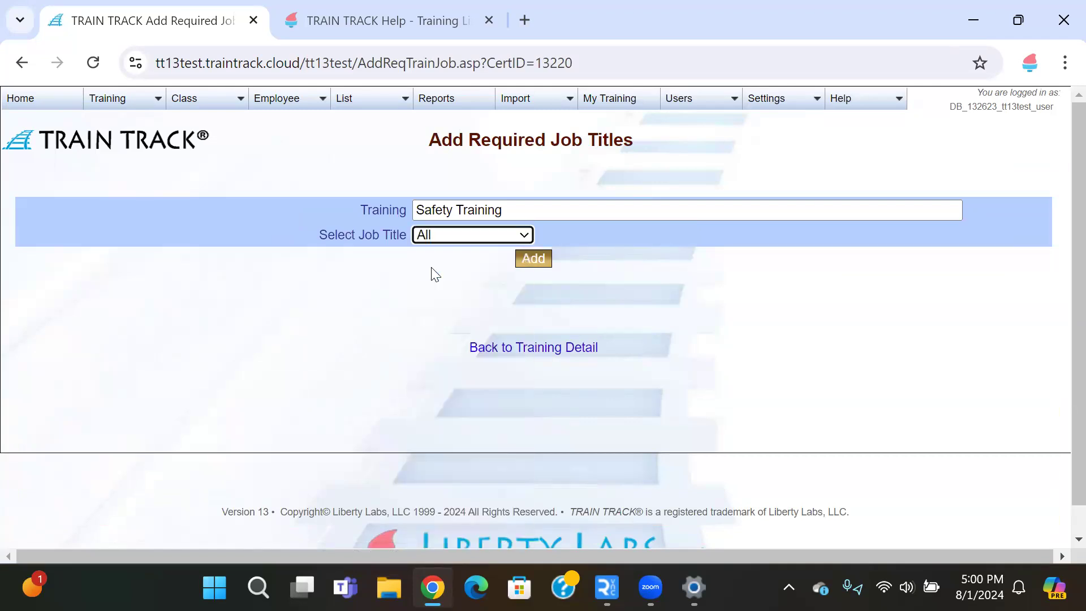
pyautogui.click(526, 237)
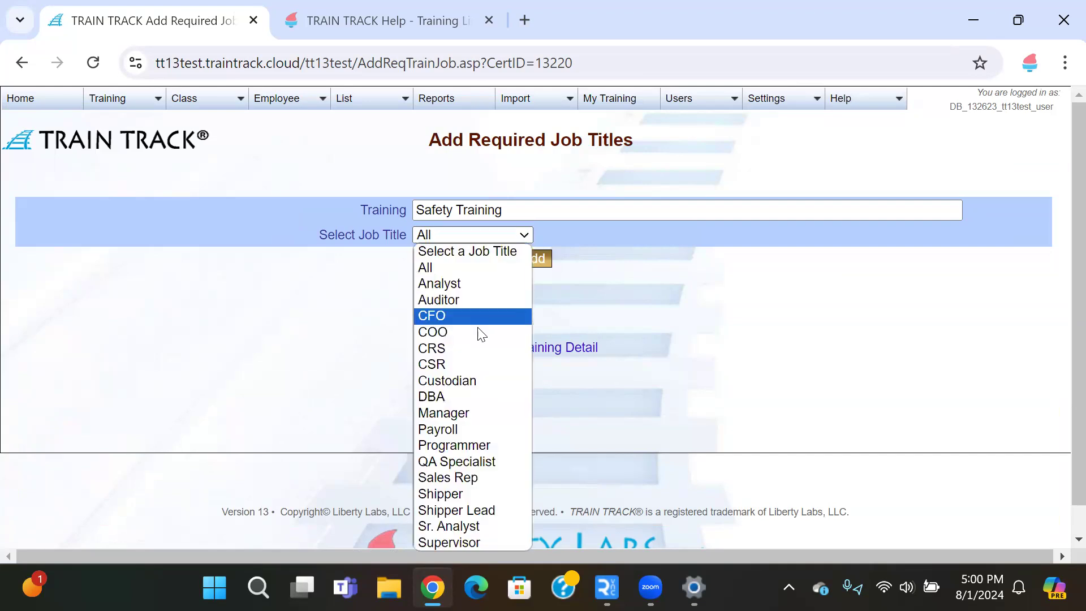
pyautogui.click(475, 284)
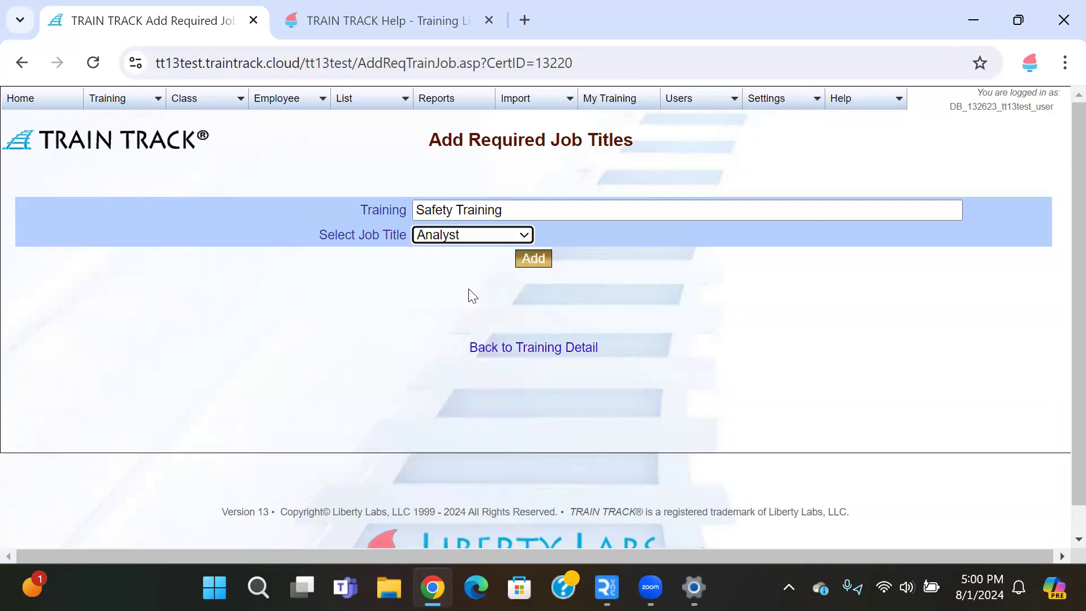
pyautogui.click(536, 256)
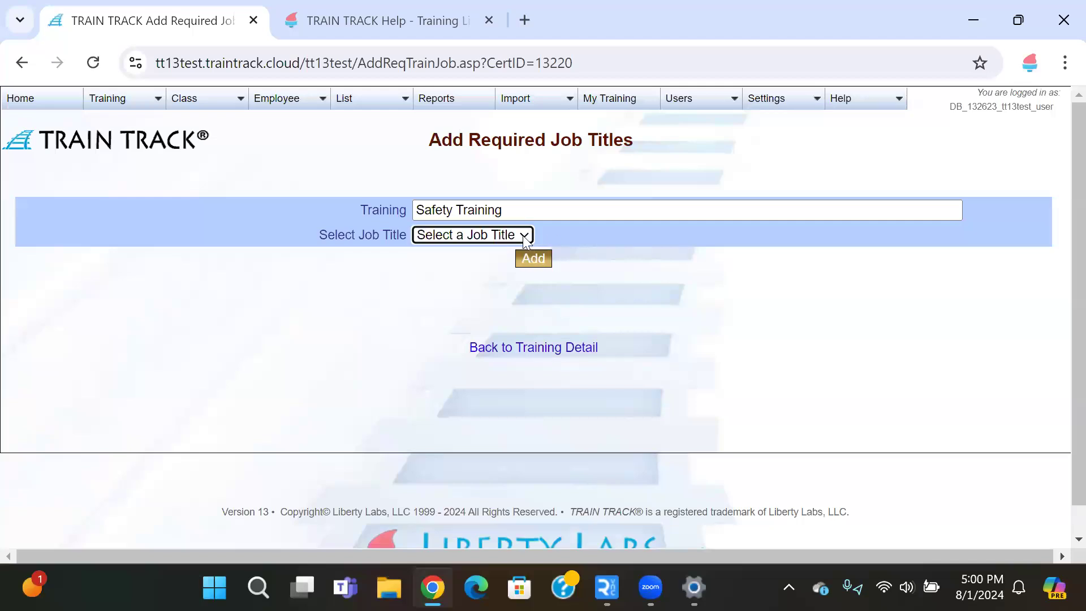
# Step: Add CSR as another required job title for the Safety Training and return to its training detail
pyautogui.click(523, 237)
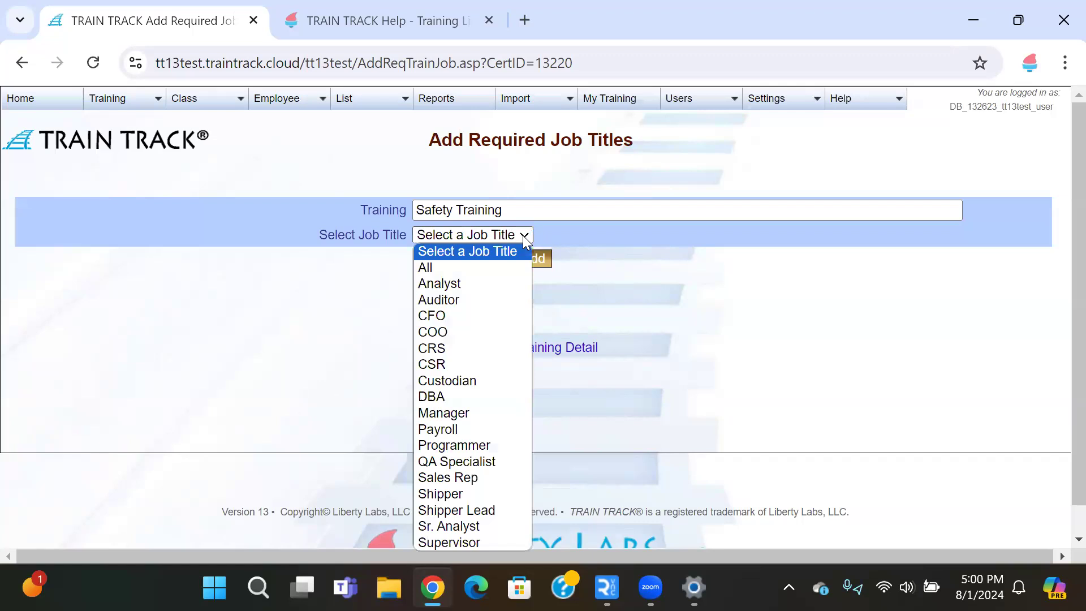
pyautogui.click(479, 367)
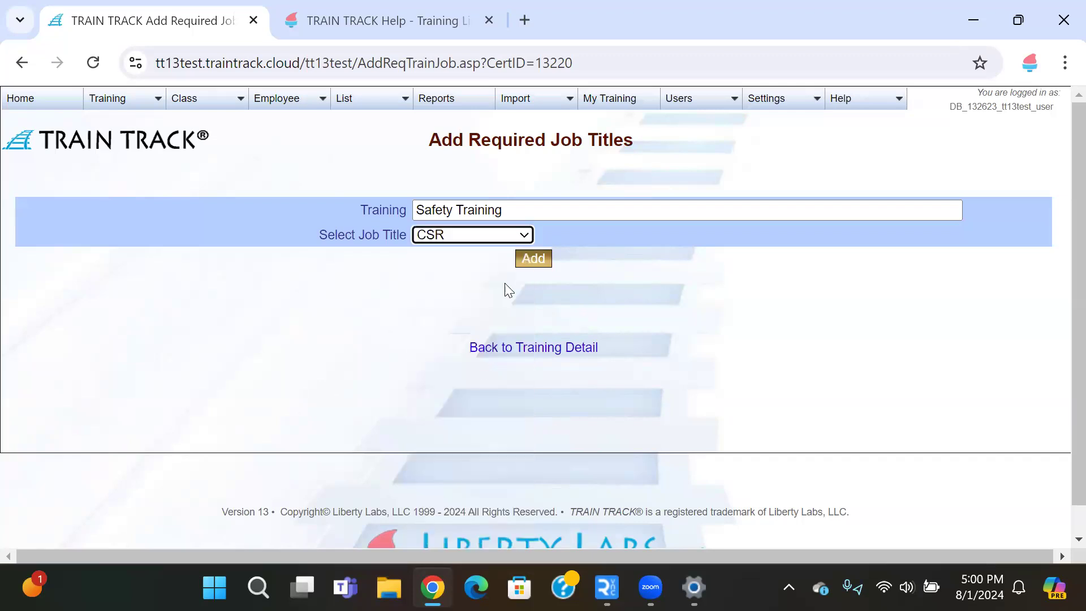
pyautogui.click(525, 259)
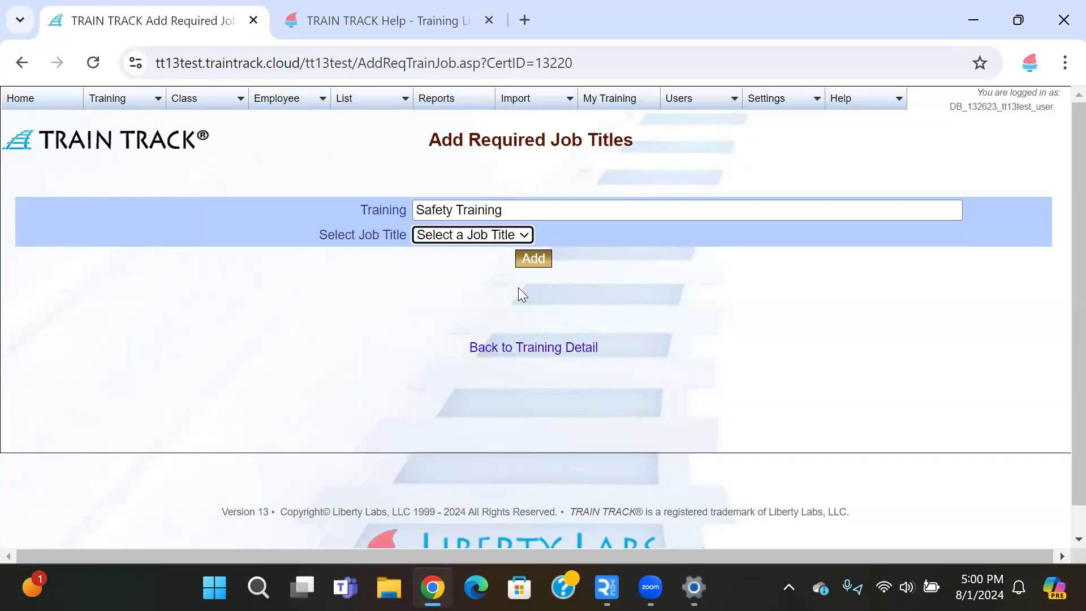
pyautogui.click(511, 234)
pyautogui.click(510, 234)
pyautogui.click(528, 348)
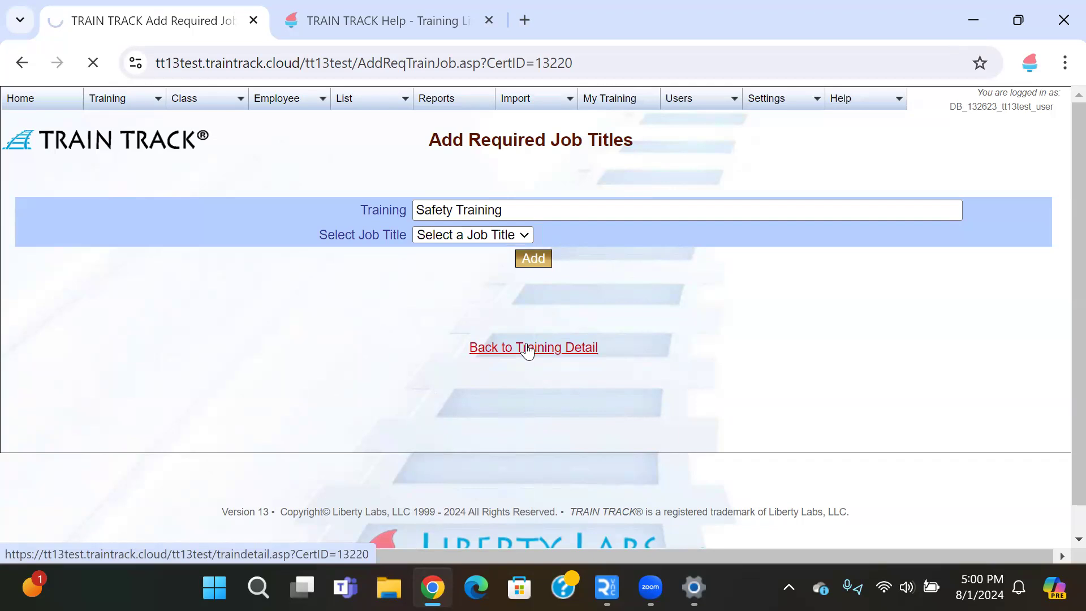
# Step: Add Facilities as a required department for the Safety Training and return to its training detail
pyautogui.scroll(-2, 335, 340)
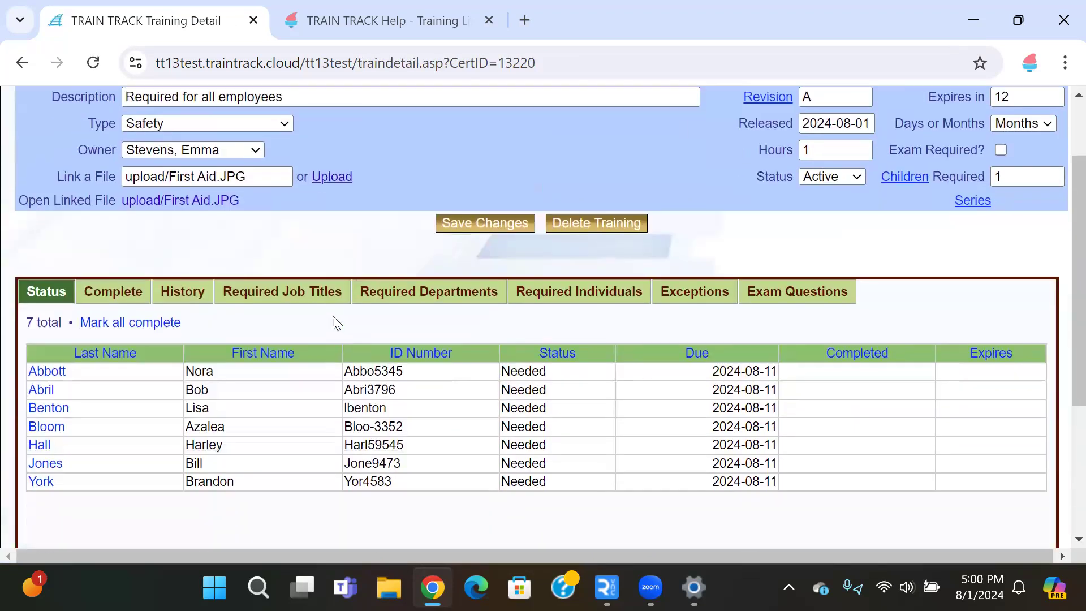
pyautogui.click(444, 298)
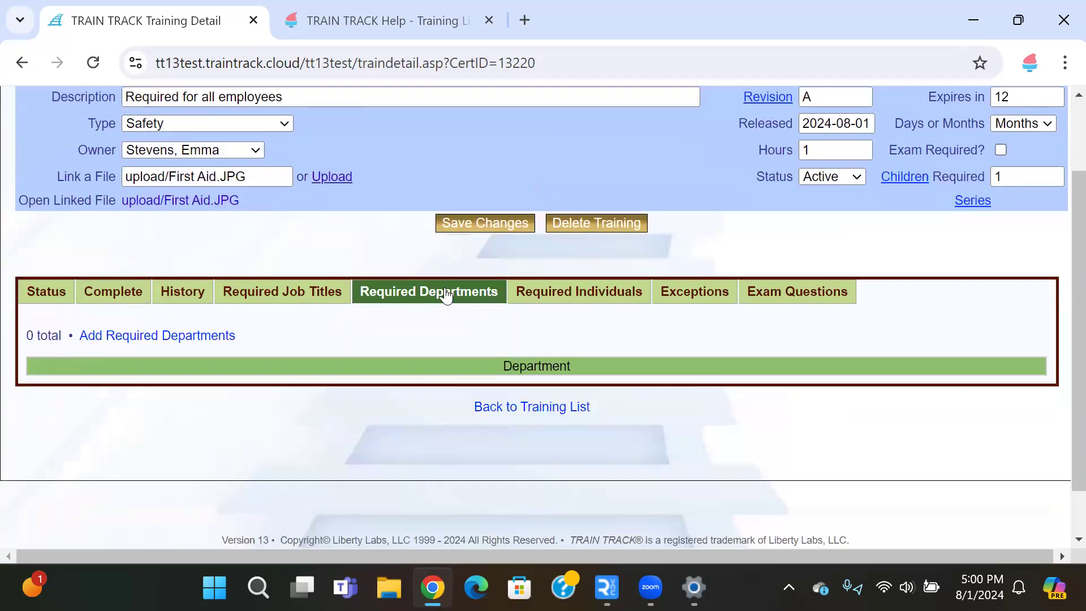
pyautogui.click(151, 336)
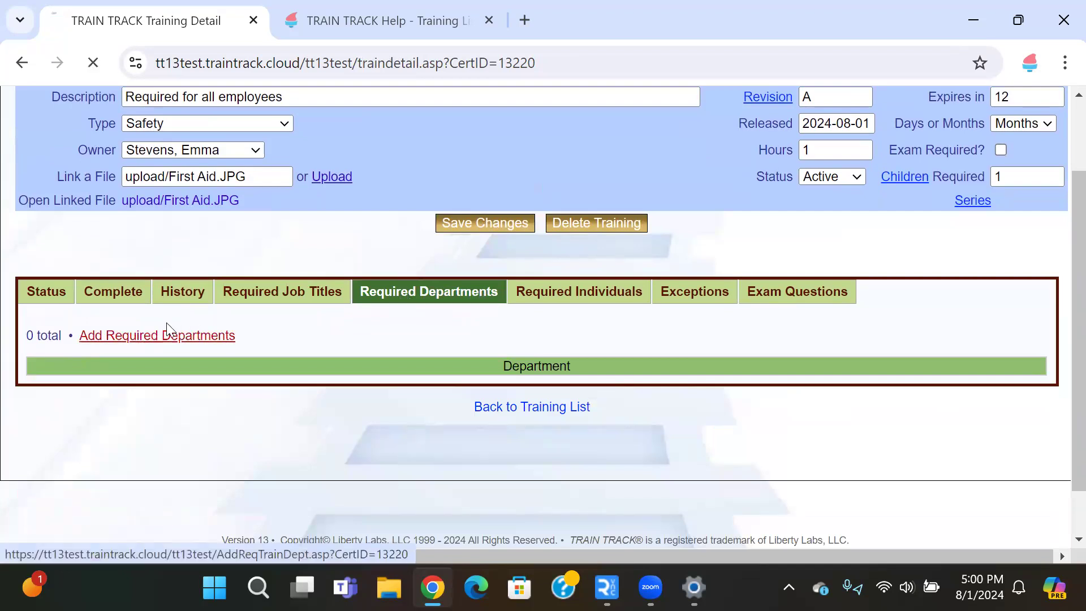
pyautogui.click(409, 264)
pyautogui.click(409, 302)
pyautogui.click(540, 289)
pyautogui.click(465, 266)
pyautogui.click(528, 378)
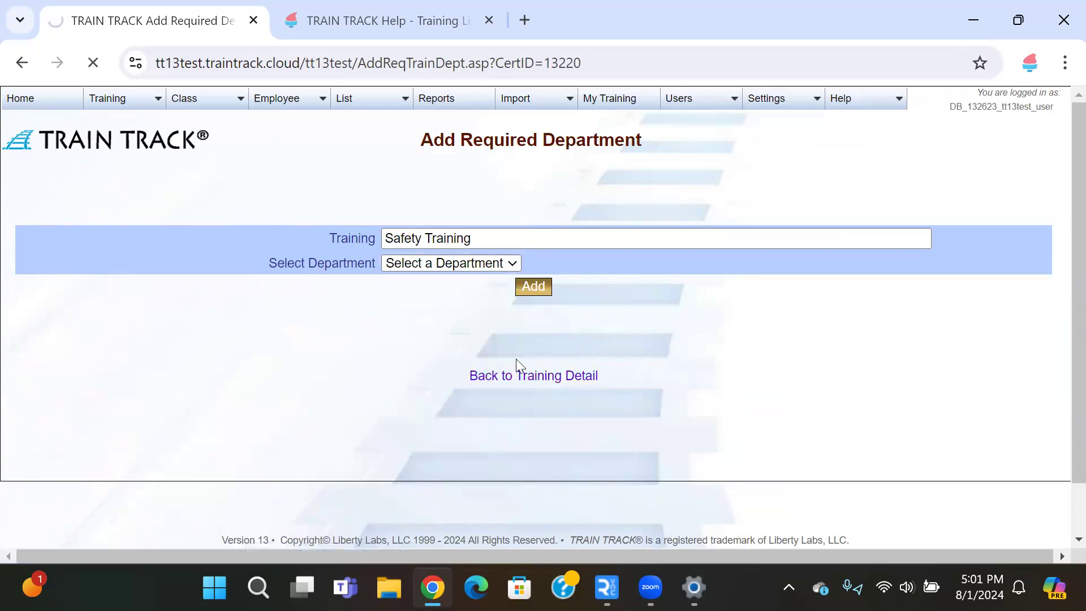
# Step: Check the Safety Training's required individuals, its employee status list with due dates, and the grace period
pyautogui.click(547, 399)
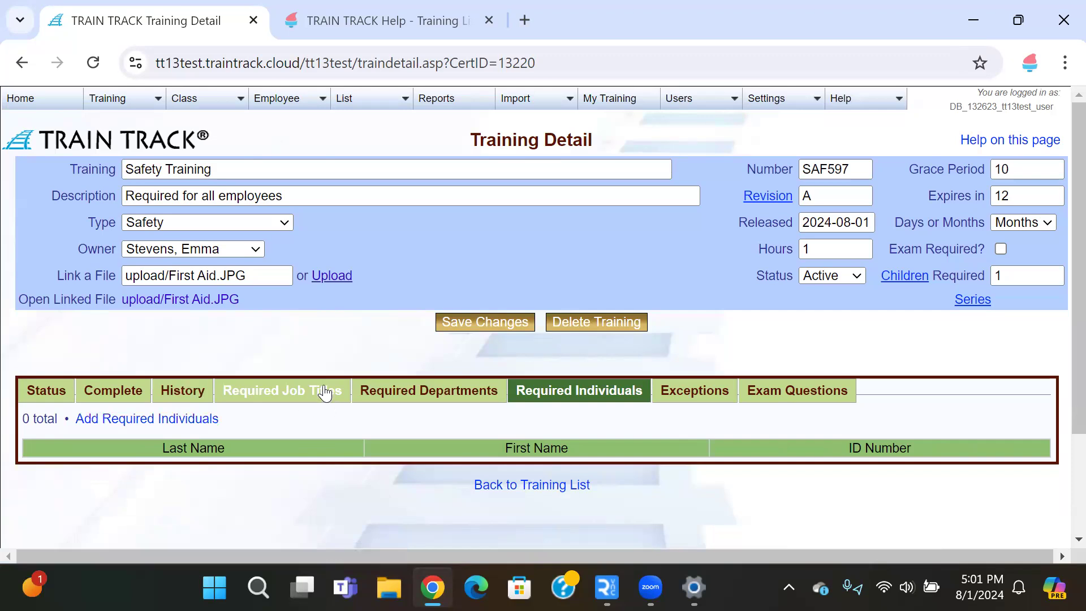
pyautogui.click(45, 396)
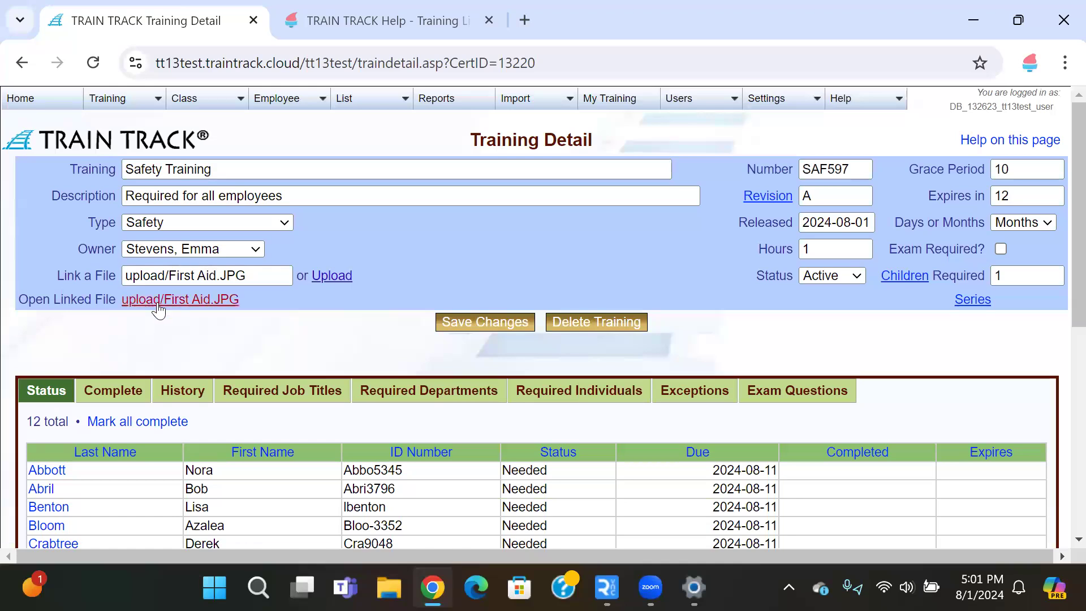
pyautogui.scroll(-2, 156, 283)
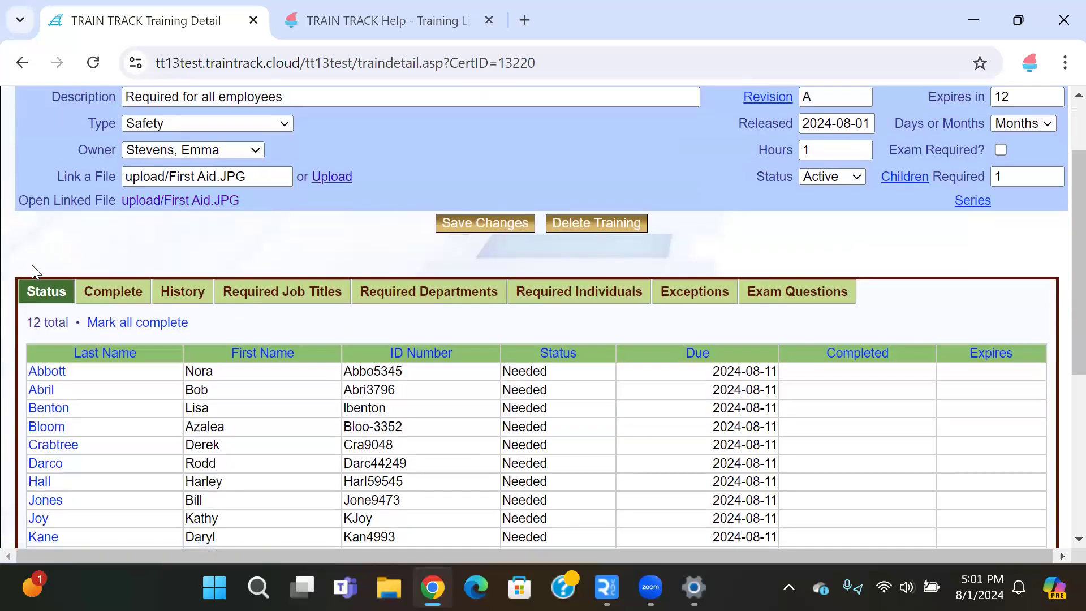
pyautogui.scroll(-2, 32, 265)
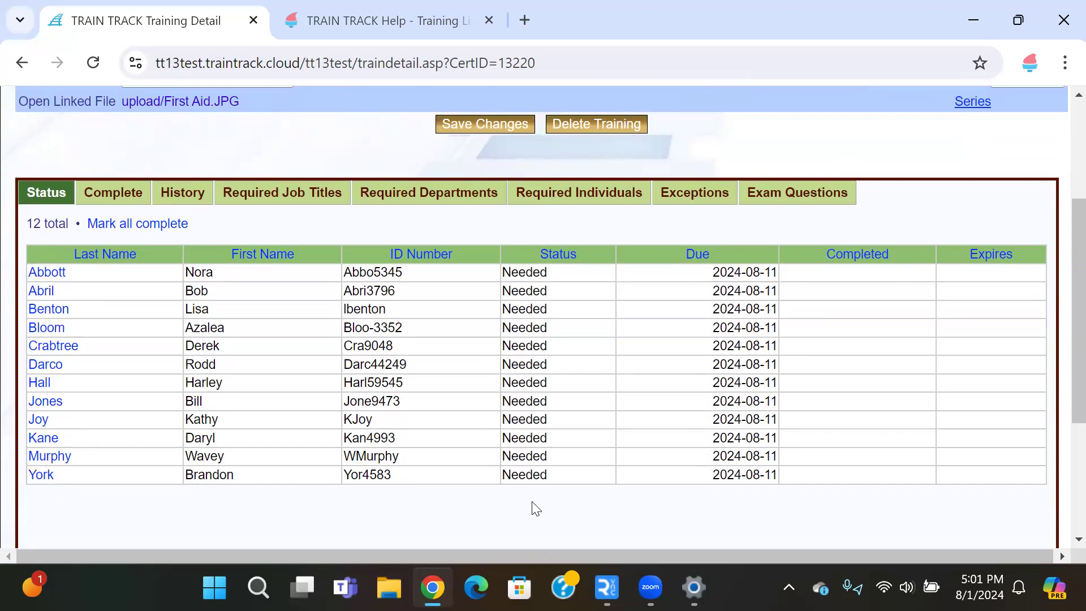
pyautogui.scroll(2, 444, 509)
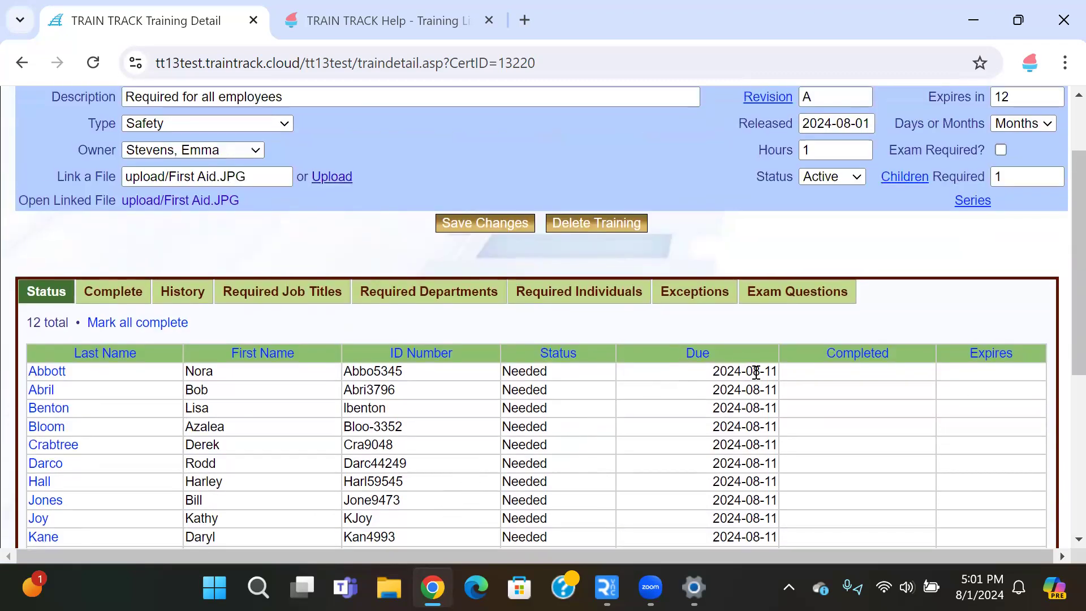
pyautogui.scroll(2, 750, 375)
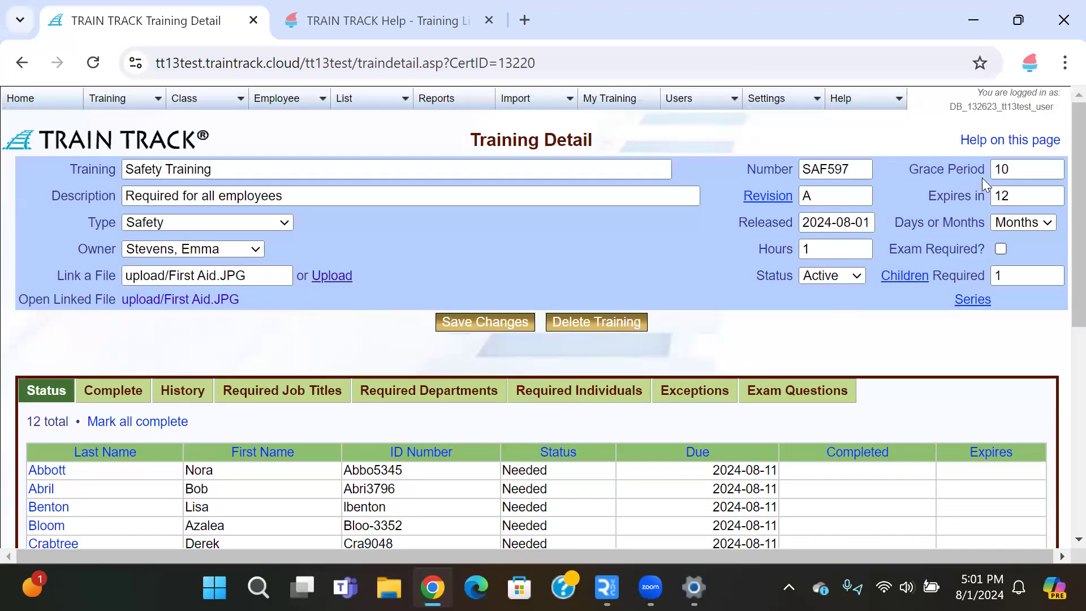
pyautogui.moveTo(1035, 169); pyautogui.dragTo(920, 159)
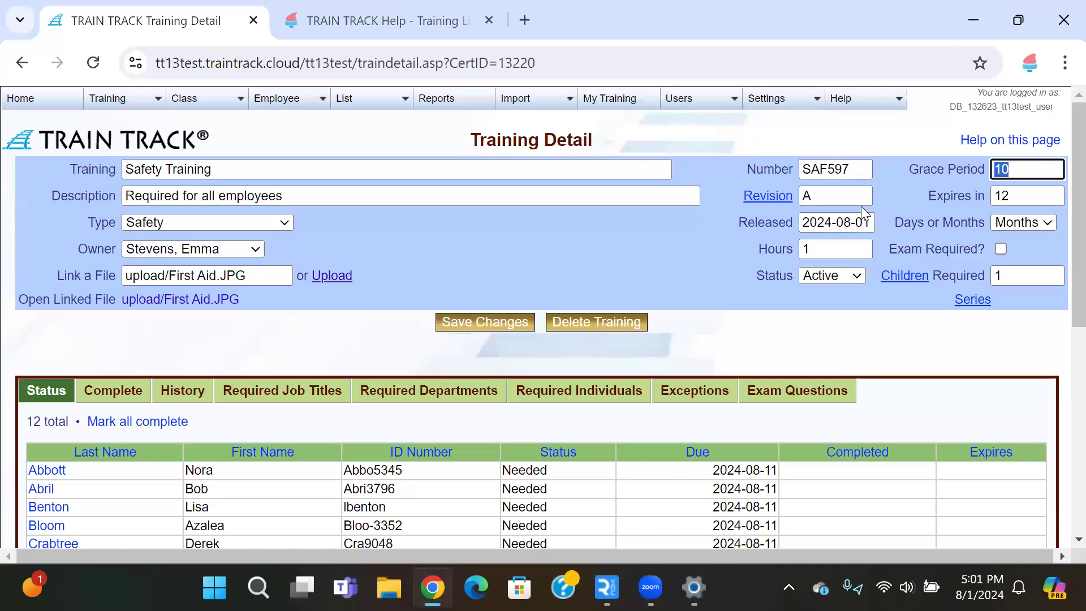
pyautogui.click(879, 198)
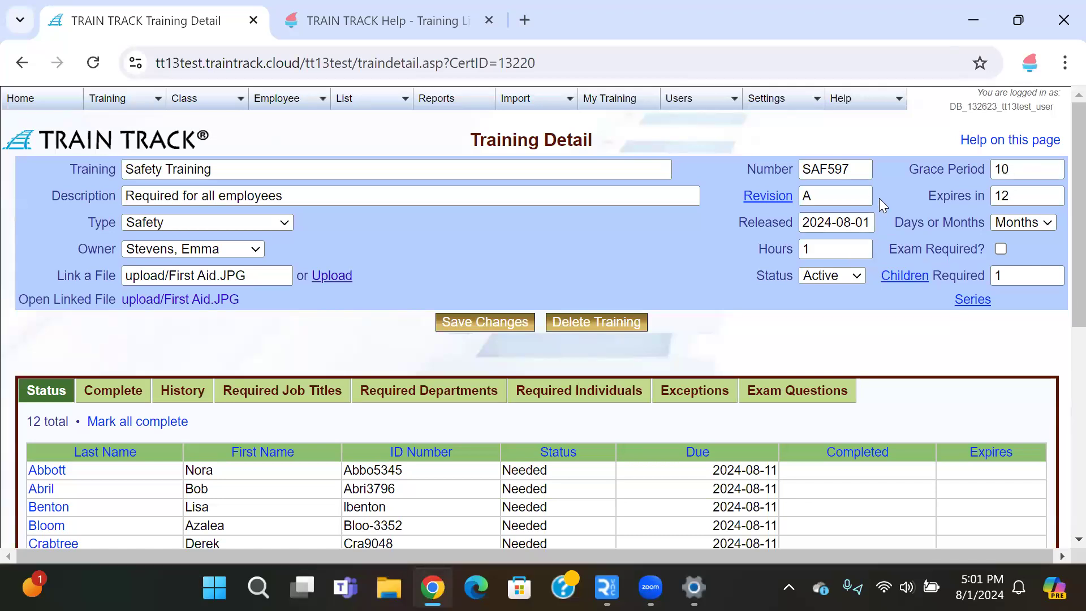
# Step: Review the Safety Training's required job titles and departments, and view the Analyst job detail before returning to the training detail
pyautogui.scroll(-2, 330, 315)
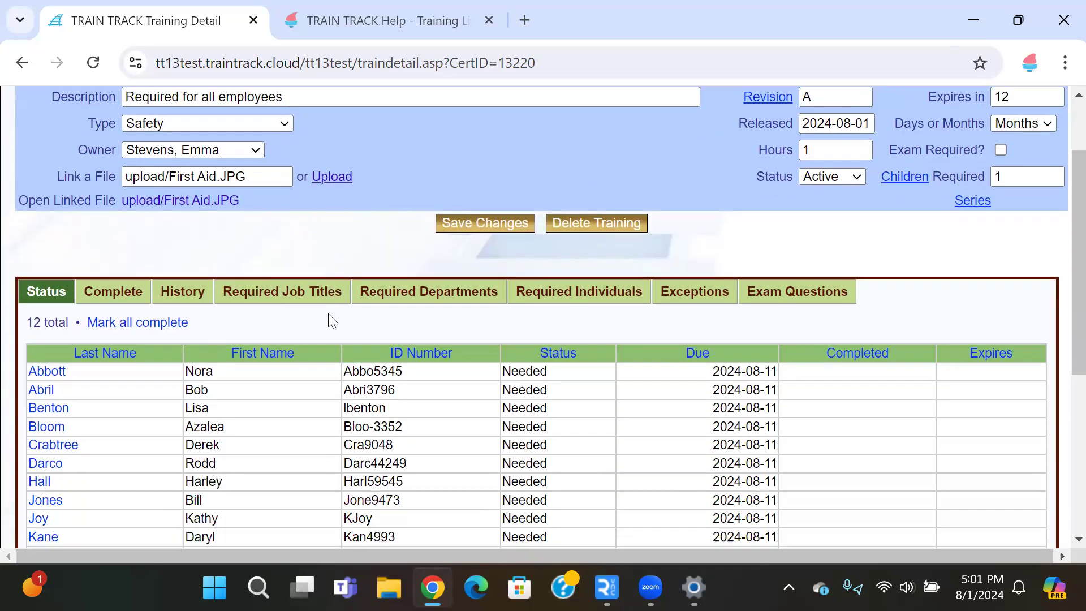
pyautogui.click(330, 289)
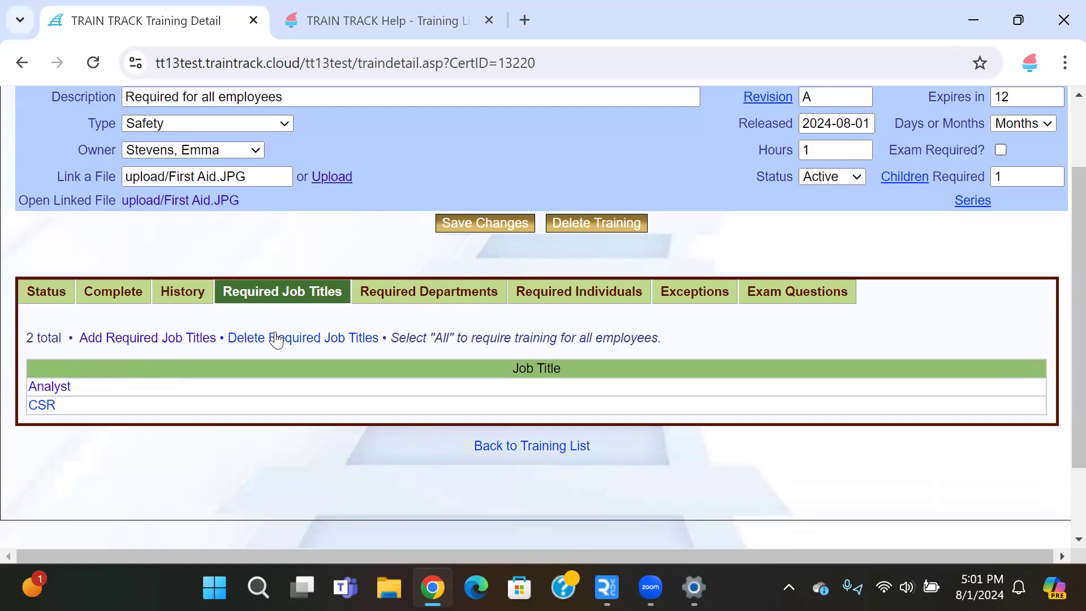
pyautogui.click(440, 294)
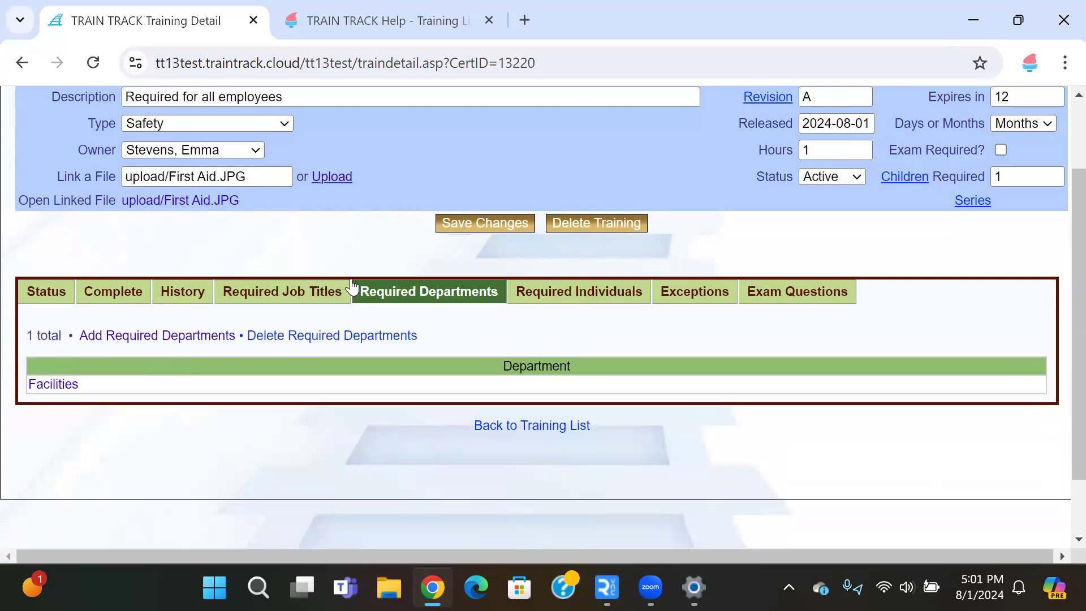
pyautogui.click(297, 303)
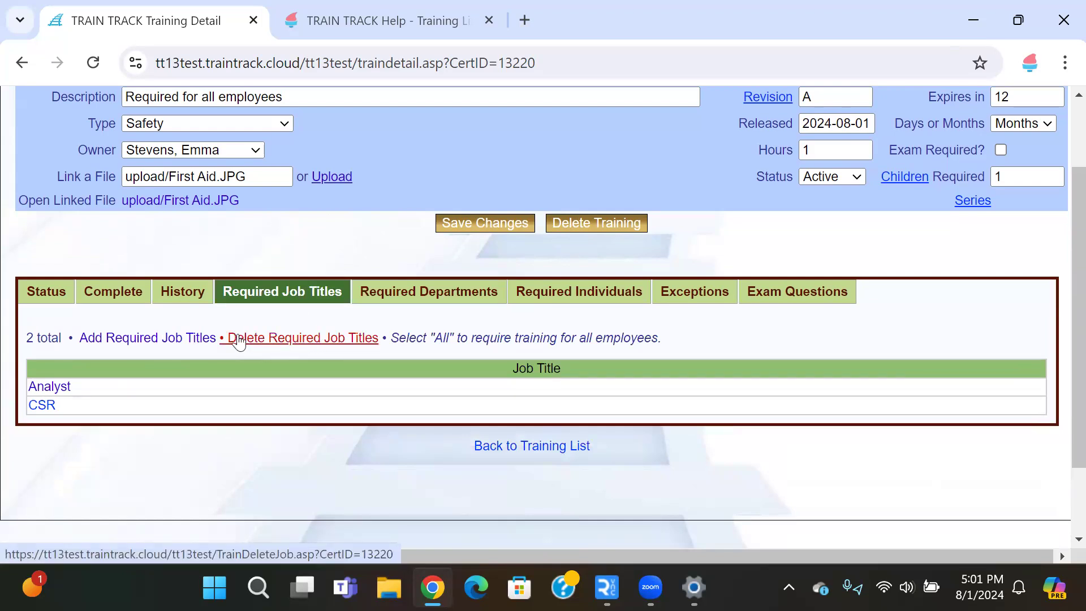
pyautogui.click(46, 391)
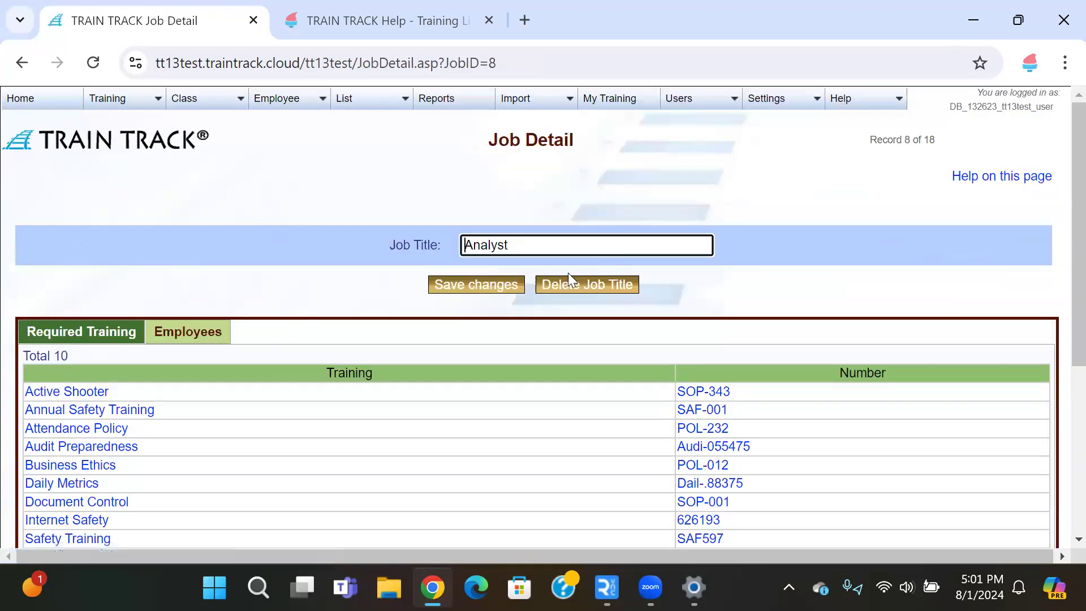
pyautogui.click(26, 63)
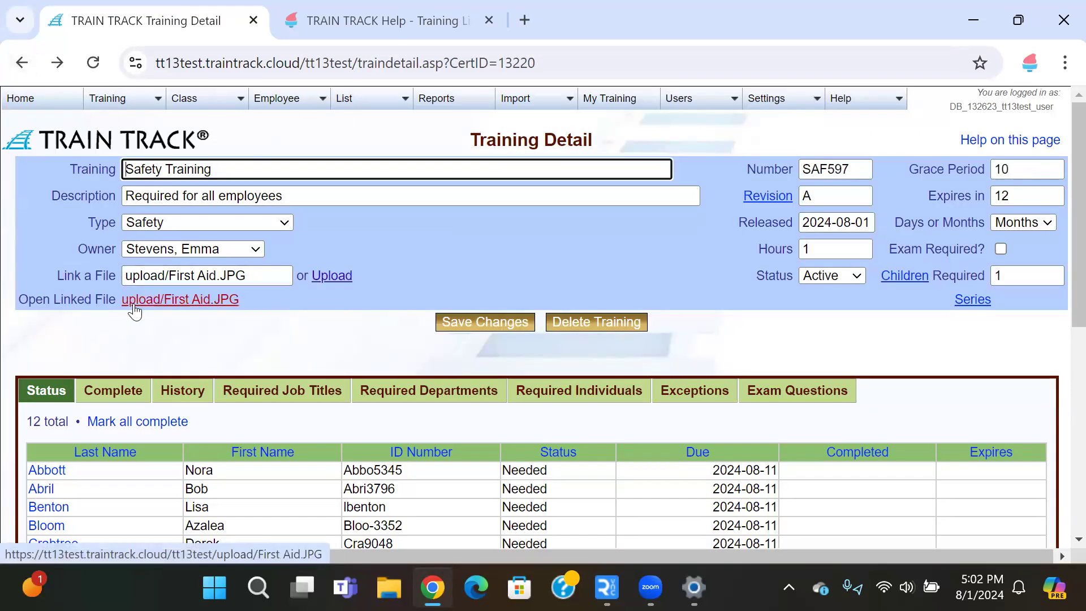
# Step: Delete the CSR job title requirement from the Safety Training and review the employee status list
pyautogui.scroll(-2, 258, 331)
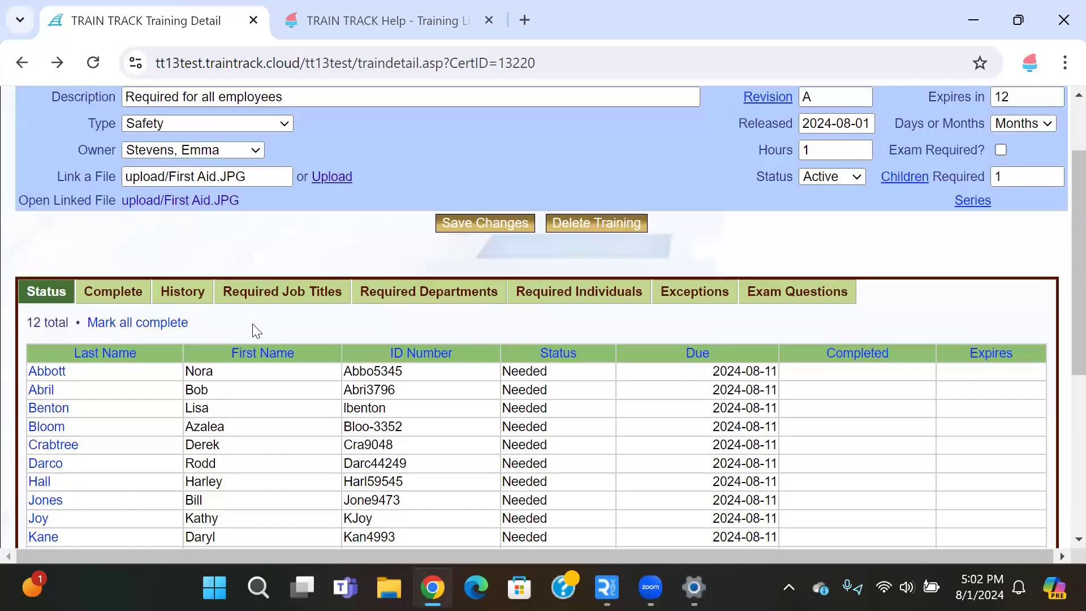
pyautogui.click(276, 305)
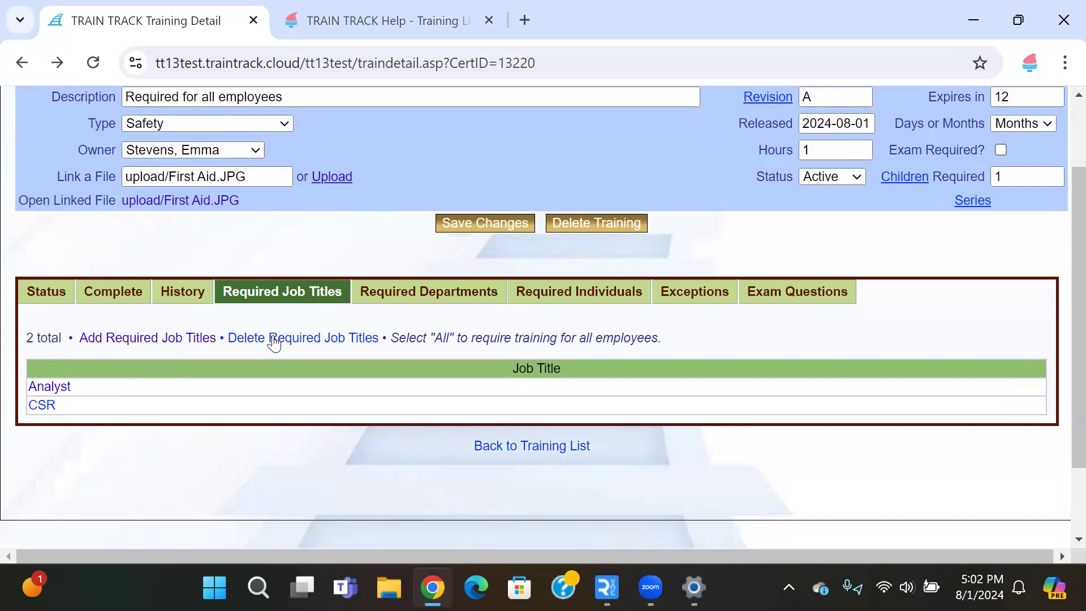
pyautogui.click(355, 339)
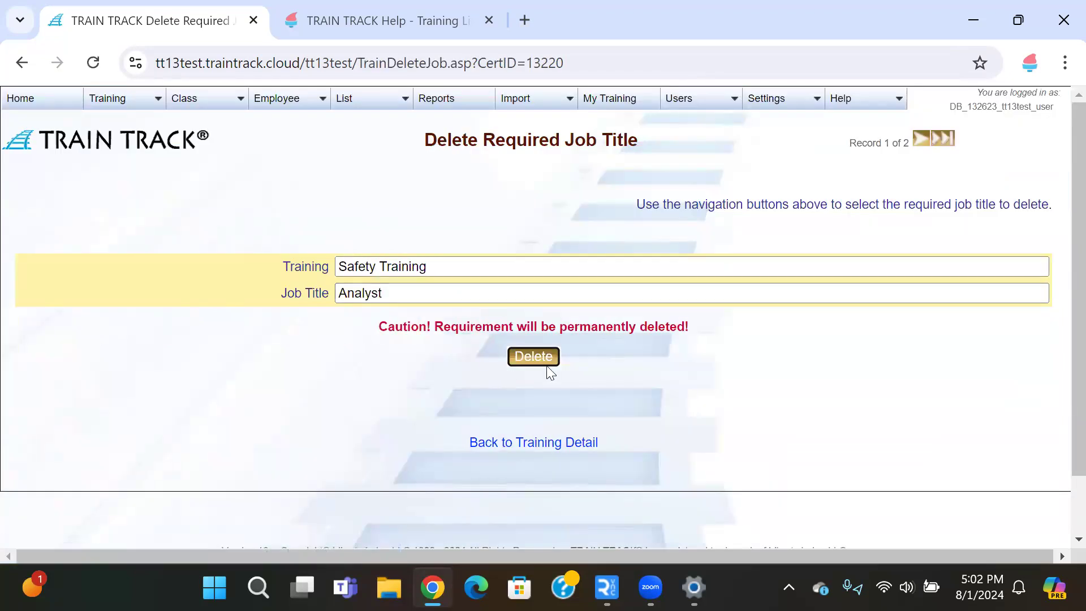
pyautogui.click(923, 143)
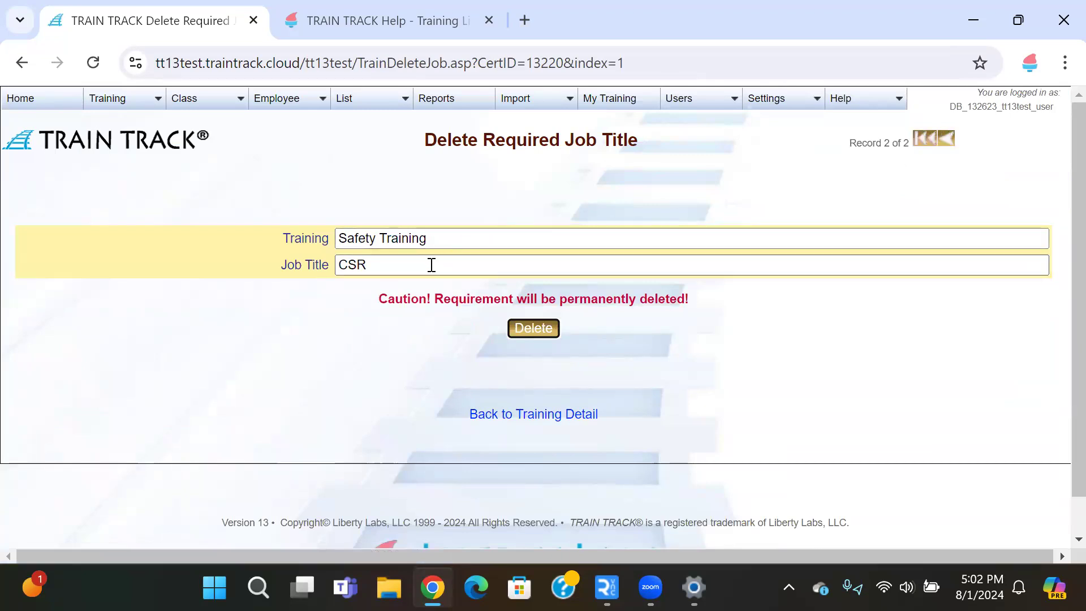
pyautogui.click(535, 330)
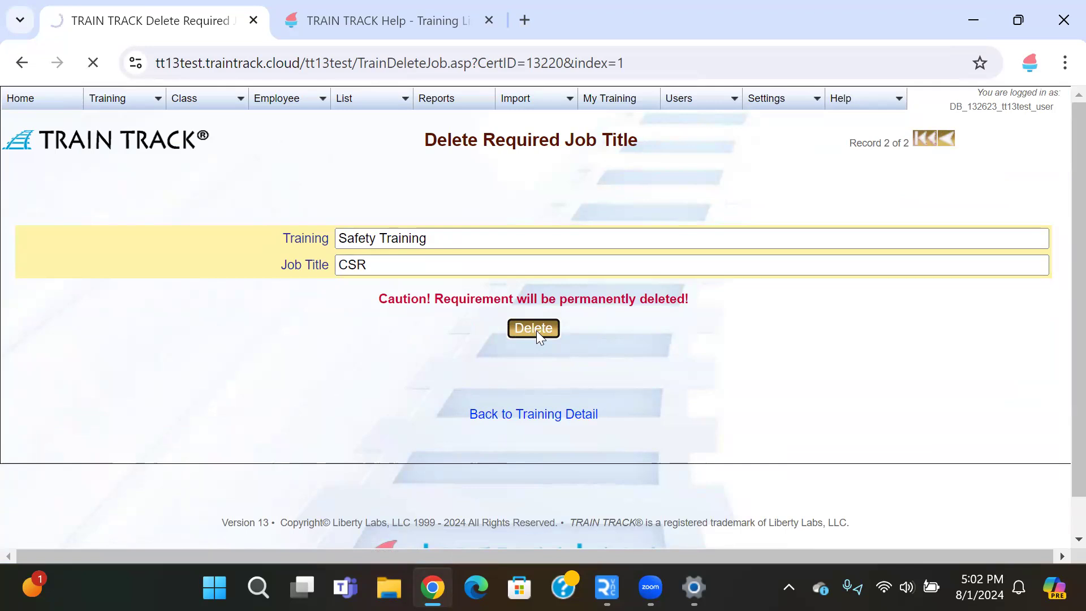
pyautogui.scroll(-2, 326, 351)
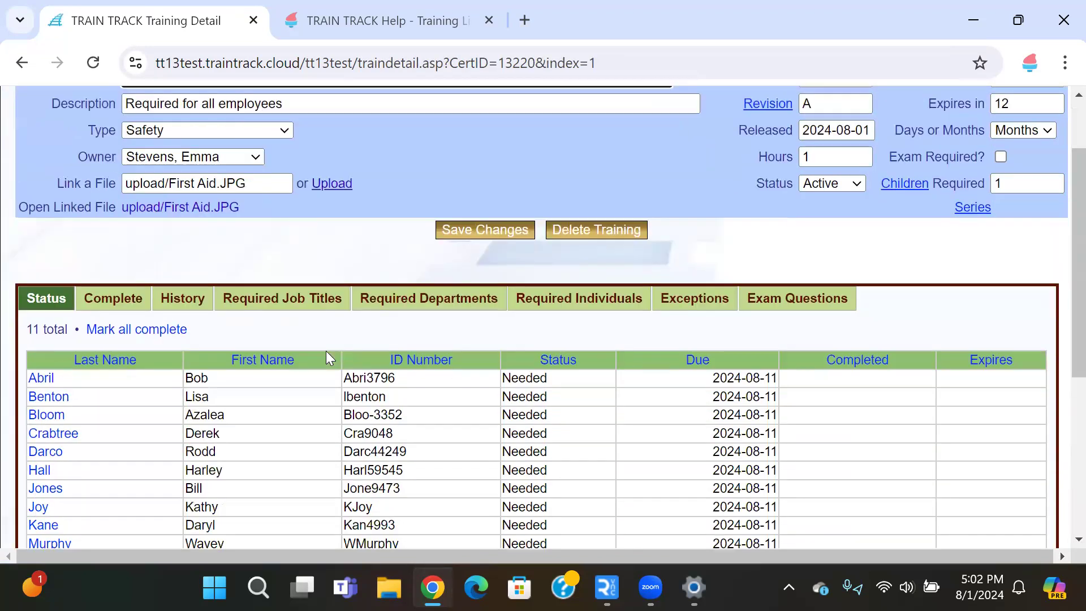
pyautogui.scroll(-2, 325, 351)
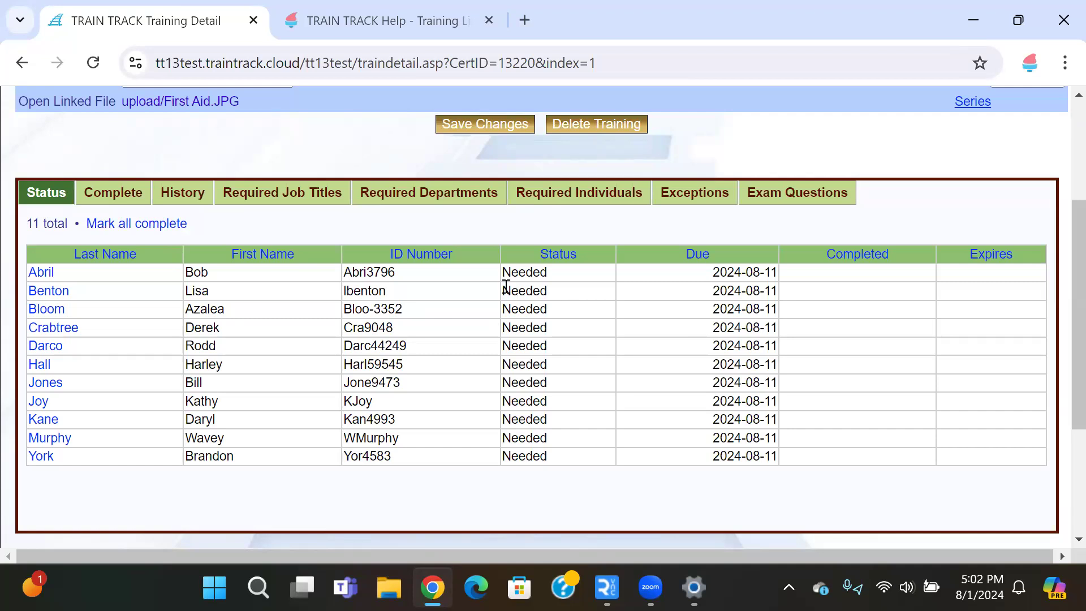
# Step: Start a new exception for the Safety Training and select an employee to exempt
pyautogui.click(421, 198)
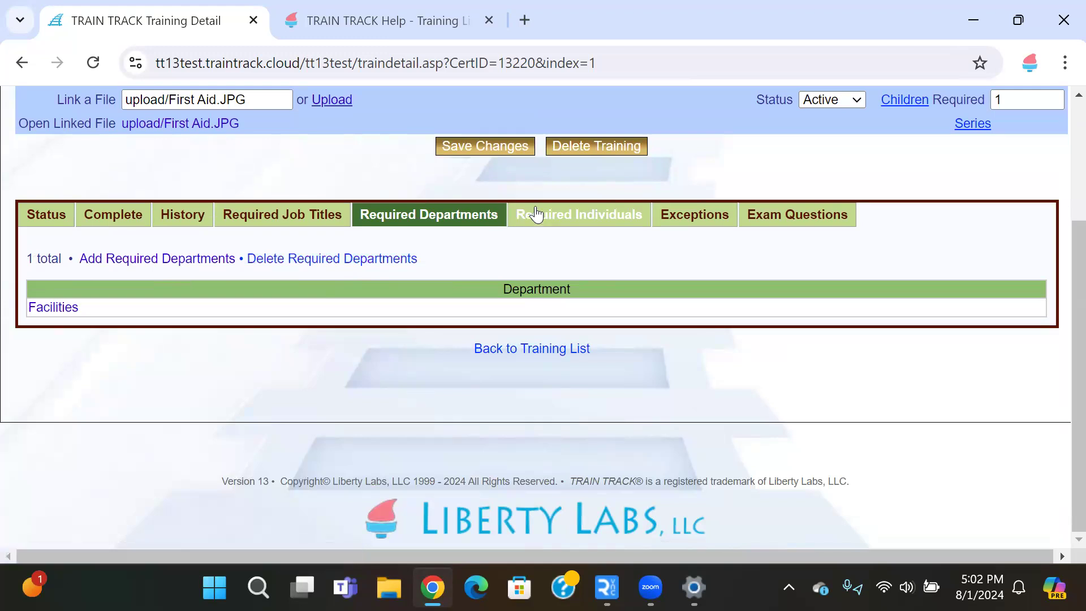
pyautogui.click(715, 225)
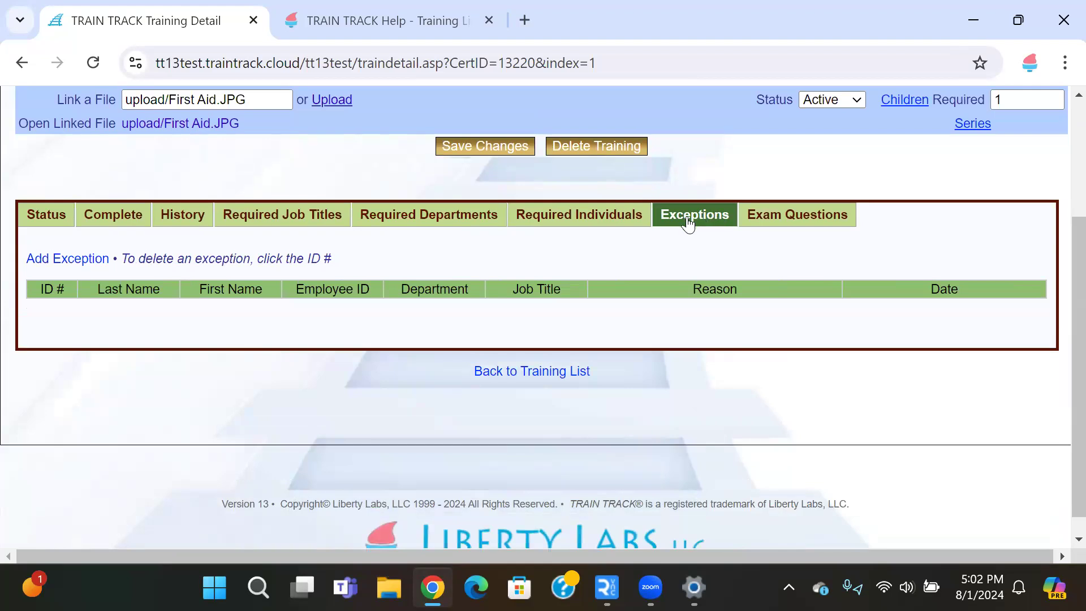
pyautogui.click(79, 259)
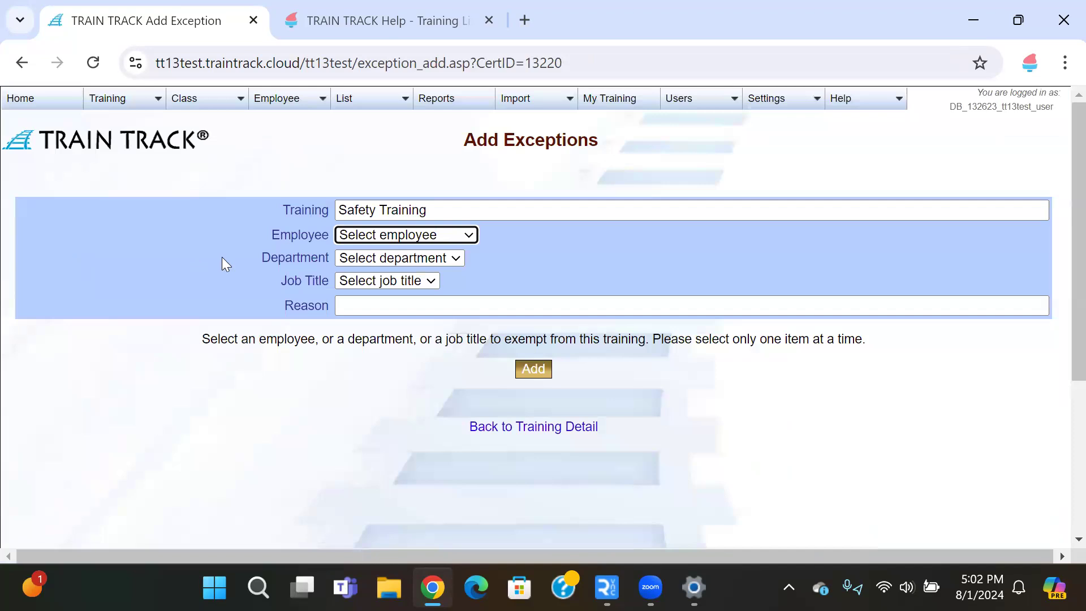
pyautogui.click(367, 235)
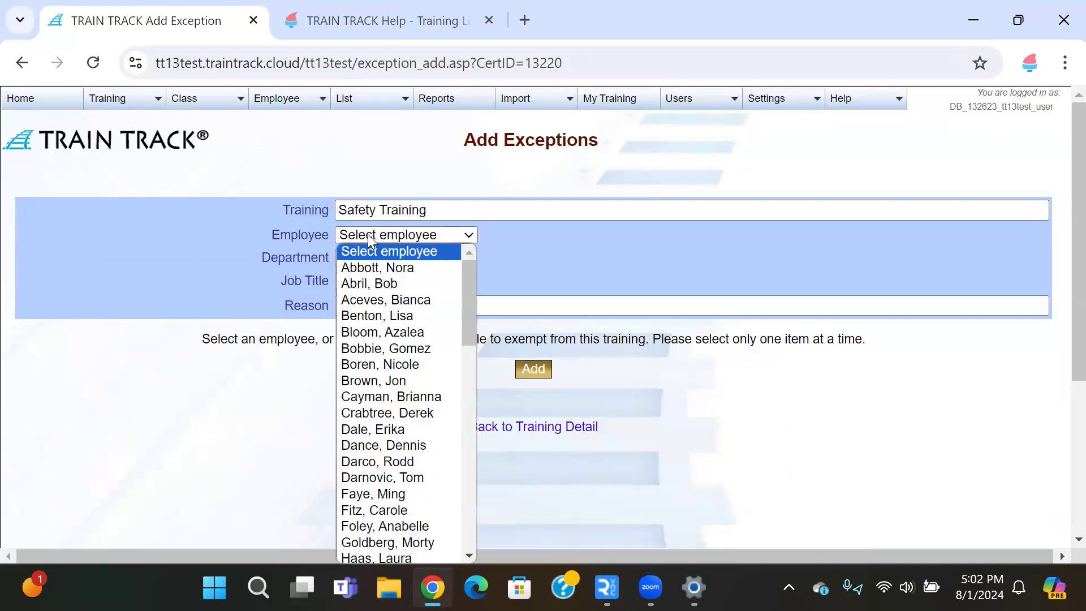
pyautogui.click(384, 288)
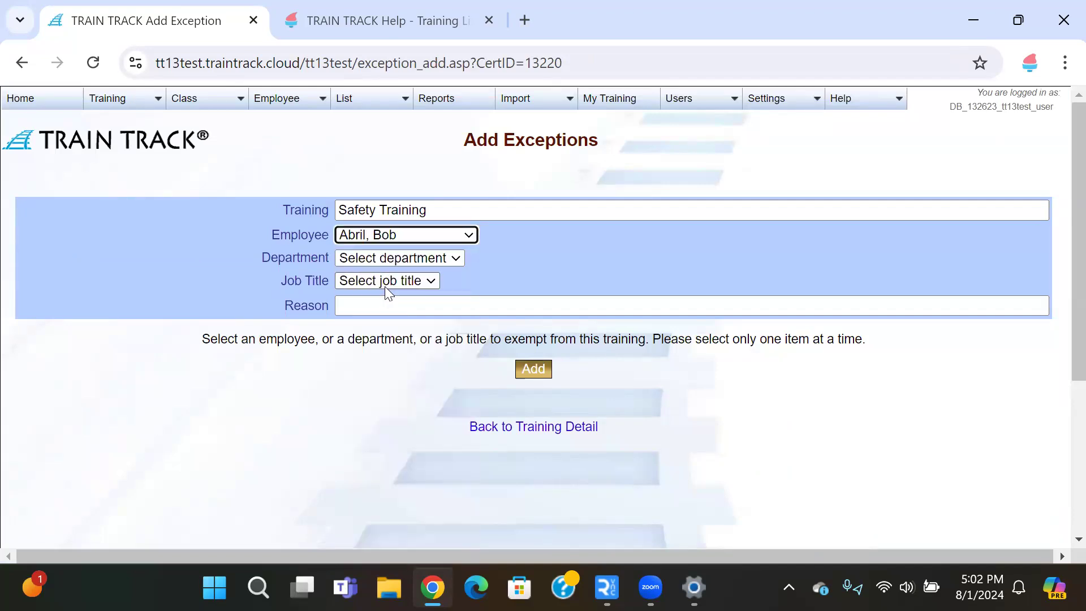
# Step: Set the exception's department to Finance and its job title to CSR
pyautogui.click(396, 258)
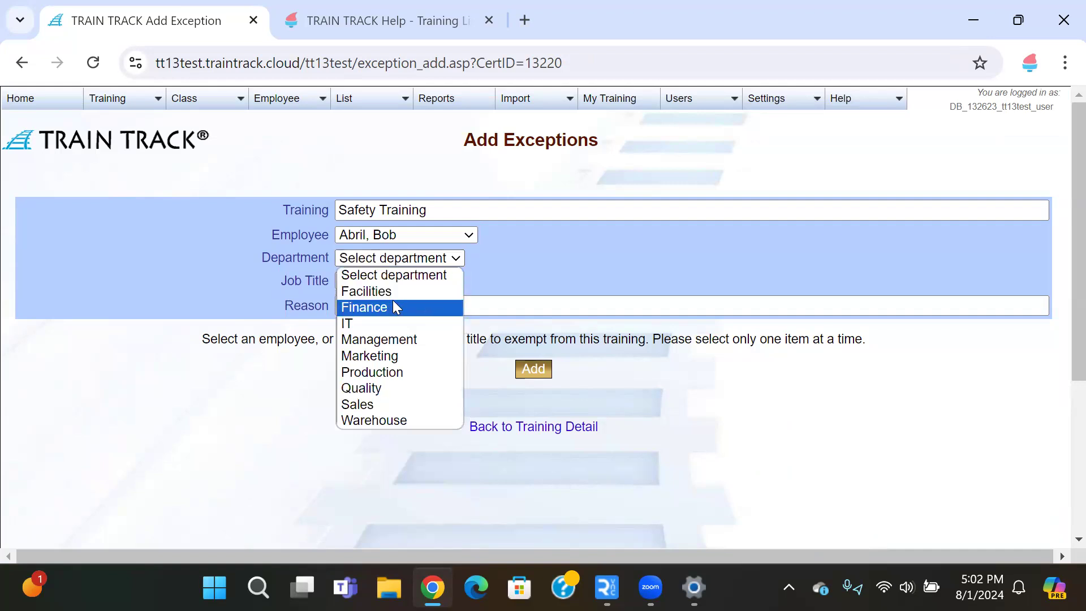
pyautogui.click(392, 307)
pyautogui.click(396, 284)
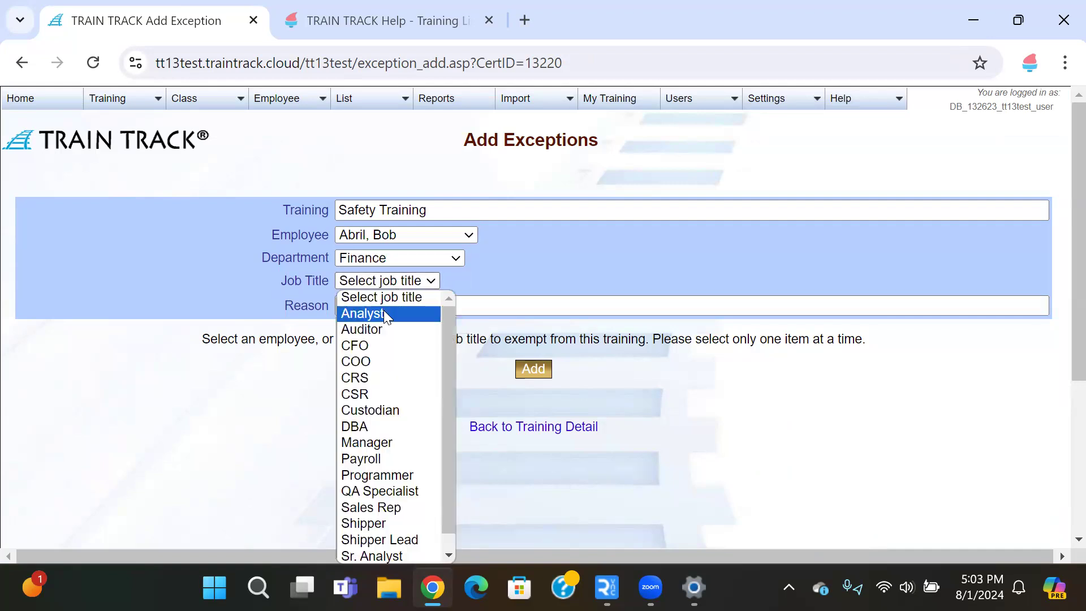
pyautogui.click(374, 363)
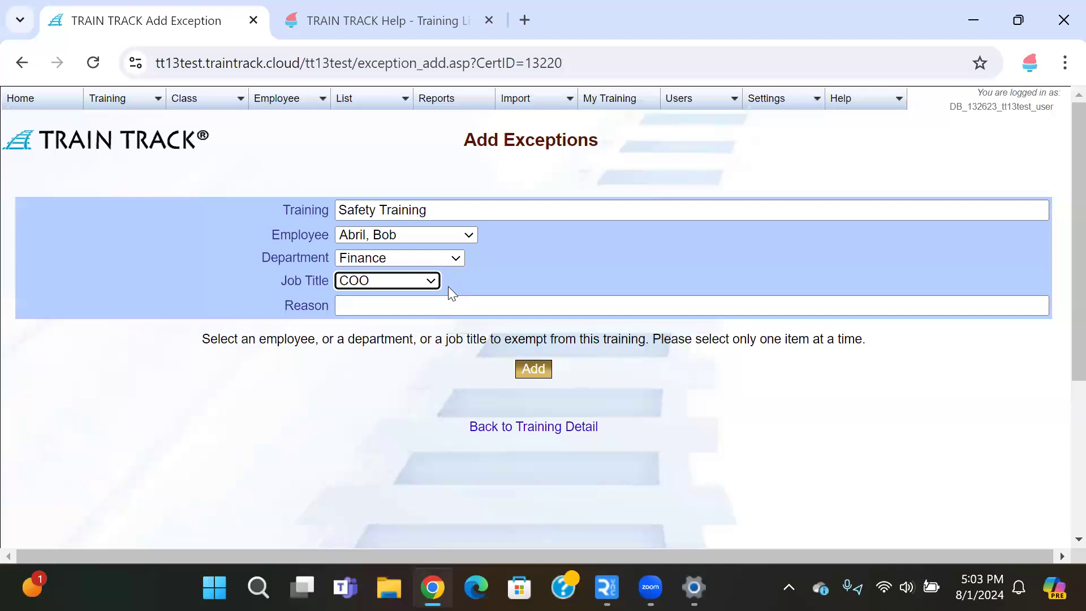
pyautogui.click(429, 281)
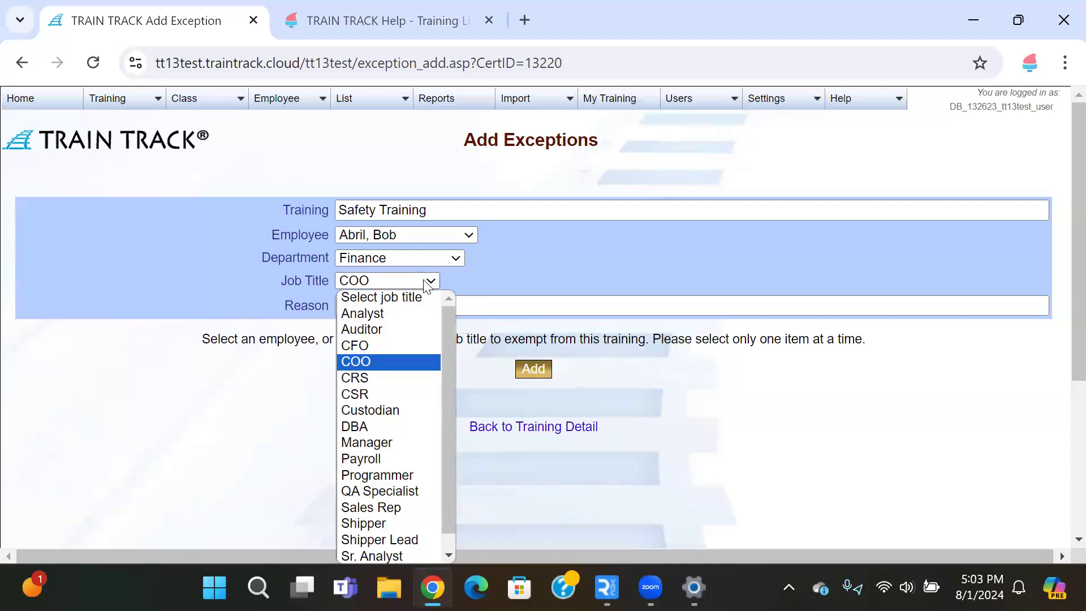
pyautogui.click(388, 394)
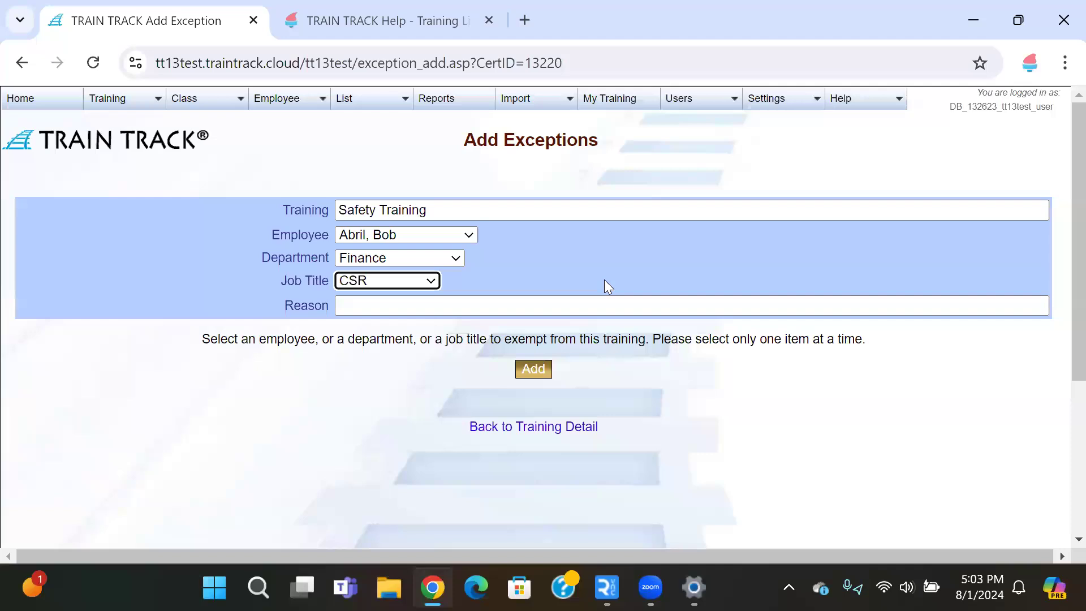
# Step: Leave the exception form without adding the exception and return to the Safety Training detail
pyautogui.rightClick(380, 219)
pyautogui.moveTo(374, 167); pyautogui.dragTo(376, 204)
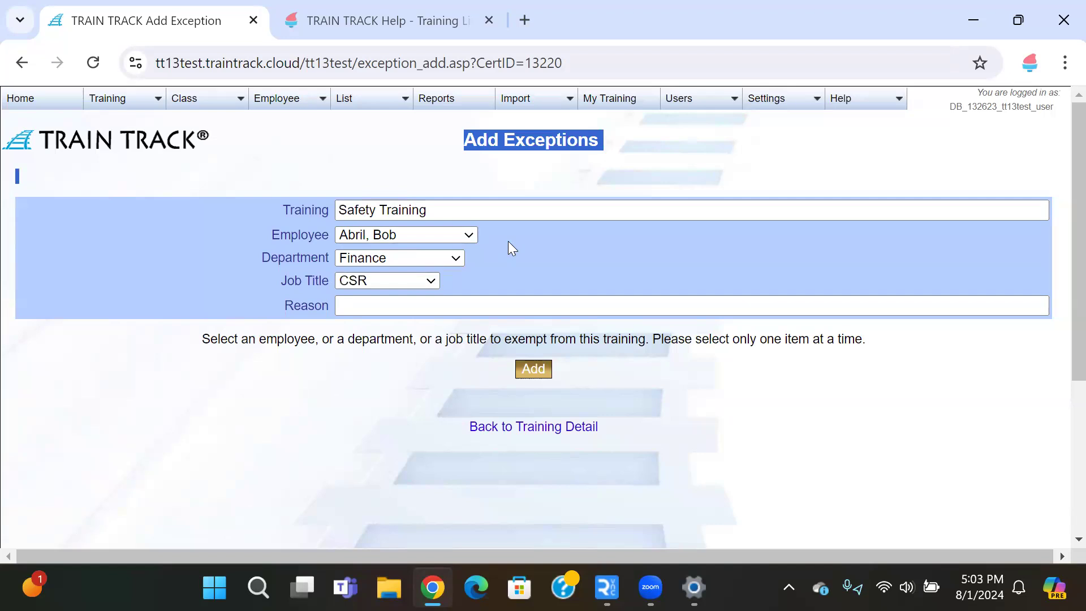
pyautogui.click(368, 306)
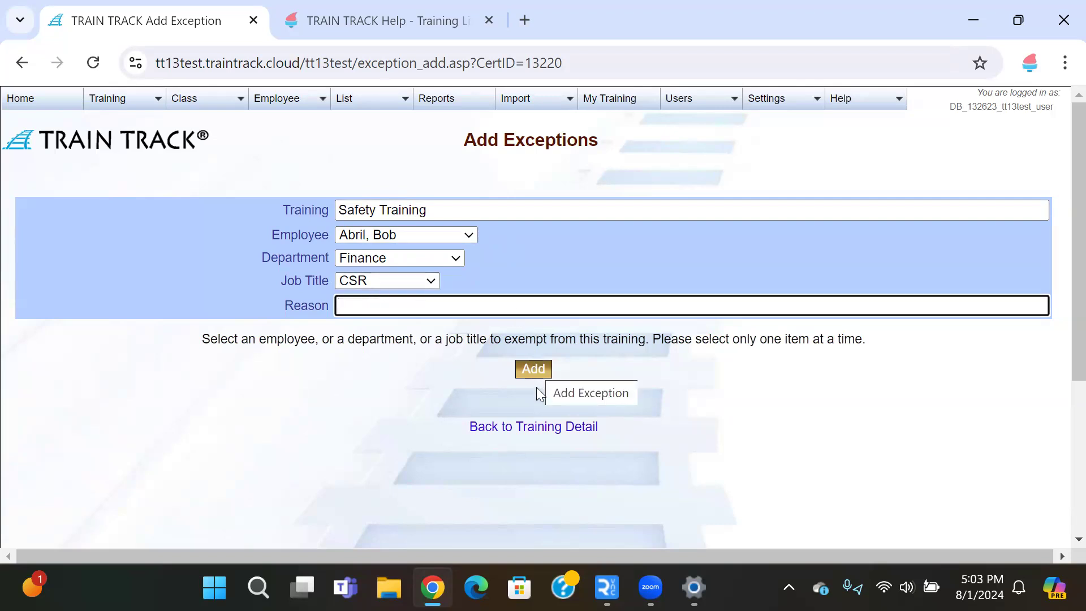
pyautogui.click(543, 433)
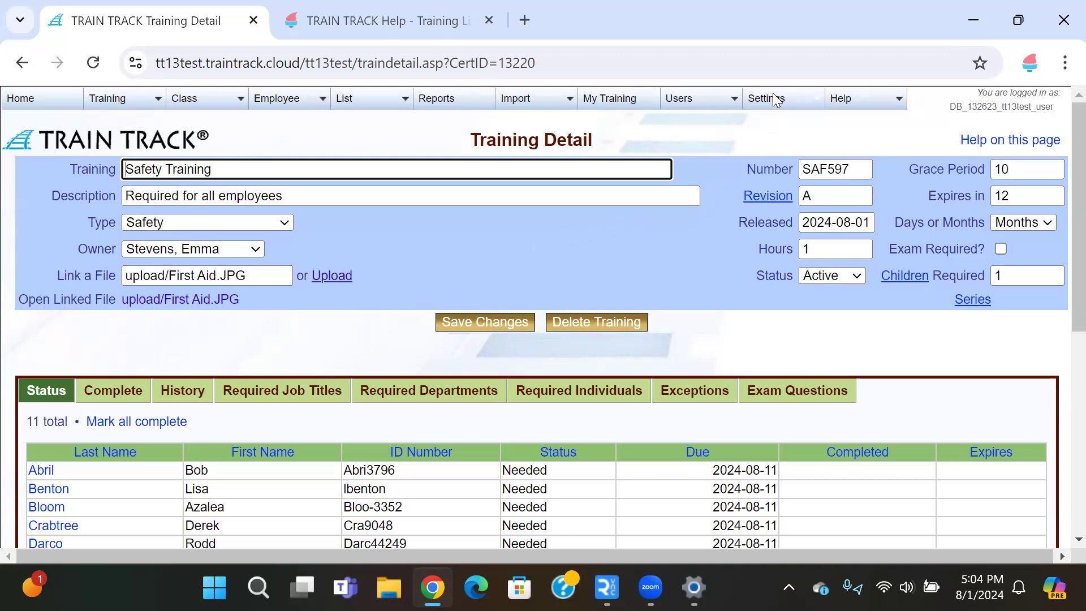
# Step: Open the automatic email configuration and review its mail server fields and notification options
pyautogui.moveTo(776, 101)
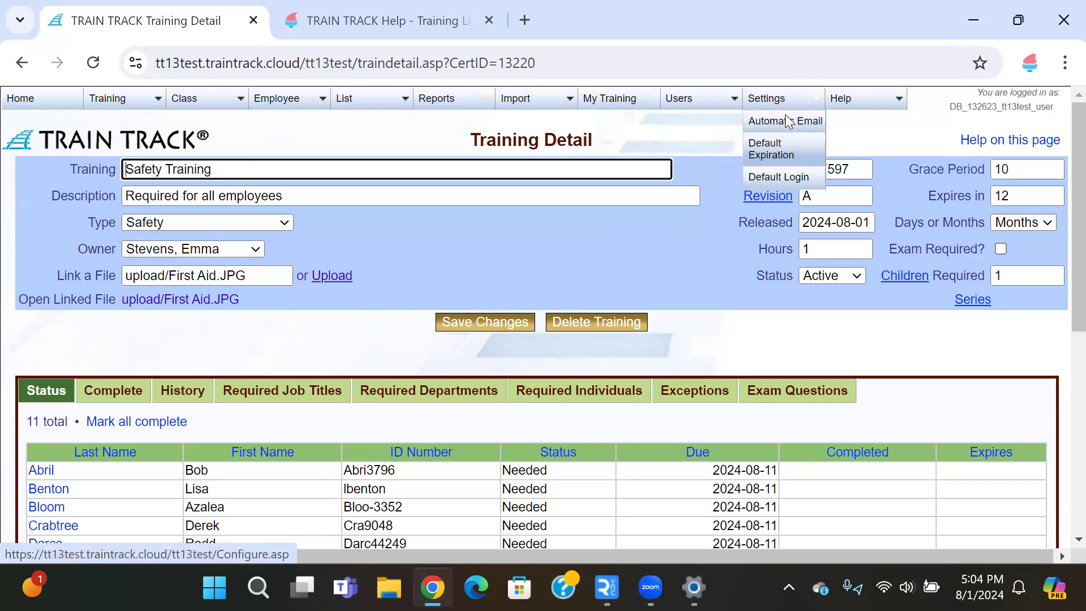
pyautogui.click(785, 122)
pyautogui.scroll(-2, 786, 122)
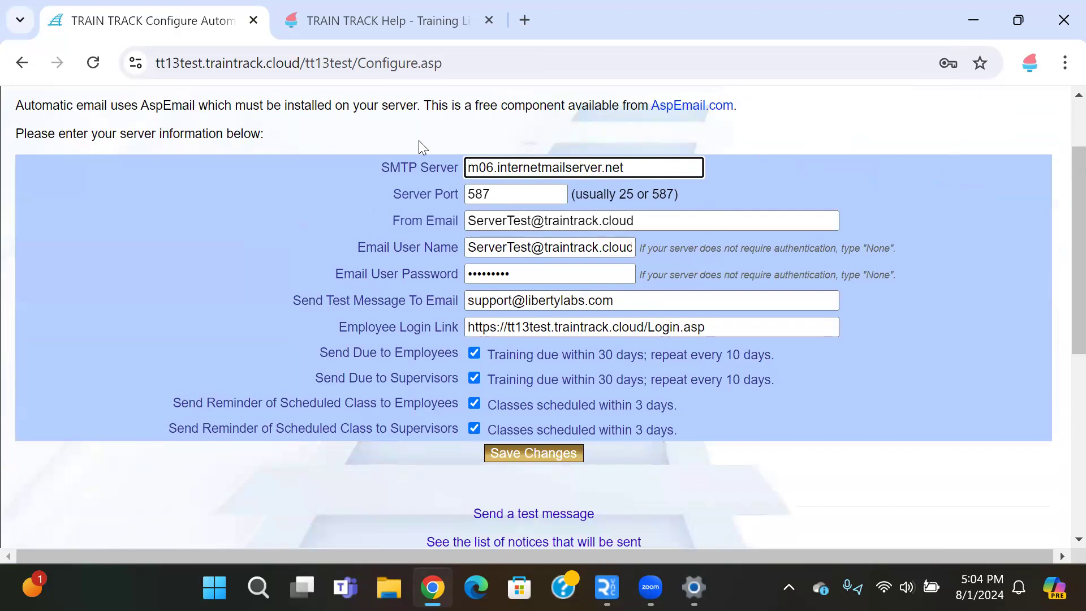
pyautogui.scroll(2, 382, 153)
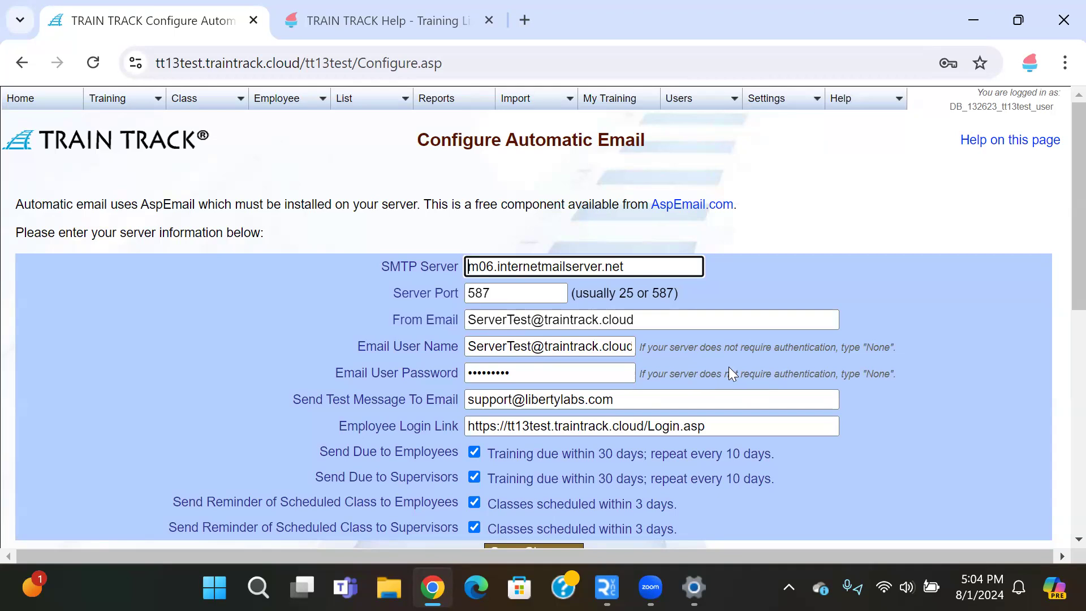
pyautogui.scroll(-2, 741, 365)
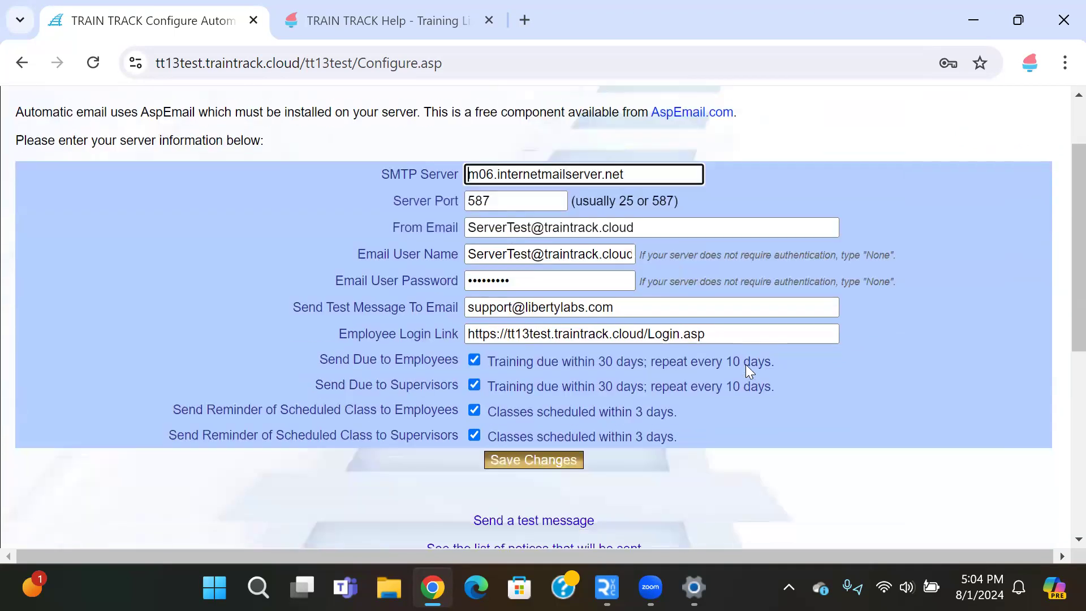
# Step: Send a test message to the configured test email address and return to the automatic email configuration
pyautogui.moveTo(685, 299); pyautogui.dragTo(348, 296)
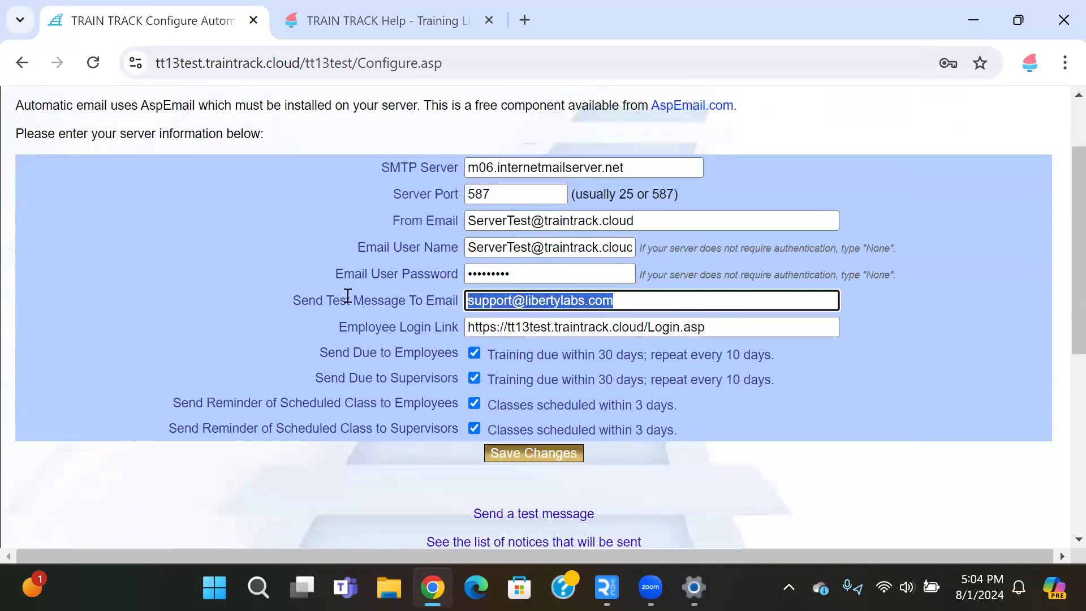
pyautogui.click(324, 271)
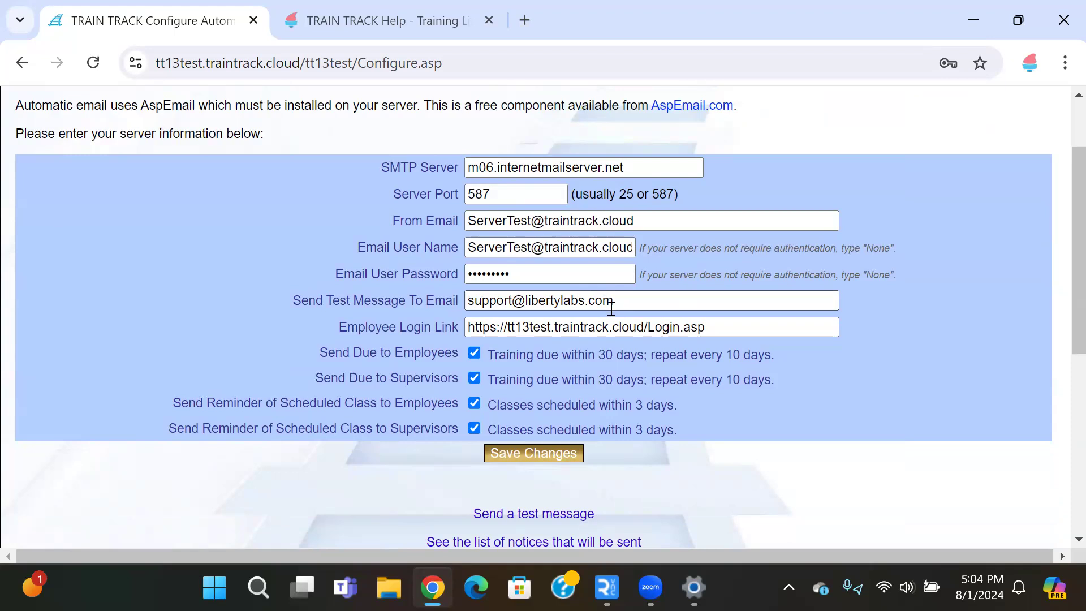
pyautogui.click(541, 515)
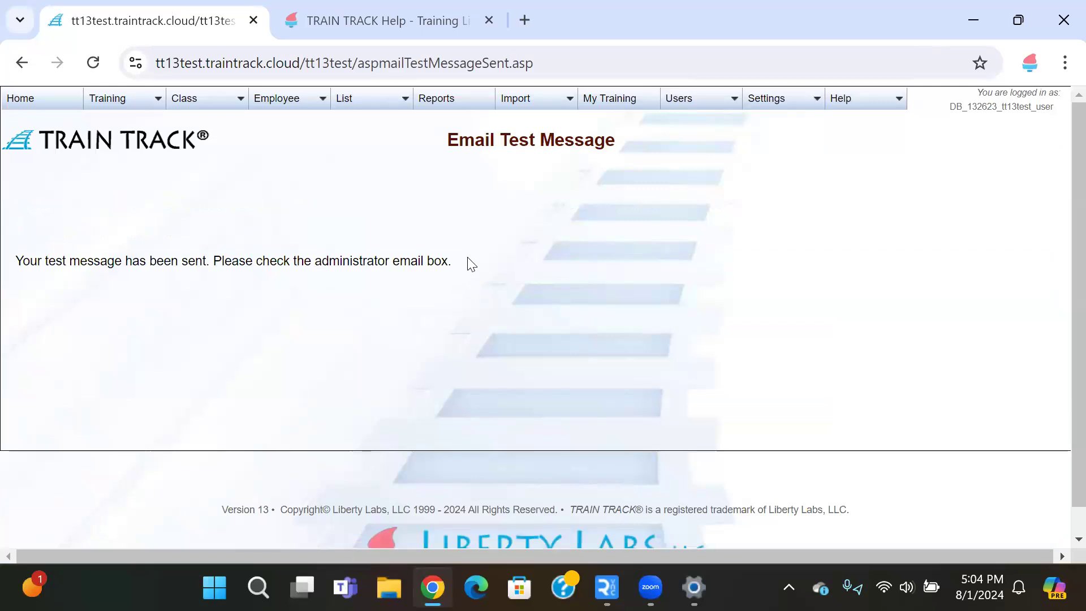
pyautogui.click(22, 63)
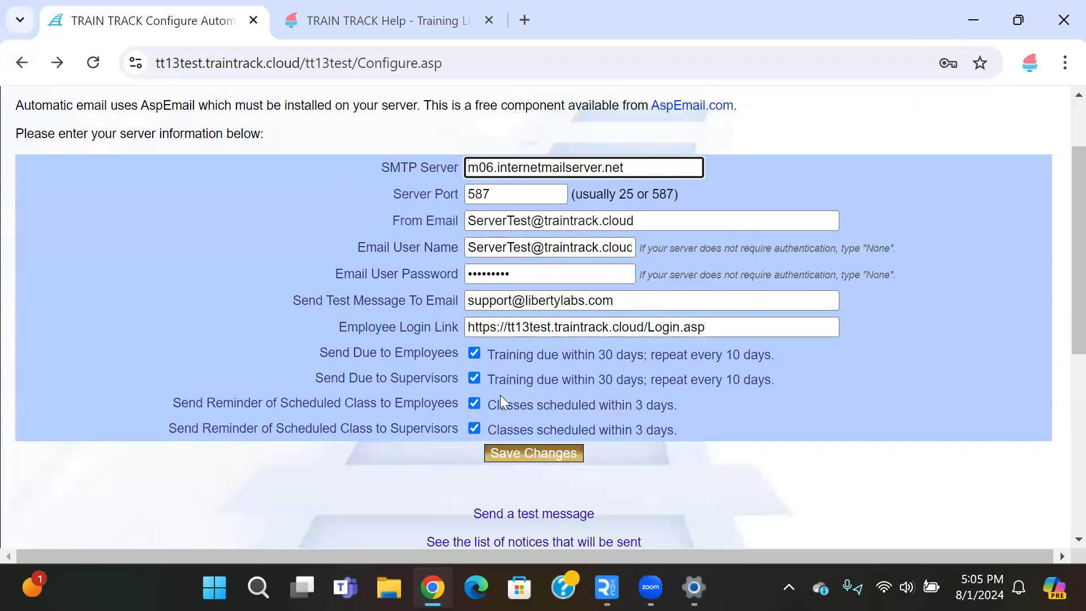
# Step: Switch the Send Due to Employees notice off and on again, and save the automatic email configuration
pyautogui.click(472, 356)
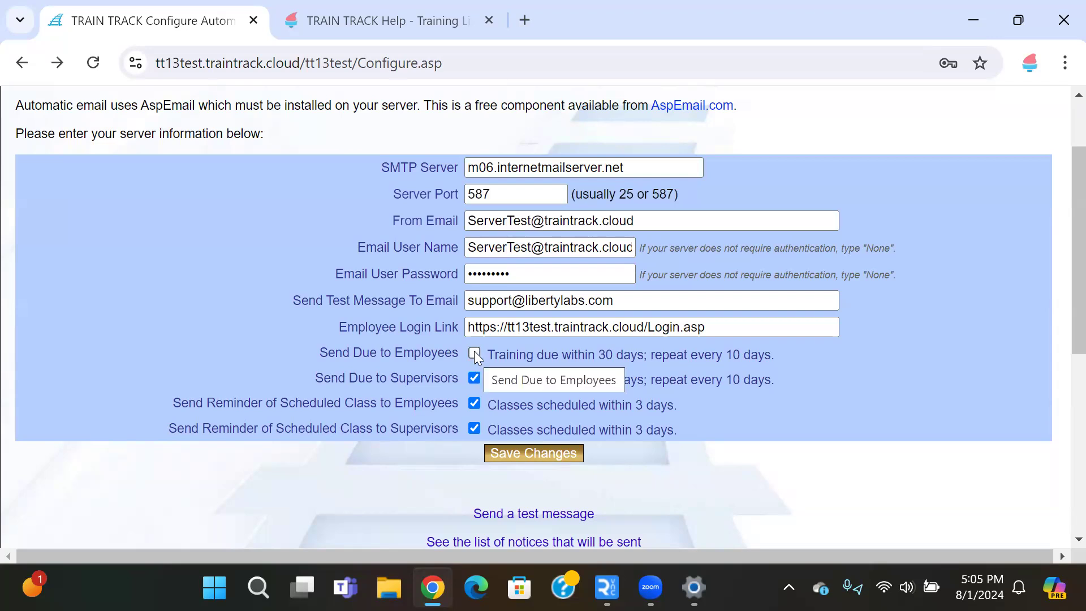
pyautogui.click(474, 353)
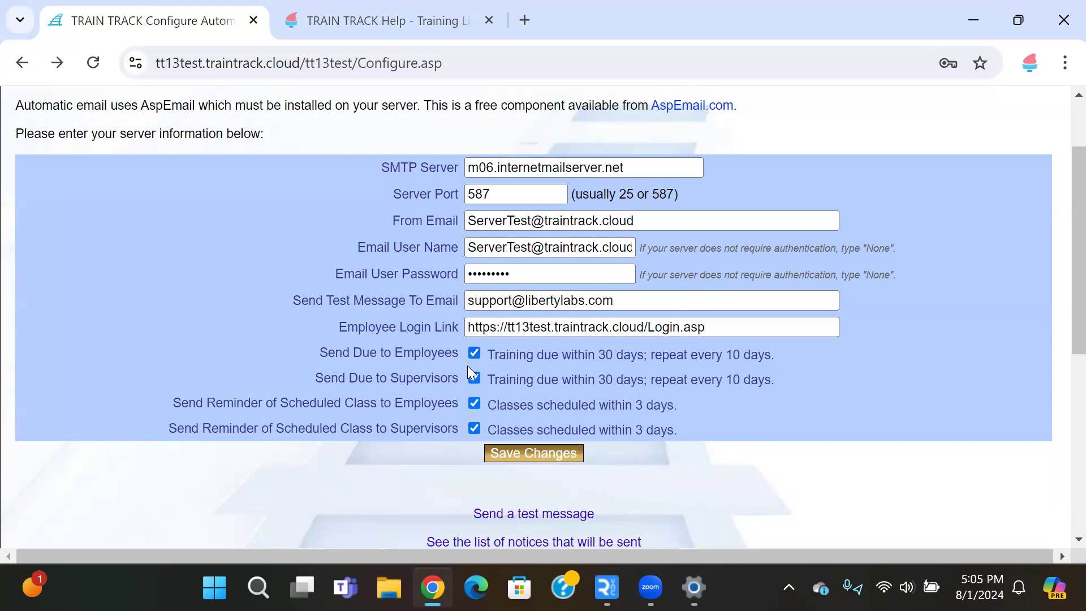
pyautogui.click(512, 456)
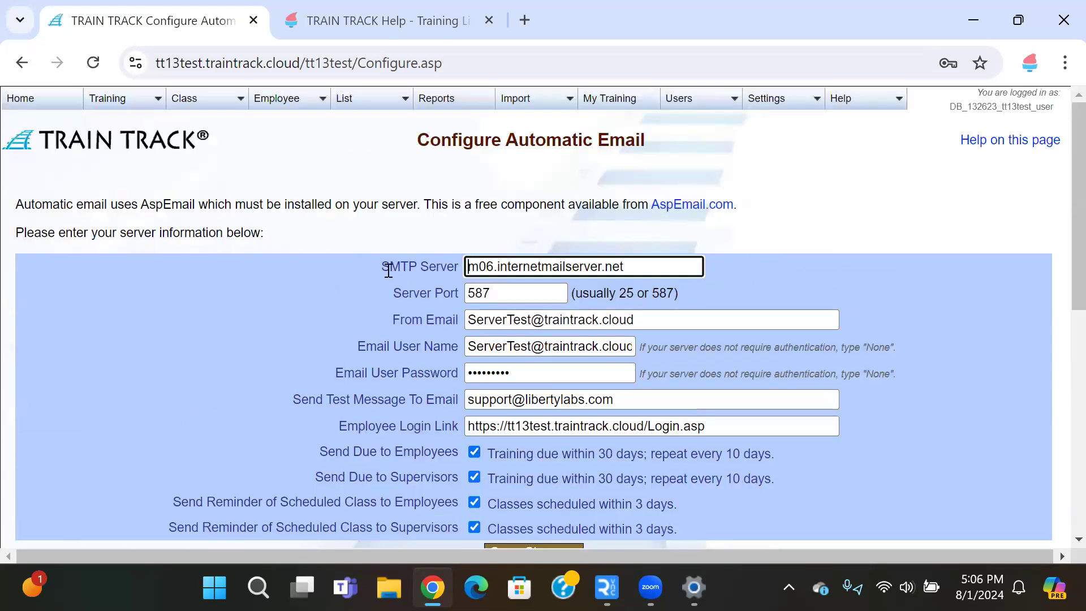
# Step: Check the Employee Login Link in the automatic email configuration and save the settings again
pyautogui.scroll(-2, 388, 269)
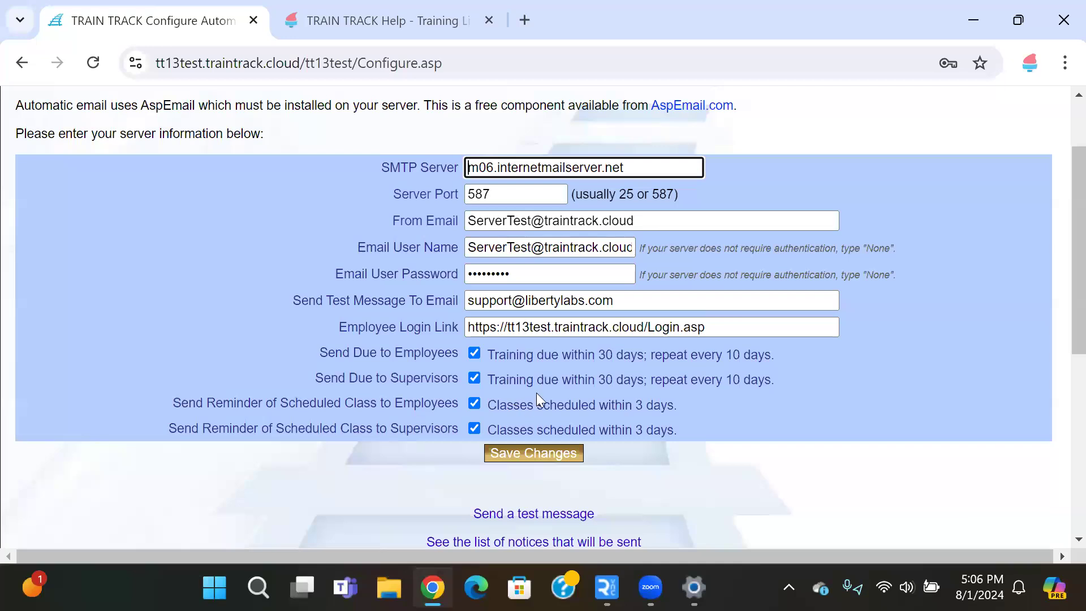
pyautogui.click(726, 328)
pyautogui.moveTo(726, 328); pyautogui.dragTo(460, 295)
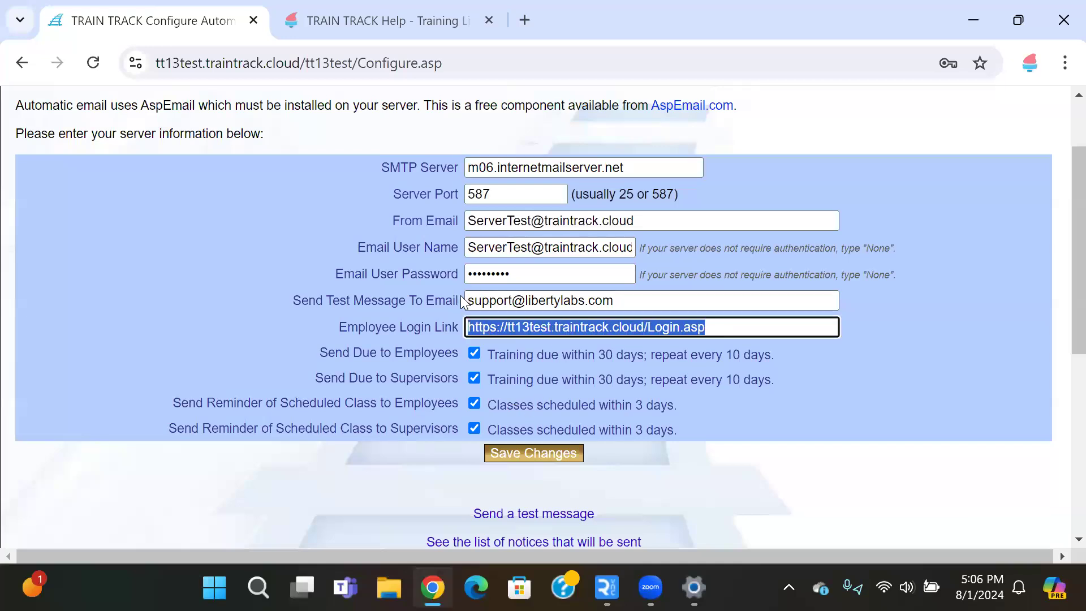
pyautogui.click(734, 328)
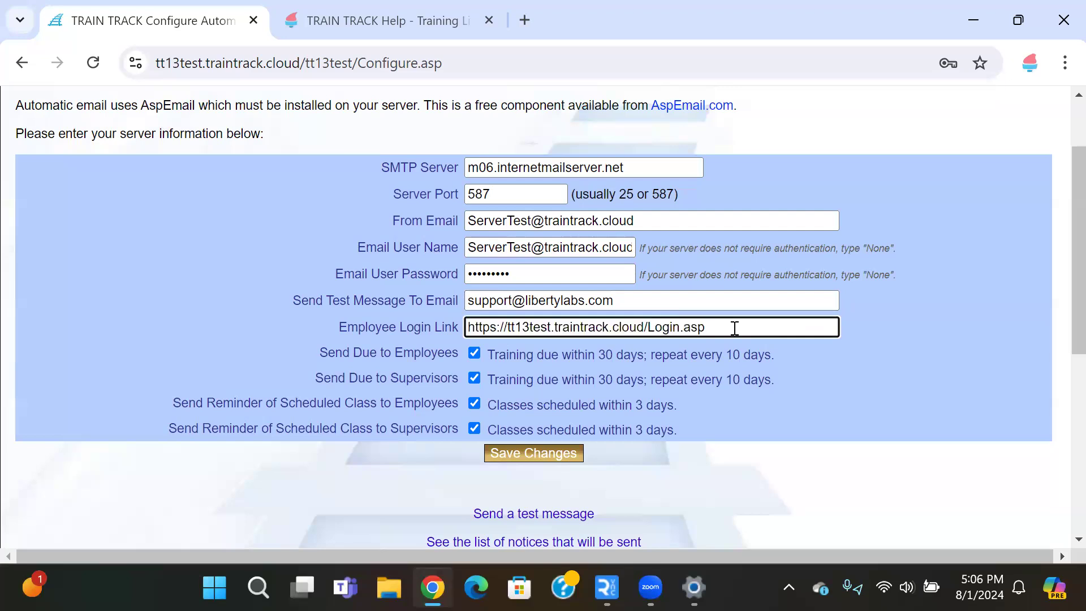
pyautogui.click(760, 450)
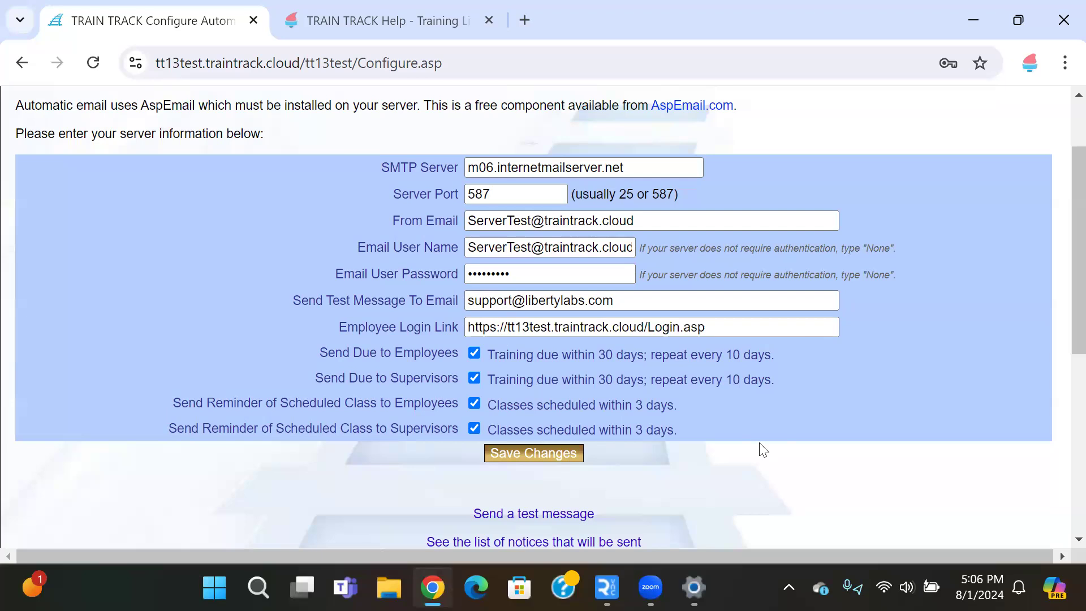
pyautogui.moveTo(758, 329); pyautogui.dragTo(460, 306)
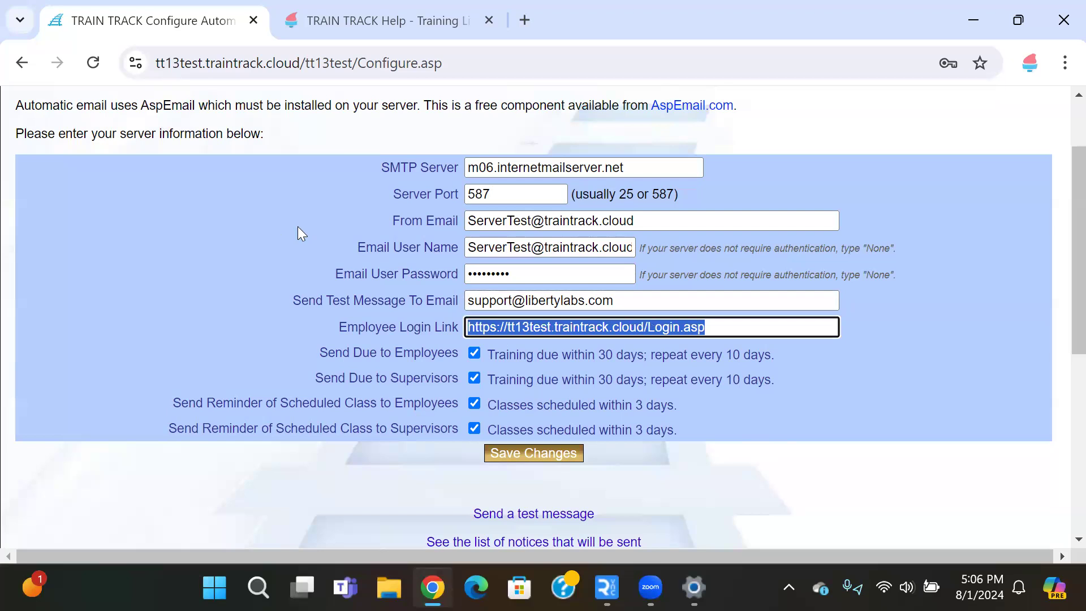
pyautogui.click(736, 331)
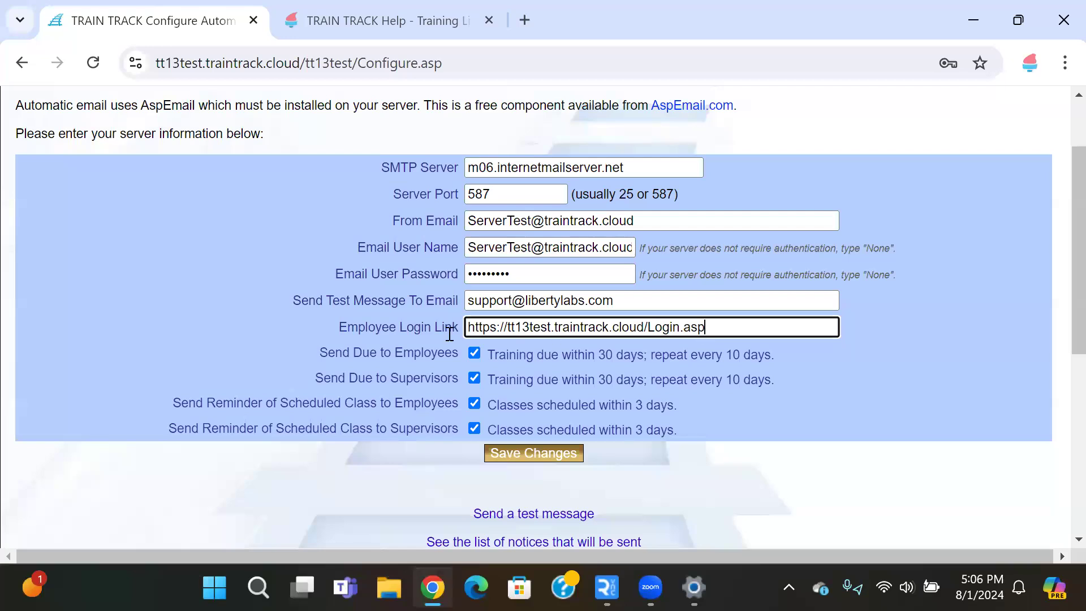
pyautogui.click(565, 452)
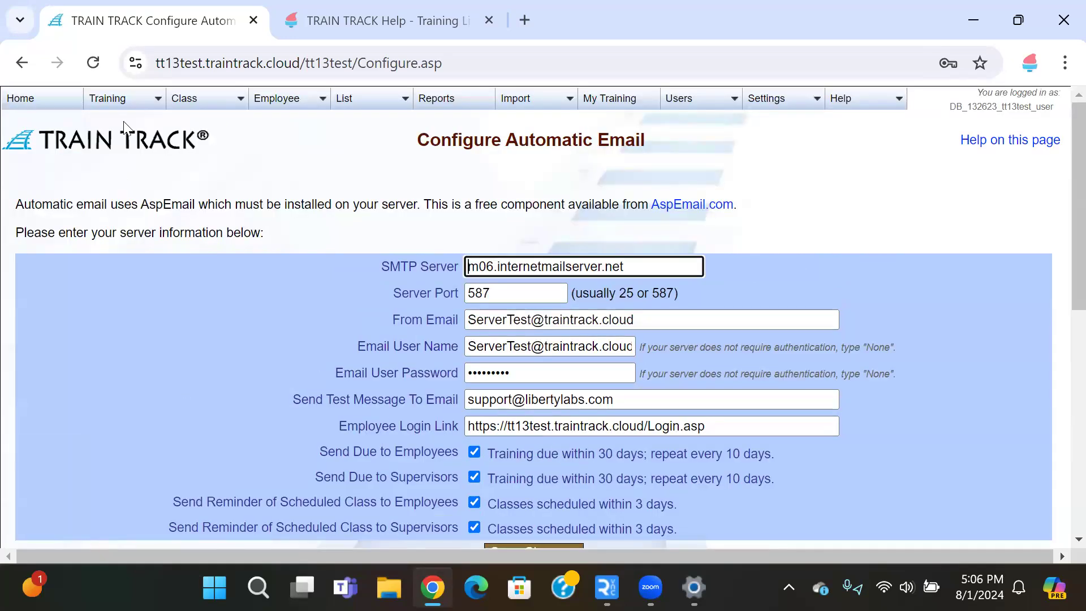
# Step: Open the Safety Training record from the training list
pyautogui.moveTo(113, 106)
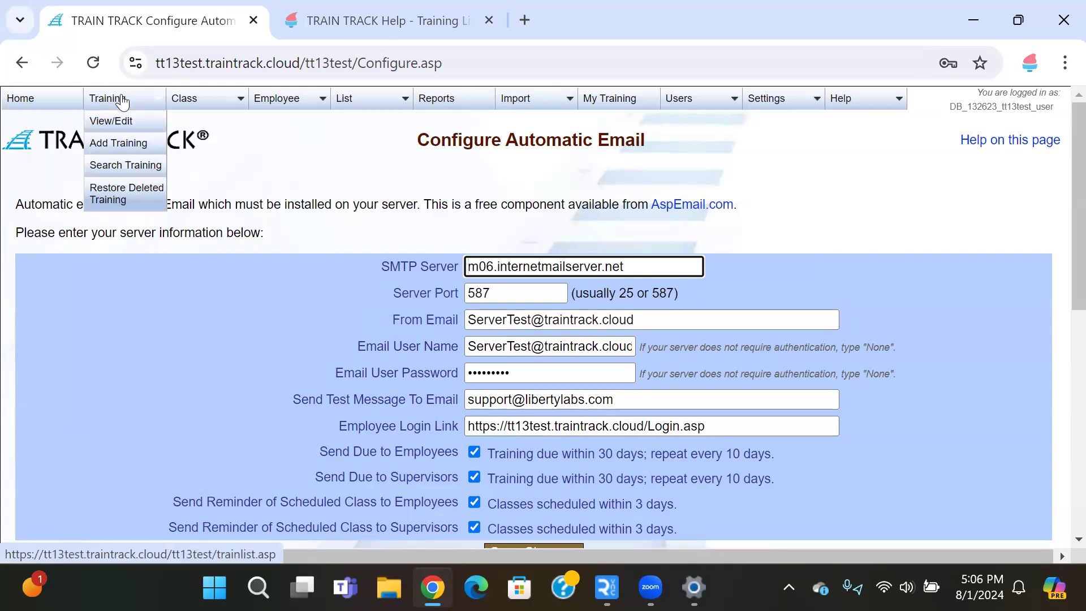
pyautogui.click(123, 103)
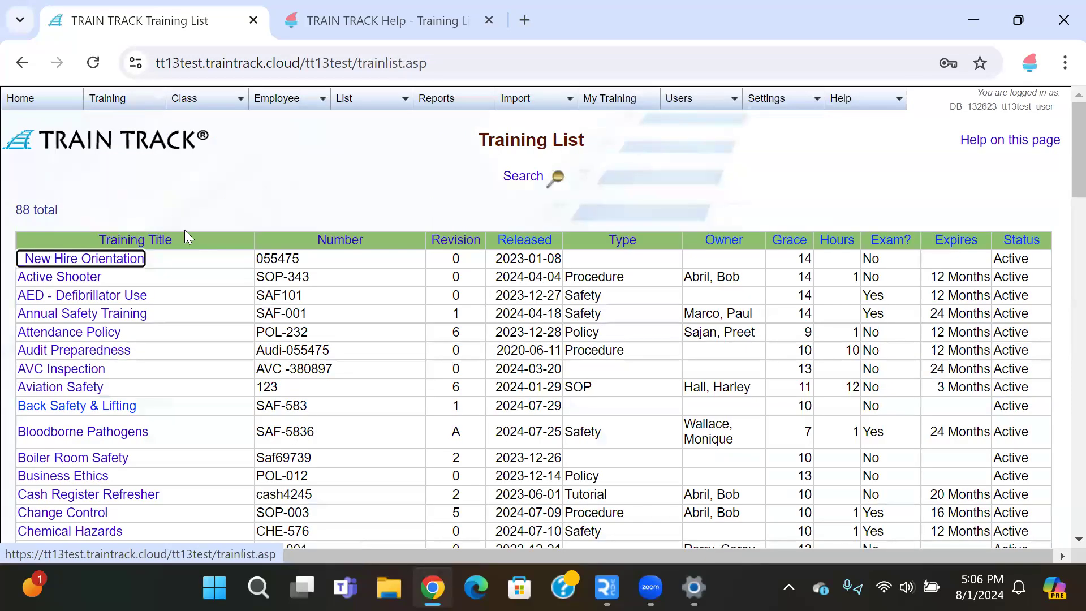
pyautogui.scroll(-15, 1059, 304)
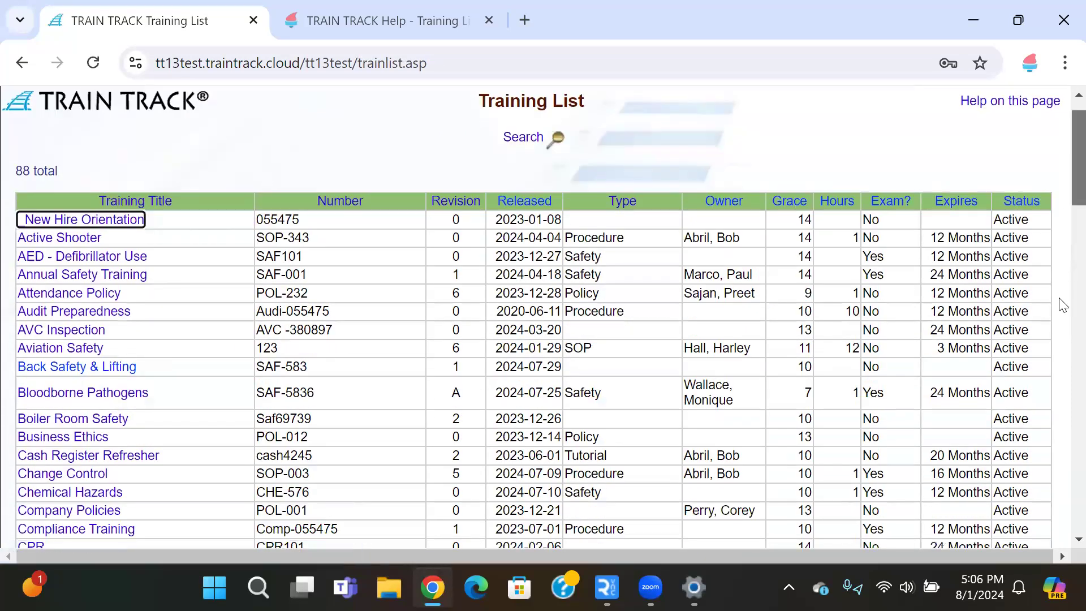
pyautogui.scroll(-5, 1059, 454)
pyautogui.click(47, 230)
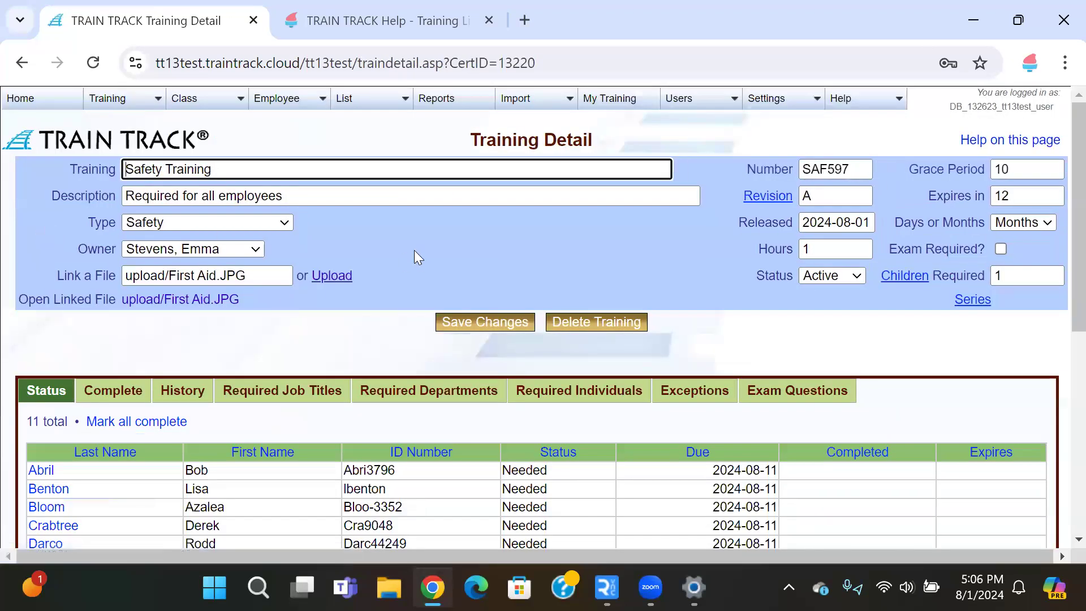
# Step: Add exam question 1 to the Safety Training with the text "I have read and understood the required material"
pyautogui.scroll(-2, 416, 255)
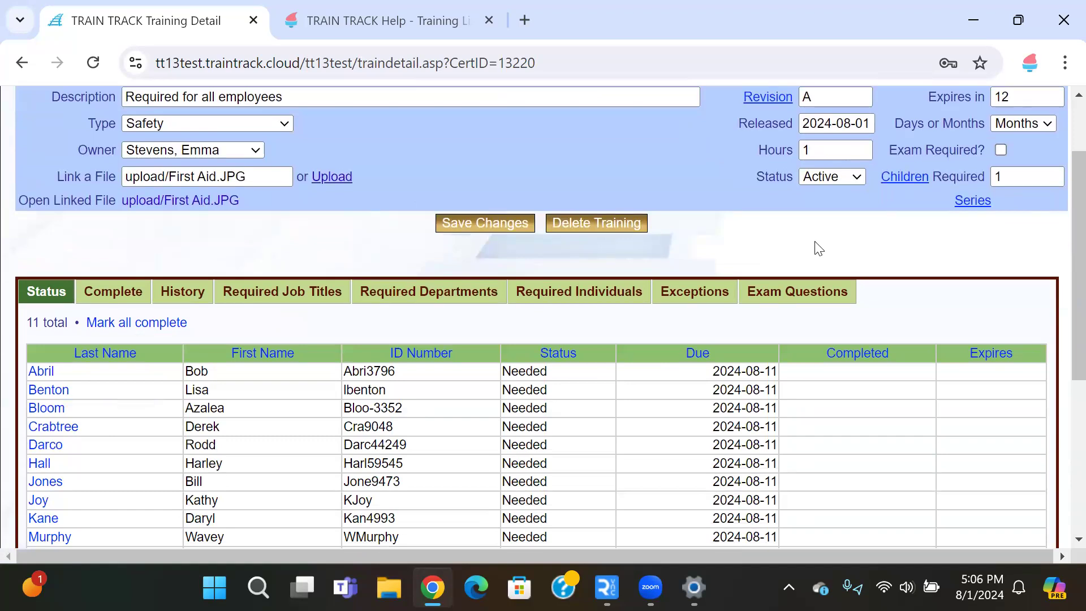
pyautogui.click(781, 295)
pyautogui.click(523, 346)
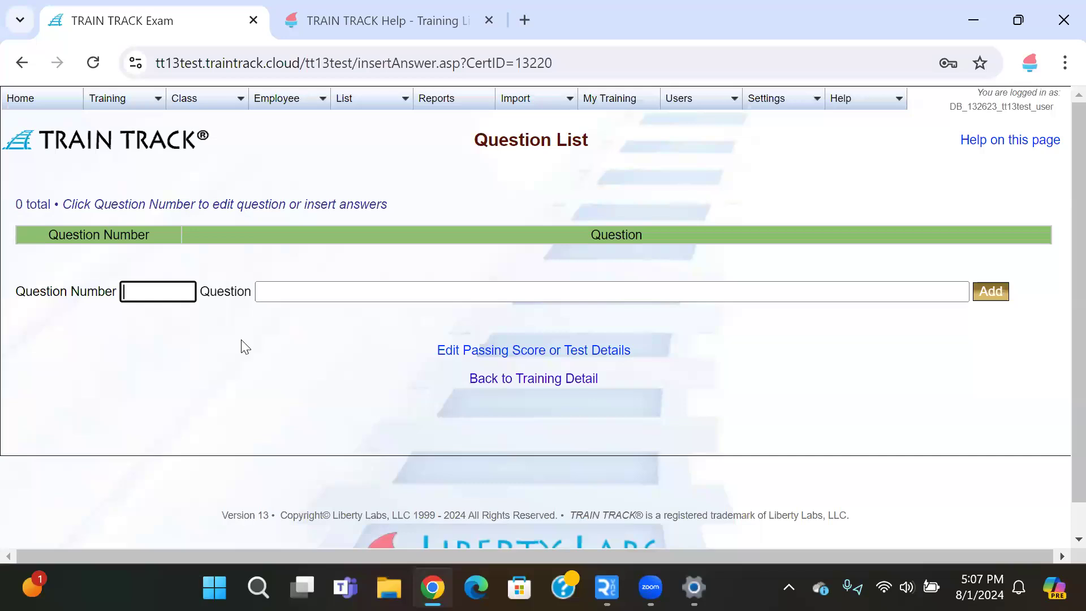
pyautogui.write('1')
pyautogui.press('Tab')
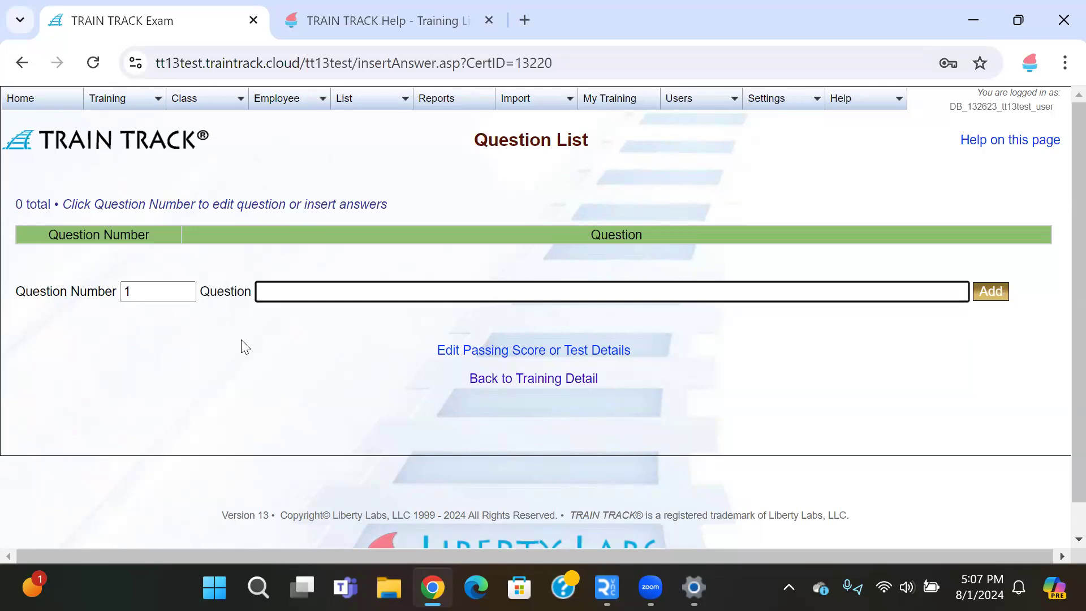
pyautogui.write('I have read and understood the required material')
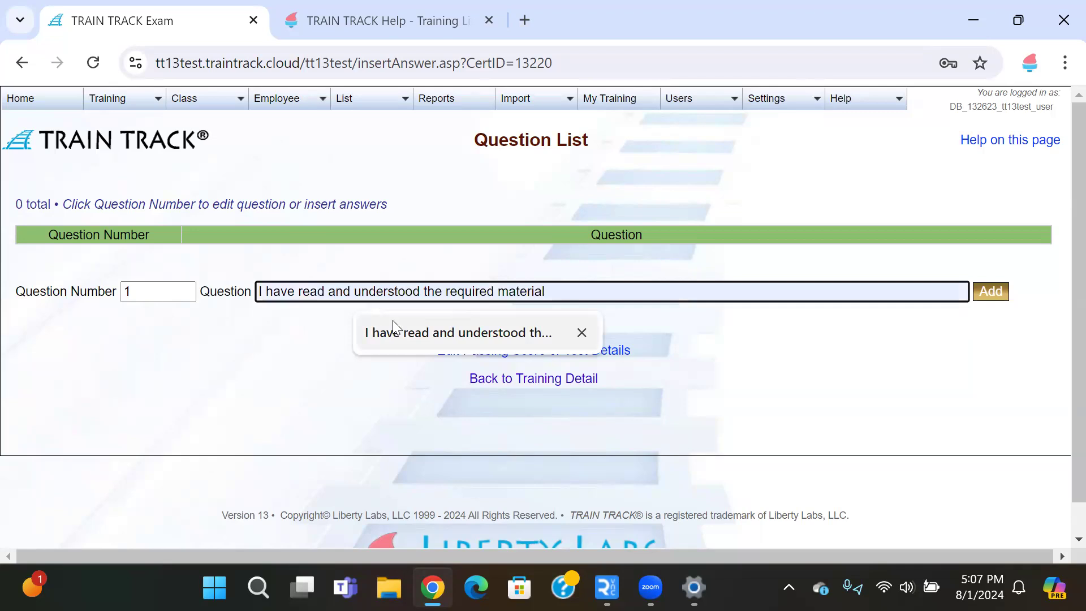
pyautogui.click(392, 321)
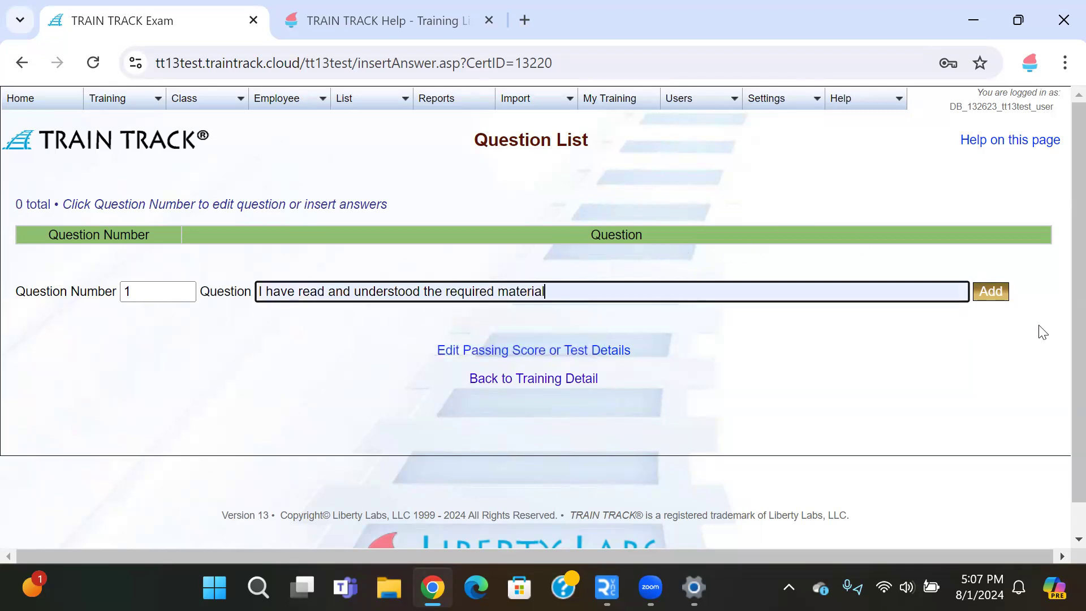
pyautogui.click(997, 290)
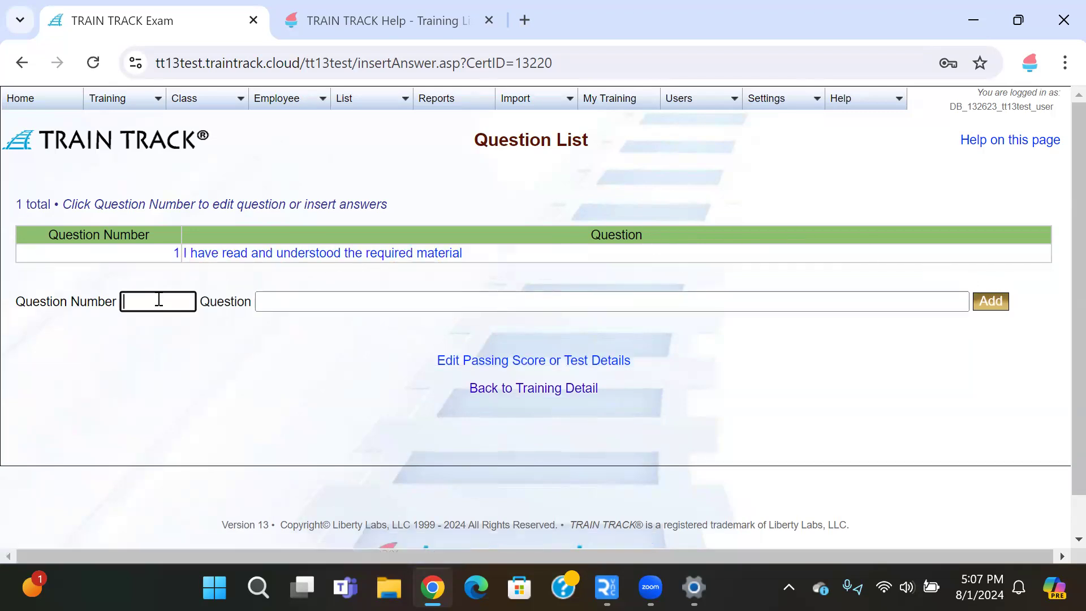
# Step: Add answer A "Yes" worth 100 points to exam question 1
pyautogui.write('2')
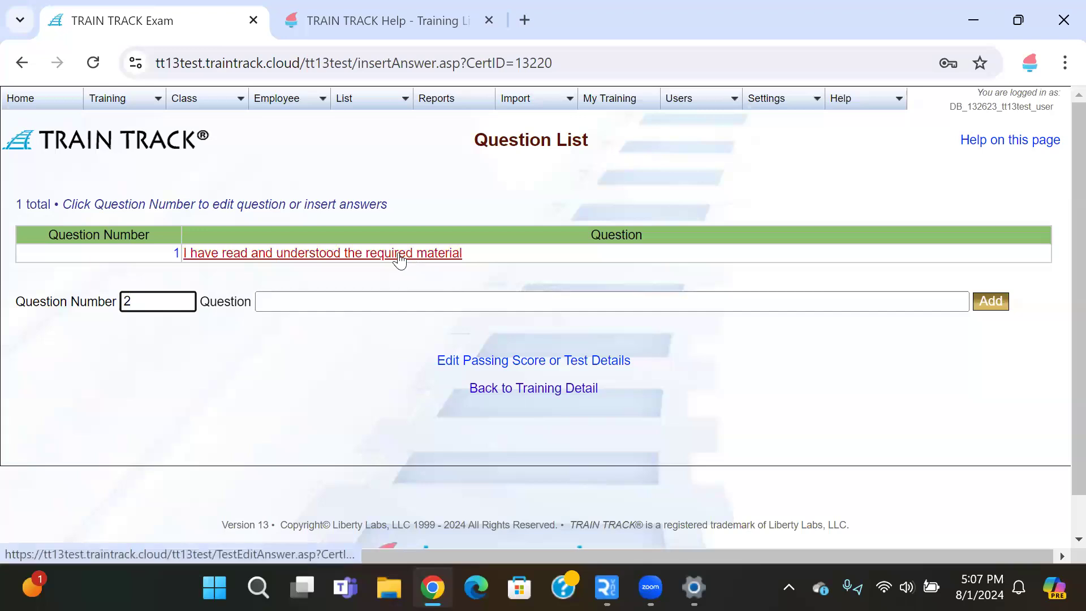
pyautogui.click(242, 255)
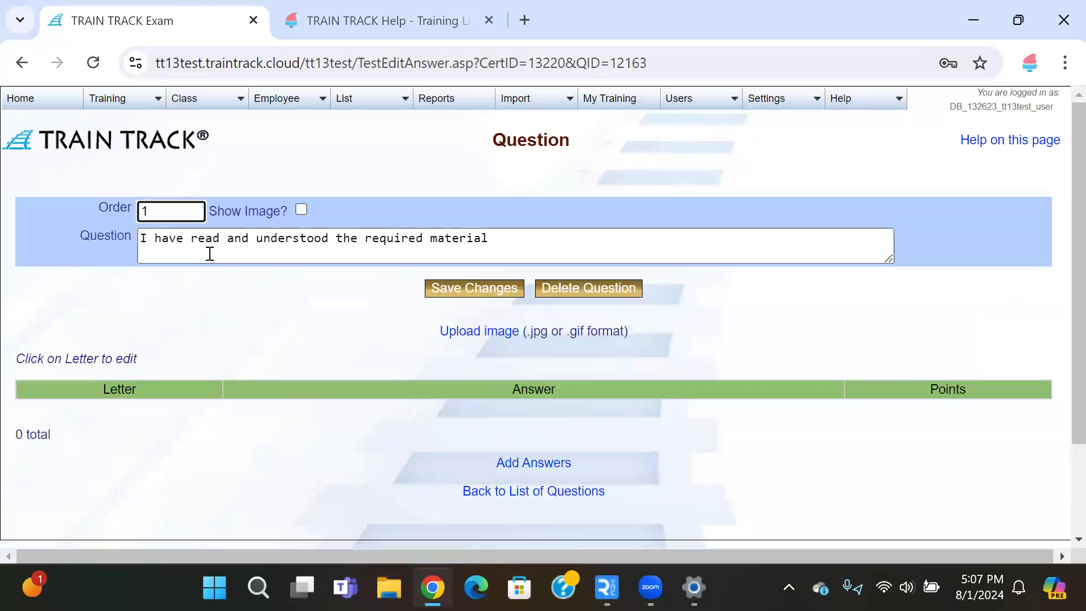
pyautogui.click(552, 463)
pyautogui.write('A')
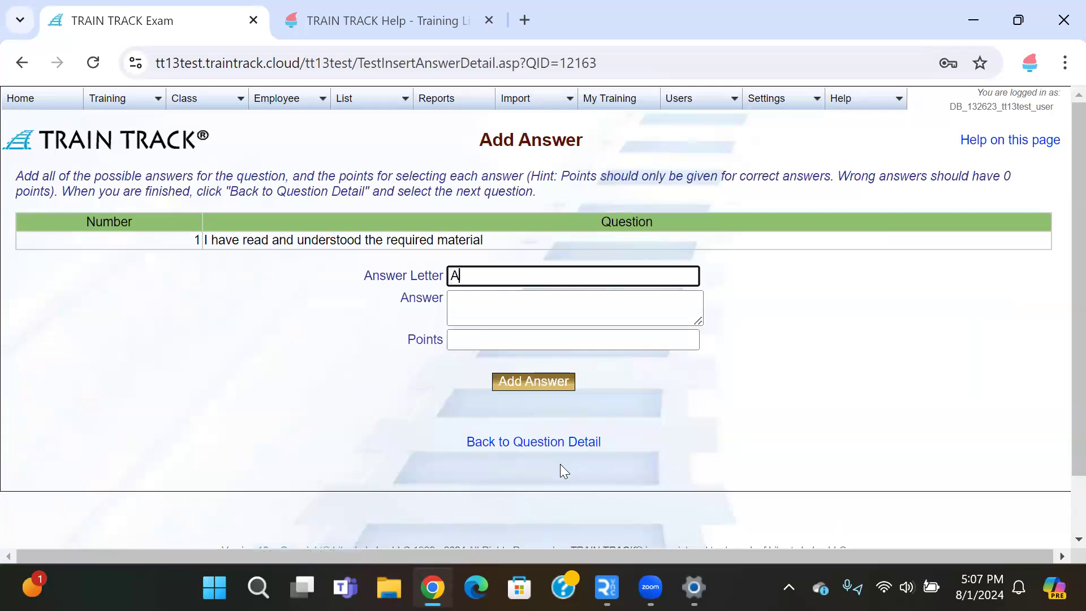
pyautogui.press('Tab')
pyautogui.write('Yes')
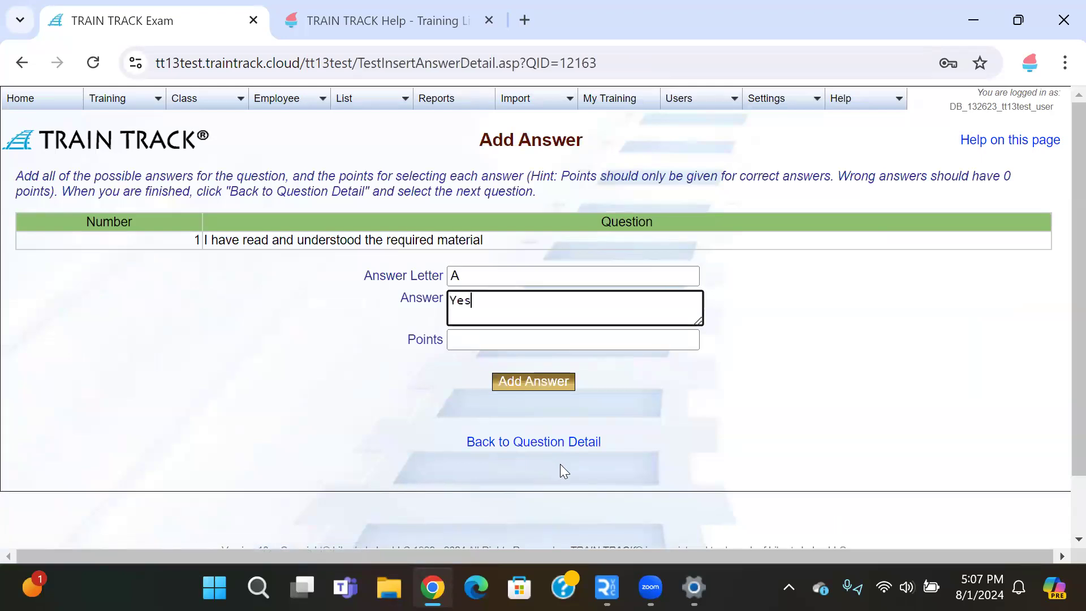
pyautogui.press('Tab')
pyautogui.write('100')
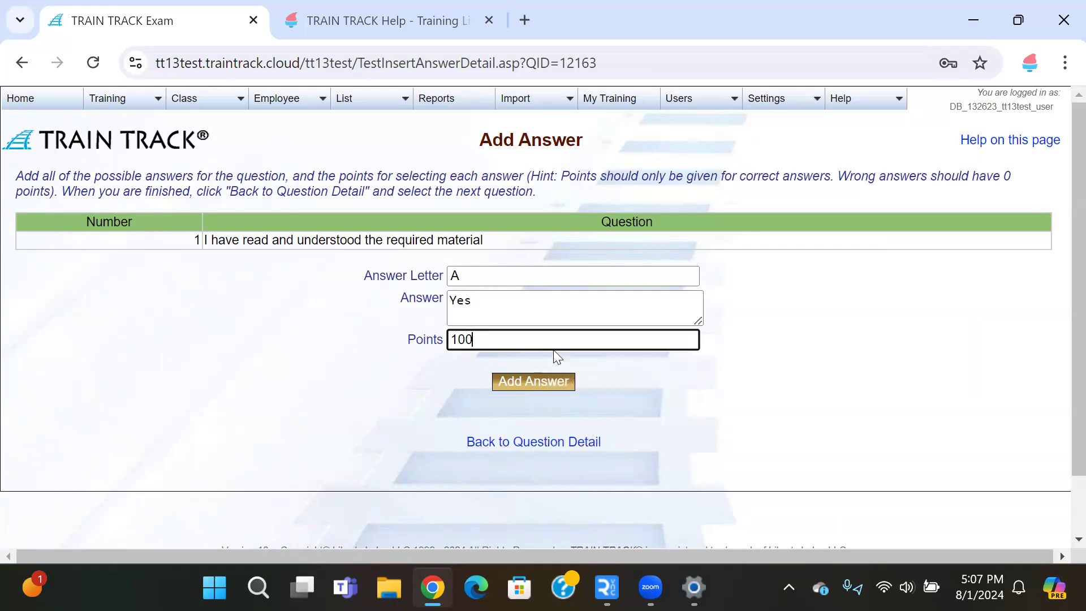
pyautogui.click(539, 381)
# Step: Add answer B "No" worth 0 points to exam question 1 and return to the question detail
pyautogui.write('B')
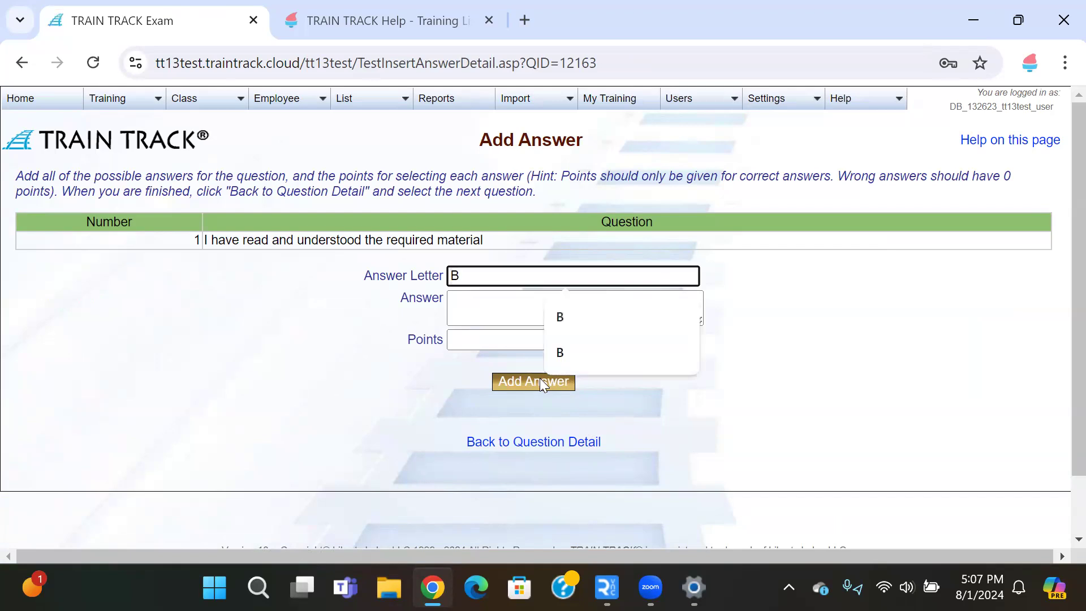
pyautogui.press('Tab')
pyautogui.write('eNo')
pyautogui.press('BackSpace')
pyautogui.press('BackSpace')
pyautogui.press('BackSpace')
pyautogui.write('No')
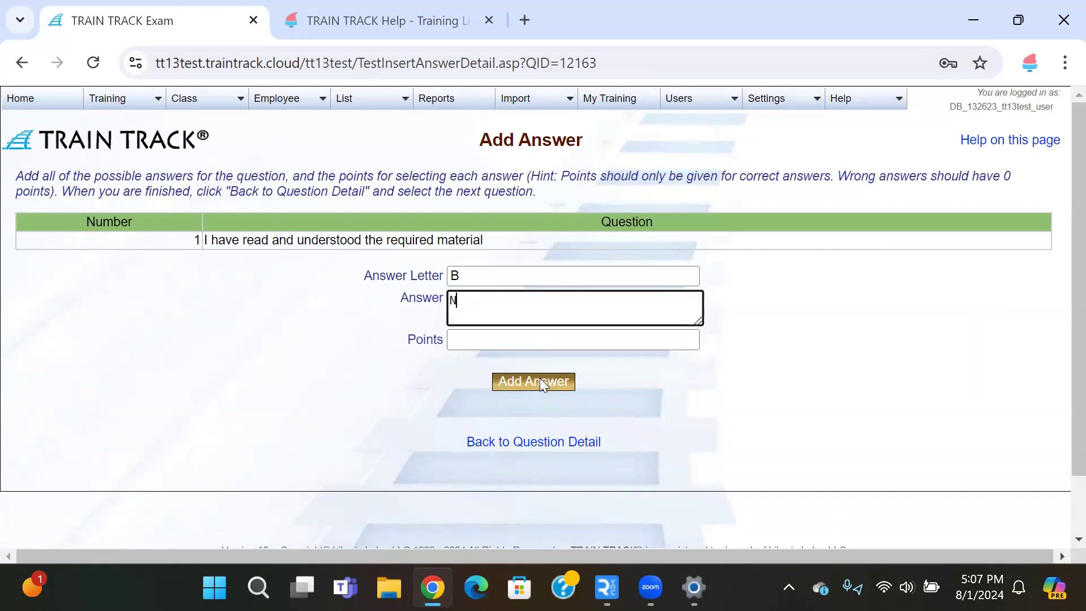
pyautogui.press('Tab')
pyautogui.write('0')
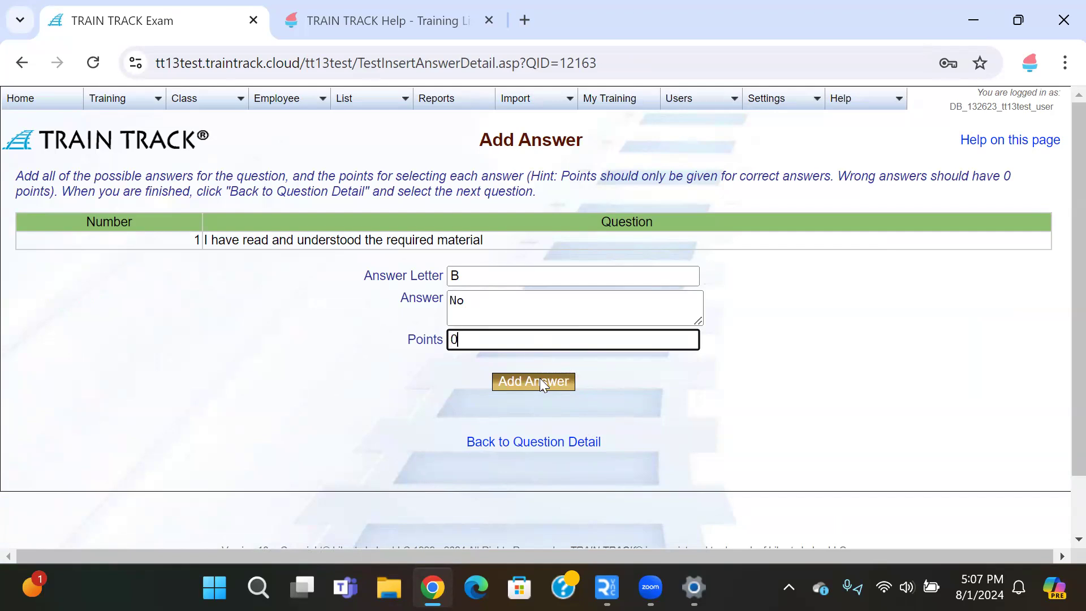
pyautogui.click(541, 382)
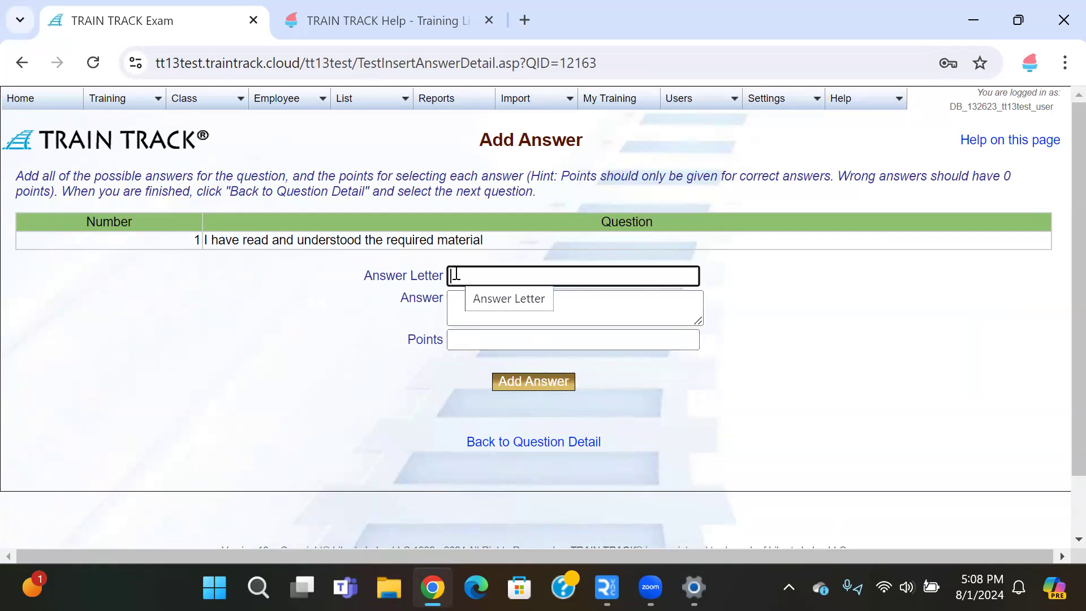
pyautogui.click(539, 447)
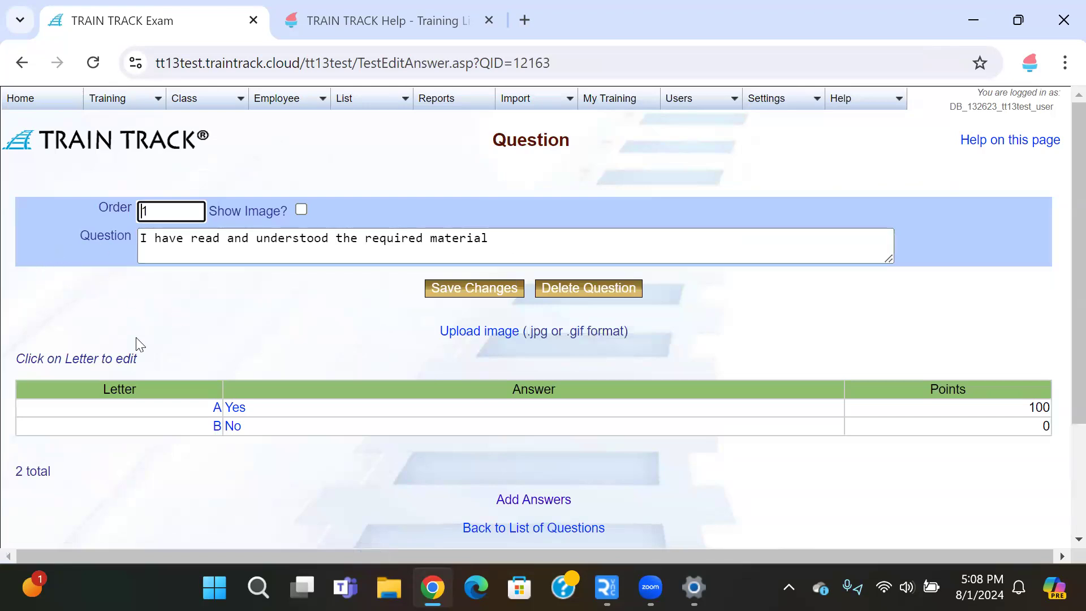
# Step: Set the exam's passing score to 100, save it, and return to the question list
pyautogui.click(492, 528)
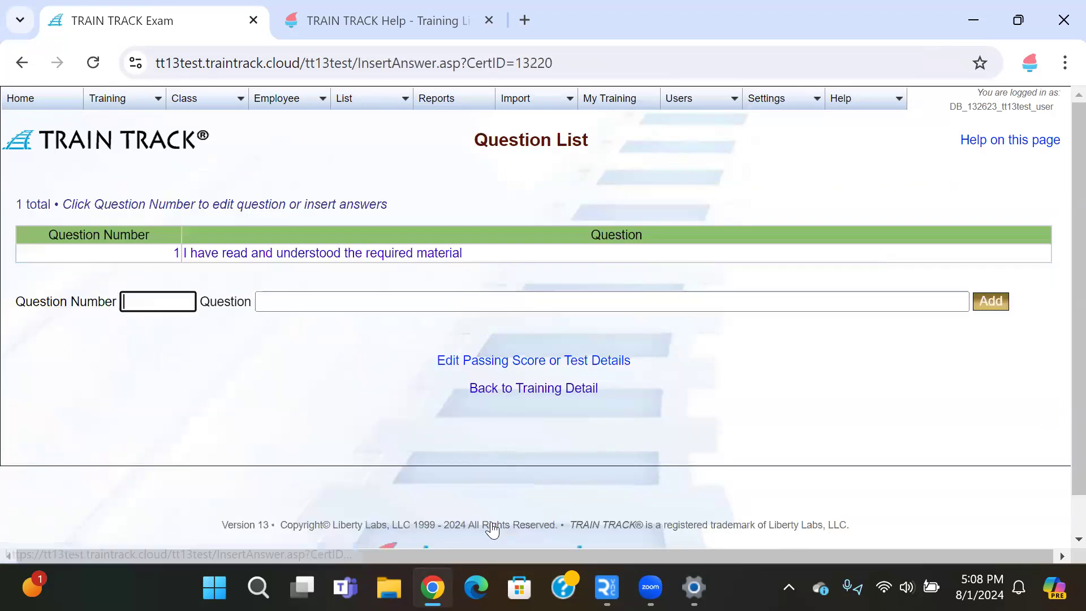
pyautogui.click(473, 362)
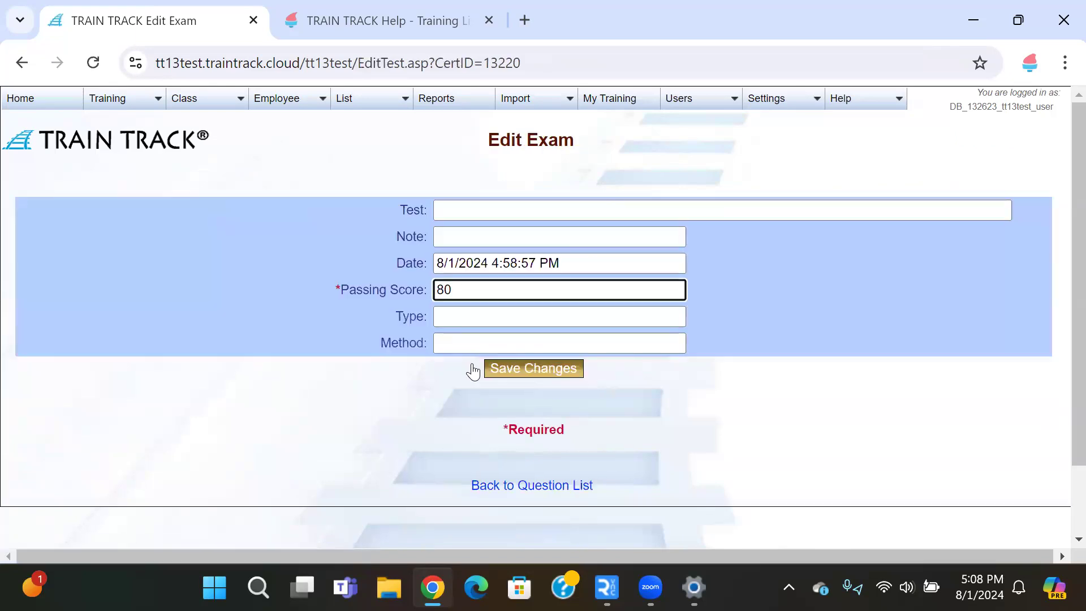
pyautogui.moveTo(456, 290); pyautogui.dragTo(416, 294)
pyautogui.write('100')
pyautogui.click(517, 369)
pyautogui.click(526, 487)
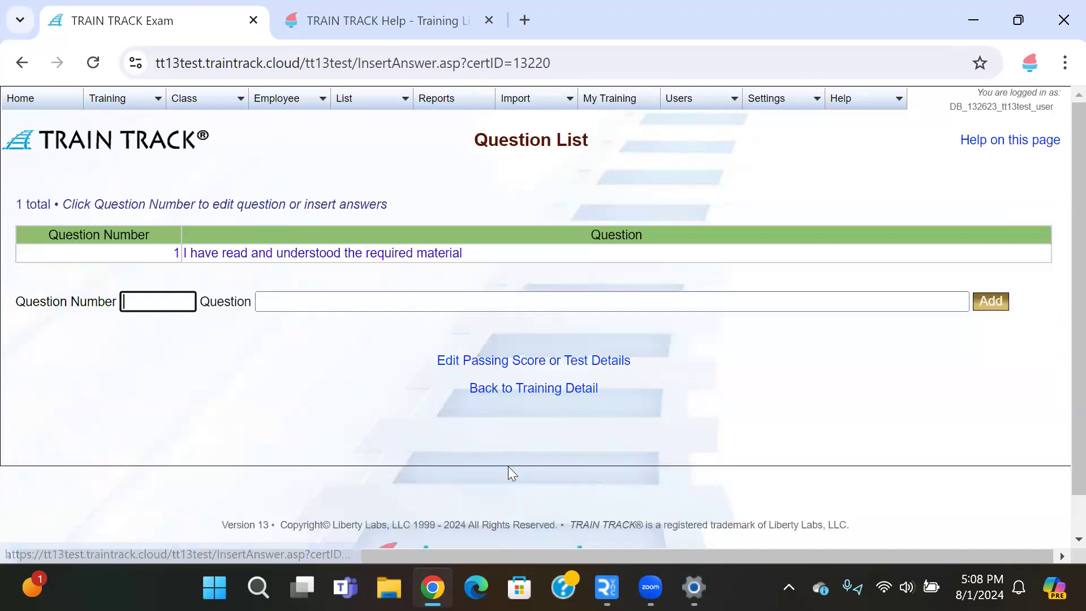
# Step: Upload Workplace Safety.jpg as the image for exam question 1 and return to the question detail
pyautogui.click(396, 258)
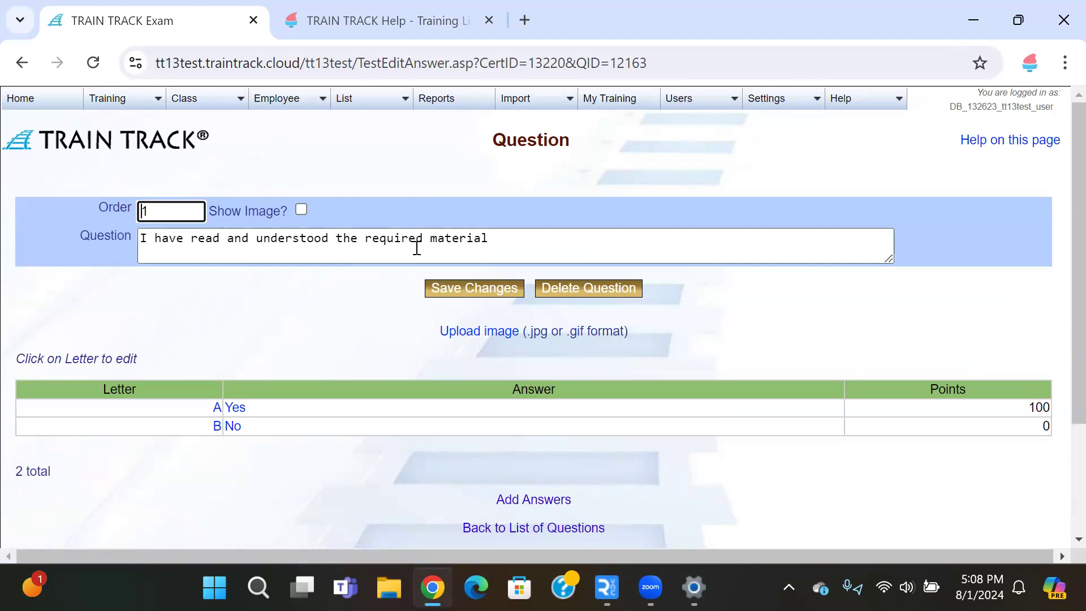
pyautogui.click(475, 337)
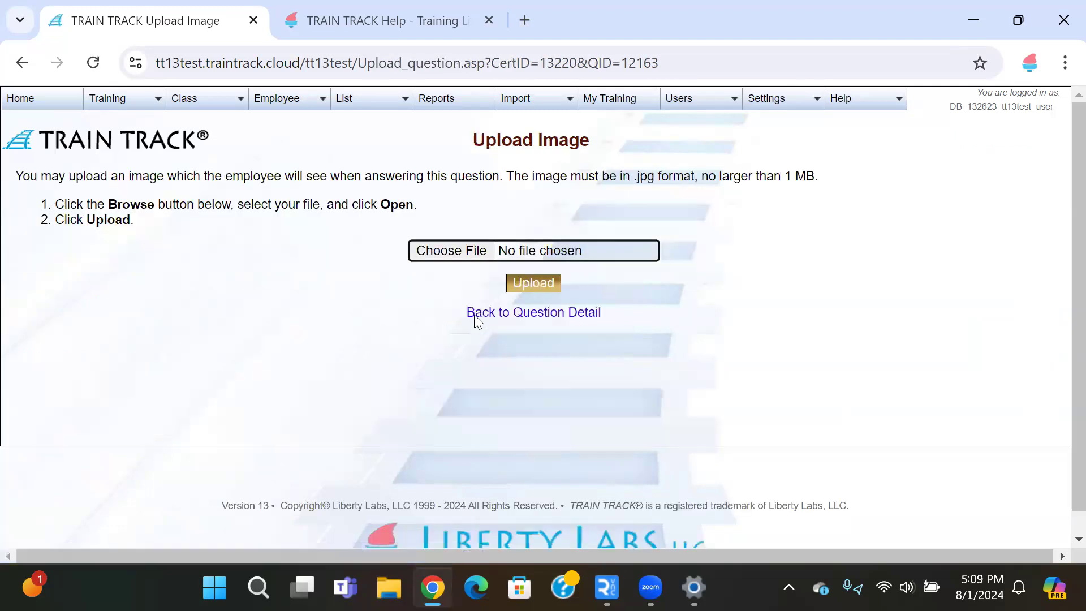
pyautogui.click(462, 254)
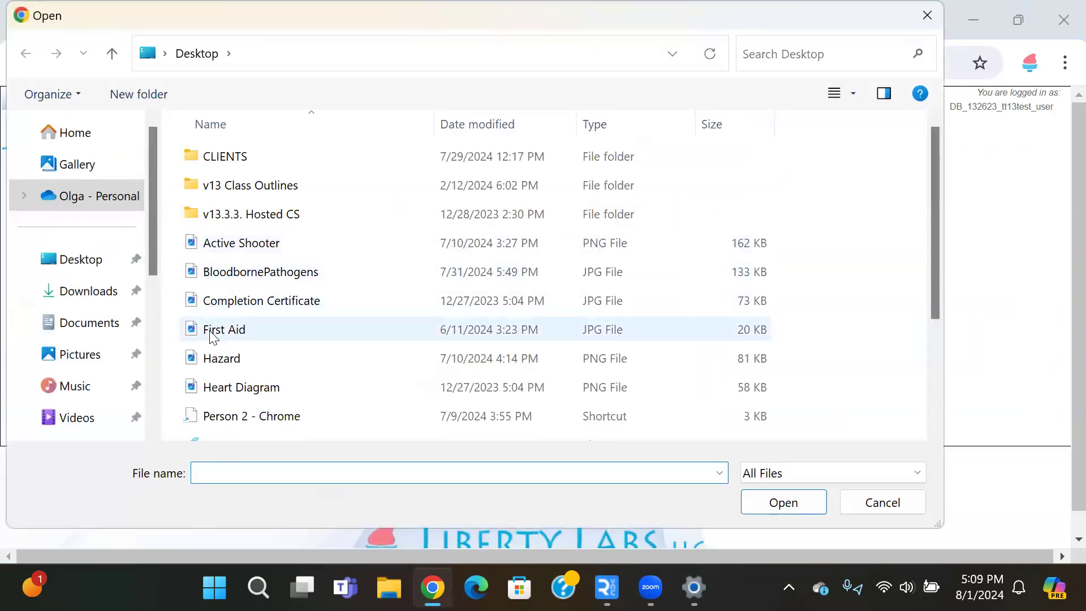
pyautogui.click(212, 336)
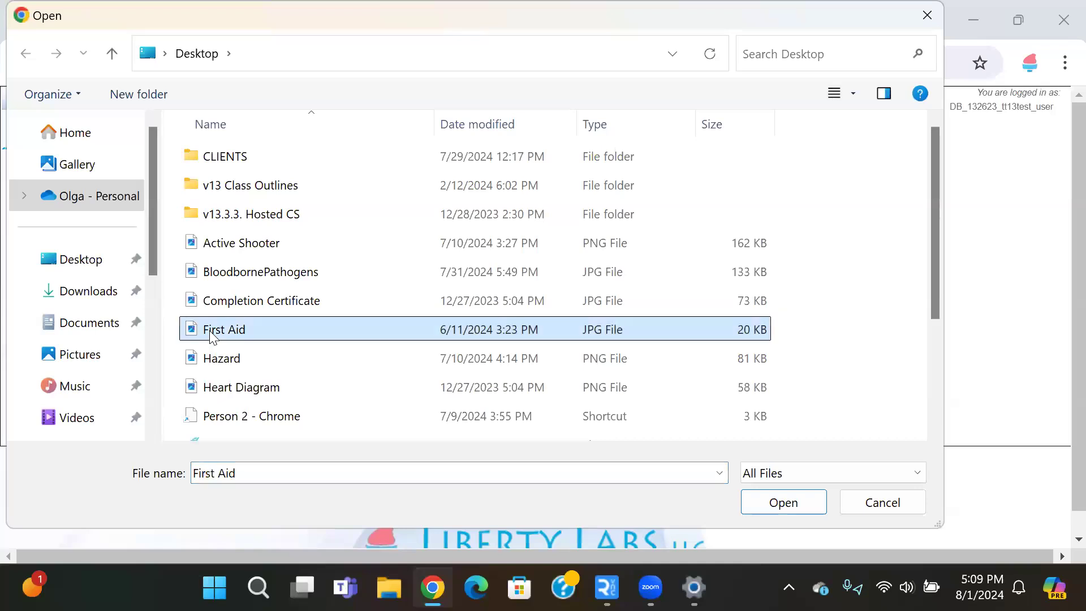
pyautogui.scroll(-2, 211, 336)
pyautogui.click(231, 402)
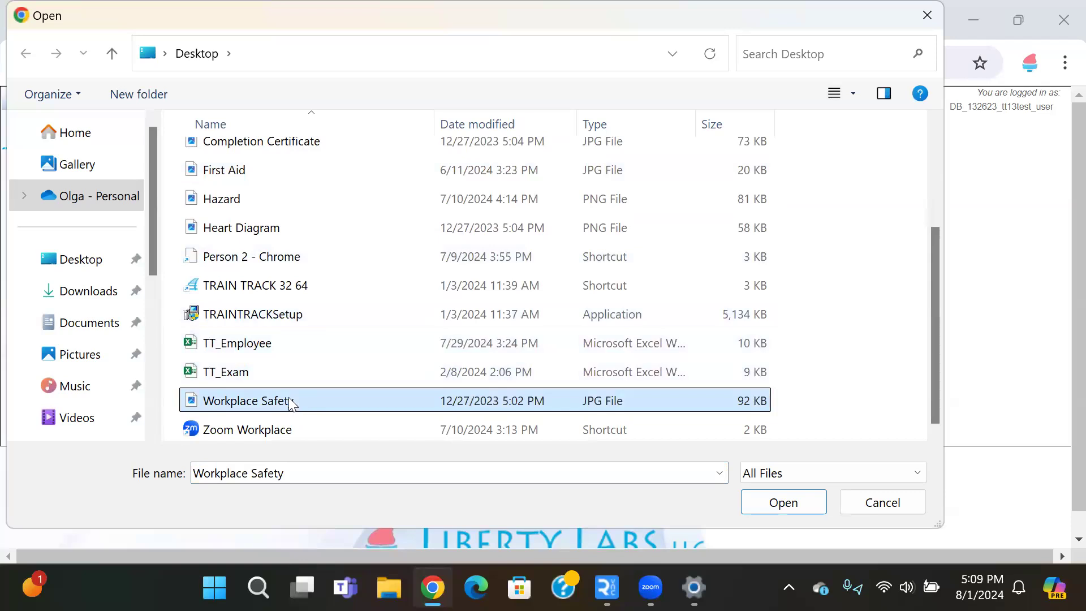
pyautogui.click(809, 502)
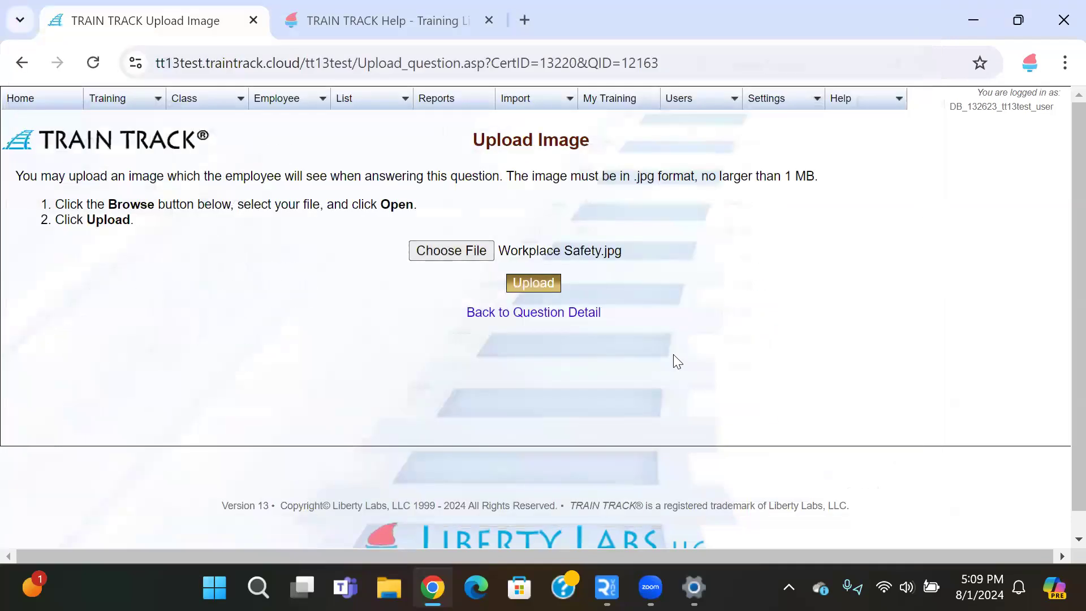
pyautogui.click(546, 284)
pyautogui.click(546, 314)
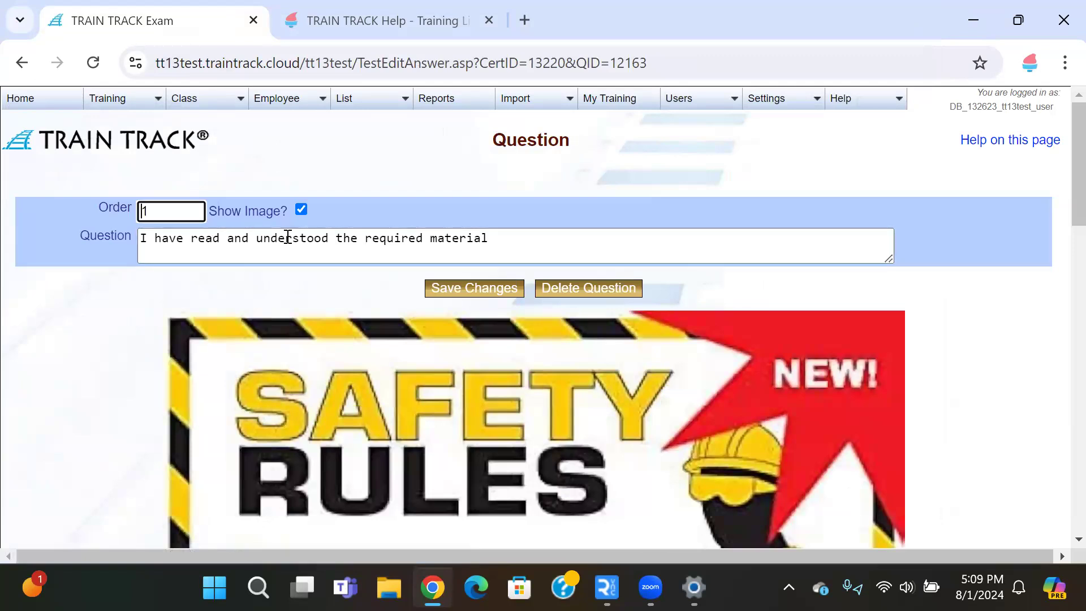
# Step: Examine the full image and the answers shown on the exam question 1 page
pyautogui.scroll(-10, 288, 237)
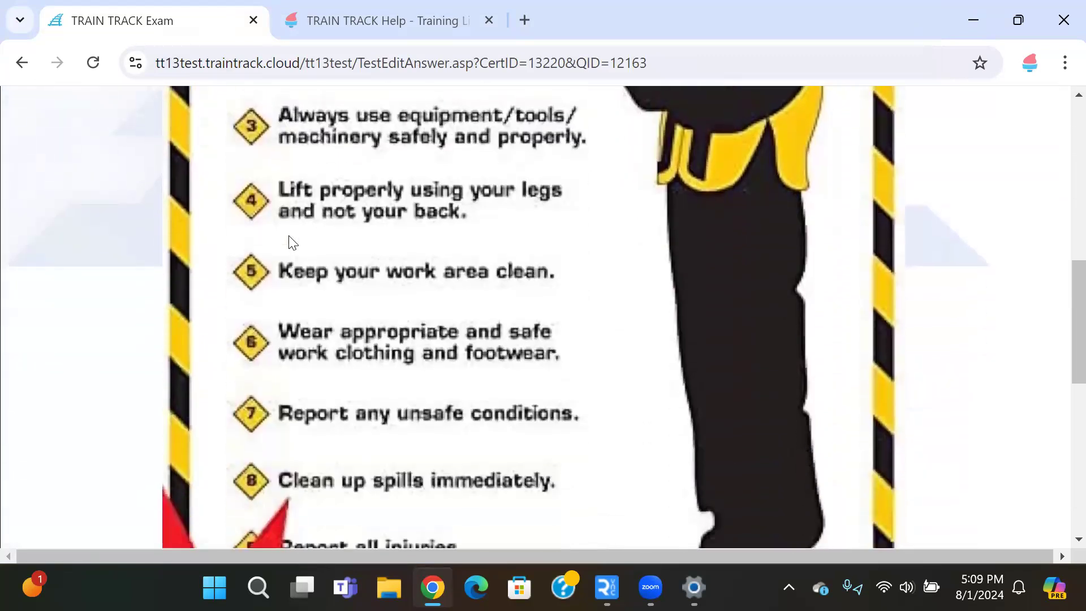
pyautogui.scroll(-2, 292, 242)
pyautogui.scroll(-4, 292, 242)
pyautogui.scroll(-2, 293, 242)
pyautogui.scroll(8, 292, 242)
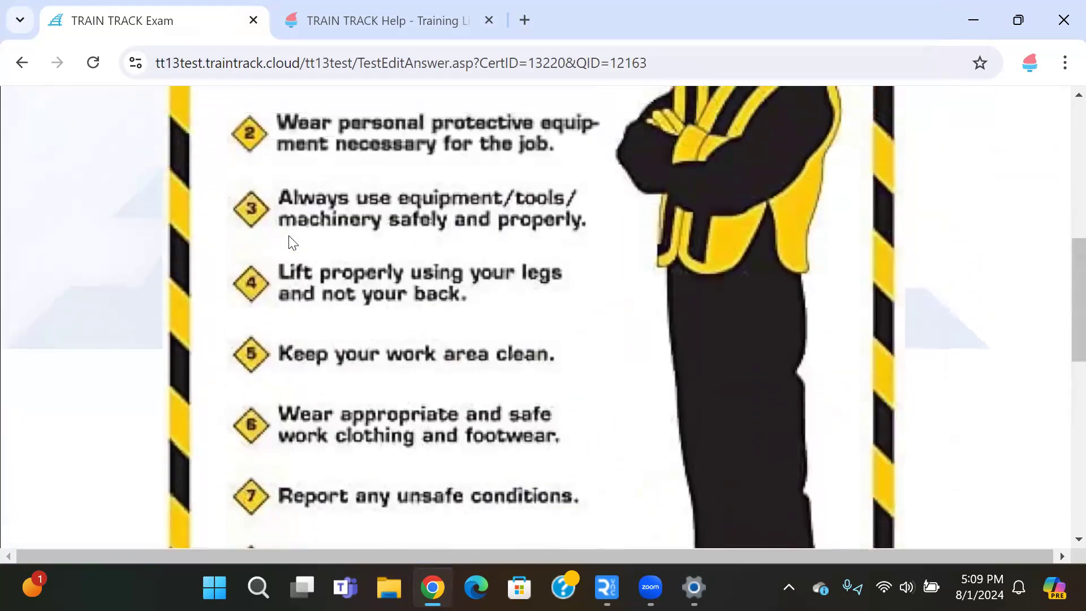
pyautogui.scroll(10, 292, 242)
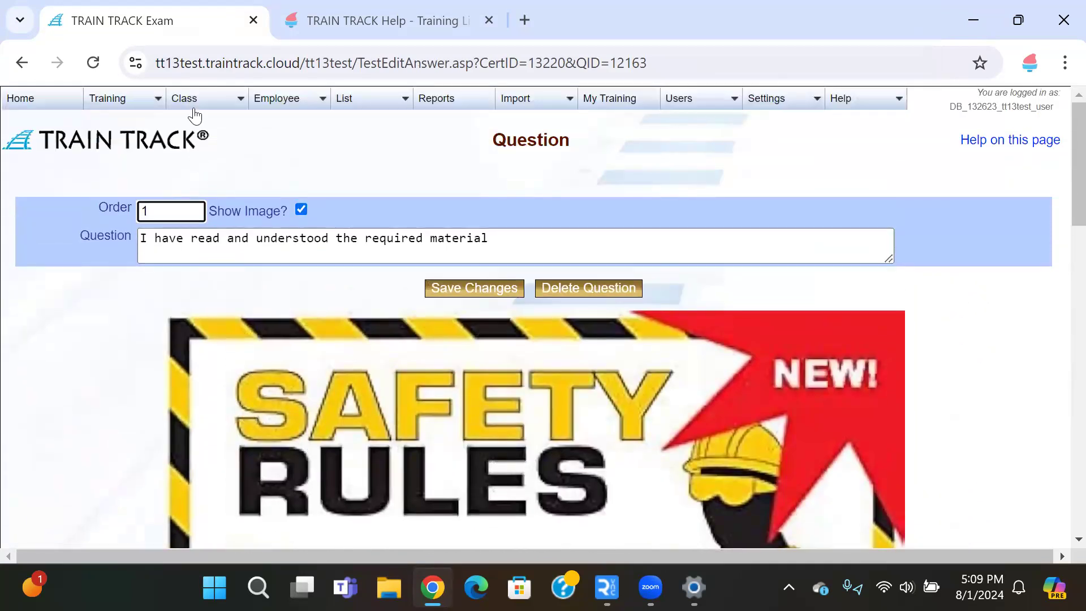
# Step: View the scheduled classes and start a new class for Safety Training with TBD as the instructor
pyautogui.moveTo(184, 101)
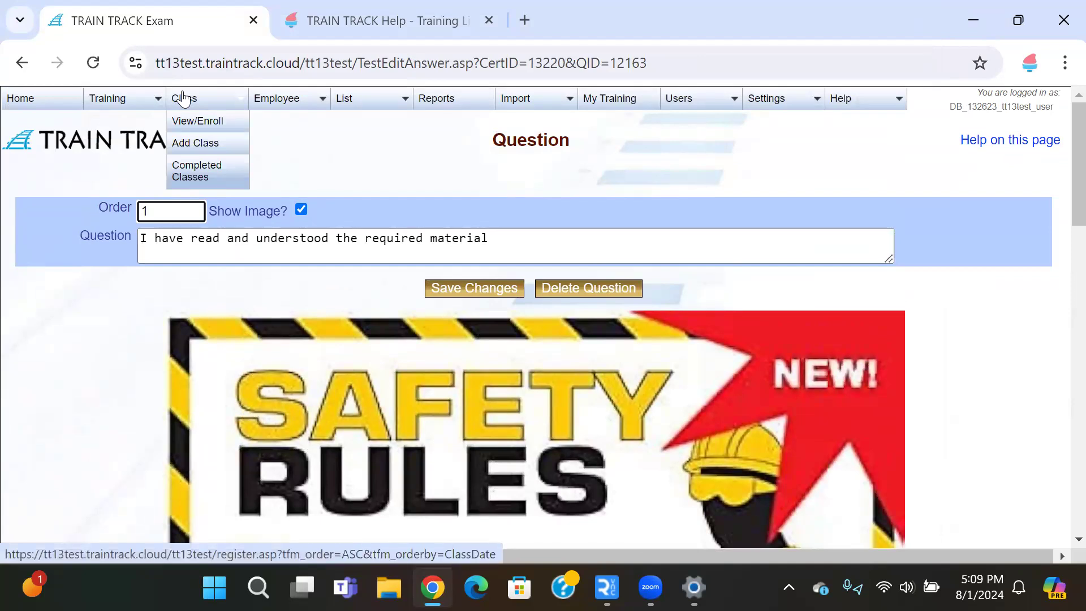
pyautogui.click(207, 126)
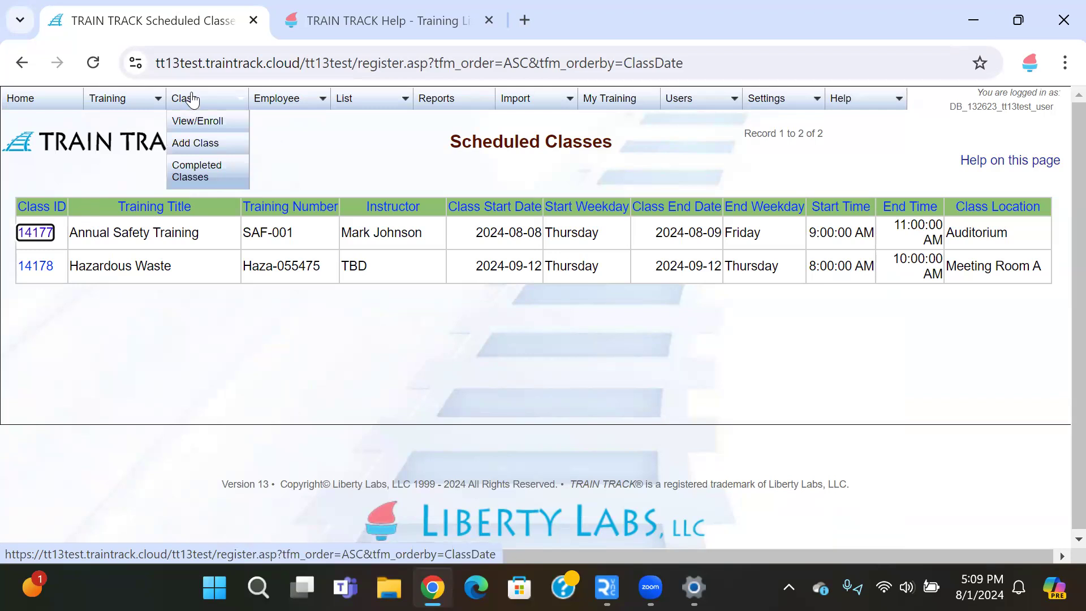
pyautogui.click(192, 149)
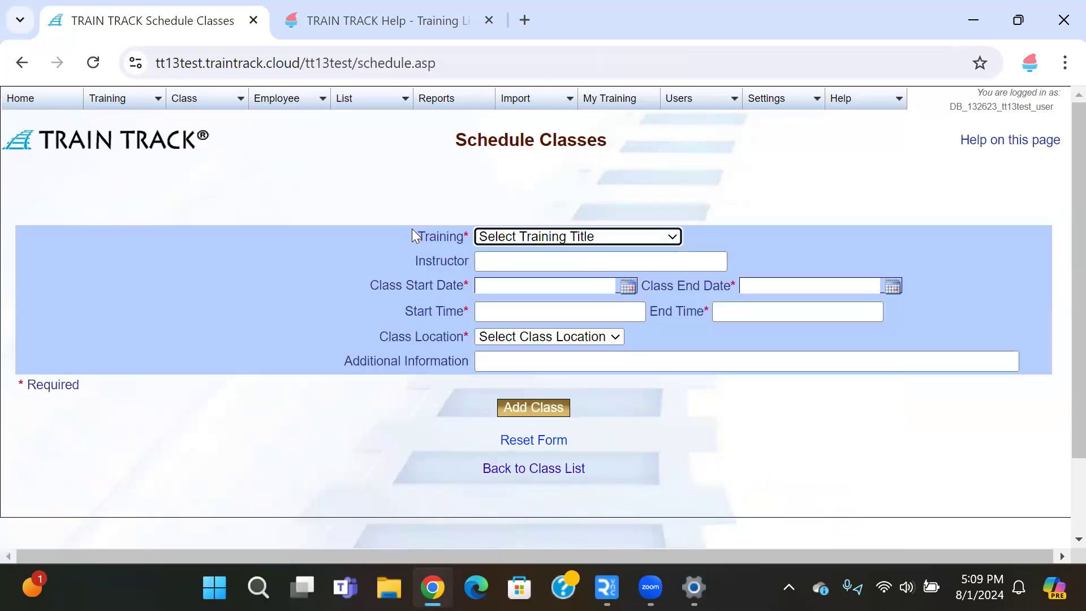
pyautogui.click(516, 234)
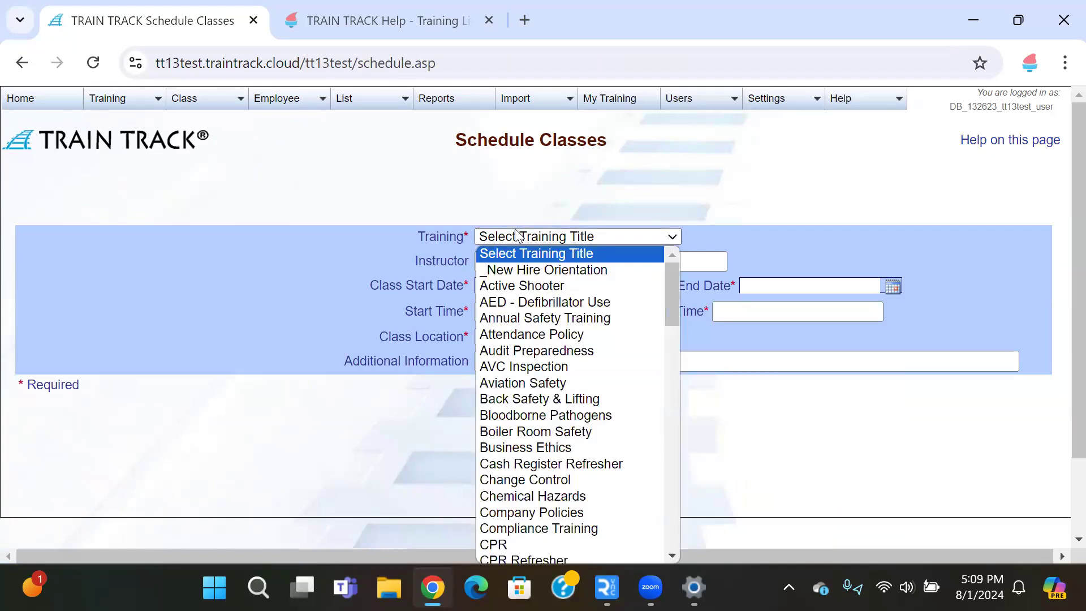
pyautogui.press('s')
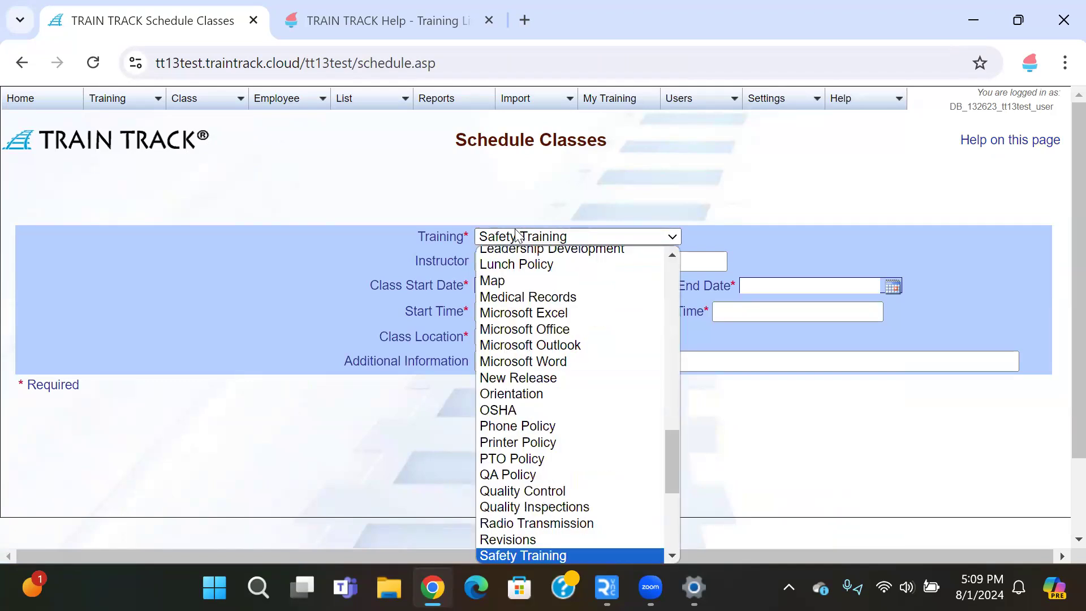
pyautogui.press('Return')
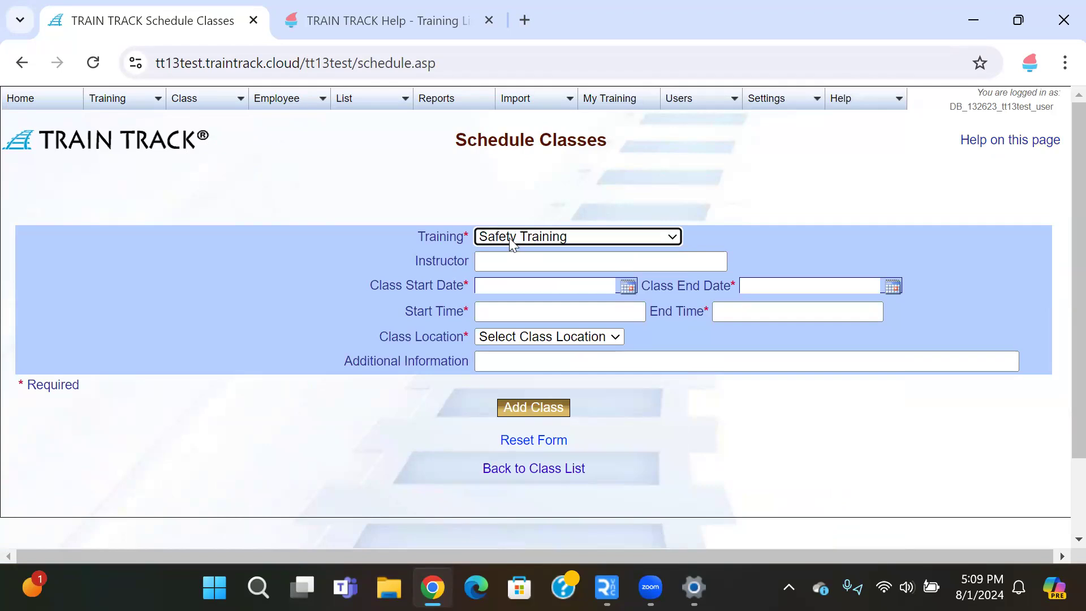
pyautogui.click(590, 259)
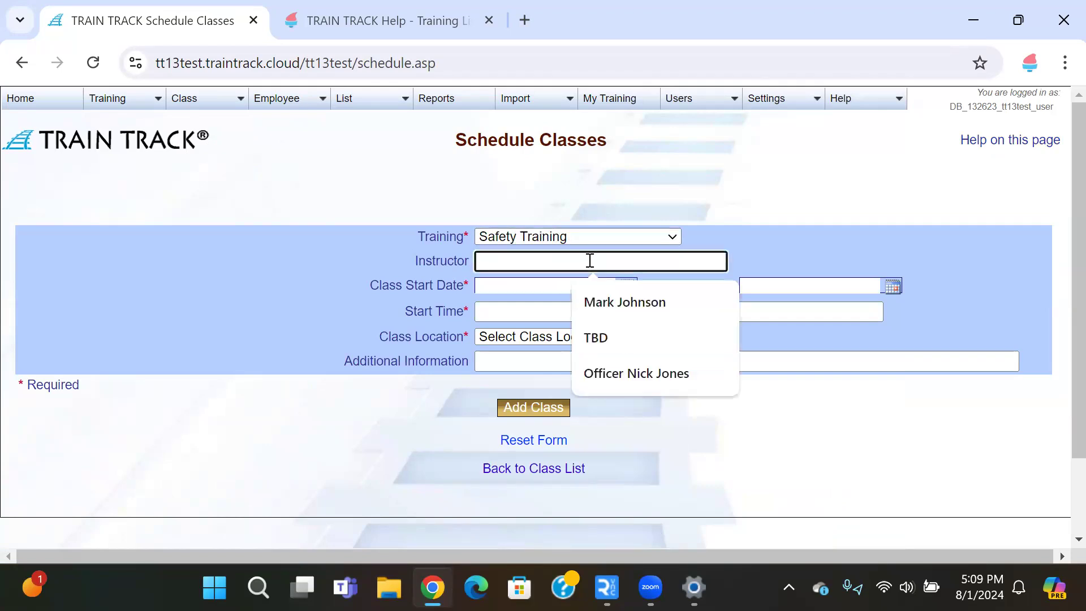
pyautogui.click(609, 338)
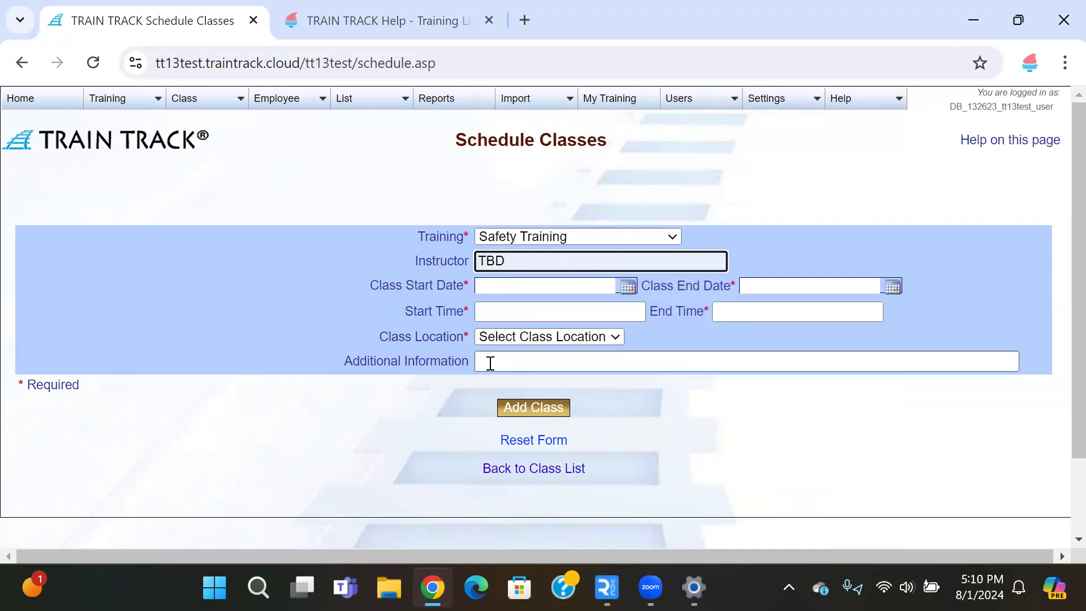
# Step: Set both the class start date and the class end date to 2024-08-01
pyautogui.click(627, 287)
pyautogui.click(281, 170)
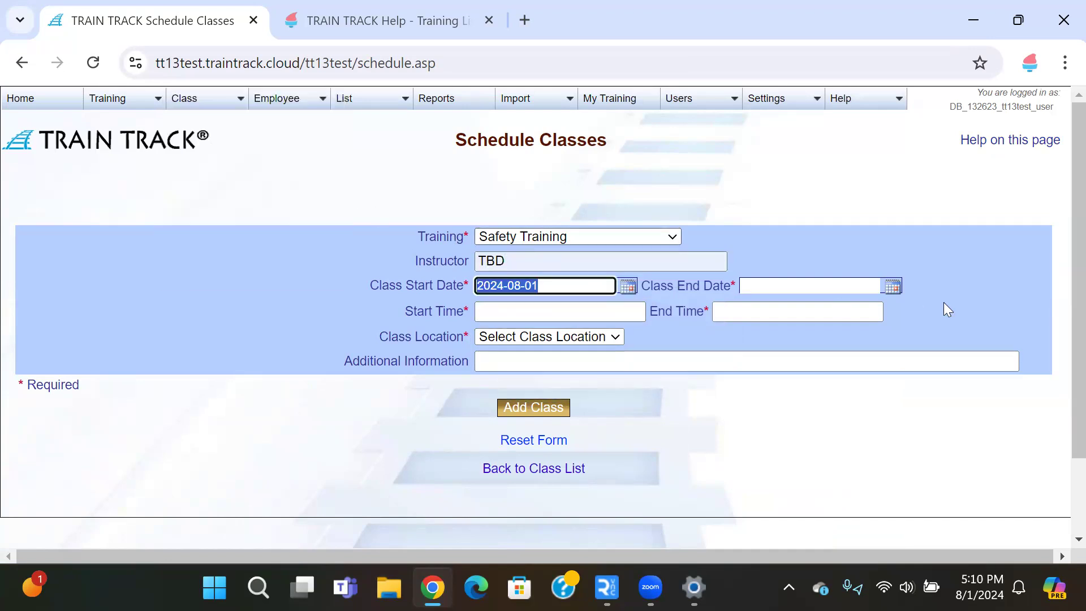
pyautogui.click(892, 286)
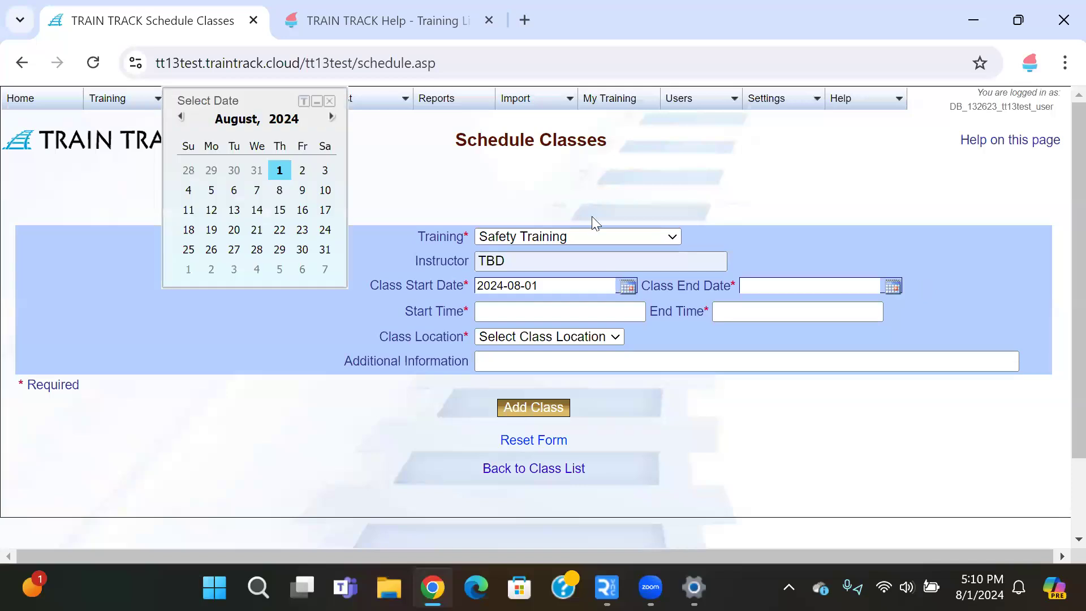
pyautogui.click(279, 170)
# Step: Set the Safety Training class start time to 10 AM and its end time to 11 AM
pyautogui.click(503, 307)
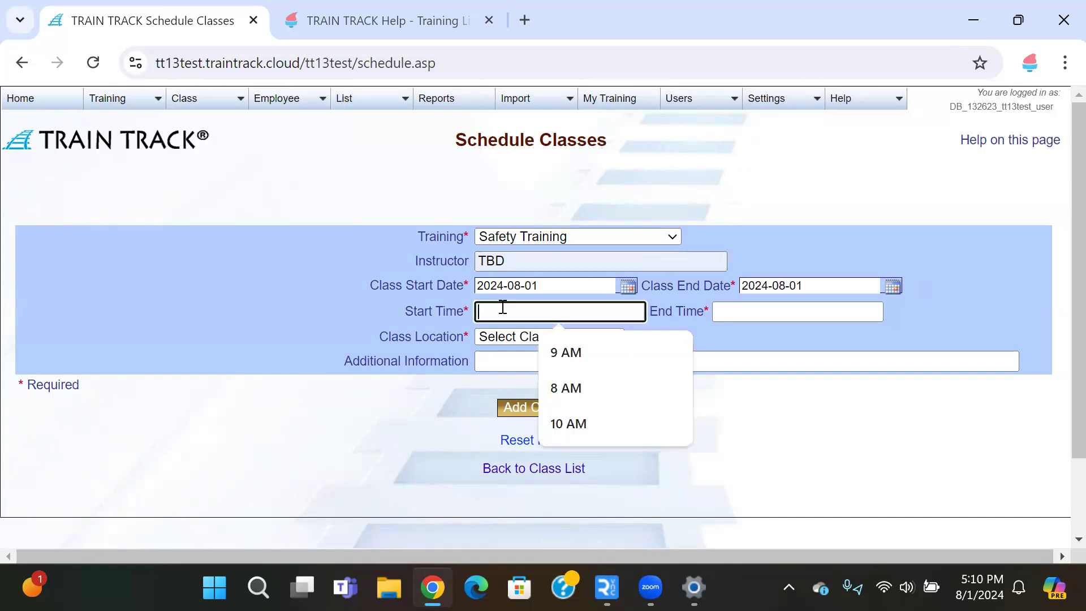
pyautogui.click(581, 425)
pyautogui.click(741, 313)
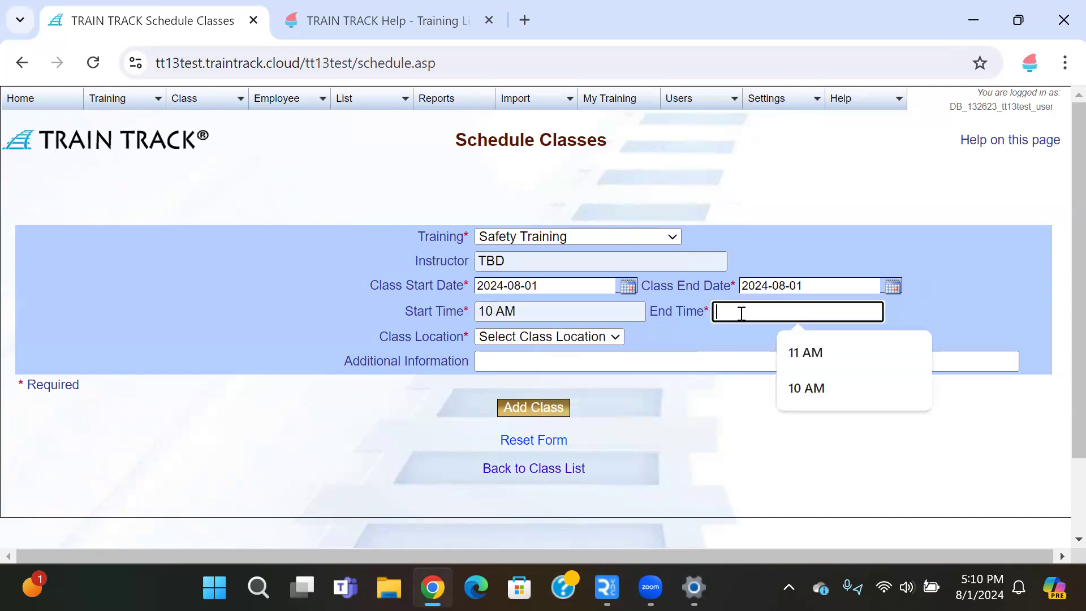
pyautogui.click(808, 353)
# Step: Set the class location to Cafeteria, enter Hands-On Class as additional information, and add the class
pyautogui.click(547, 336)
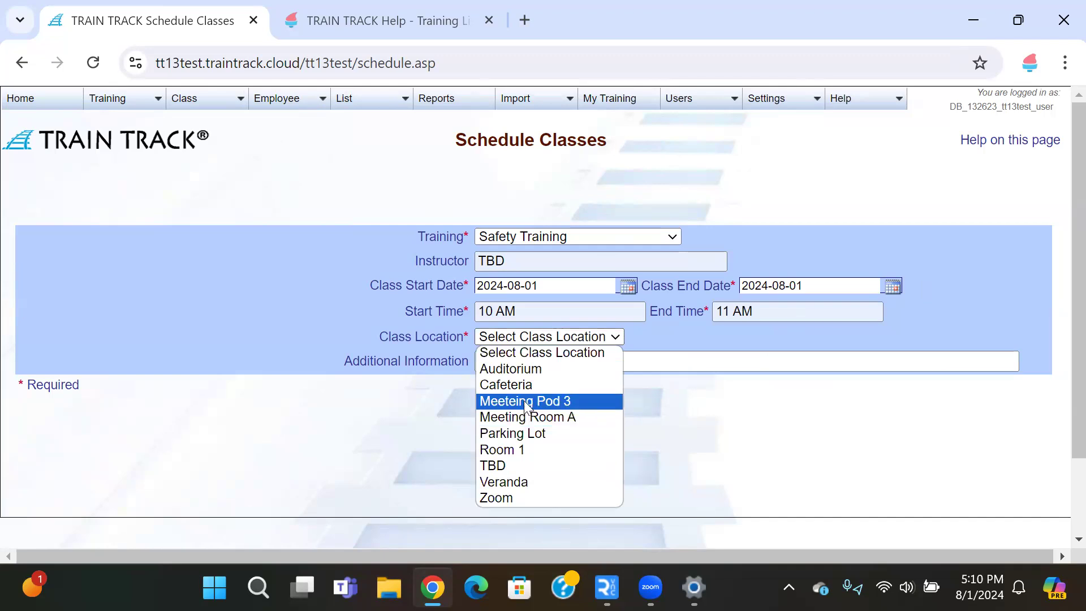
pyautogui.click(527, 384)
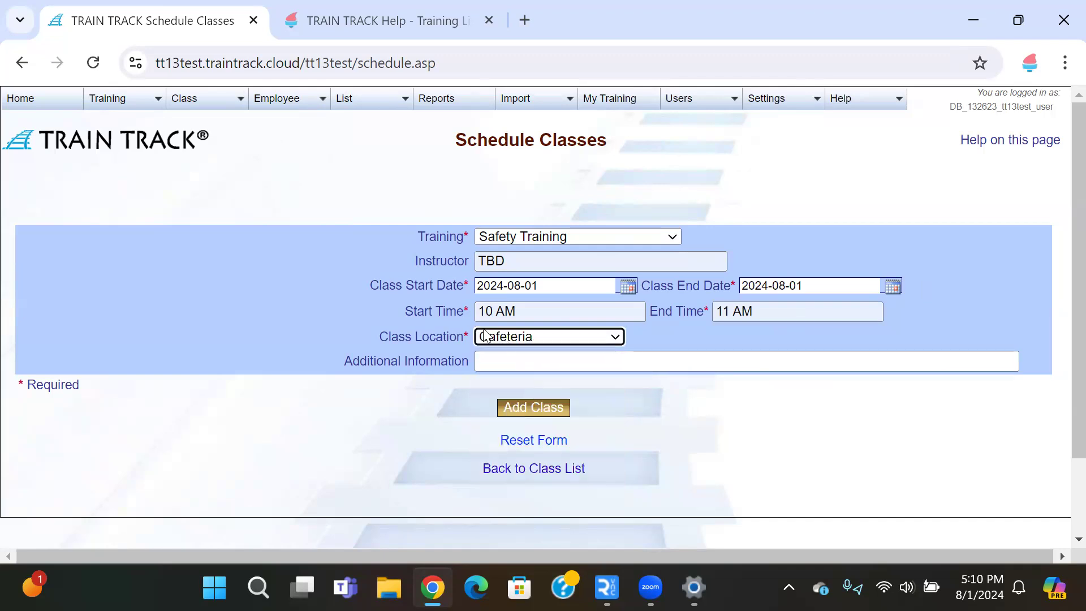
pyautogui.moveTo(348, 99)
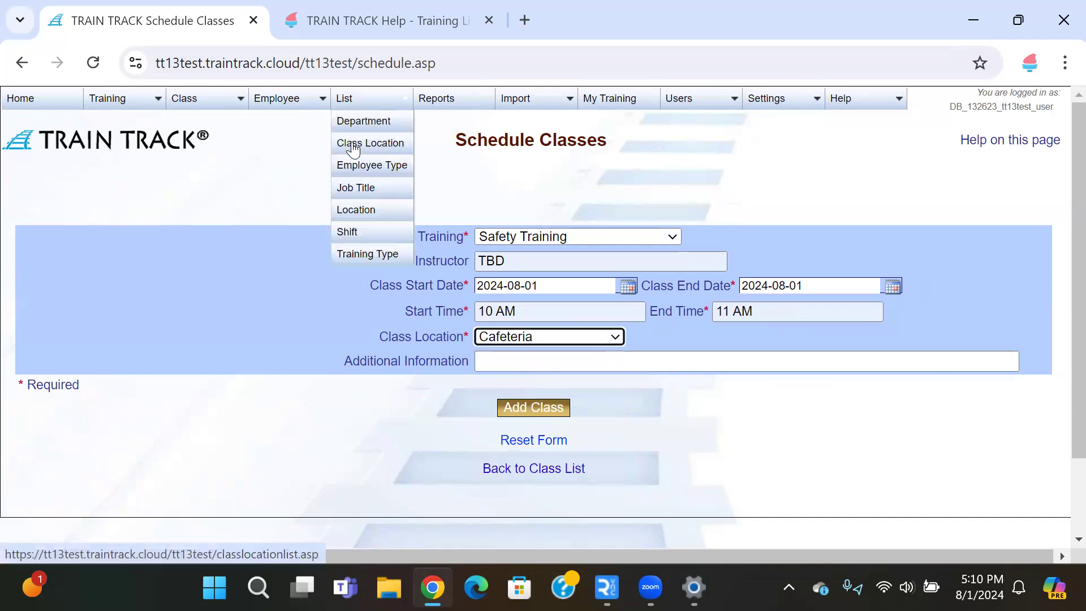
pyautogui.click(498, 361)
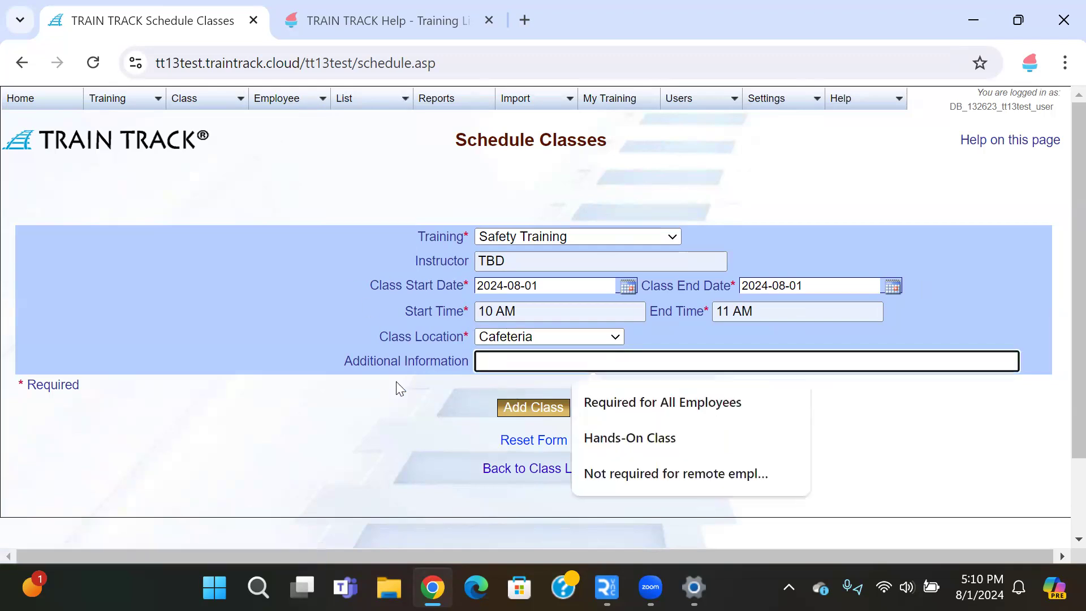
pyautogui.click(675, 439)
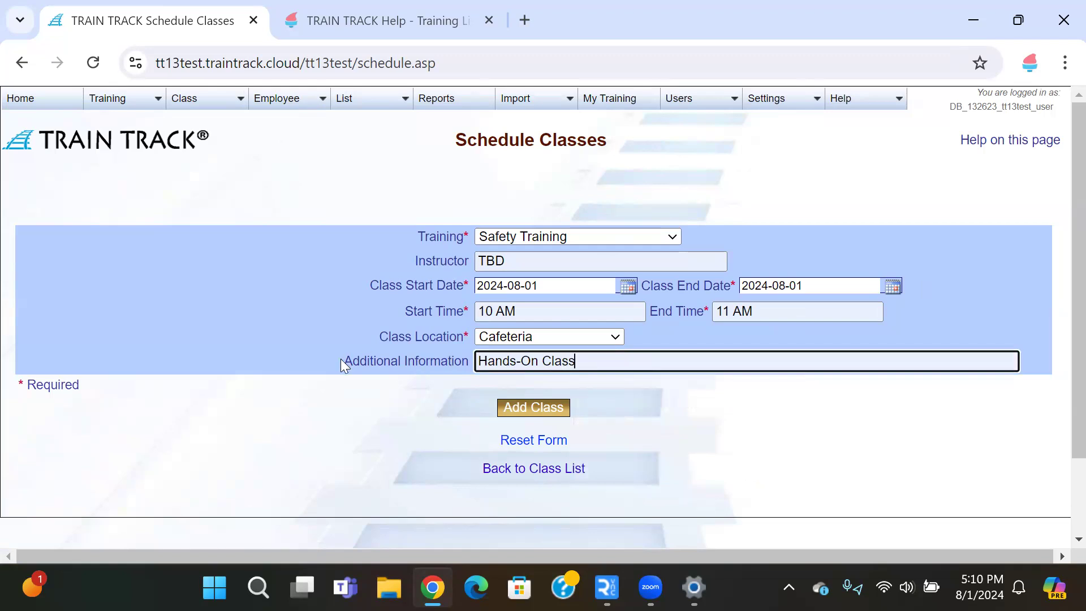
pyautogui.click(522, 409)
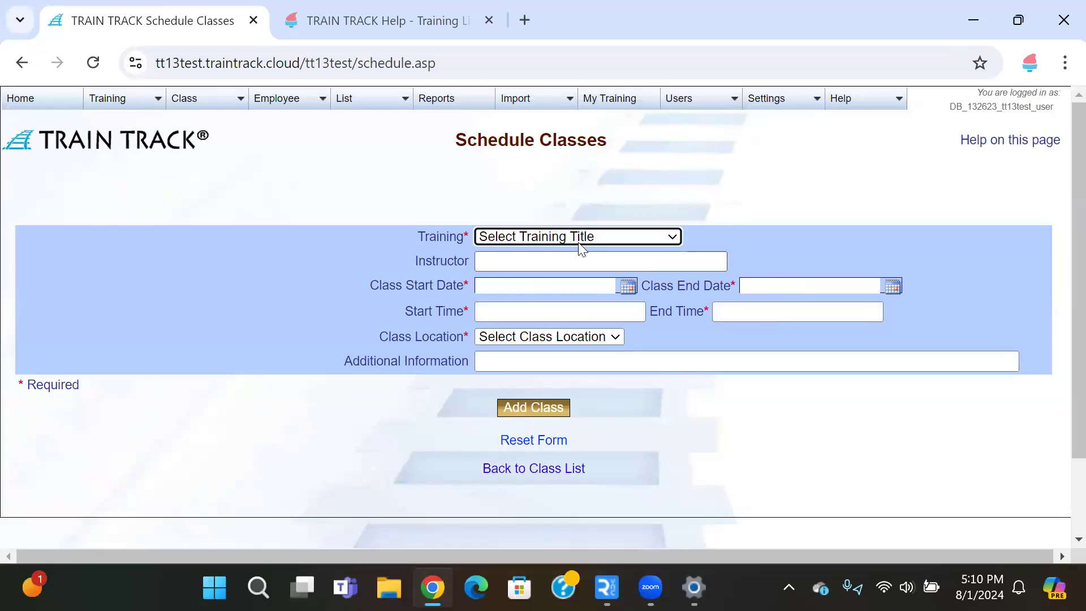
# Step: Open the new Safety Training class from the scheduled class list and save its details
pyautogui.click(535, 474)
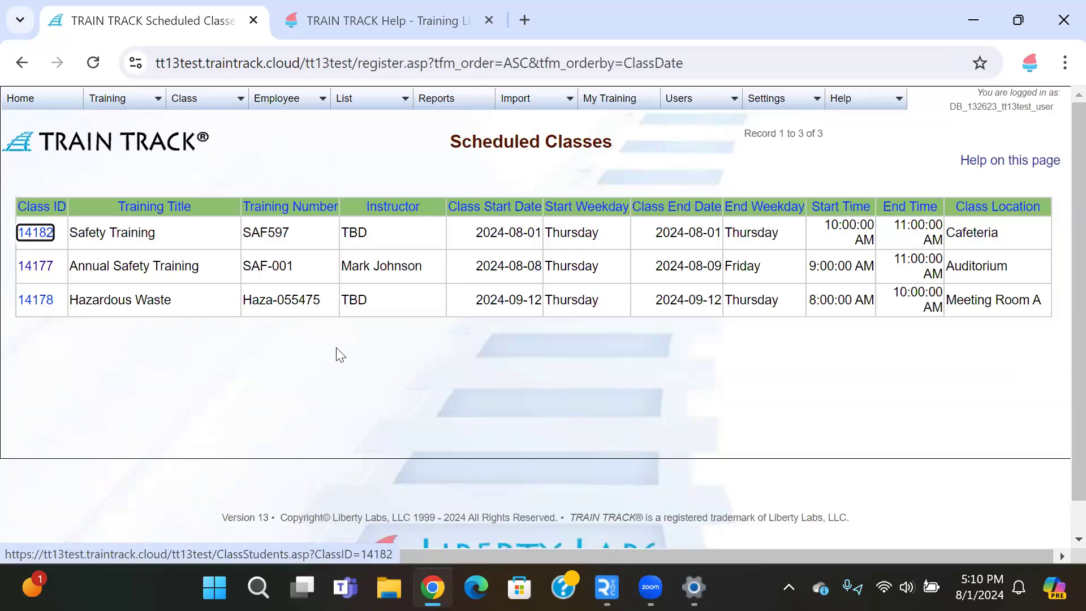
pyautogui.click(26, 239)
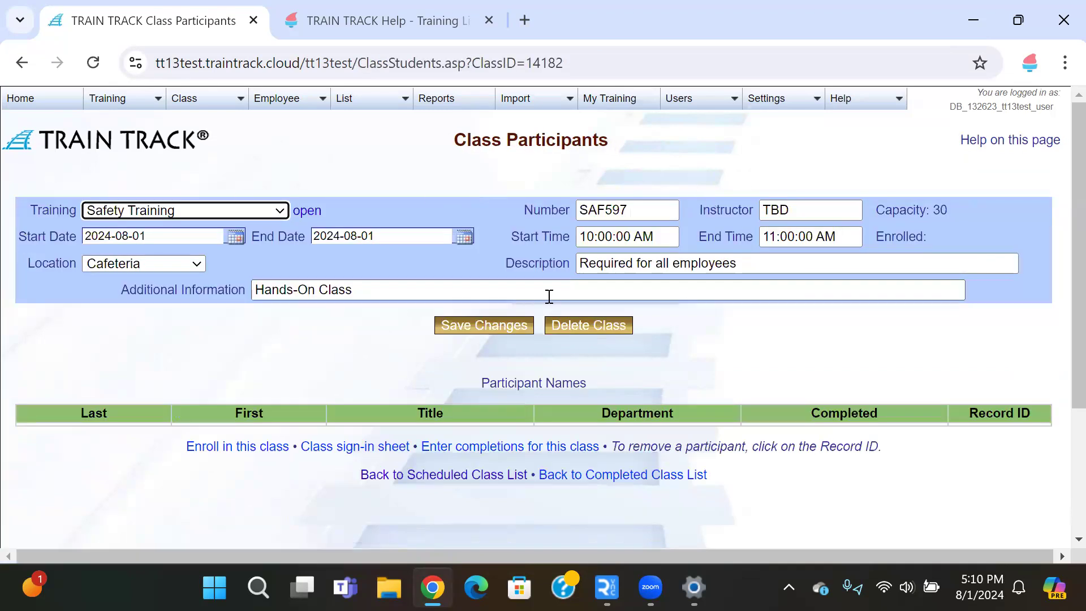
pyautogui.click(387, 238)
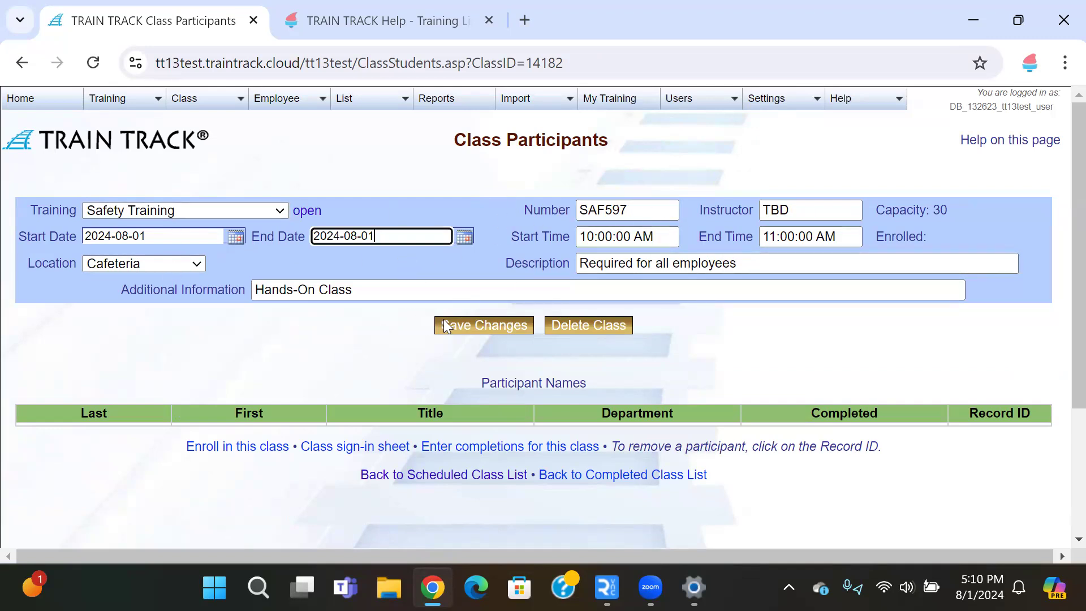
pyautogui.click(471, 323)
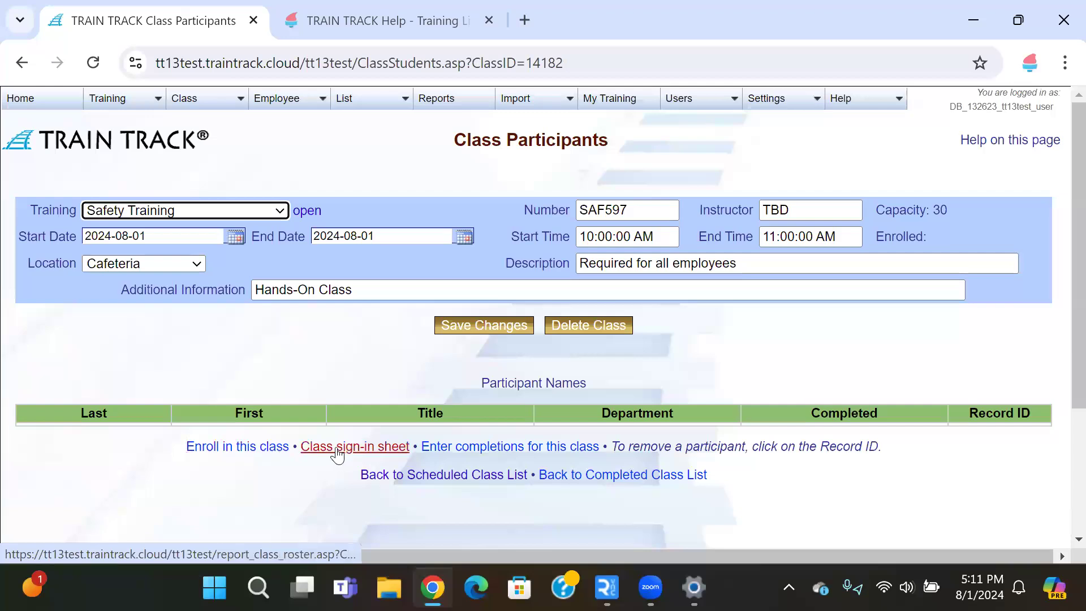
# Step: Enroll the auditor from the Quality department in the Safety Training class
pyautogui.click(226, 452)
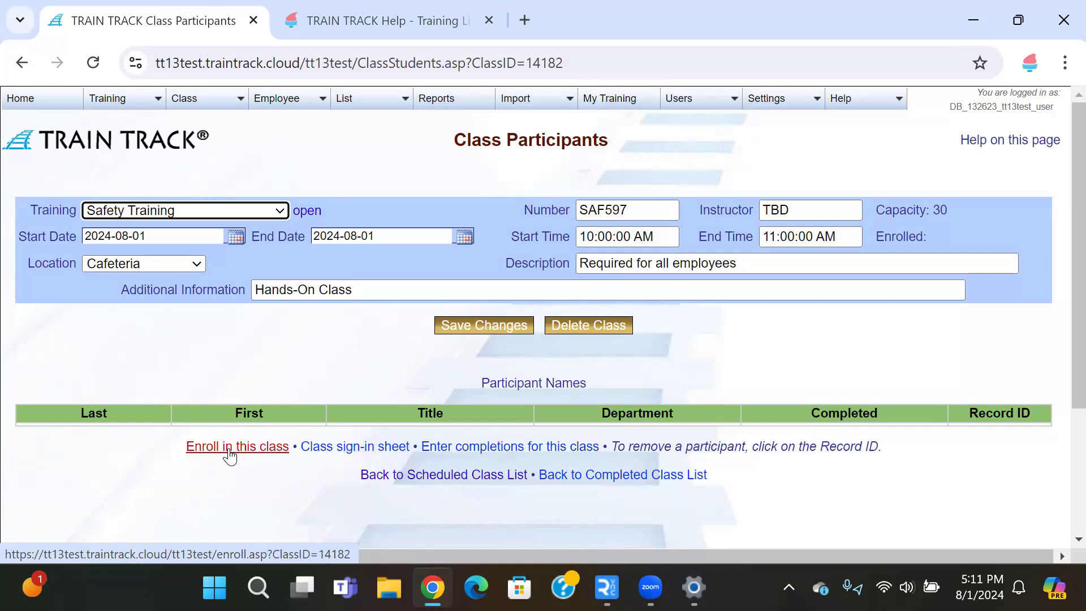
pyautogui.scroll(-3, 526, 278)
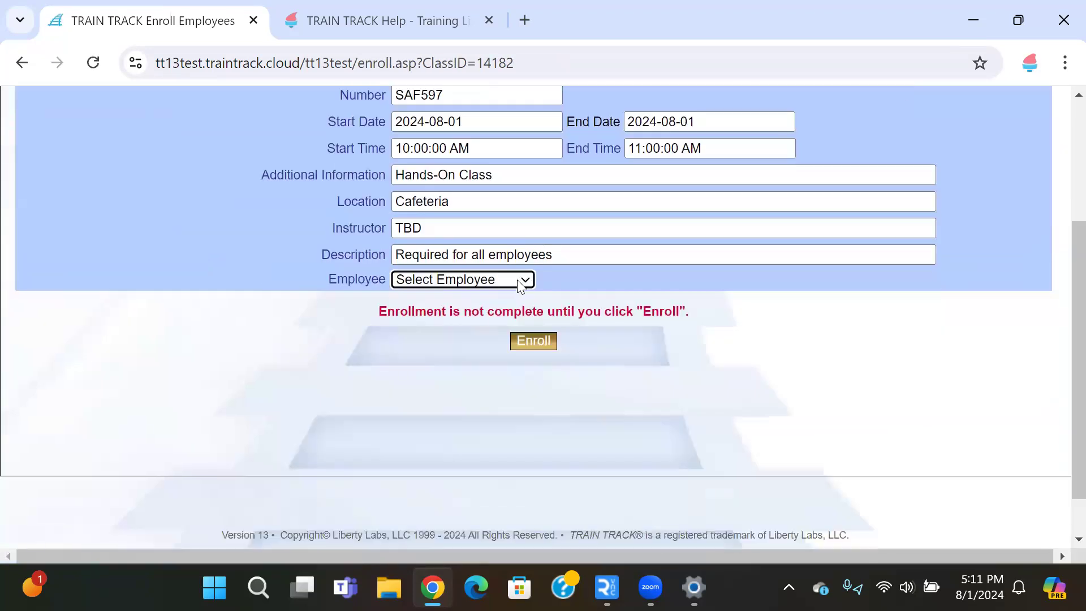
pyautogui.click(514, 281)
pyautogui.click(513, 343)
pyautogui.click(524, 341)
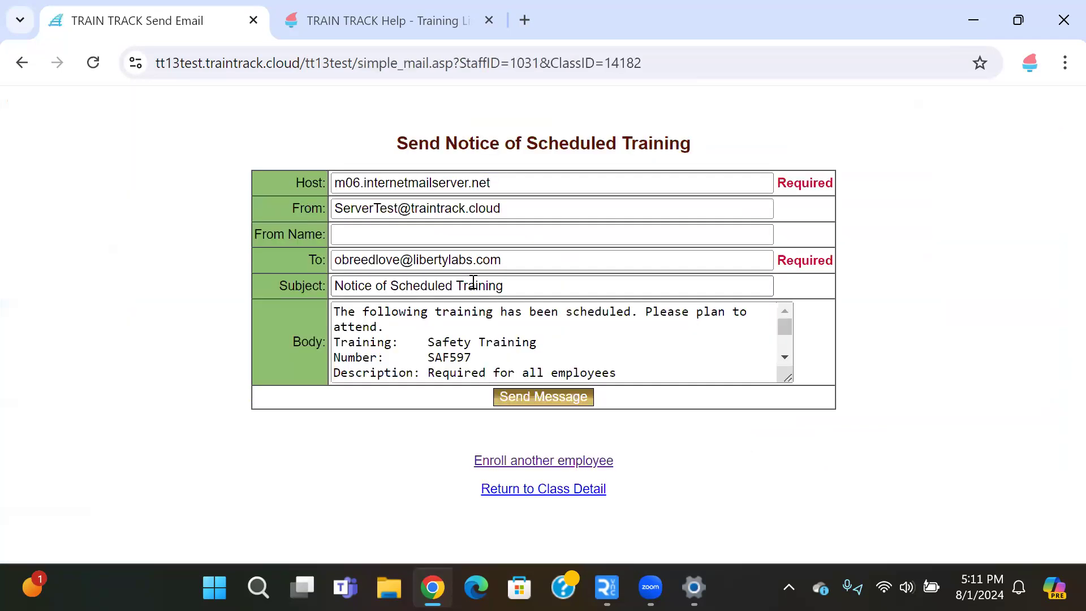
pyautogui.click(505, 226)
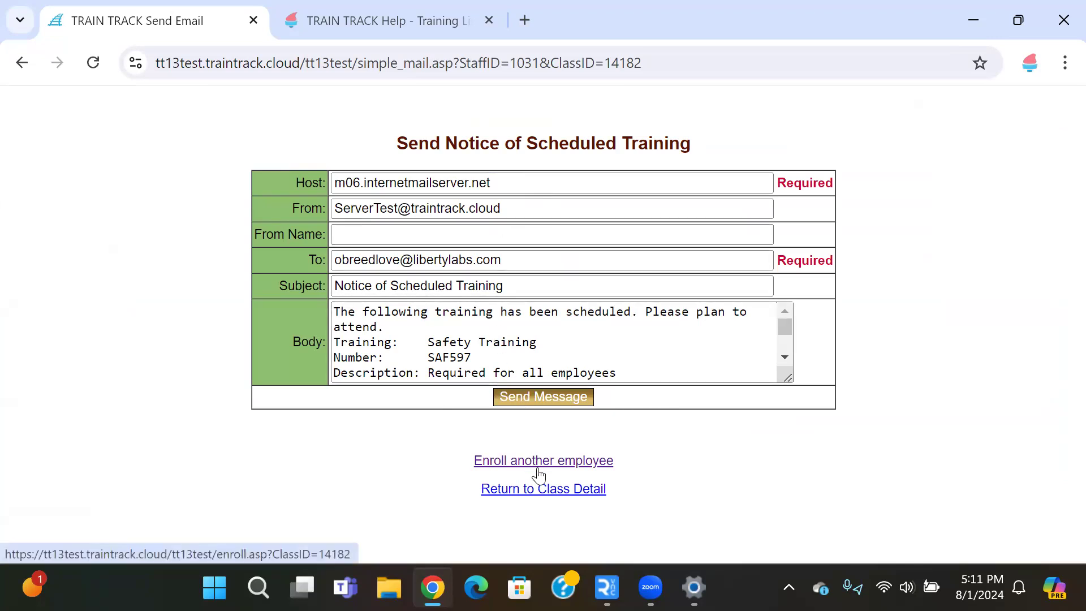
# Step: Enroll the sales rep from the Sales department in the same class, without sending the previous participant's email notice
pyautogui.click(502, 471)
pyautogui.scroll(-1, 547, 323)
pyautogui.click(478, 378)
pyautogui.scroll(-1, 477, 339)
pyautogui.click(471, 312)
pyautogui.click(526, 444)
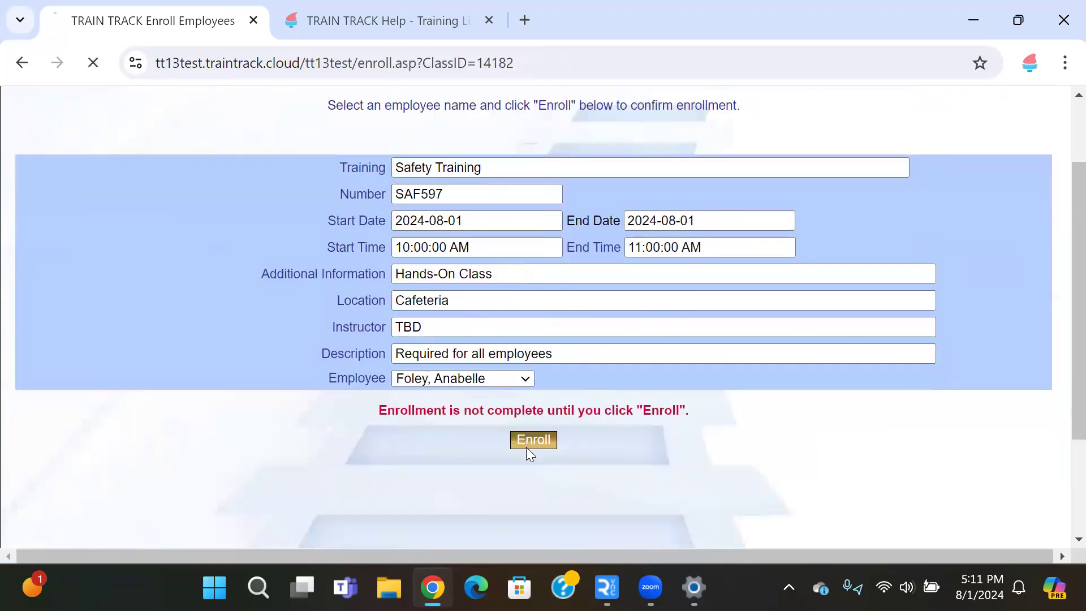
# Step: Enroll the manager from the Sales department in the class and return to the class detail
pyautogui.click(531, 459)
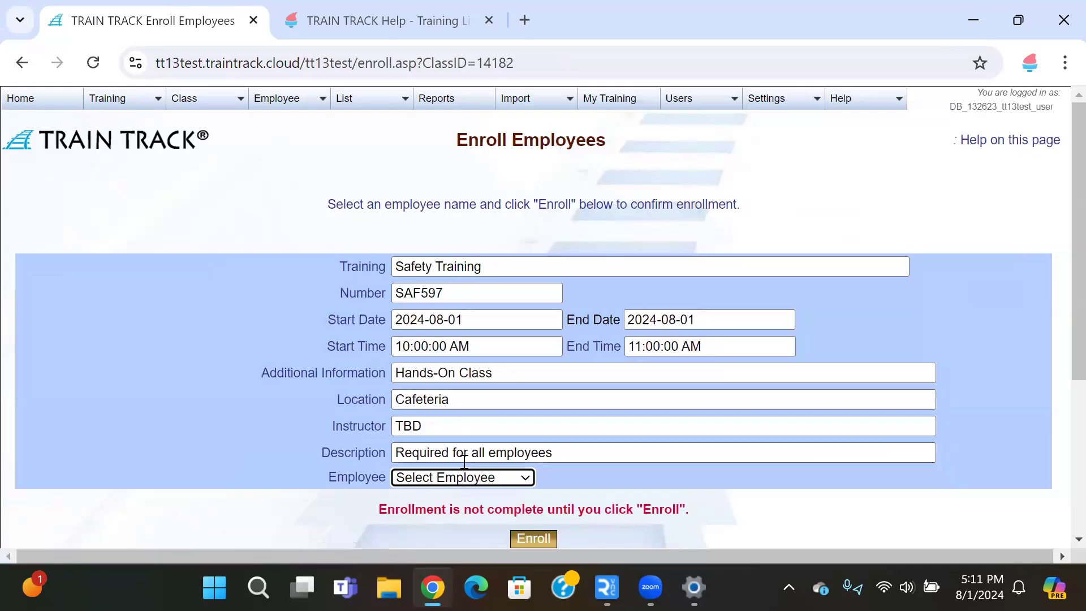
pyautogui.click(473, 478)
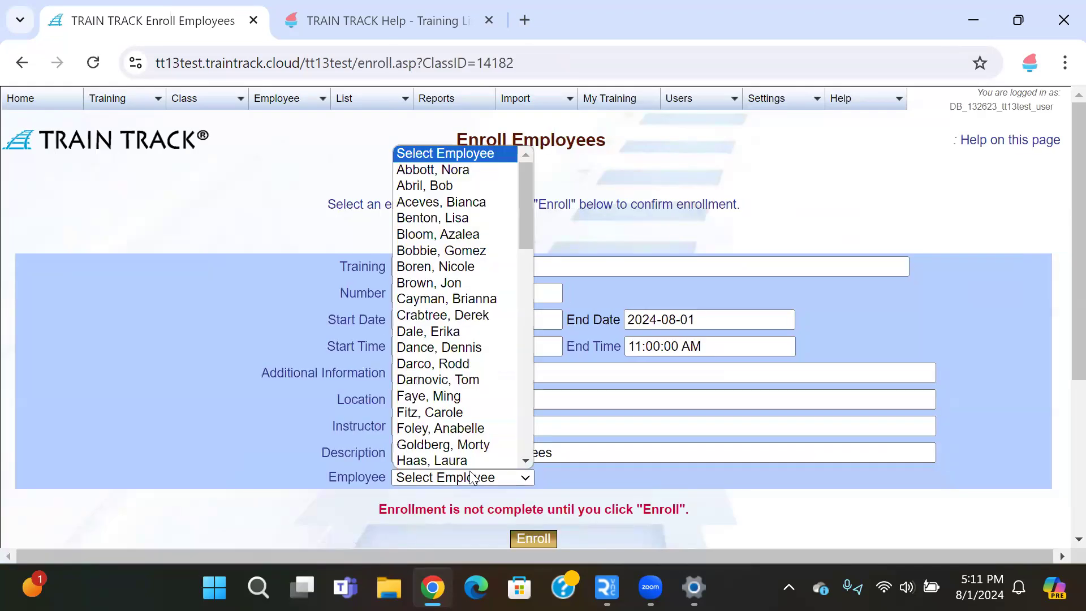
pyautogui.write('st')
pyautogui.press('Return')
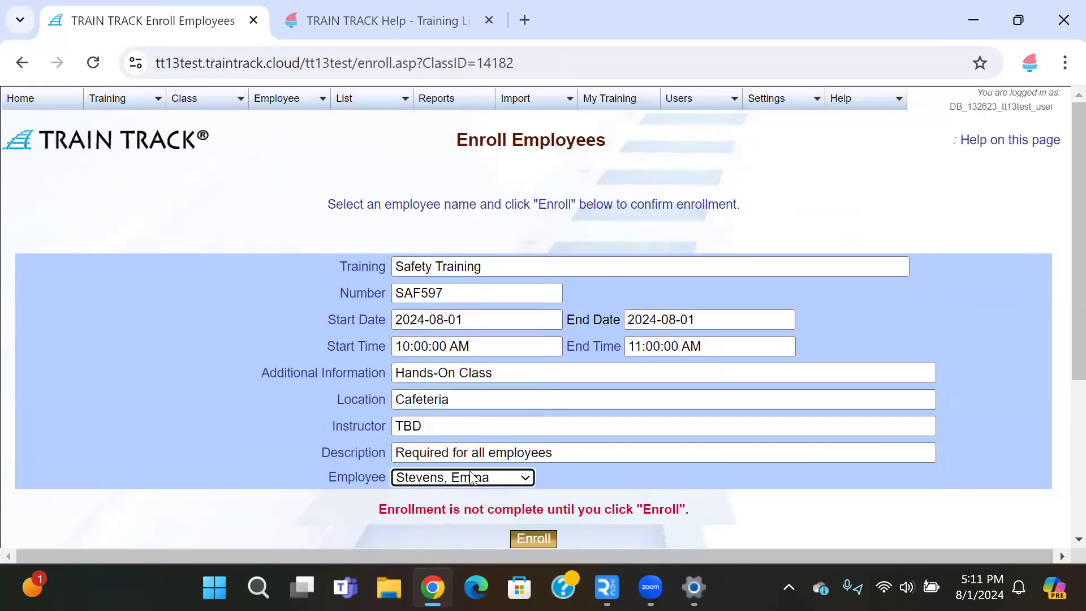
pyautogui.scroll(-2, 501, 433)
pyautogui.click(525, 439)
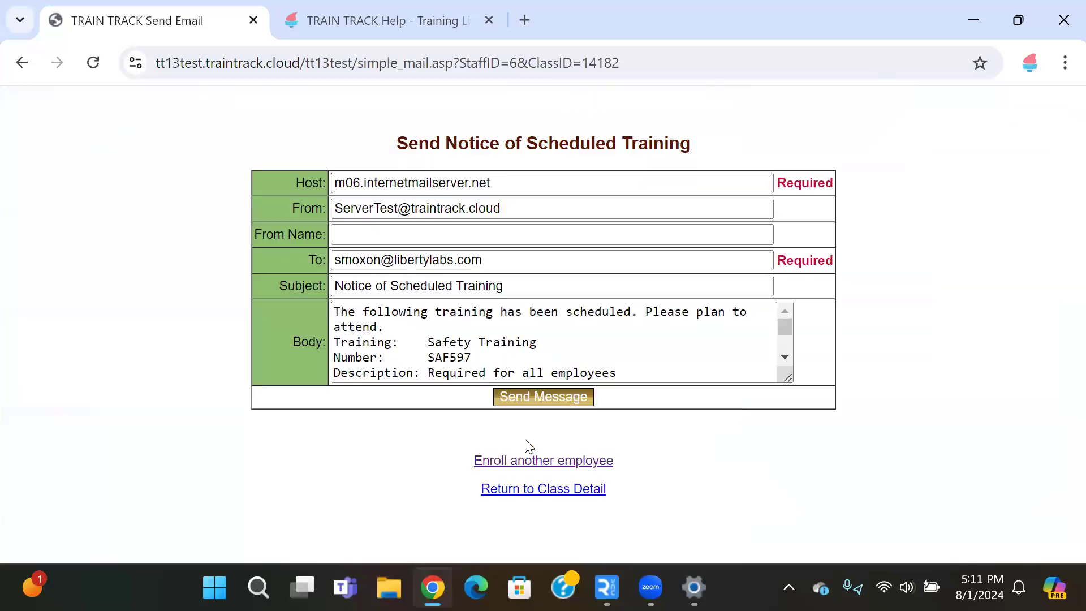
pyautogui.click(514, 490)
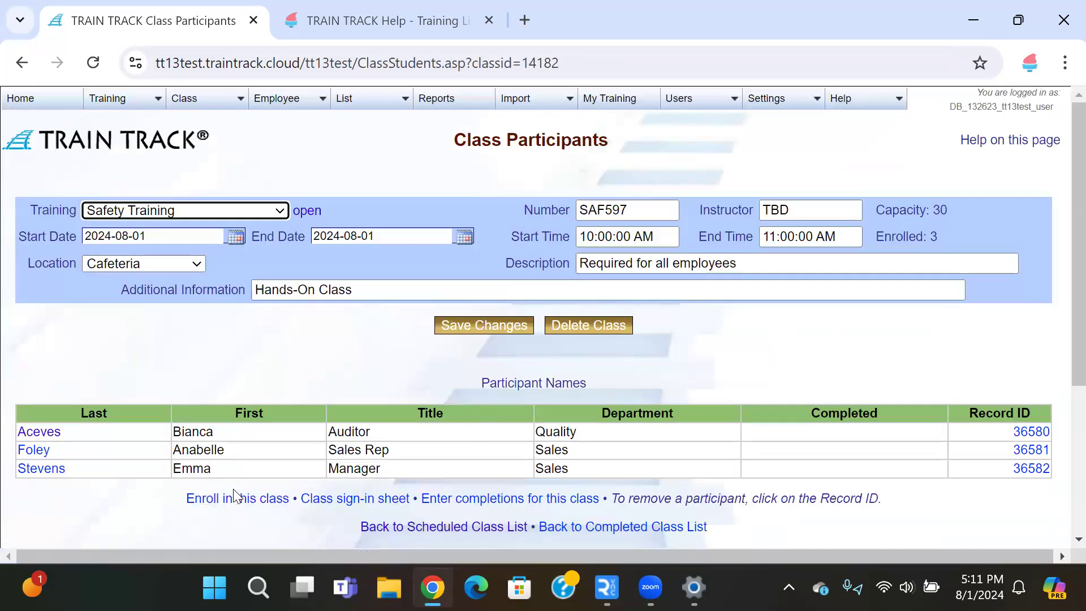
# Step: Open completion entry for the class and clear the second participant's completion date, keeping the first participant's date
pyautogui.scroll(-2, 314, 416)
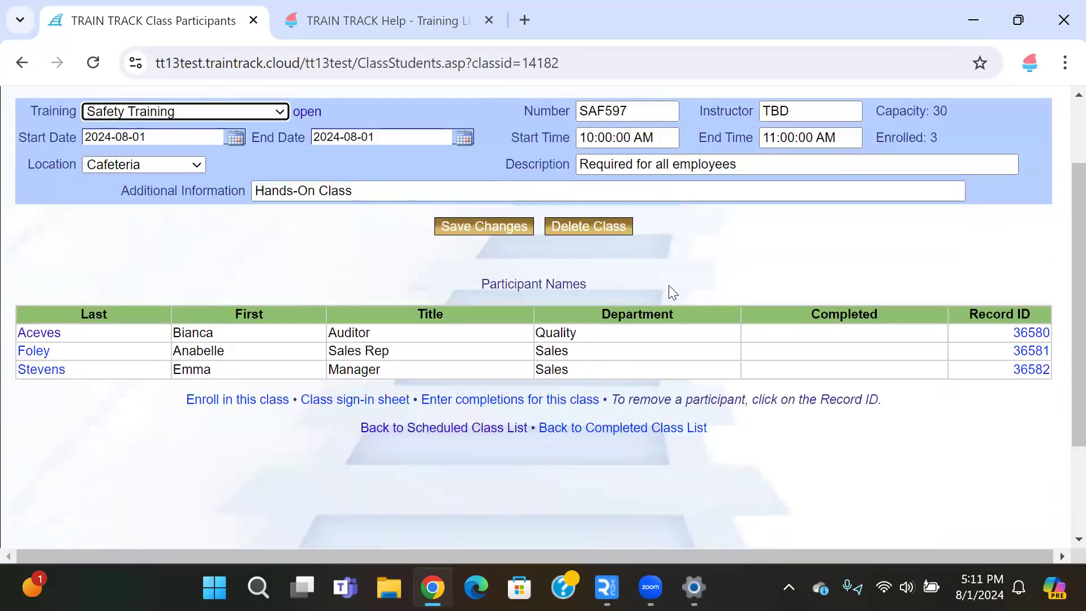
pyautogui.click(482, 406)
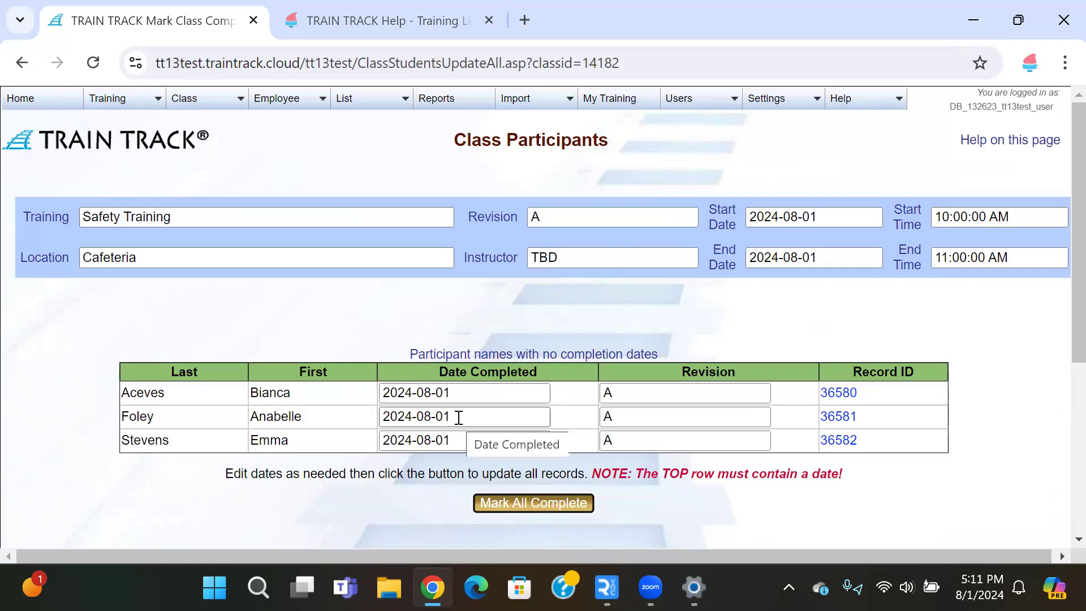
pyautogui.moveTo(460, 417); pyautogui.dragTo(309, 375)
pyautogui.press('BackSpace')
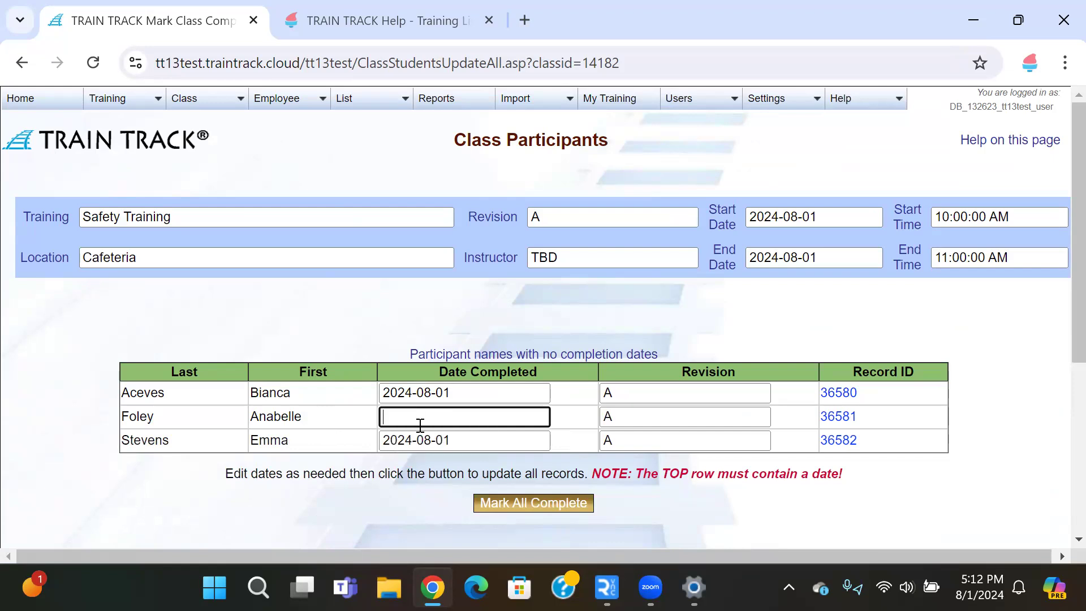
pyautogui.scroll(-2, 446, 419)
pyautogui.moveTo(464, 297); pyautogui.dragTo(315, 290)
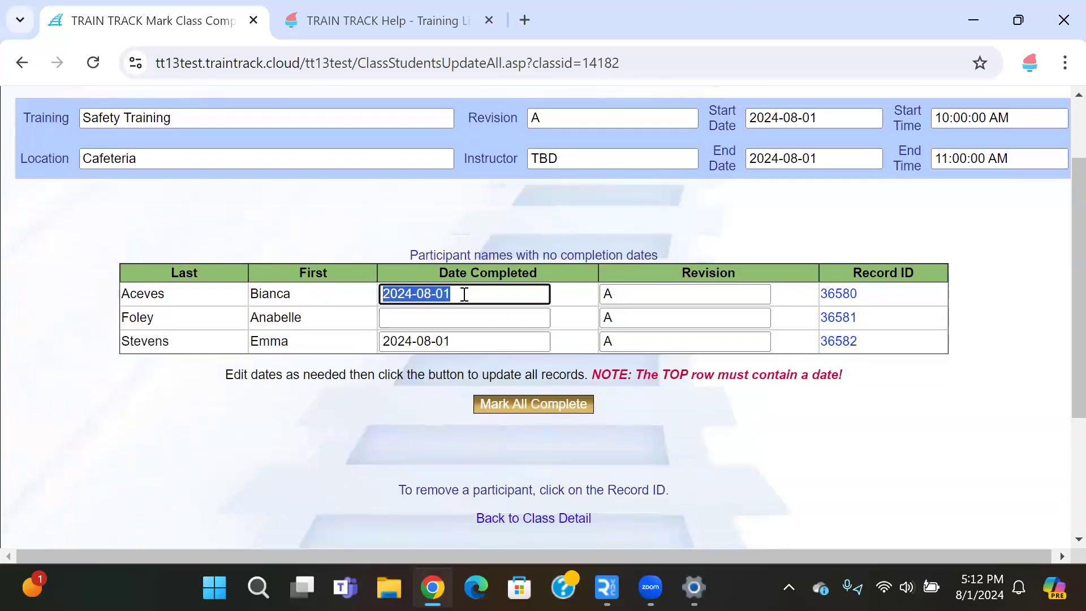
pyautogui.click(464, 295)
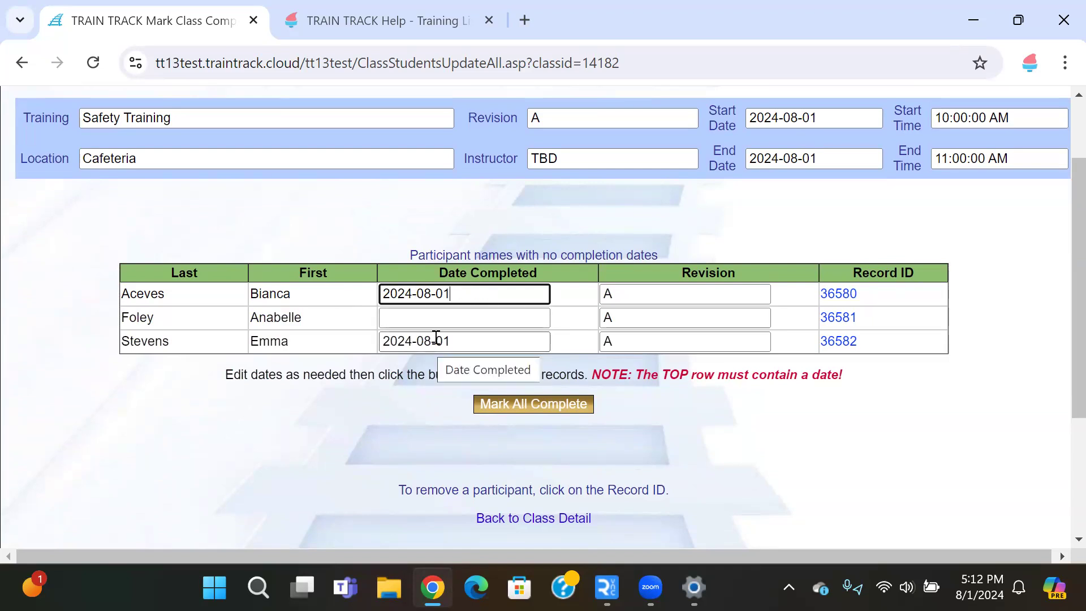
# Step: Change the third participant's completion date to 2024-07-01 and return to the class detail without marking the class complete
pyautogui.click(457, 344)
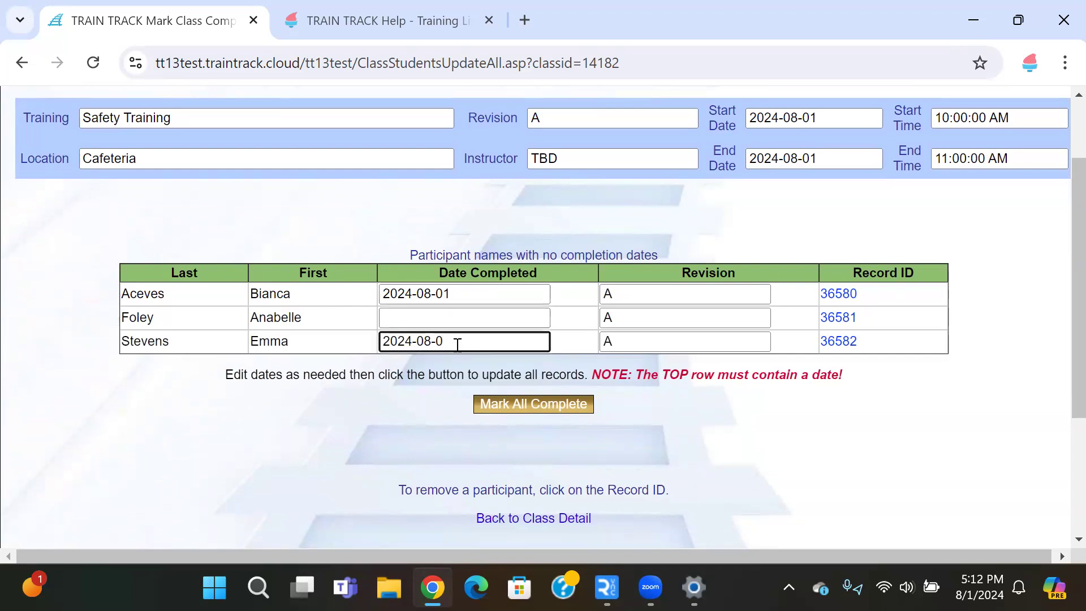
pyautogui.click(430, 343)
pyautogui.press('BackSpace')
pyautogui.write('7')
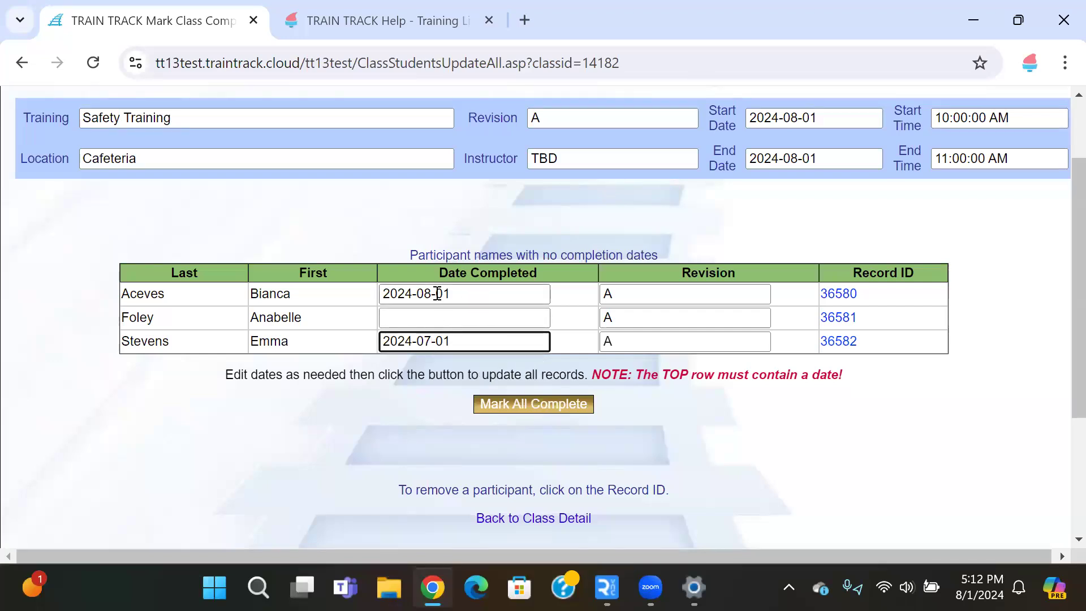
pyautogui.click(508, 520)
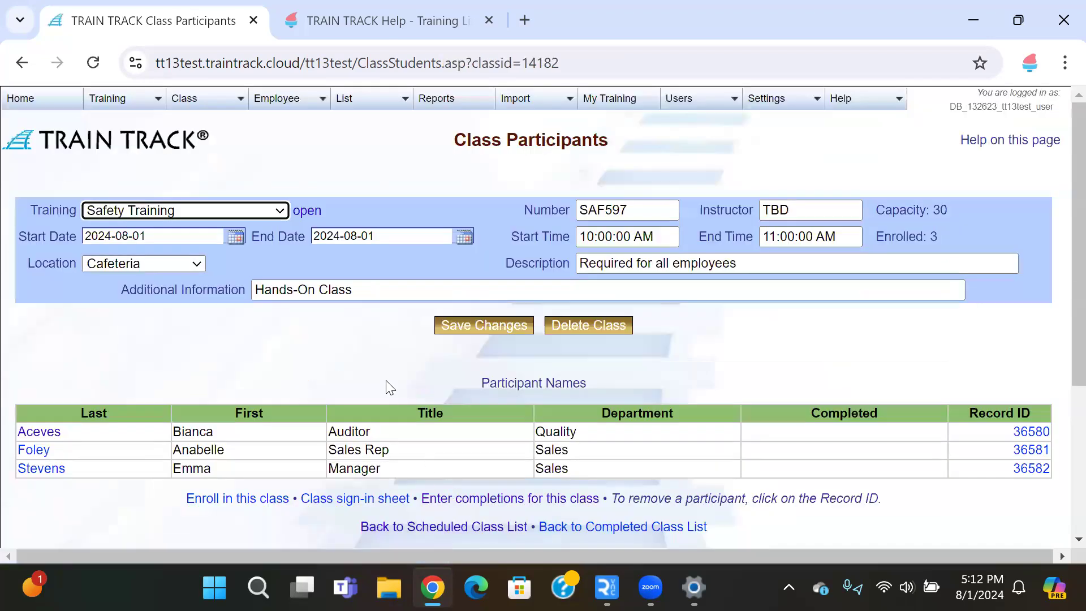
# Step: View the class sign-in sheet and its print option, and return to the class detail
pyautogui.scroll(-2, 390, 388)
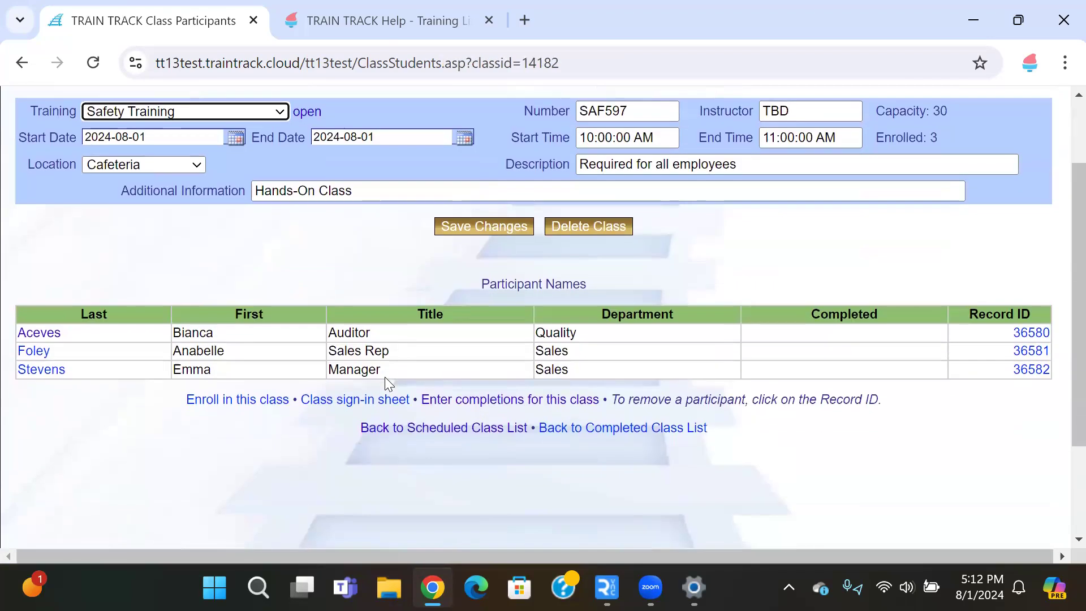
pyautogui.click(344, 400)
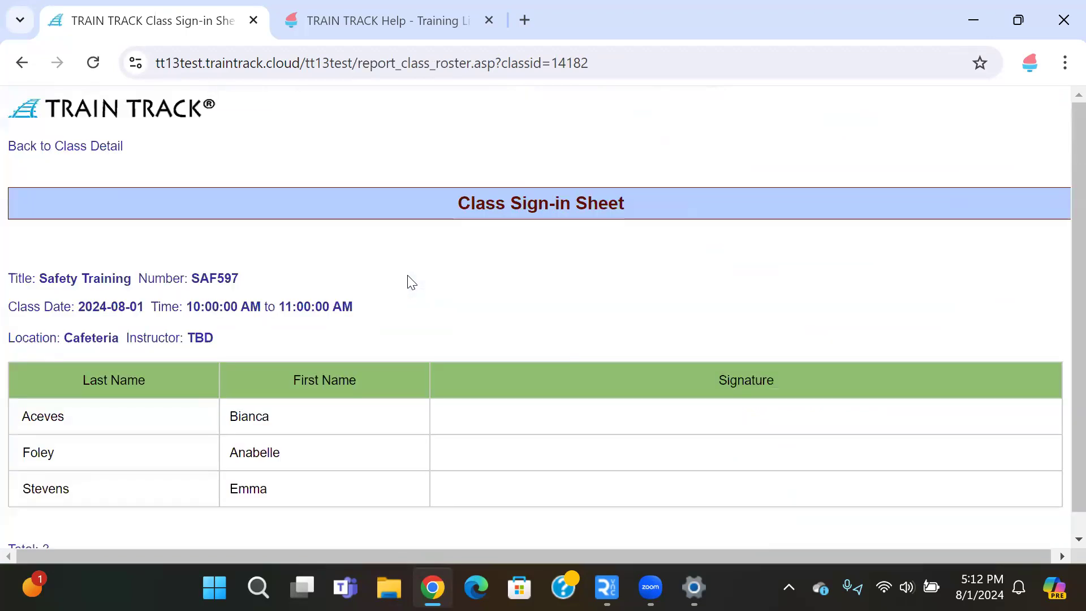
pyautogui.rightClick(408, 281)
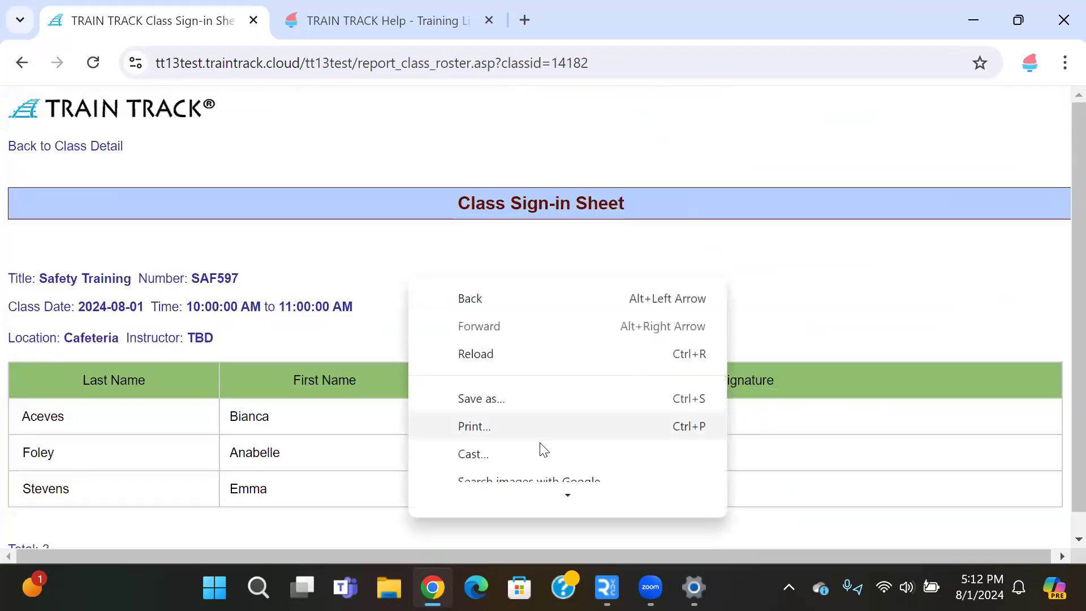
pyautogui.click(382, 242)
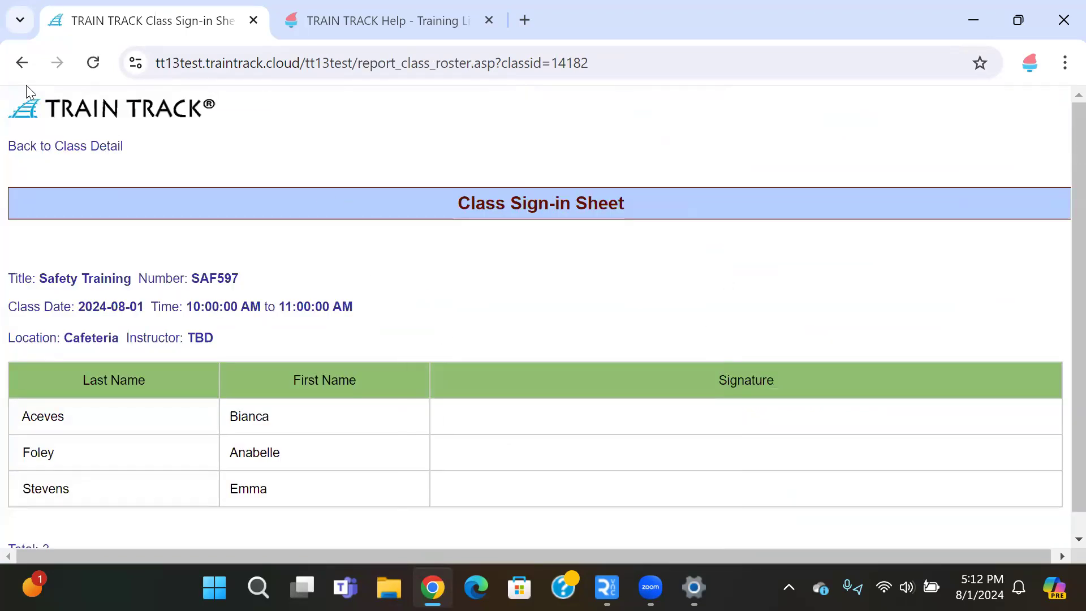
pyautogui.click(21, 63)
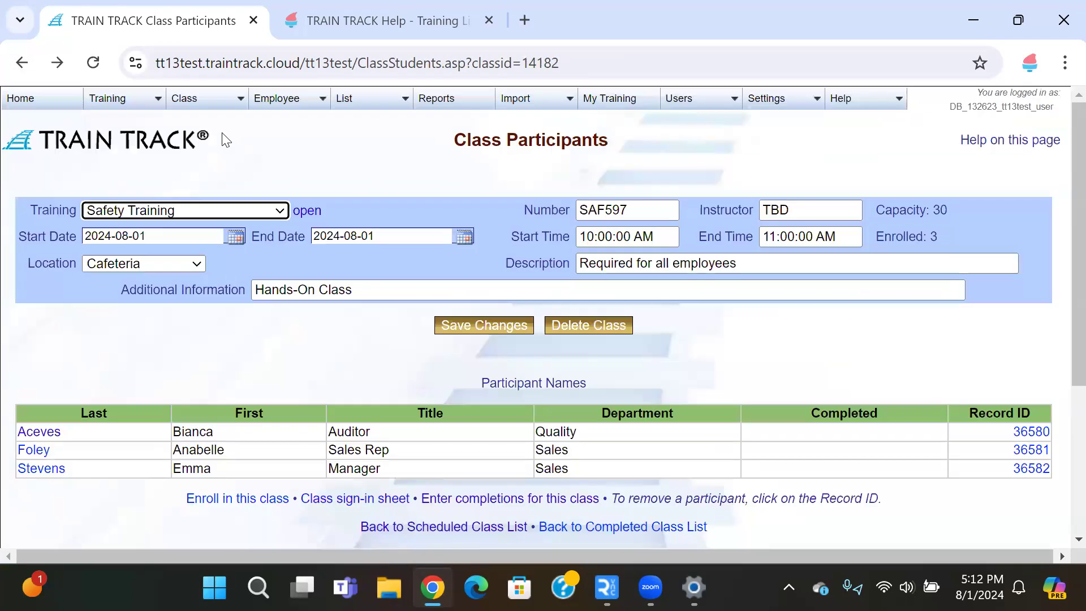
# Step: View the list of completed classes, and open the Safety Training record from the training list
pyautogui.moveTo(204, 105)
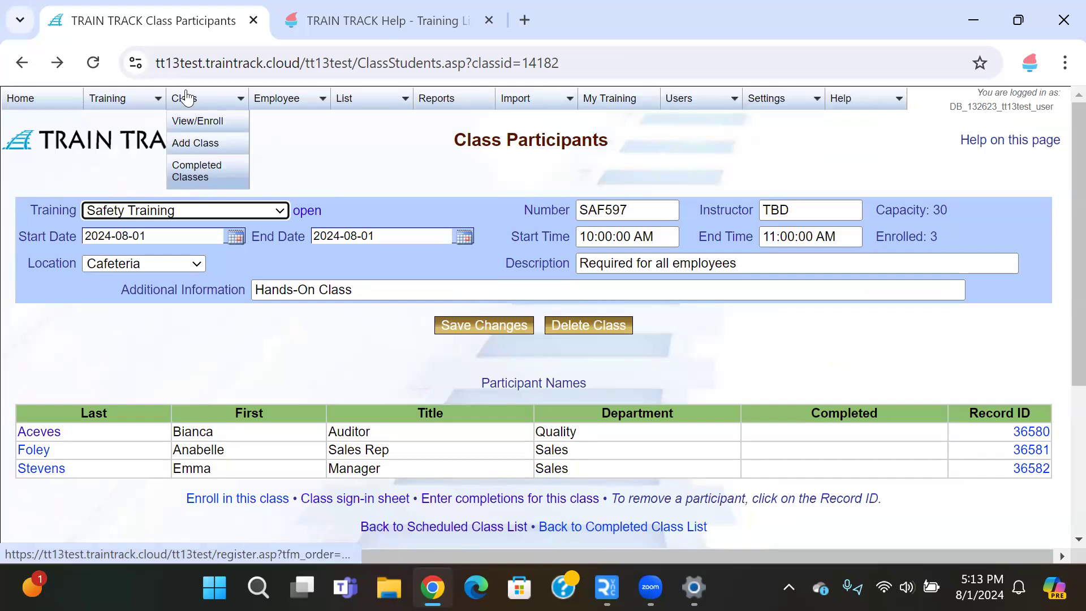
pyautogui.click(219, 176)
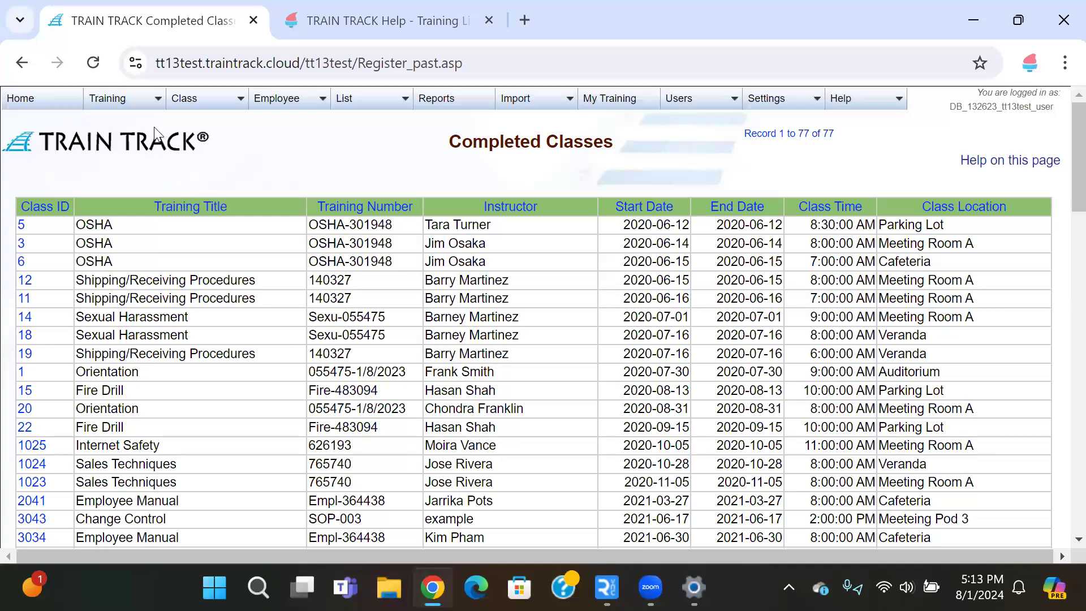
pyautogui.click(116, 105)
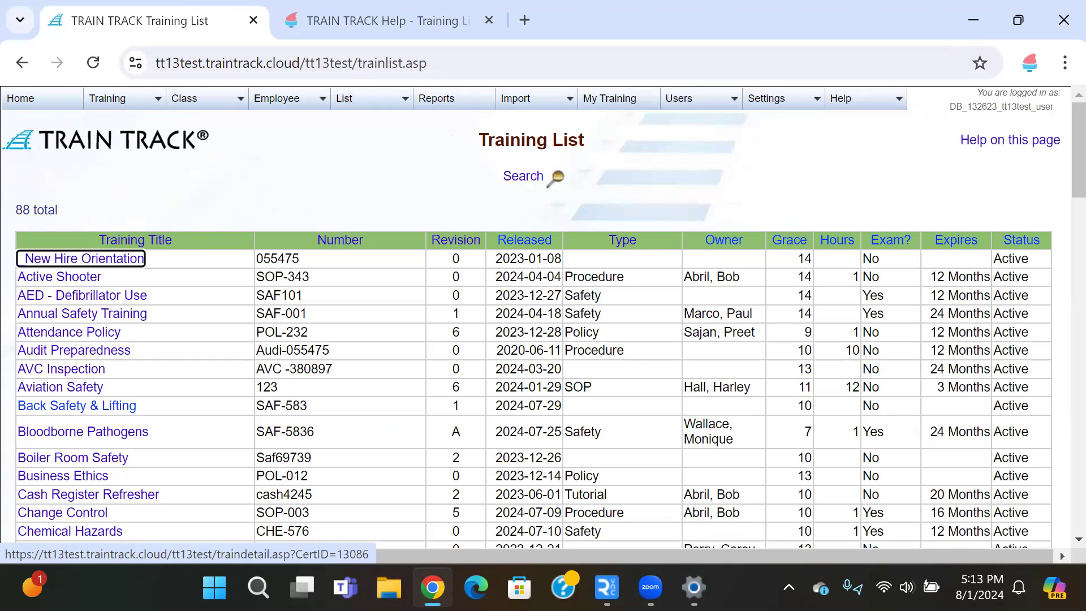
pyautogui.scroll(-12, 1061, 164)
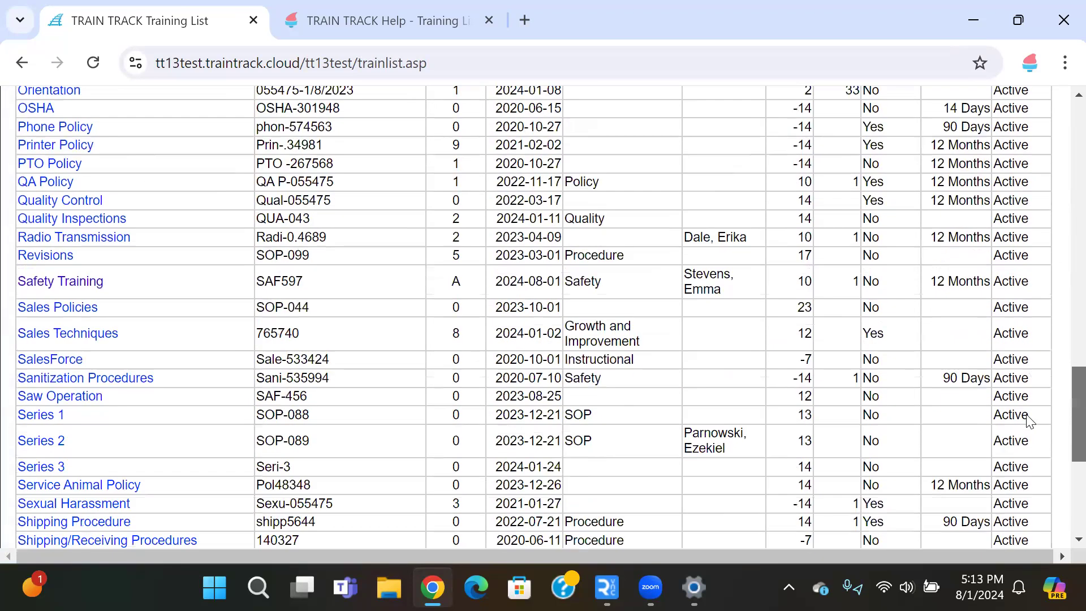
pyautogui.click(59, 285)
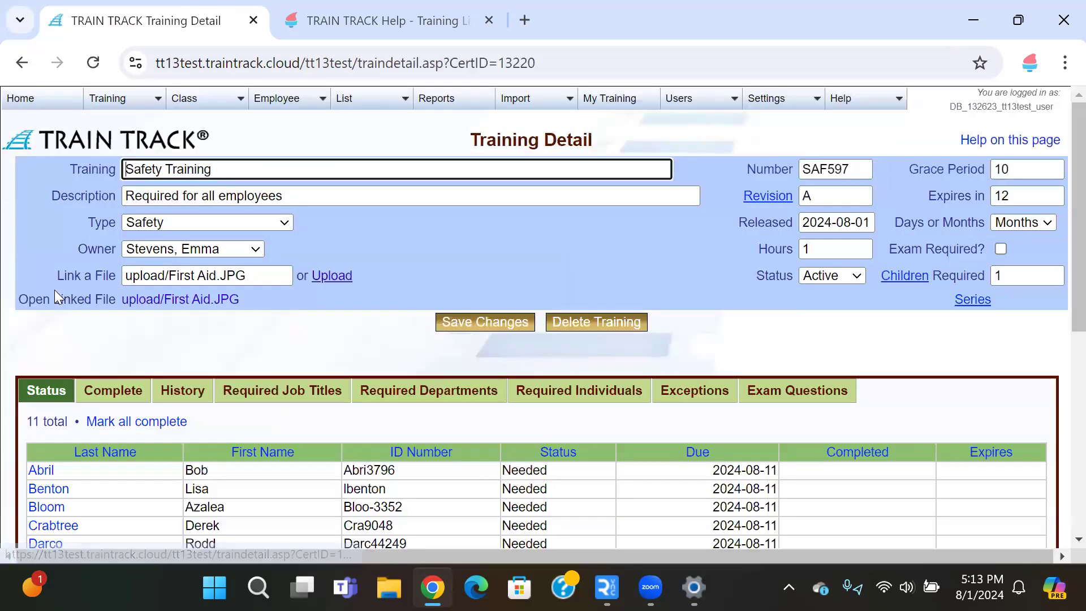
# Step: Open group completion entry for everyone needing Safety Training and fill all completion dates with 8/1/2024
pyautogui.scroll(-4, 78, 268)
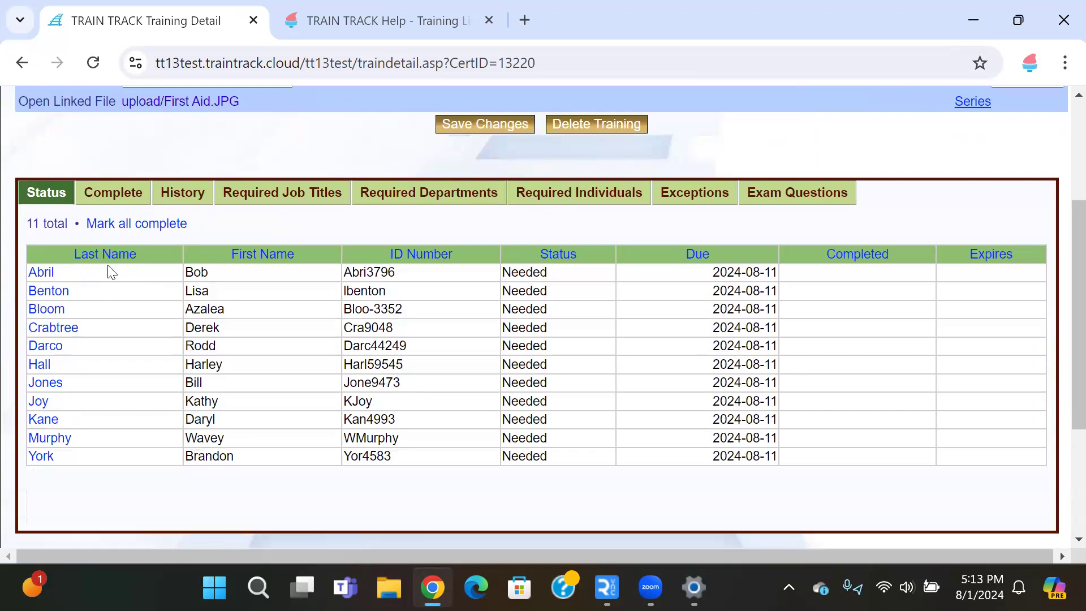
pyautogui.click(109, 229)
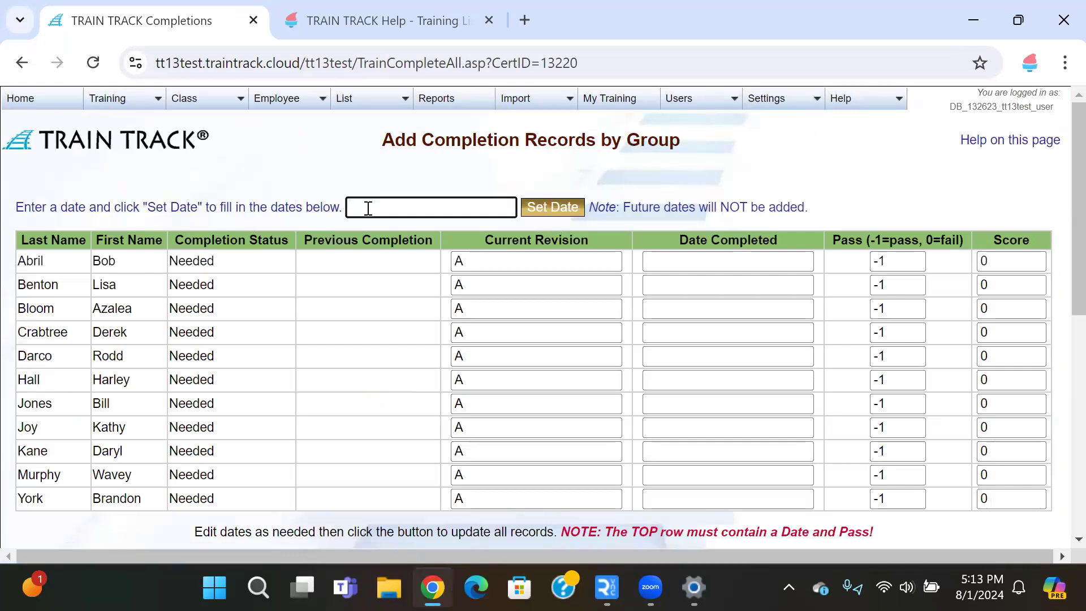
pyautogui.click(367, 208)
pyautogui.write('8/1/2024')
pyautogui.click(537, 207)
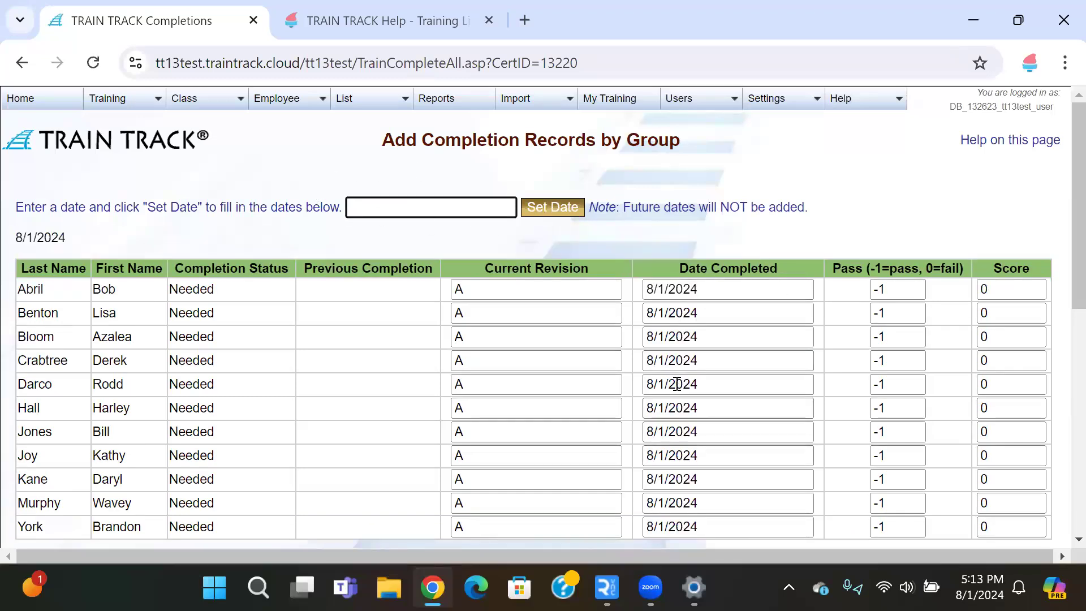
# Step: Clear the completion dates of the employees in the third, fourth, fifth, seventh and eleventh rows of the group list
pyautogui.scroll(-2, 690, 340)
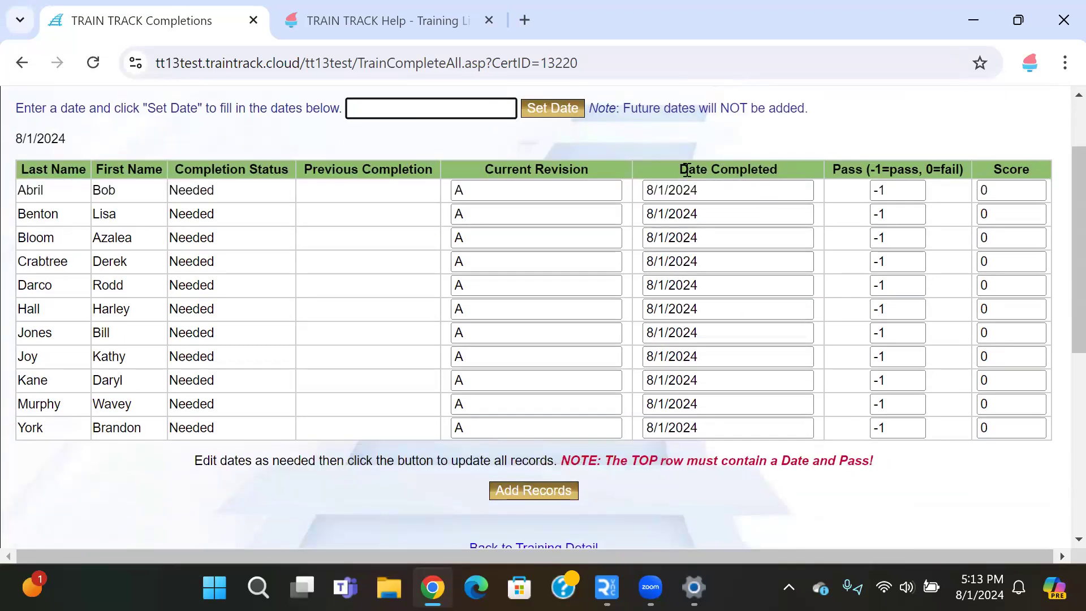
pyautogui.click(722, 190)
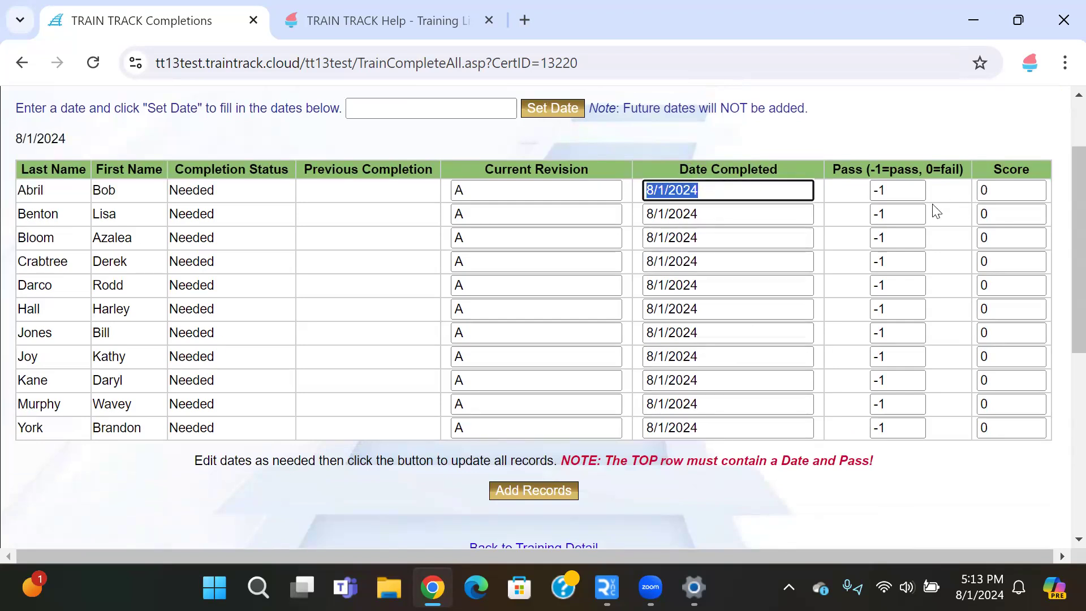
pyautogui.click(898, 193)
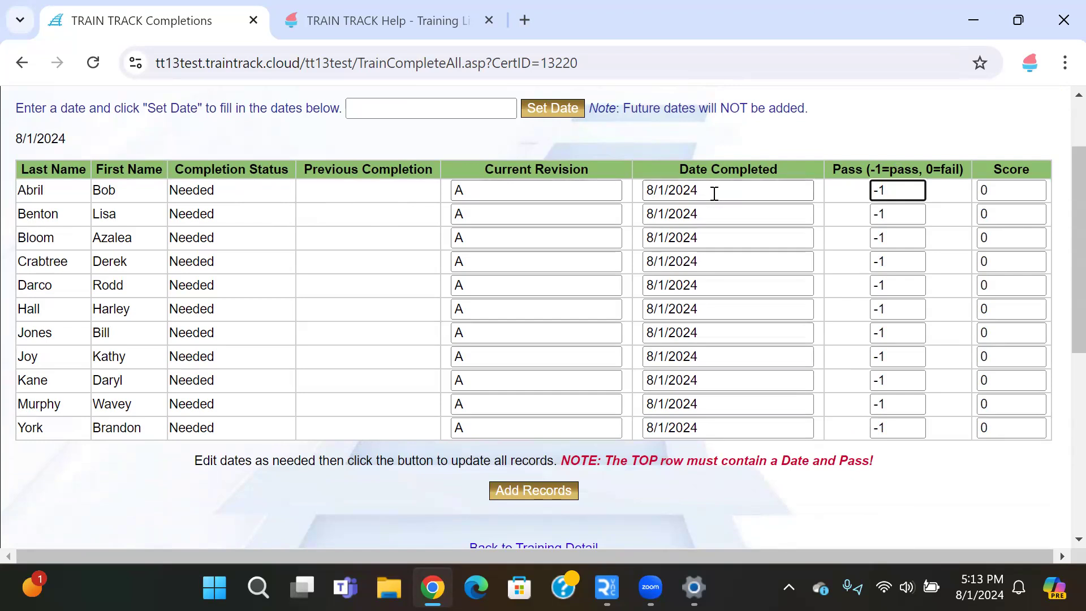
pyautogui.moveTo(729, 237); pyautogui.dragTo(462, 232)
pyautogui.press('Delete')
pyautogui.moveTo(737, 332); pyautogui.dragTo(594, 317)
pyautogui.press('Delete')
pyautogui.moveTo(741, 261); pyautogui.dragTo(651, 261)
pyautogui.press('Delete')
pyautogui.moveTo(760, 428); pyautogui.dragTo(572, 413)
pyautogui.press('Delete')
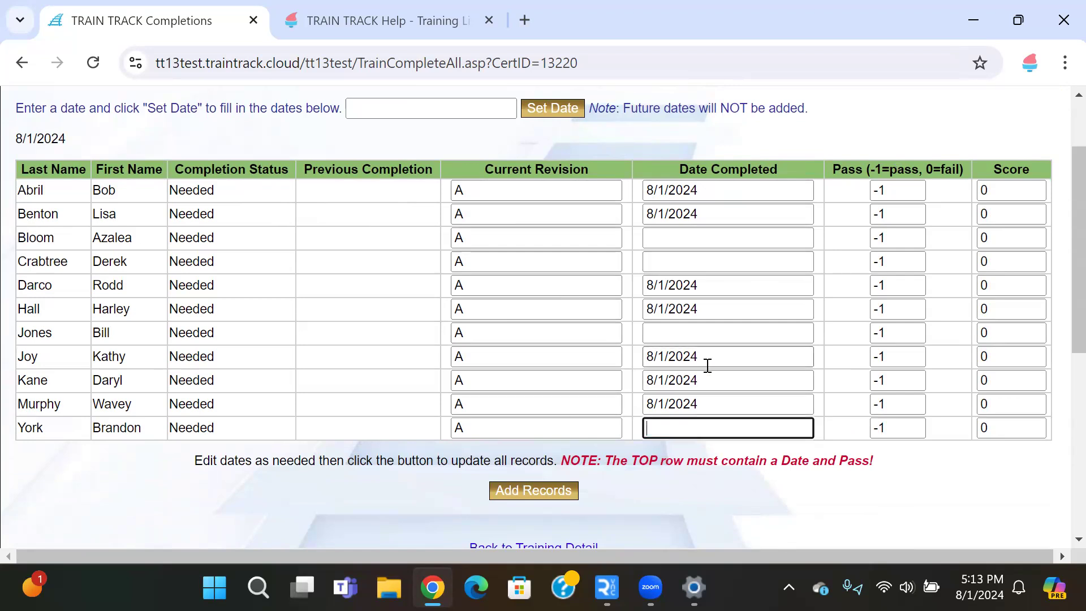
pyautogui.moveTo(721, 284); pyautogui.dragTo(649, 306)
pyautogui.press('Delete')
# Step: Set the completion date of the employee in the eighth row to 7/25/2024
pyautogui.click(665, 356)
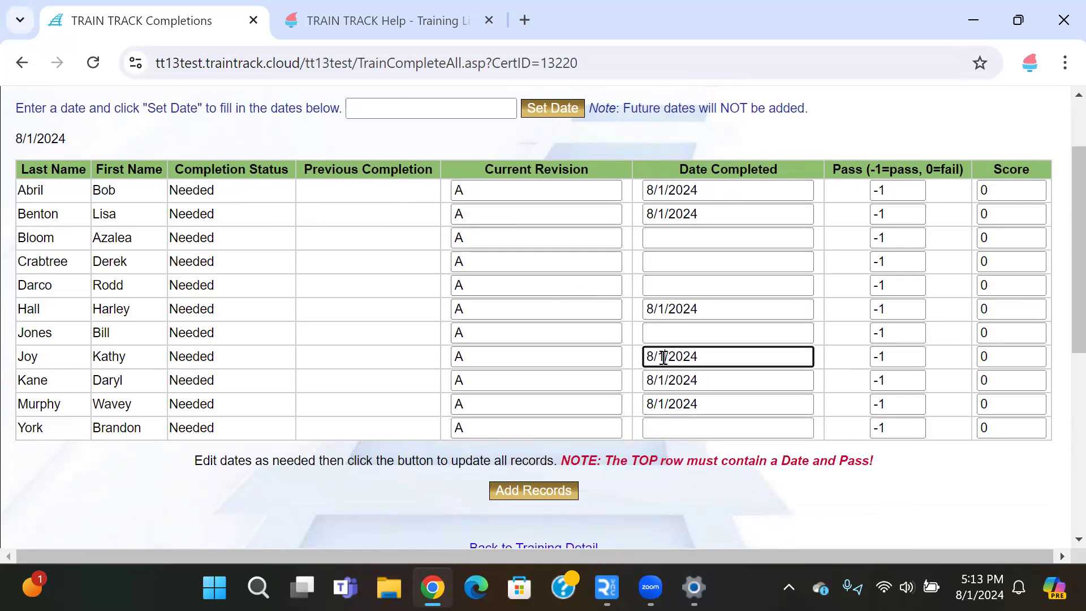
pyautogui.press('BackSpace')
pyautogui.press('BackSpace')
pyautogui.press('BackSpace')
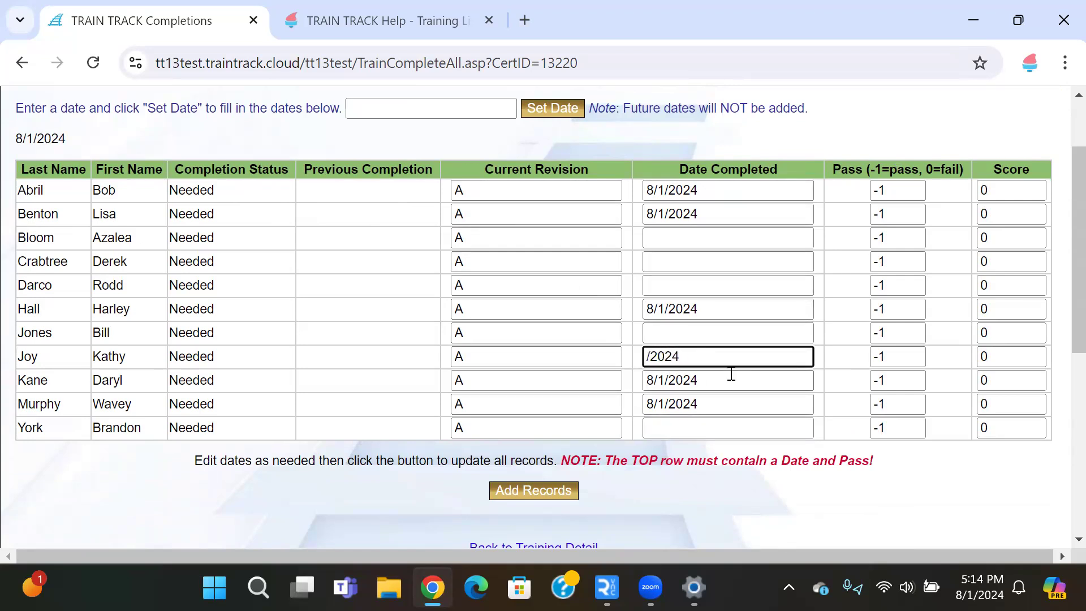
pyautogui.write('7/25')
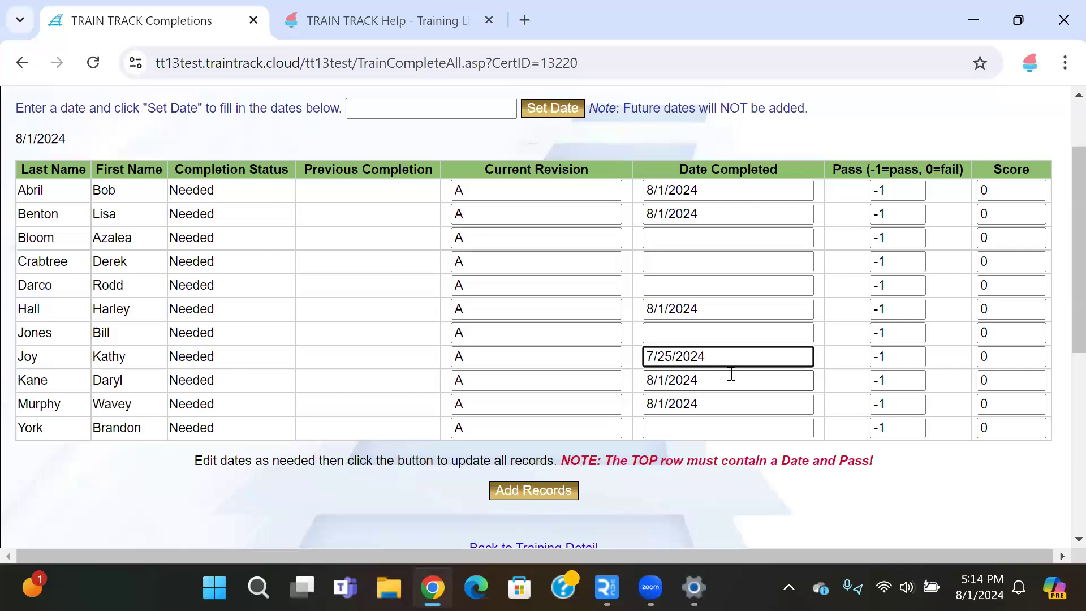
# Step: Set the completion date of the employee in the ninth row to 6/1/2024 and add the group's completion records
pyautogui.click(679, 253)
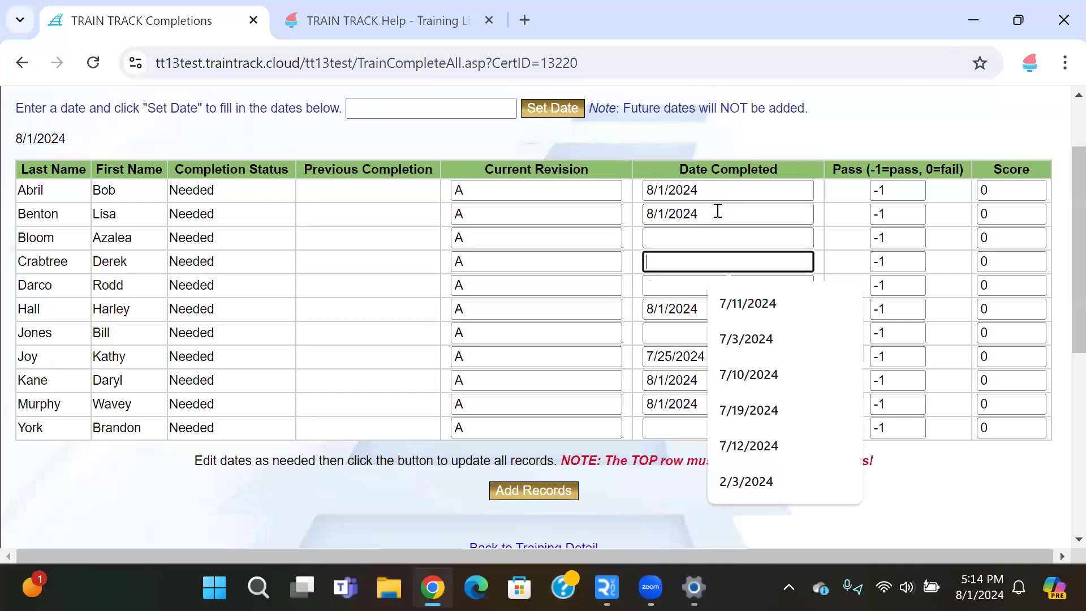
pyautogui.click(660, 237)
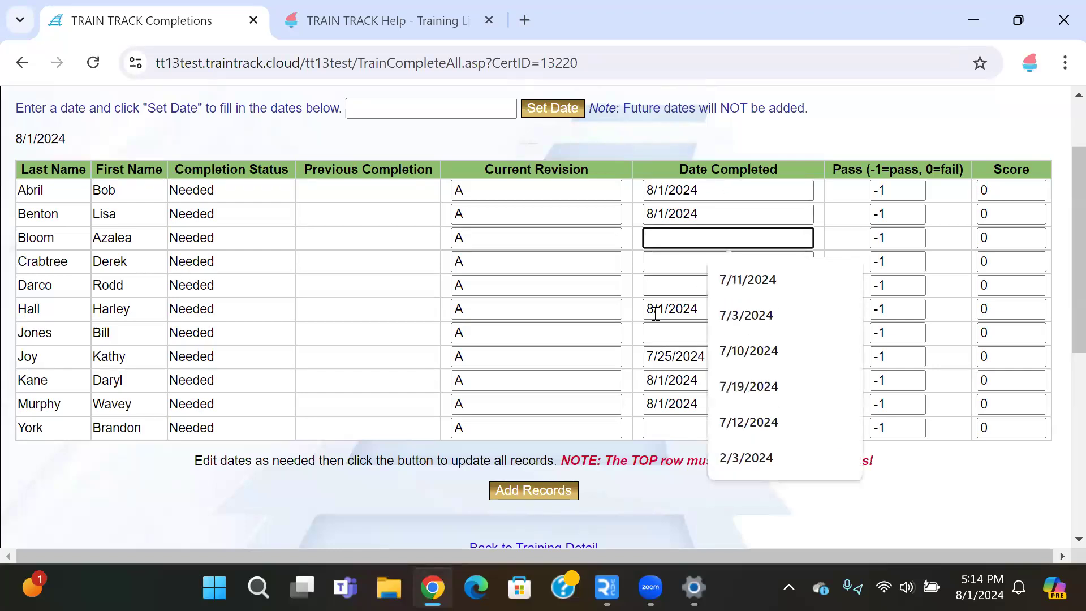
pyautogui.write('6')
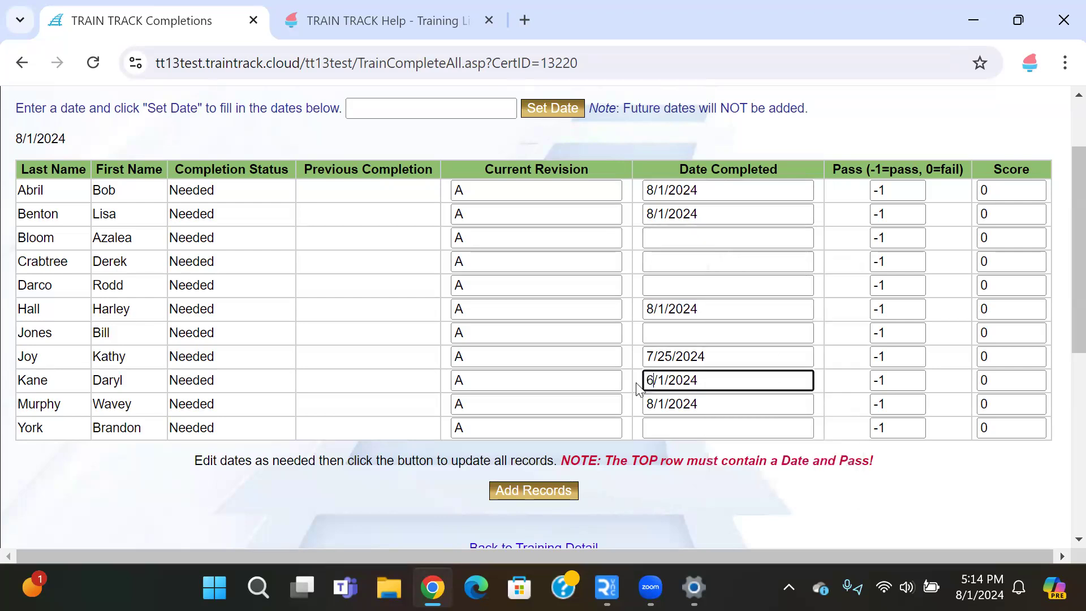
pyautogui.press('Up')
pyautogui.press('Up')
pyautogui.press('Up')
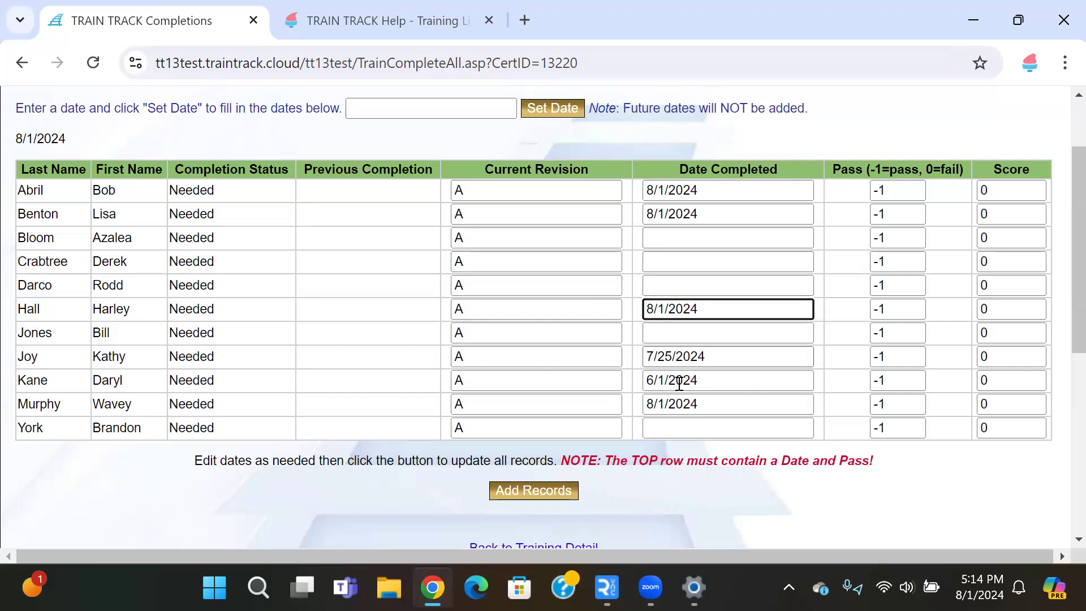
pyautogui.click(547, 488)
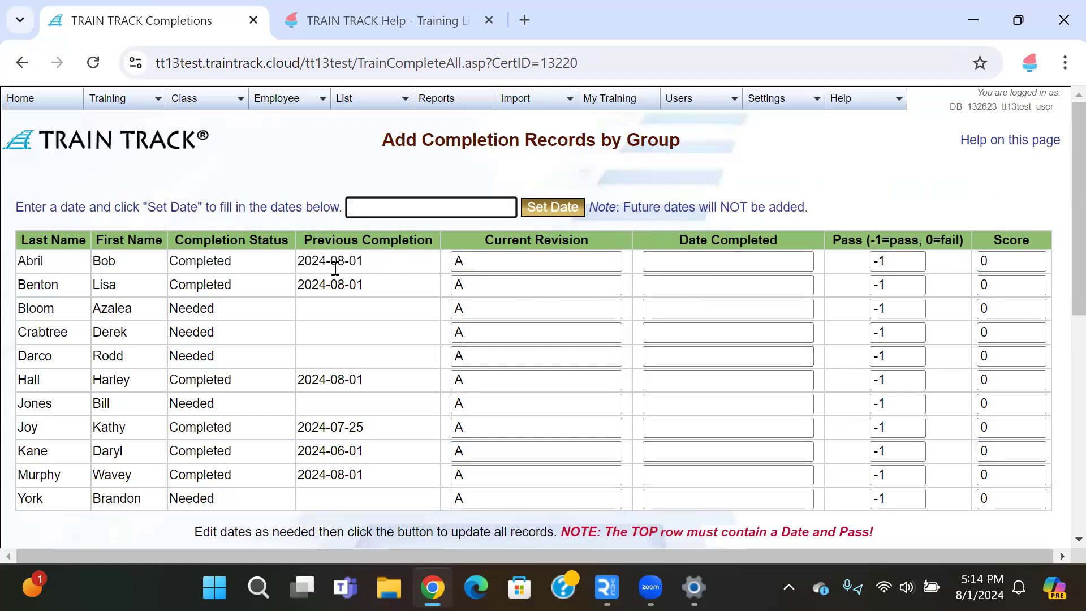
# Step: Check the group's completion statuses and return to the training's detail page
pyautogui.moveTo(242, 261); pyautogui.dragTo(172, 261)
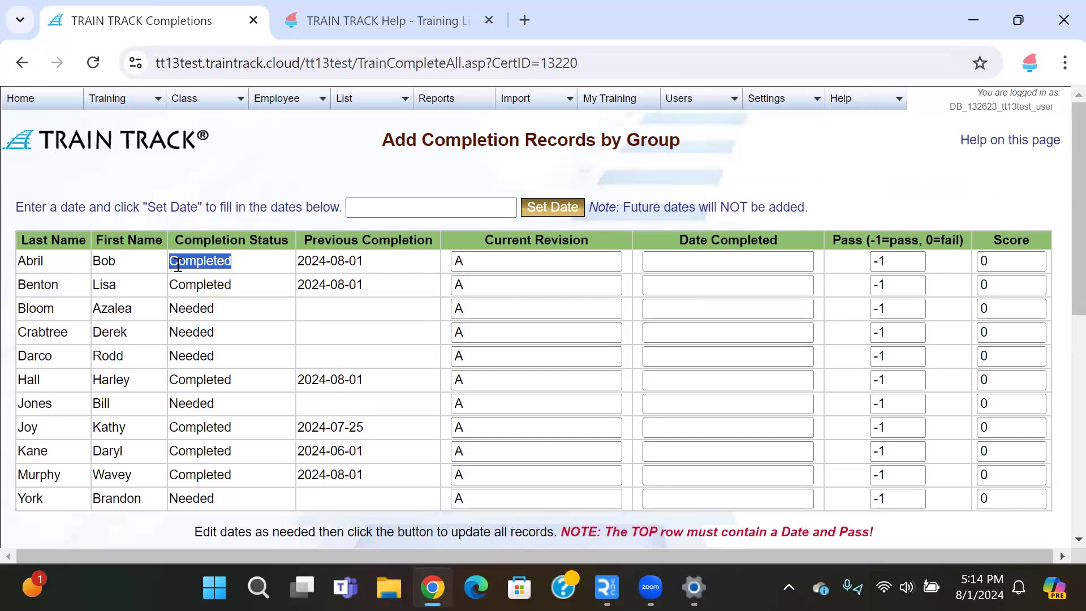
pyautogui.click(242, 309)
pyautogui.doubleClick(194, 309)
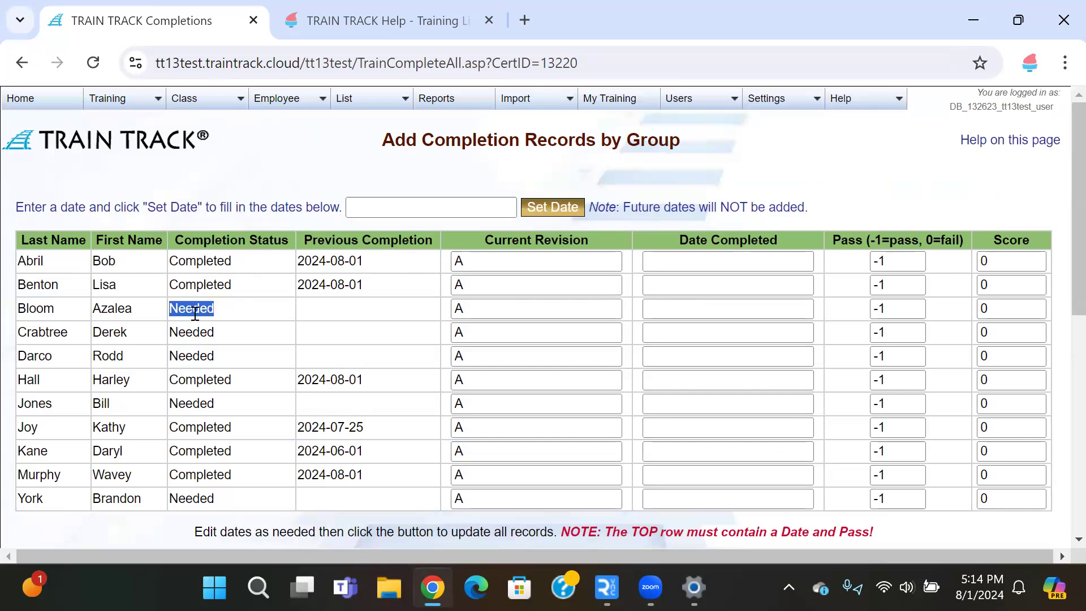
pyautogui.click(229, 337)
pyautogui.scroll(-2, 227, 333)
pyautogui.click(499, 519)
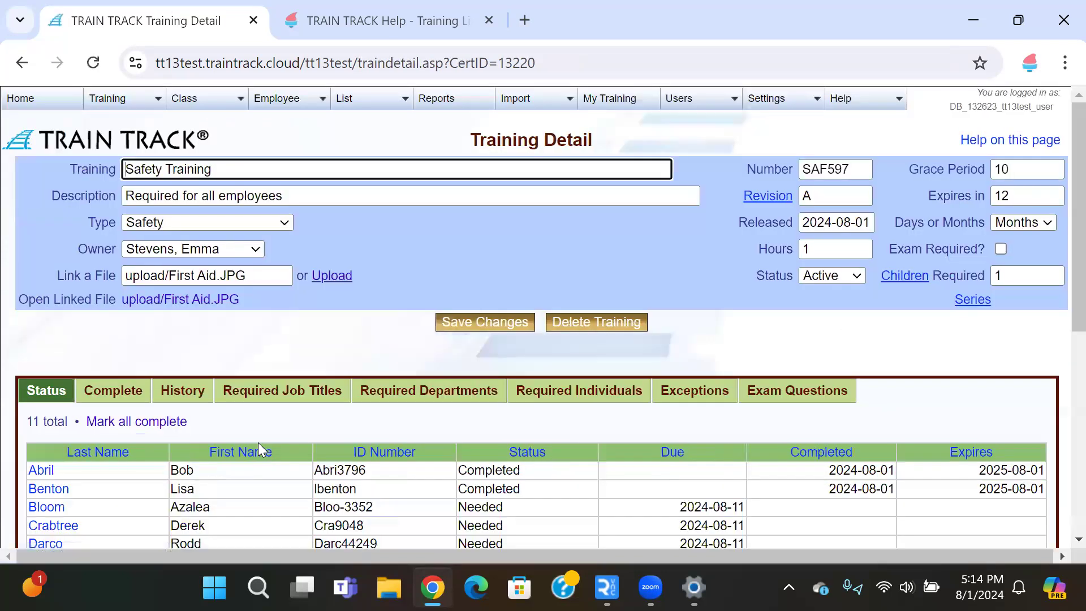
# Step: Review the completed records and the history of the Safety Training
pyautogui.scroll(-2, 221, 321)
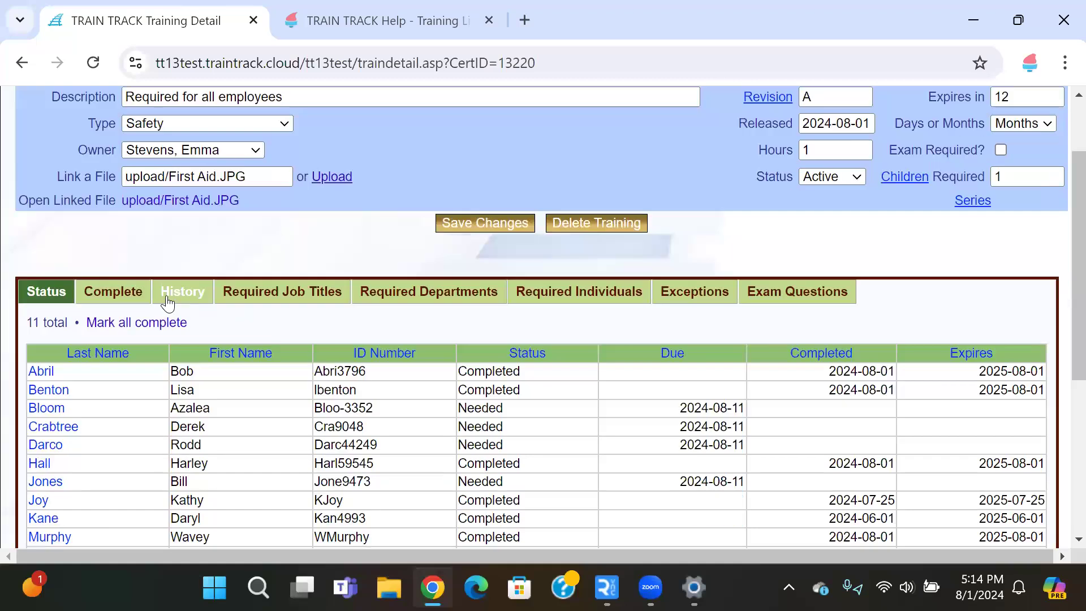
pyautogui.click(114, 302)
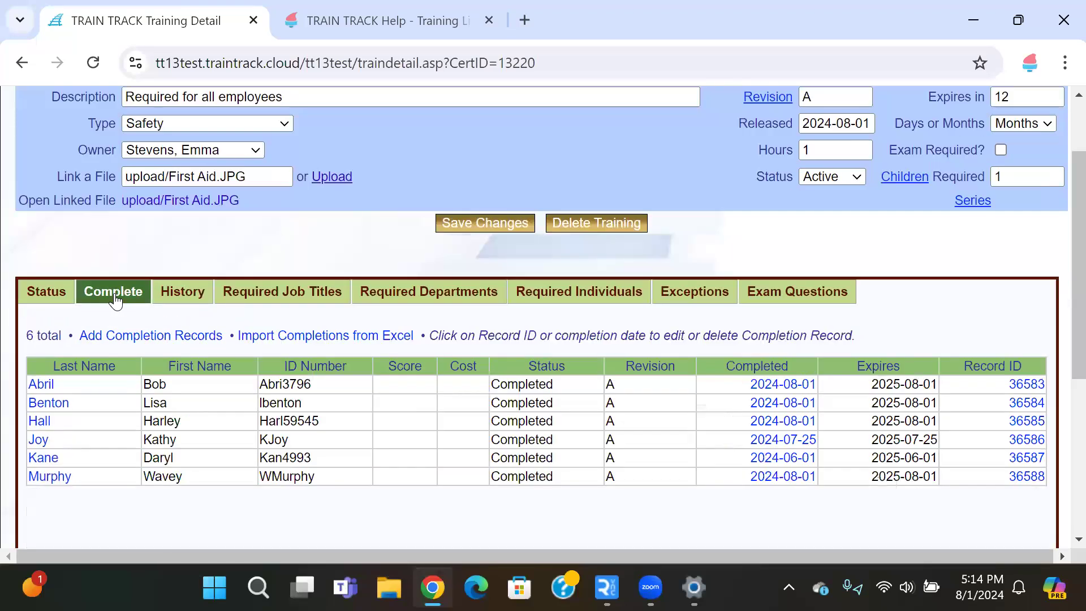
pyautogui.click(172, 303)
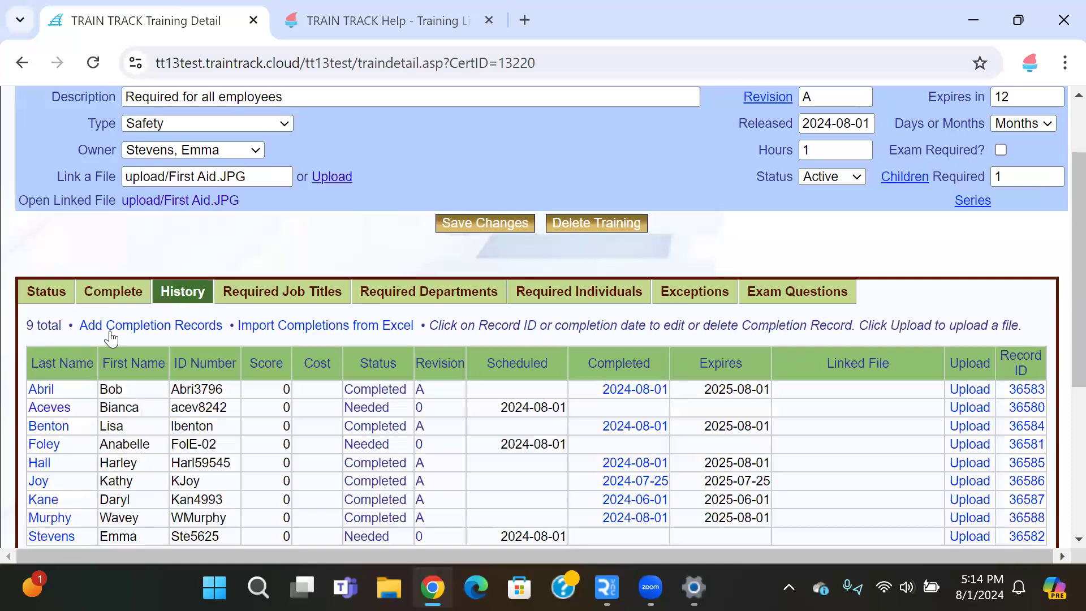
# Step: Add an individual Safety Training completion record for an employee not in the group list, completed on 2024-08-01
pyautogui.click(104, 326)
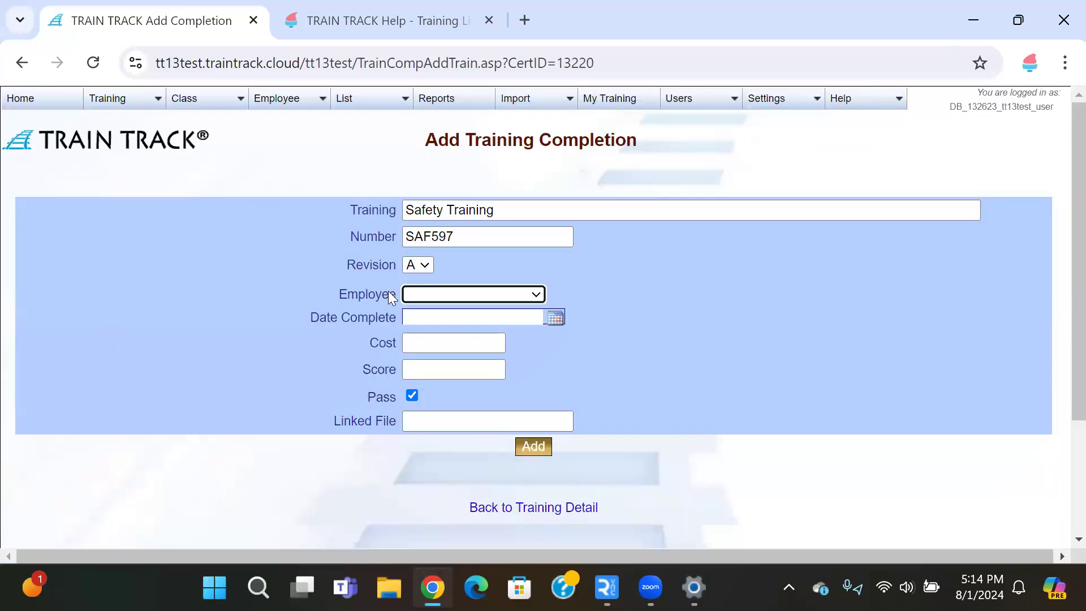
pyautogui.click(415, 294)
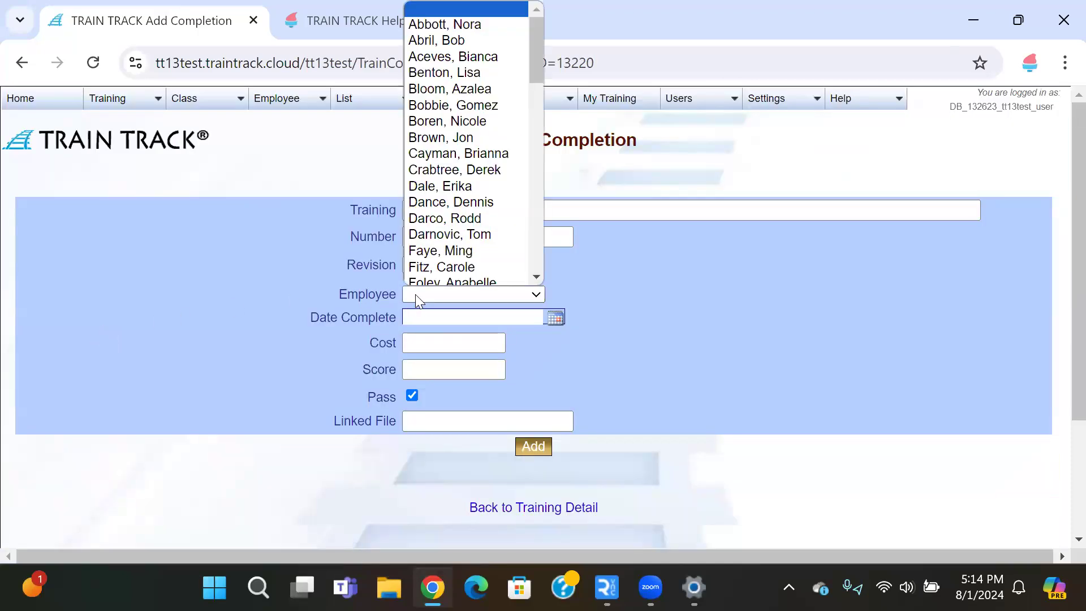
pyautogui.scroll(-15, 447, 235)
pyautogui.click(446, 229)
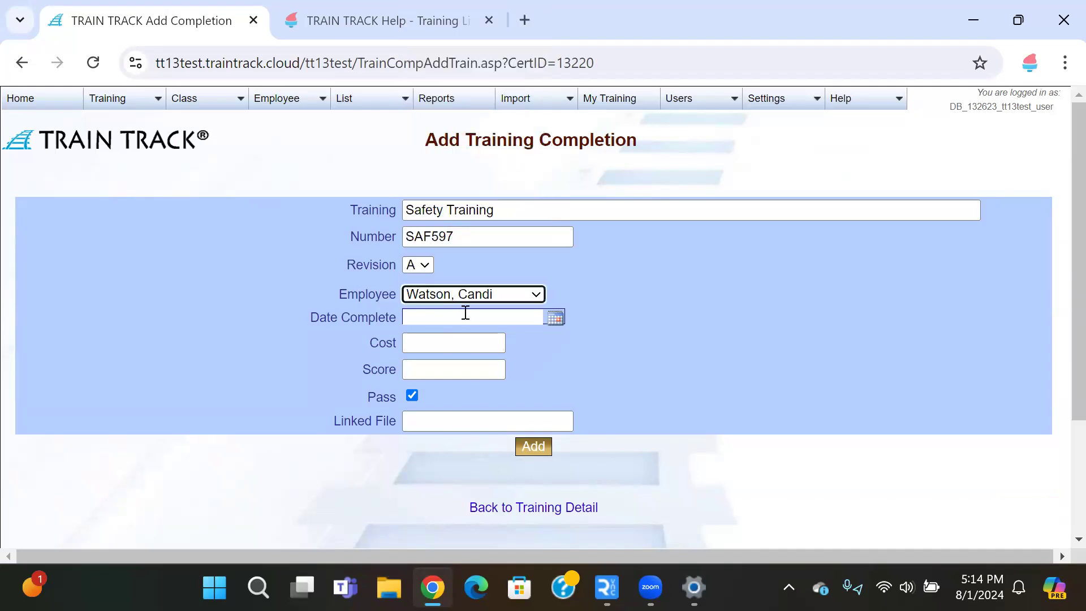
pyautogui.click(555, 317)
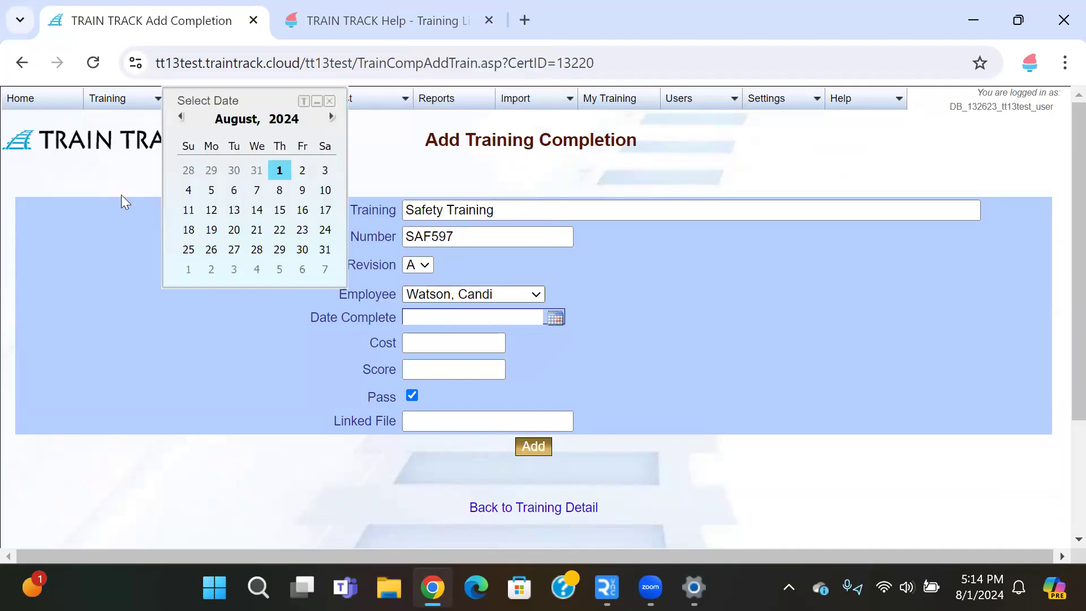
pyautogui.click(278, 169)
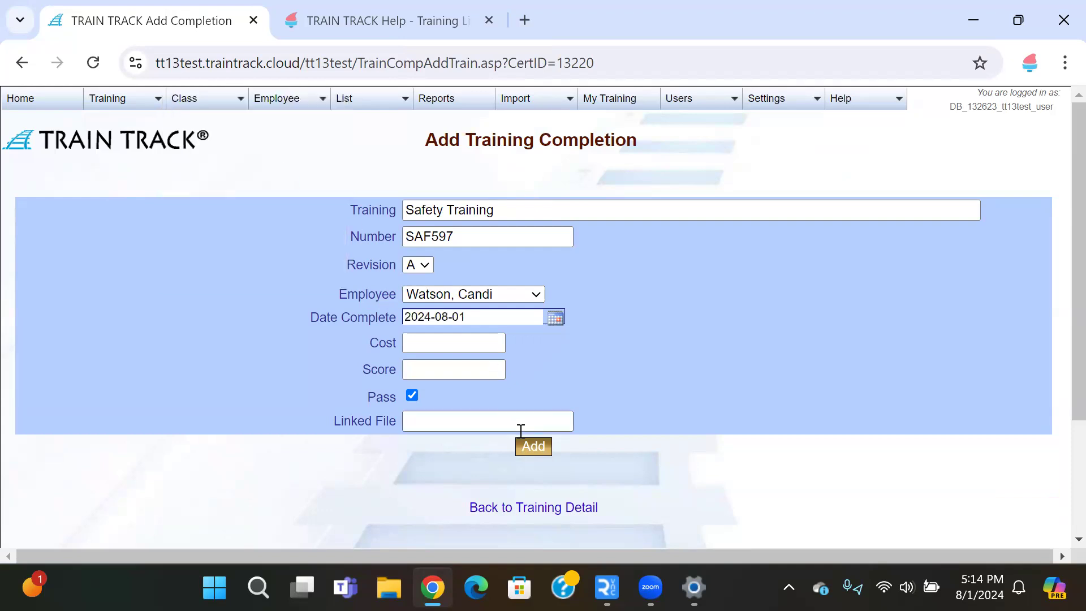
pyautogui.click(439, 418)
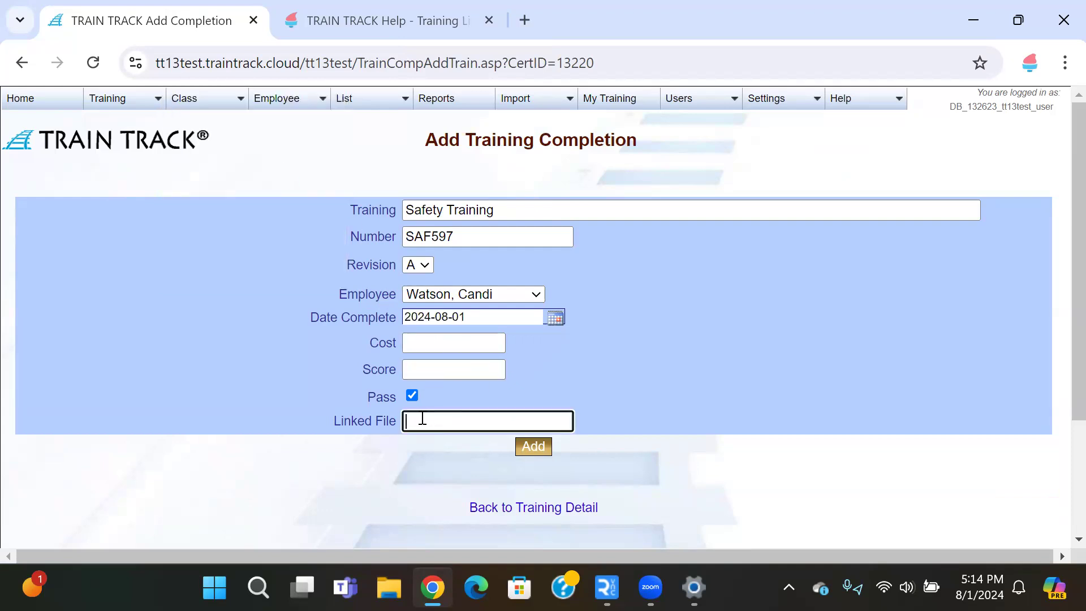
pyautogui.click(527, 447)
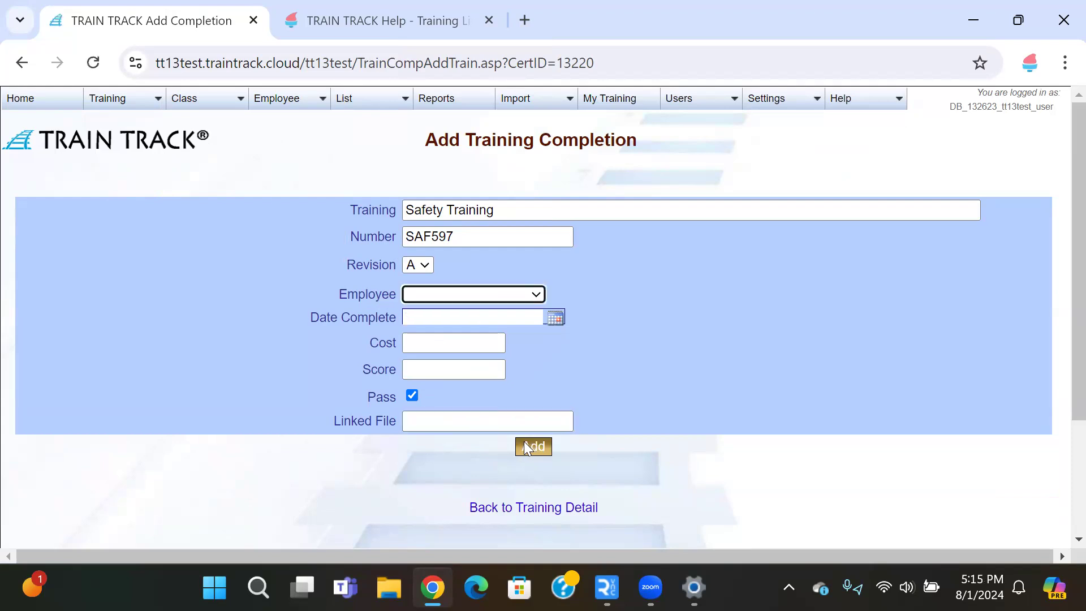
# Step: Add another individual completion record for a different employee, with the completion date 2024-07-28
pyautogui.click(526, 294)
pyautogui.scroll(-8, 517, 235)
pyautogui.click(497, 202)
pyautogui.click(554, 318)
pyautogui.click(191, 170)
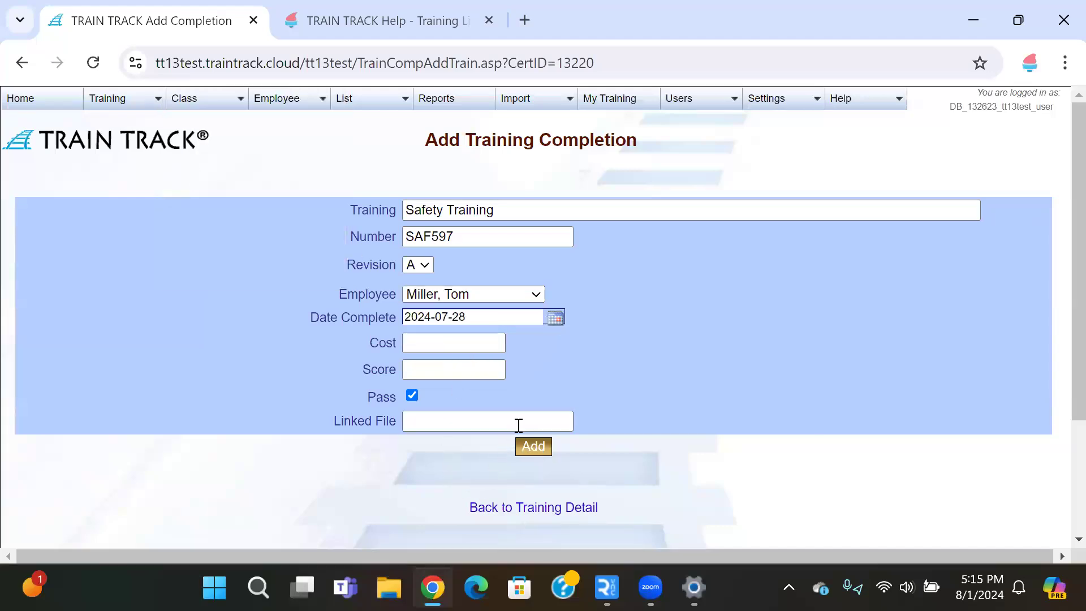
pyautogui.click(444, 418)
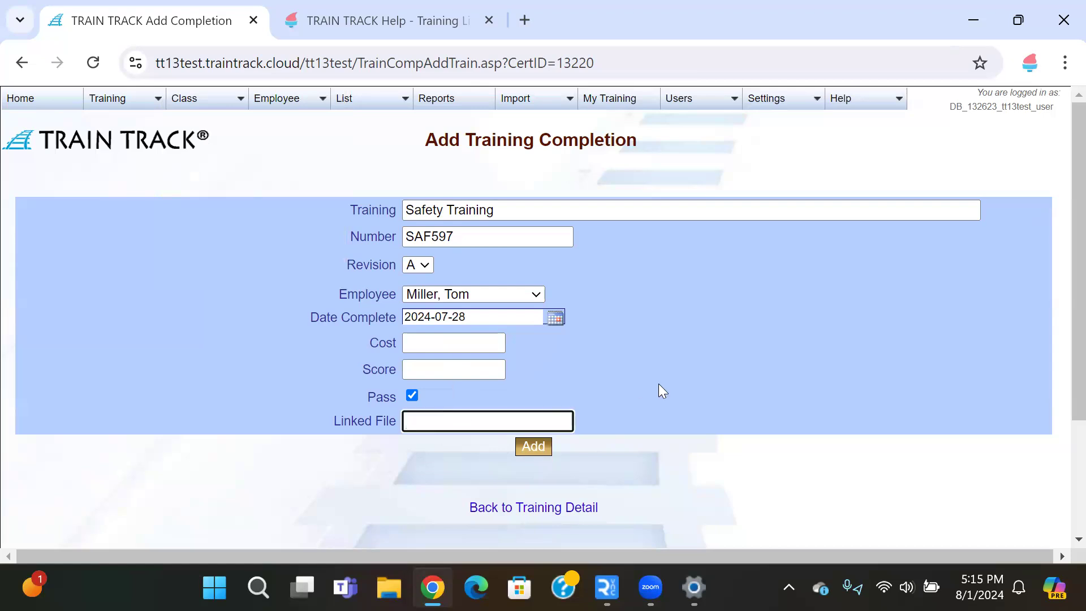
pyautogui.click(535, 446)
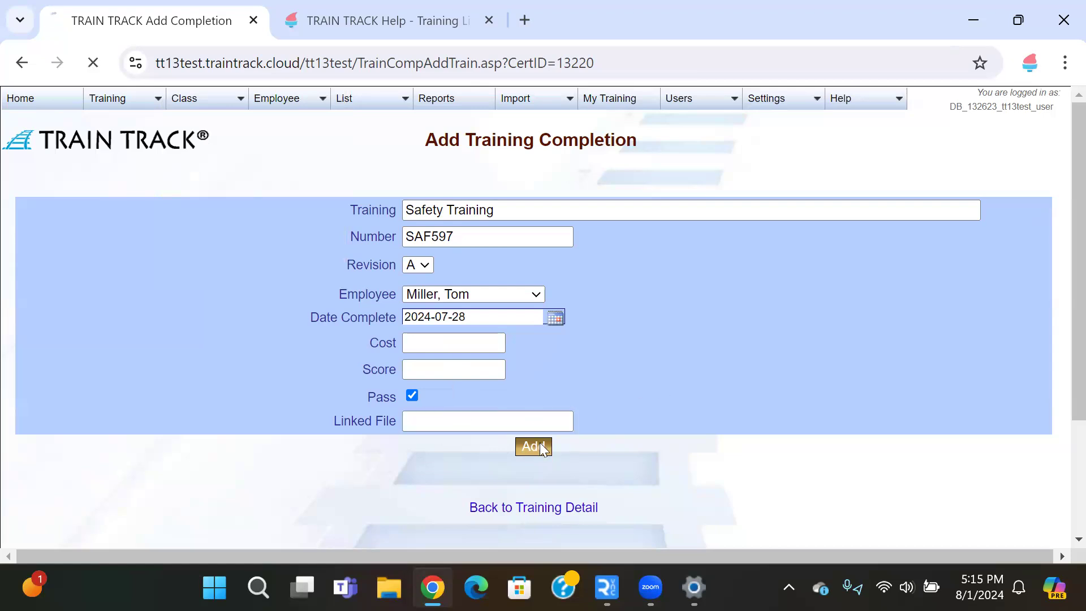
# Step: Return to the training detail and compare its status, completed and history lists
pyautogui.click(487, 511)
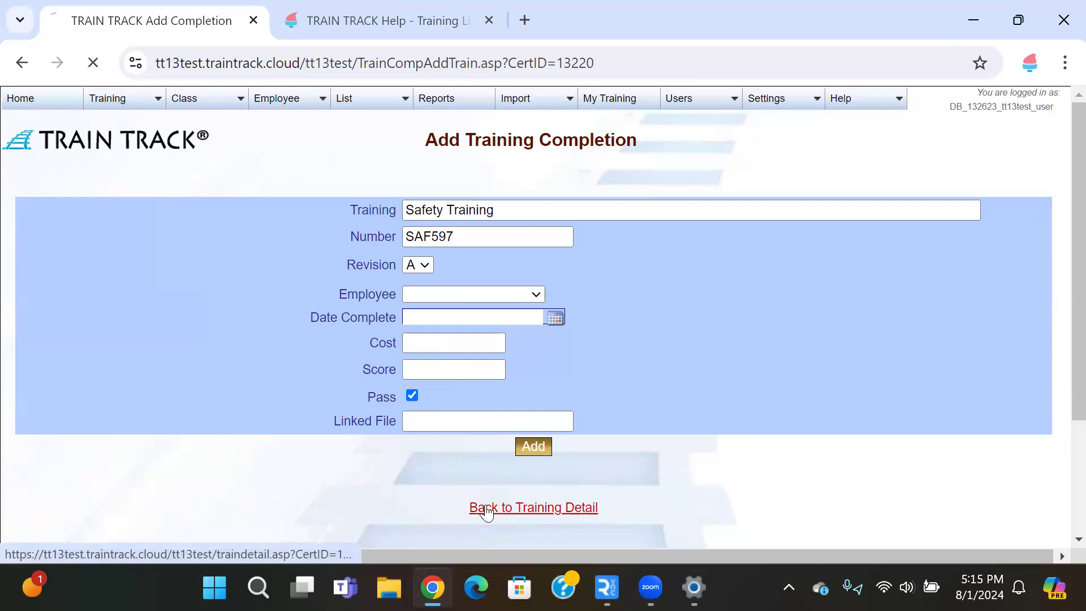
pyautogui.scroll(-2, 175, 330)
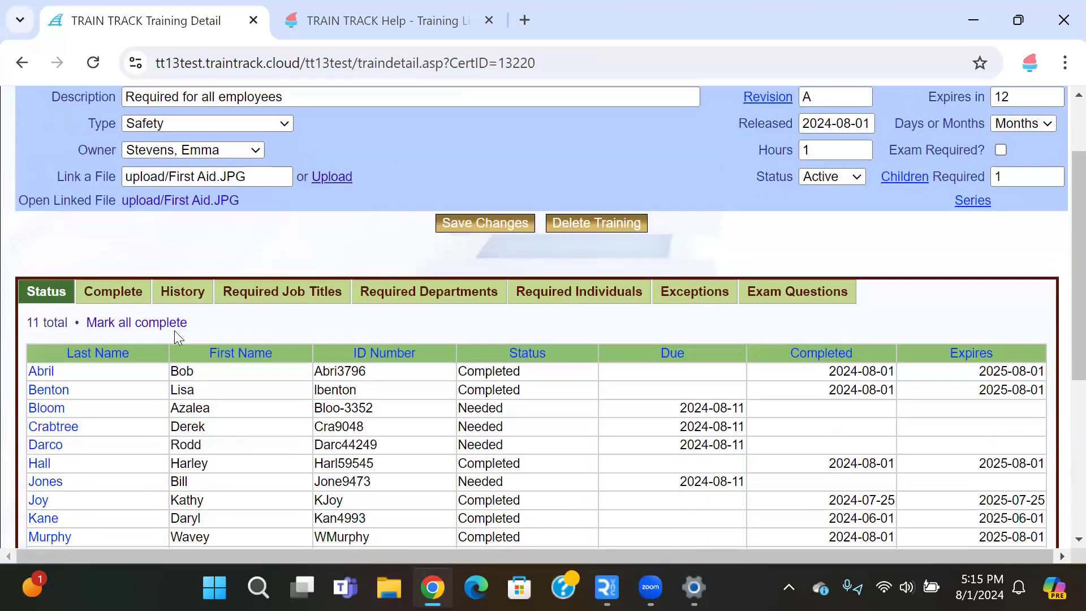
pyautogui.scroll(-2, 174, 331)
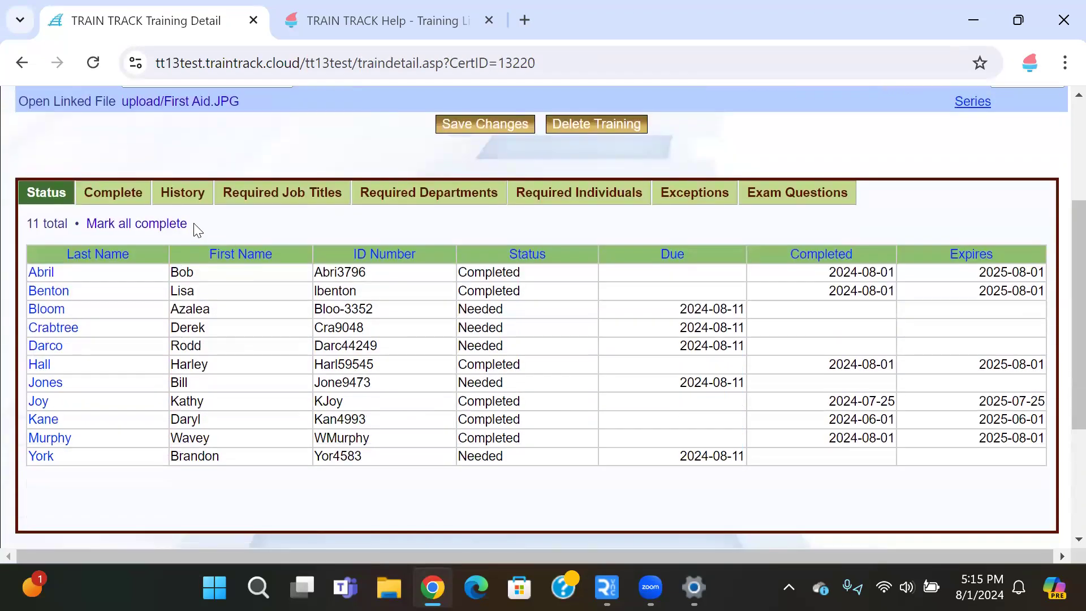
pyautogui.click(125, 201)
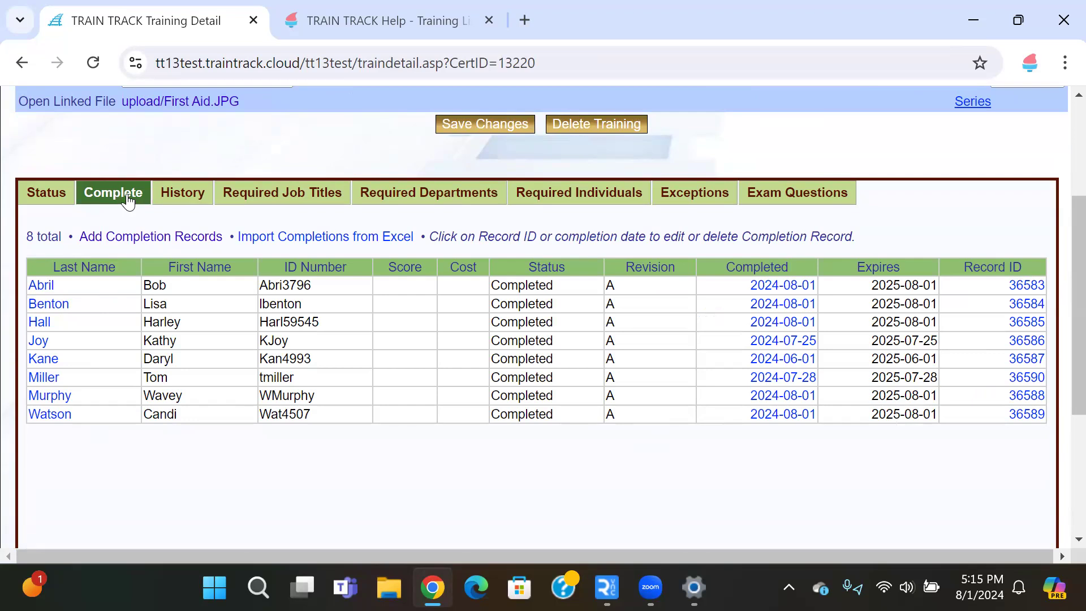
pyautogui.click(188, 200)
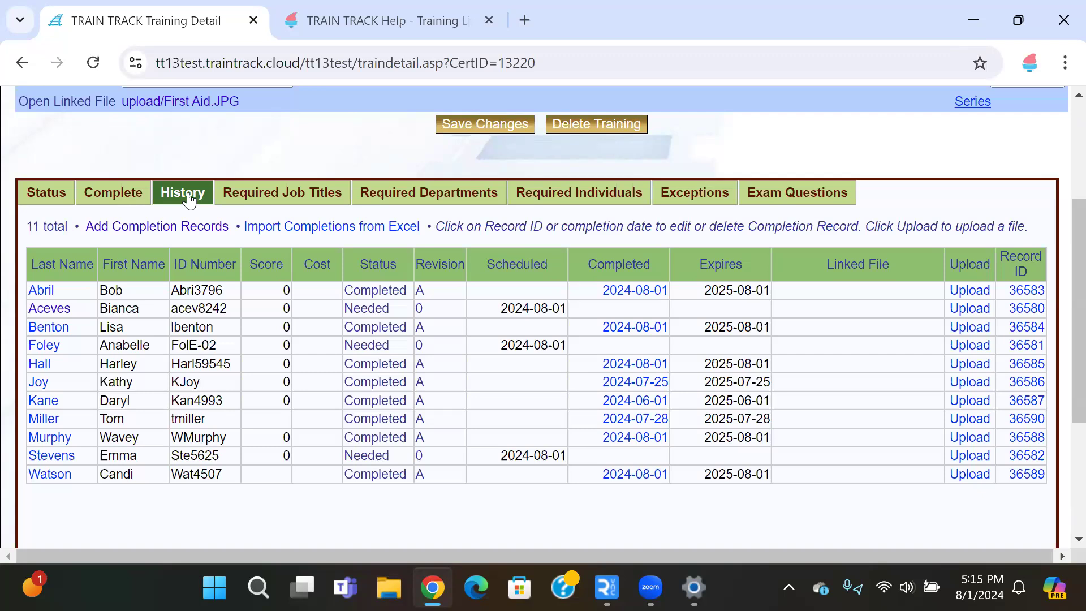
pyautogui.click(106, 194)
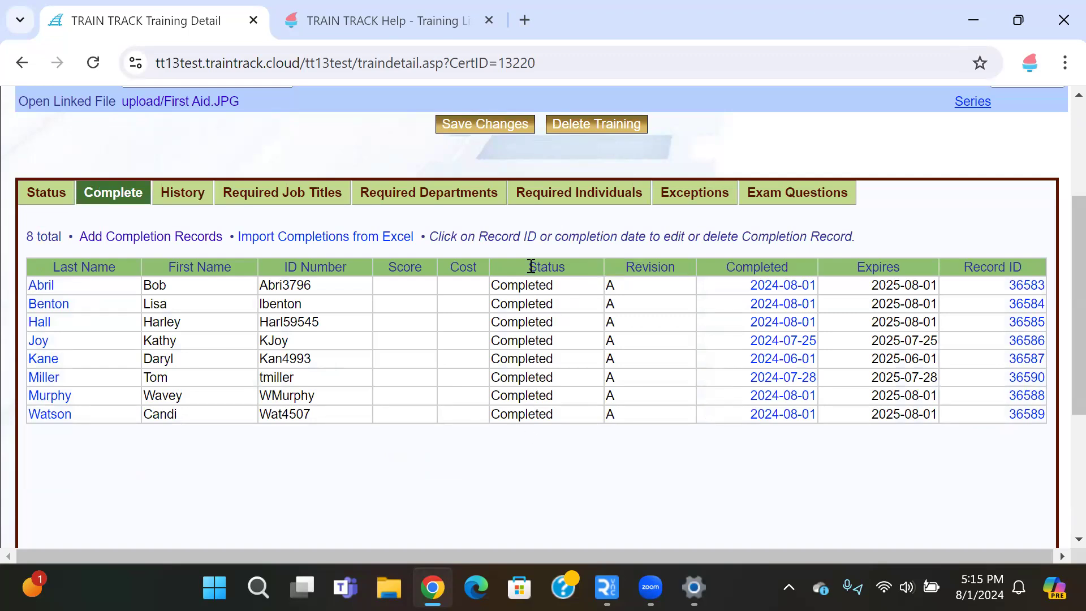
pyautogui.scroll(4, 192, 210)
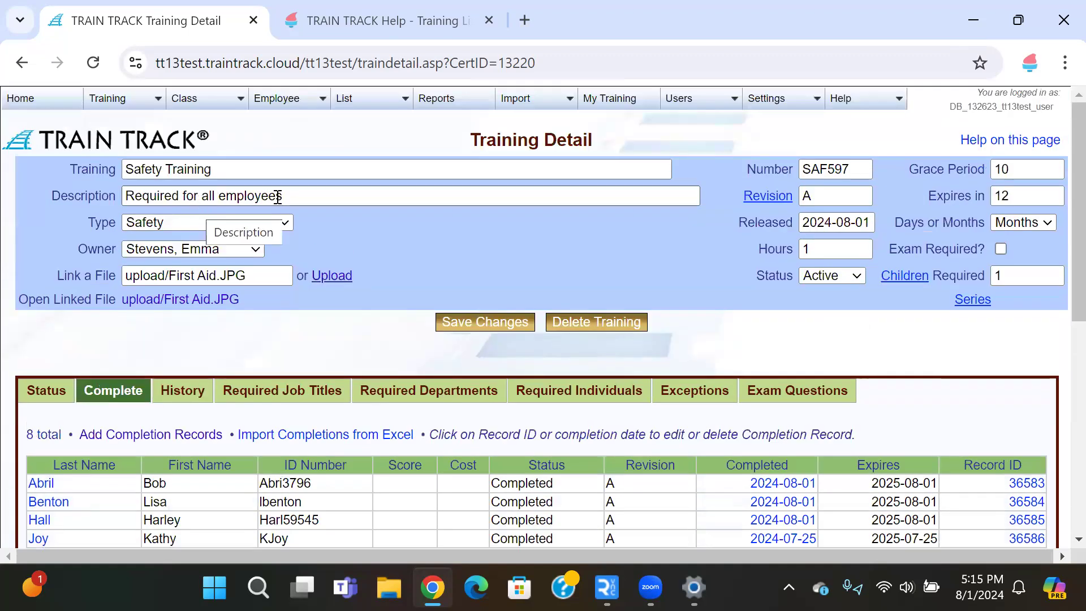
# Step: Open the first employee's record from the employee list and bring up the form to mark all their required training complete
pyautogui.moveTo(524, 104)
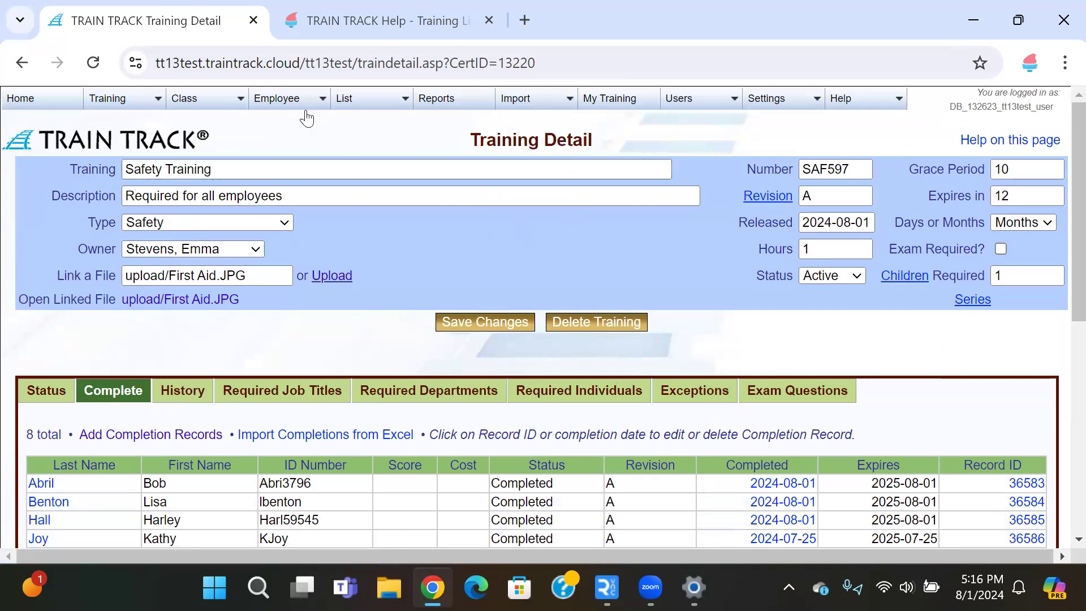
pyautogui.moveTo(274, 105)
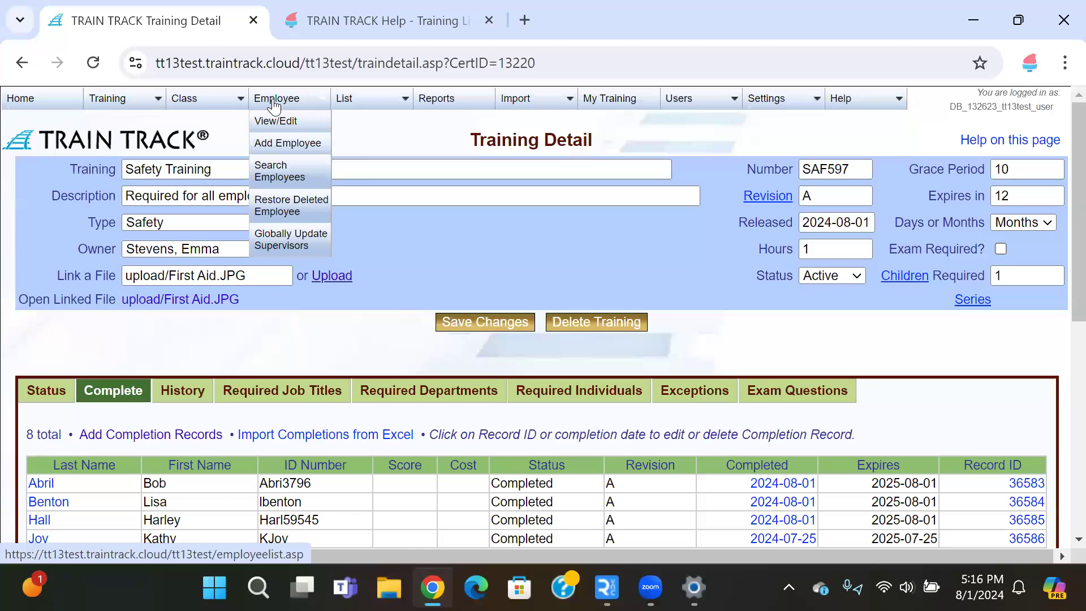
pyautogui.click(274, 102)
pyautogui.click(38, 259)
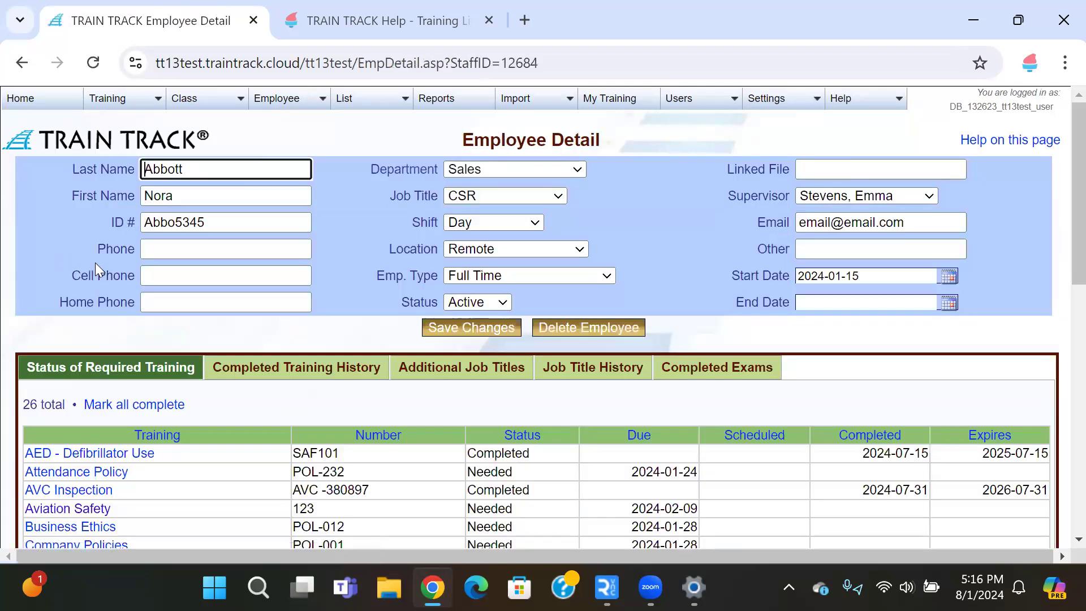
pyautogui.click(136, 405)
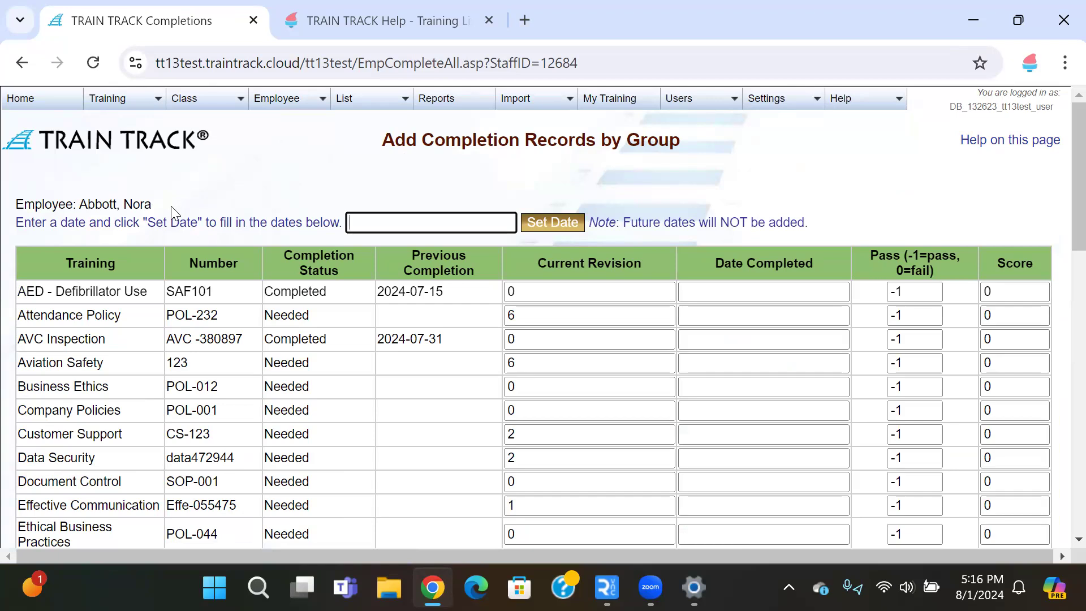
# Step: Fill in 7/15/2024 as the completion date for all of the employee's trainings in the group form
pyautogui.scroll(-2, 170, 206)
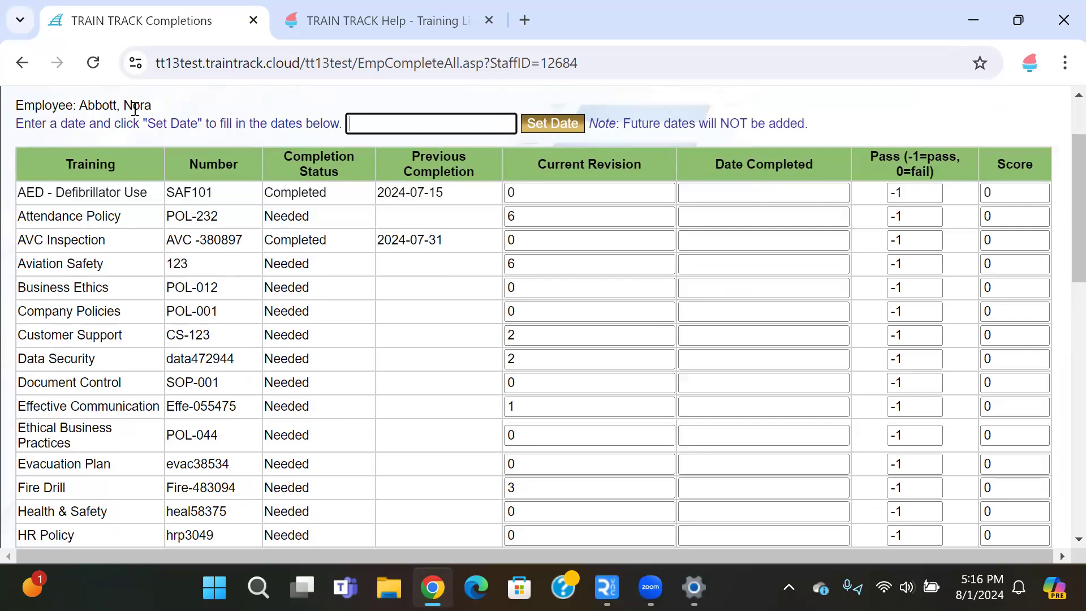
pyautogui.scroll(2, 134, 109)
pyautogui.click(374, 221)
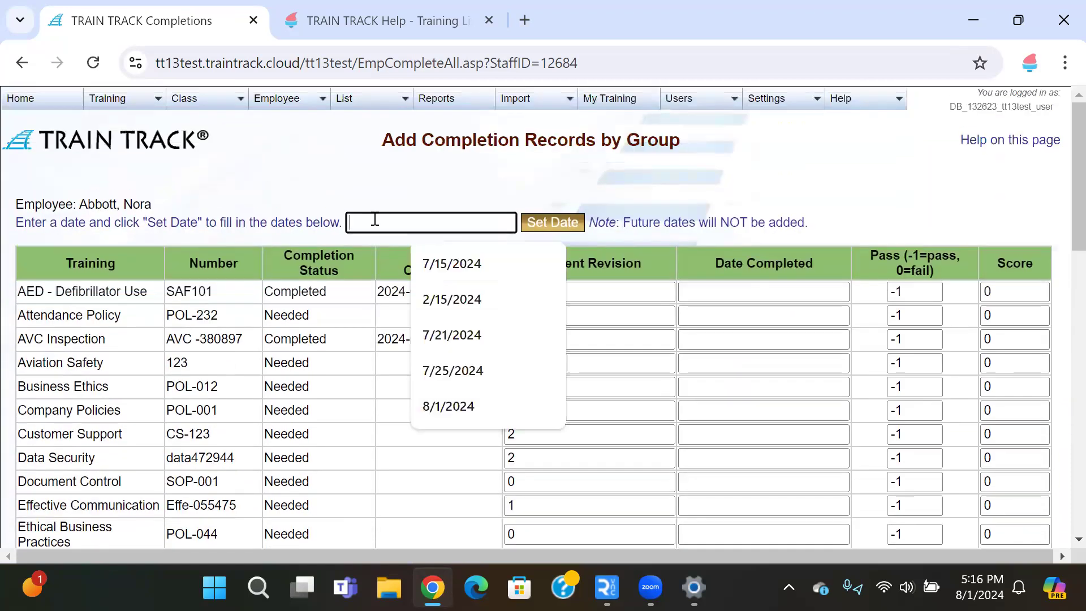
pyautogui.click(447, 264)
pyautogui.click(553, 222)
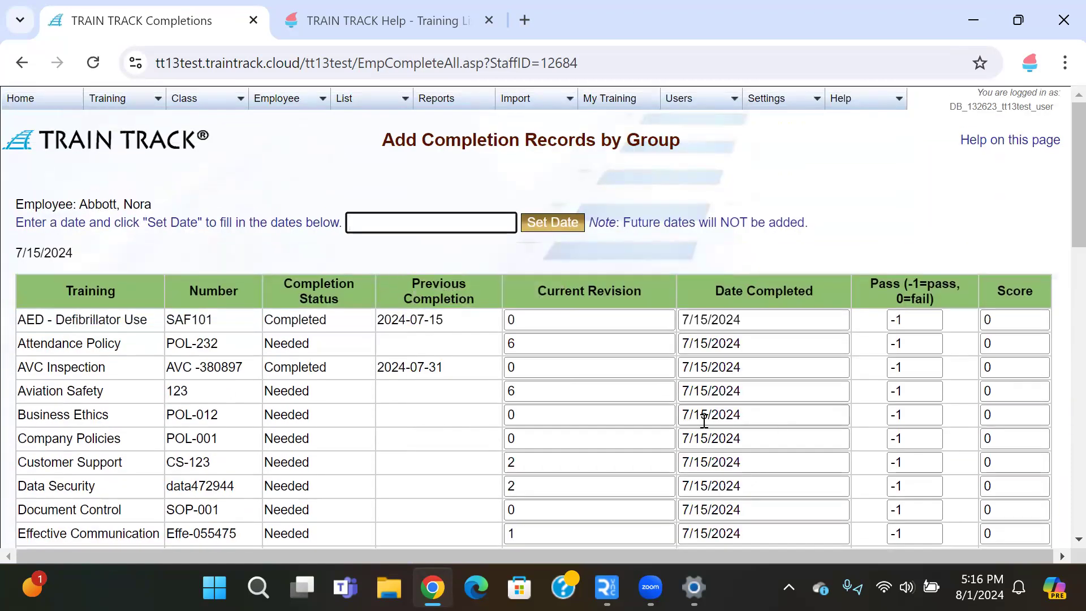
# Step: Clear the completion dates for Business Ethics, Document Control and AVC Inspection
pyautogui.click(704, 418)
pyautogui.press('Delete')
pyautogui.click(701, 502)
pyautogui.press('Delete')
pyautogui.click(775, 366)
pyautogui.press('Delete')
# Step: Change the completion dates to 7/11/2024 for Aviation Safety and 7/25/2024 for Company Policies, and check the whole form
pyautogui.doubleClick(701, 391)
pyautogui.write('11')
pyautogui.doubleClick(701, 438)
pyautogui.write('25')
pyautogui.click(659, 266)
pyautogui.scroll(-3, 661, 271)
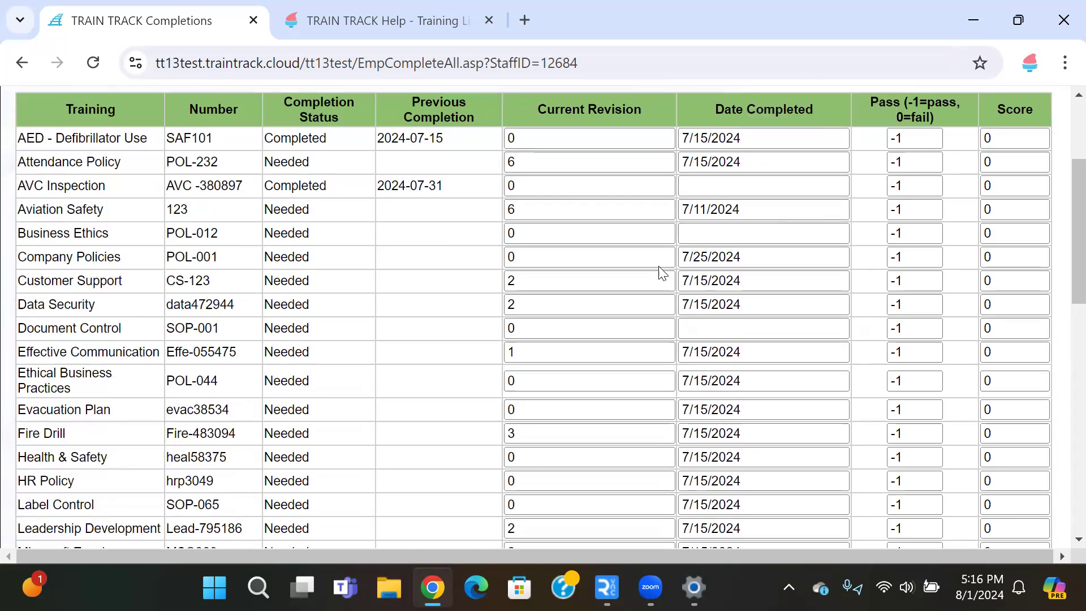
pyautogui.scroll(-5, 659, 266)
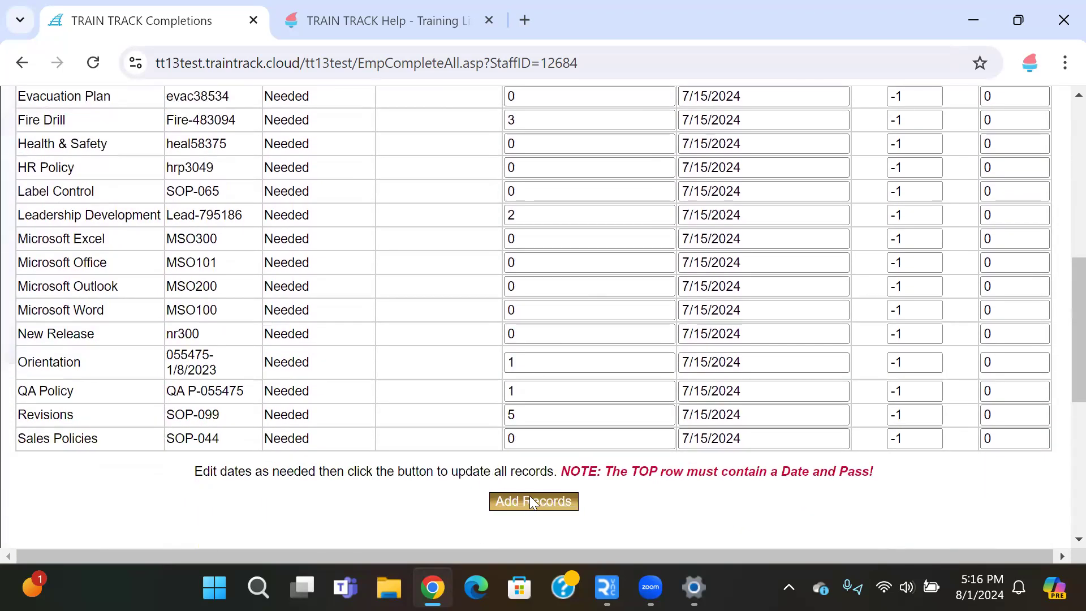
pyautogui.scroll(10, 371, 439)
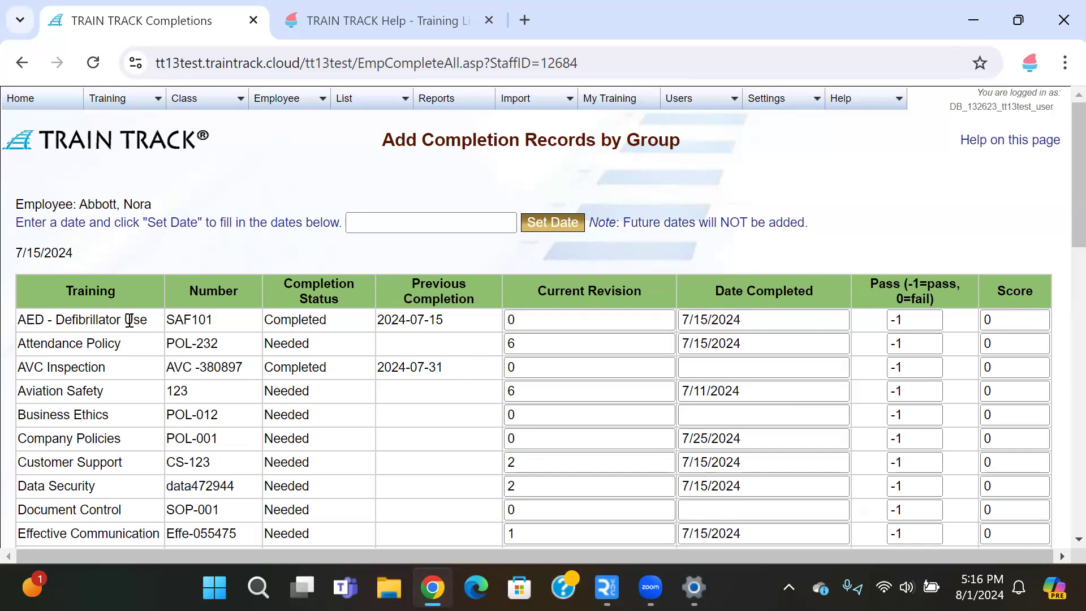
# Step: Return to the employee list, sort it by ID number in ascending order, and choose Inactive as the status to show
pyautogui.click(268, 100)
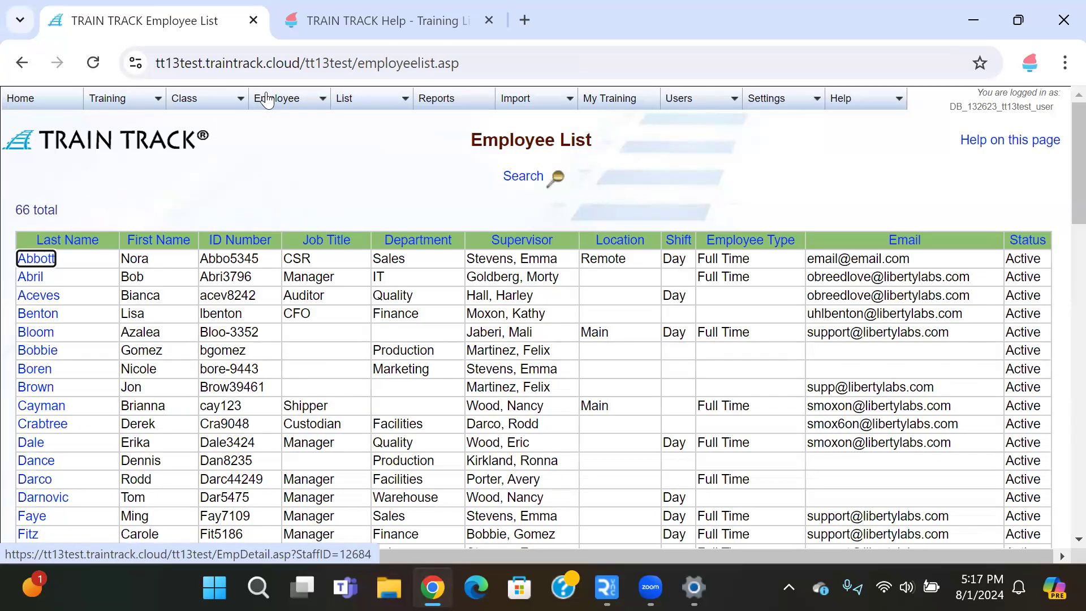
pyautogui.moveTo(277, 98)
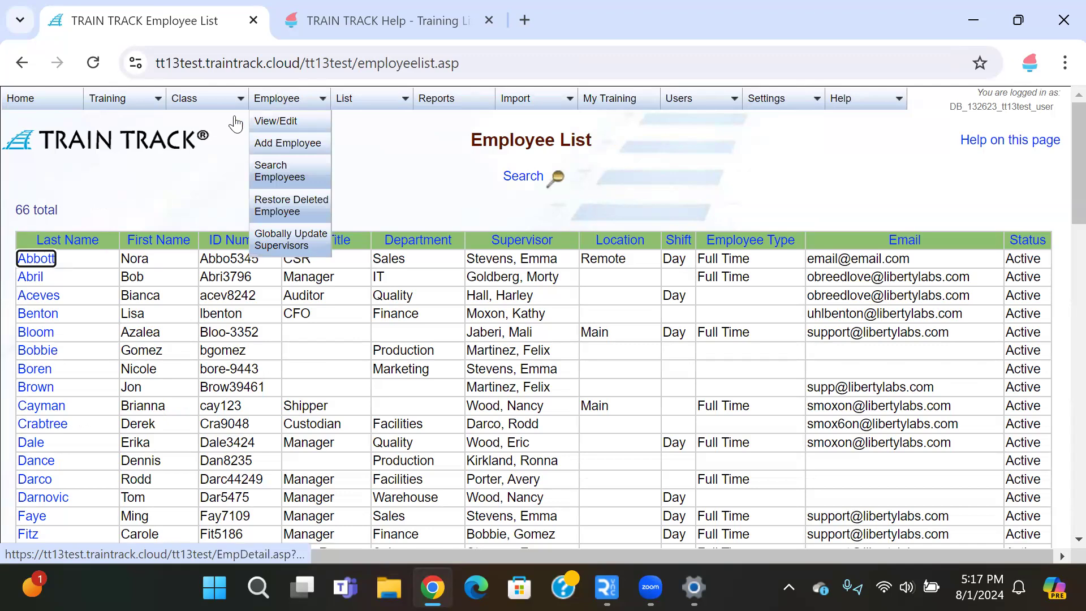
pyautogui.click(220, 244)
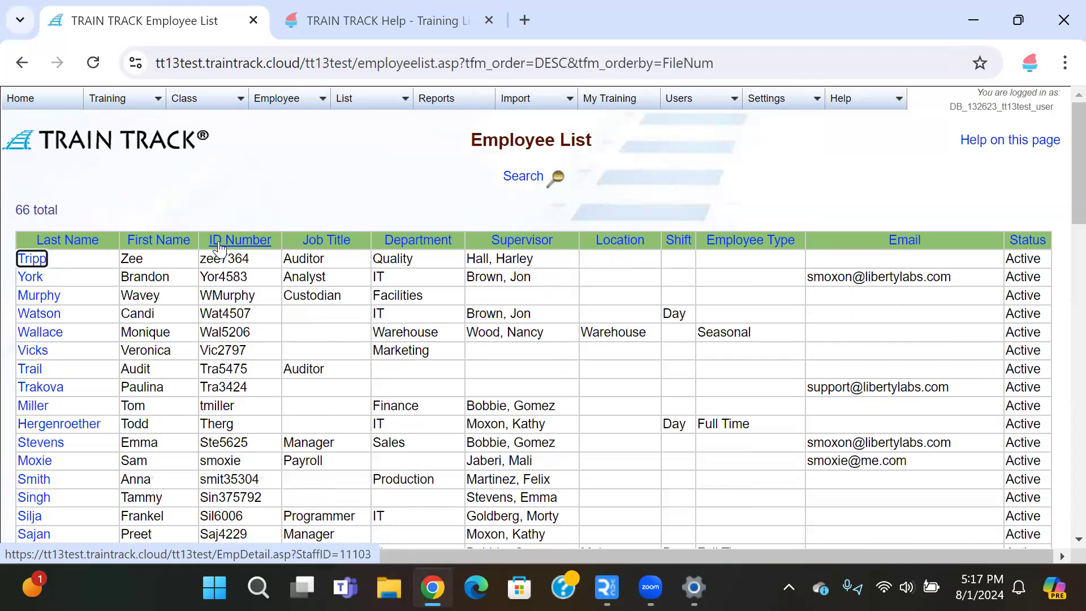
pyautogui.click(224, 243)
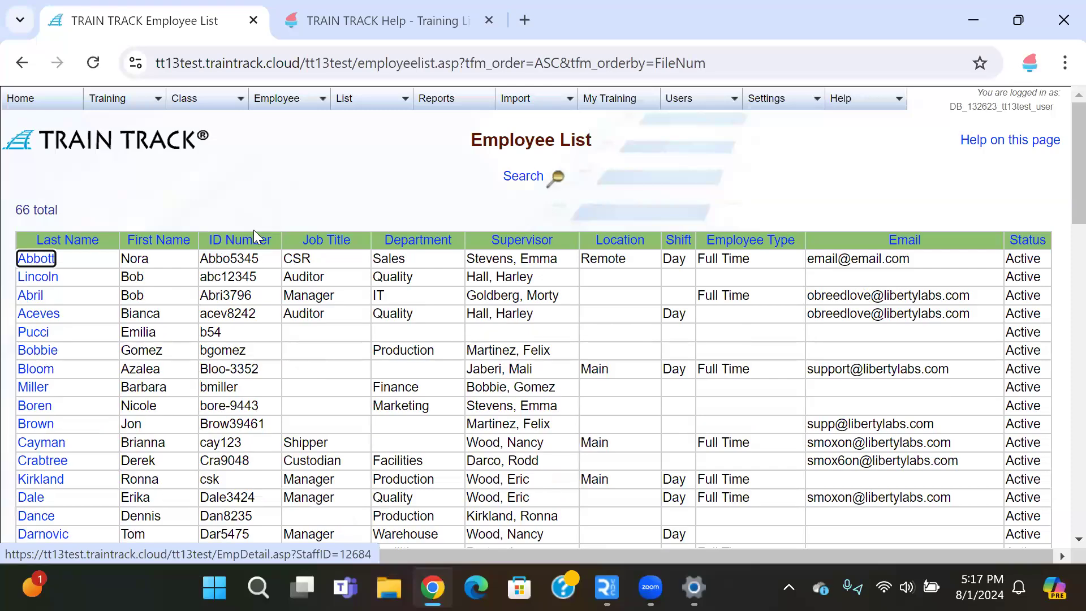
pyautogui.scroll(-15, 451, 180)
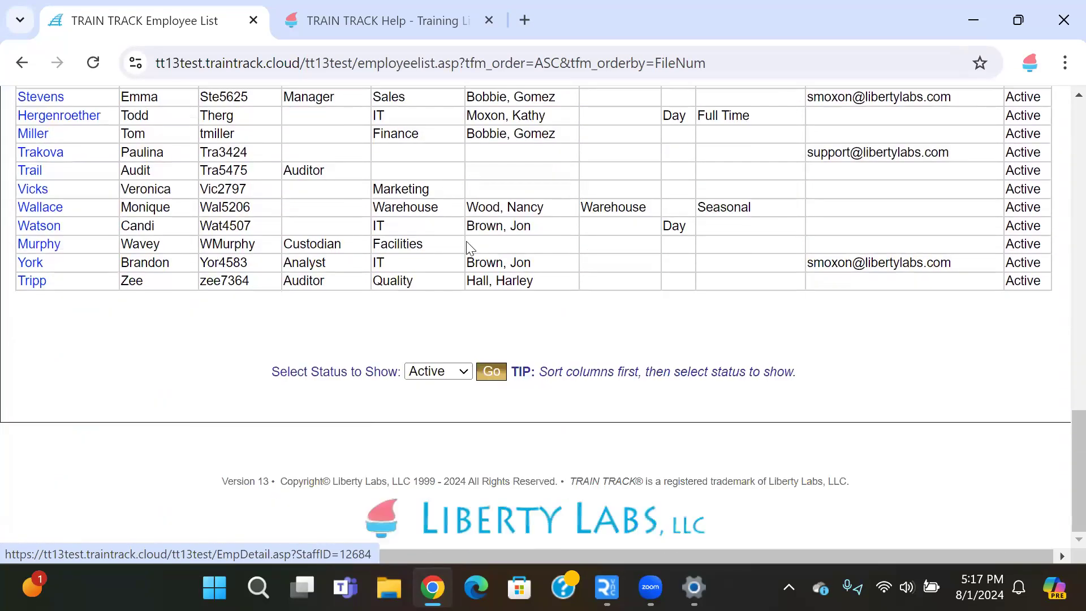
pyautogui.click(464, 372)
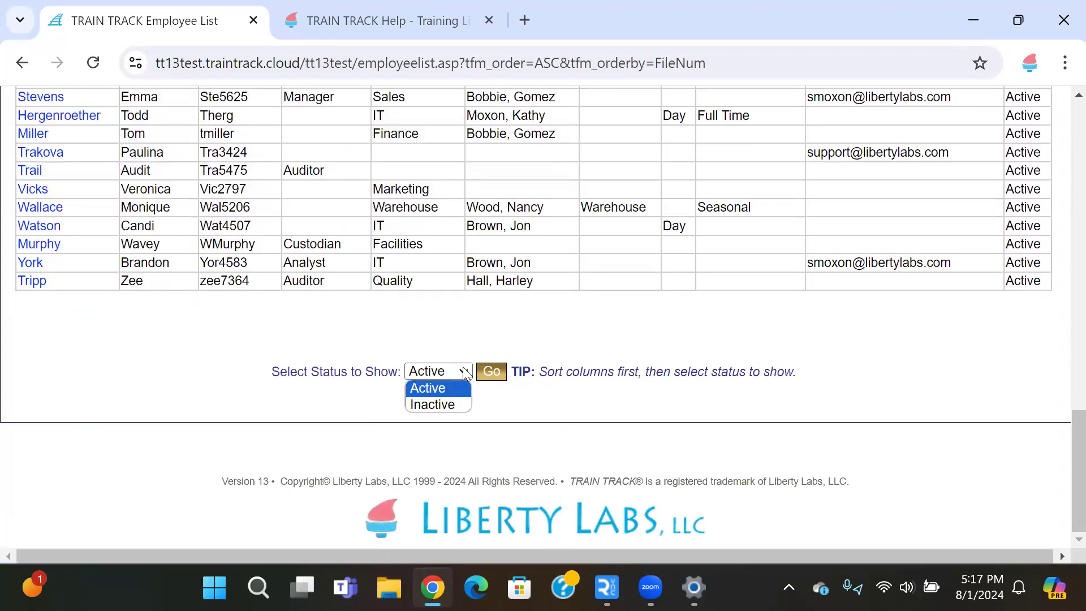
pyautogui.click(444, 404)
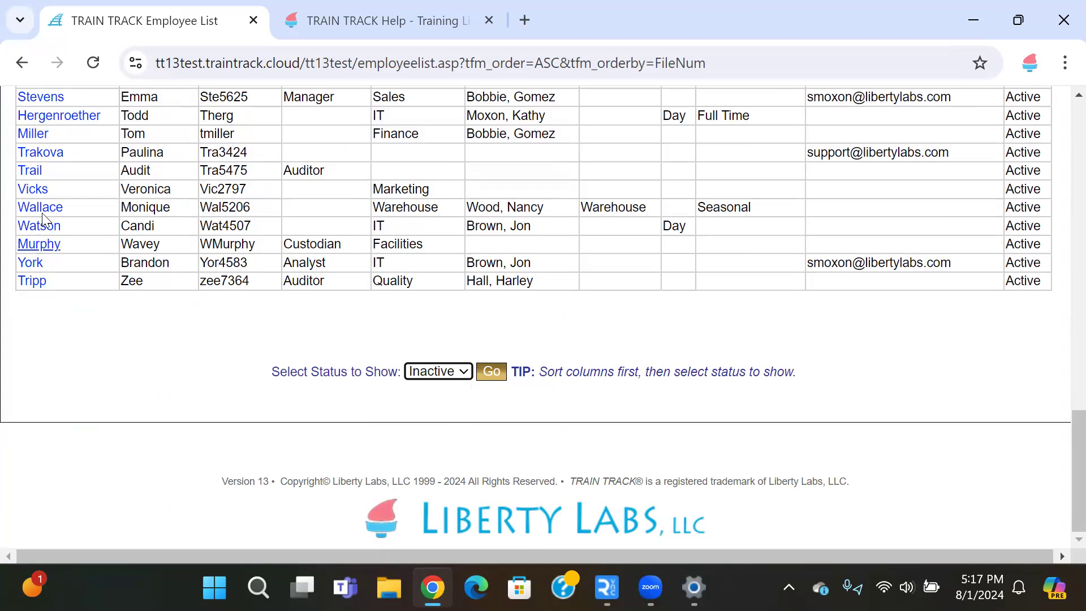
# Step: Open the record of an employee lacking a department and job title, and set them to Finance and Payroll
pyautogui.click(47, 159)
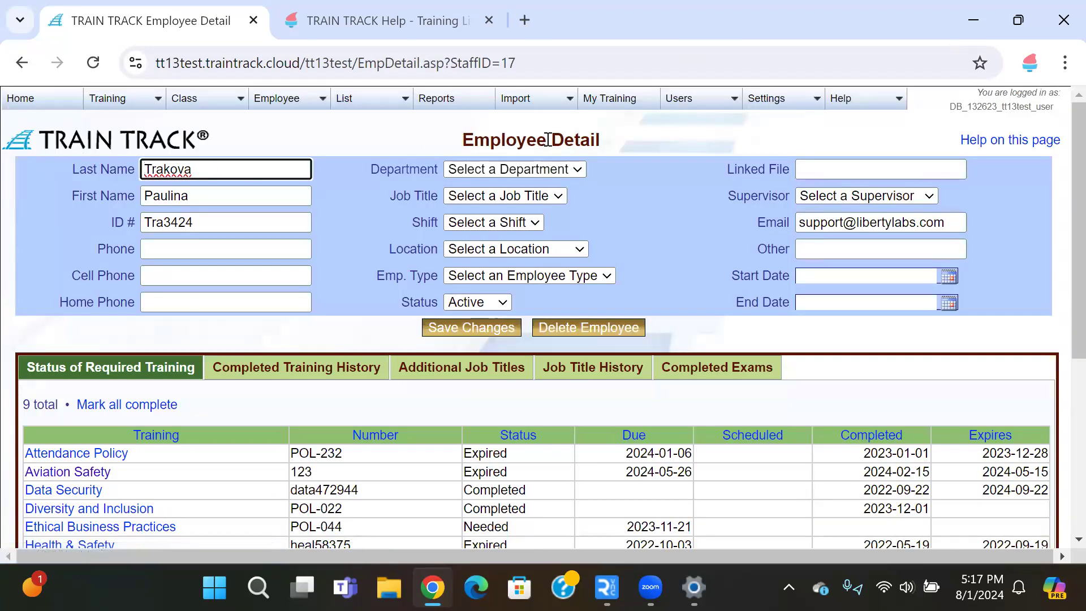
pyautogui.moveTo(286, 104)
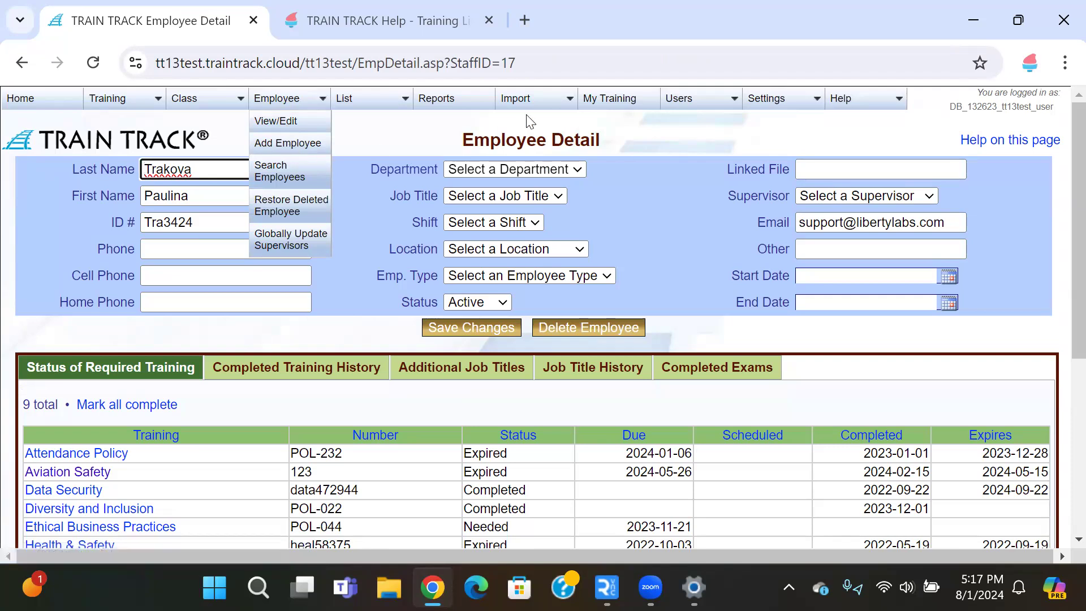
pyautogui.moveTo(527, 106)
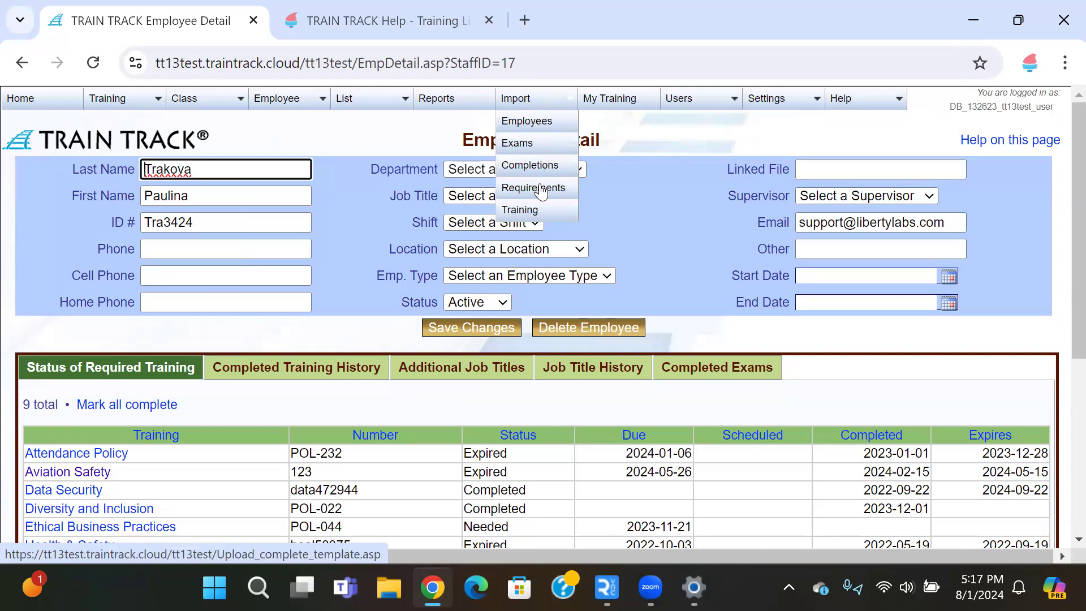
pyautogui.click(357, 169)
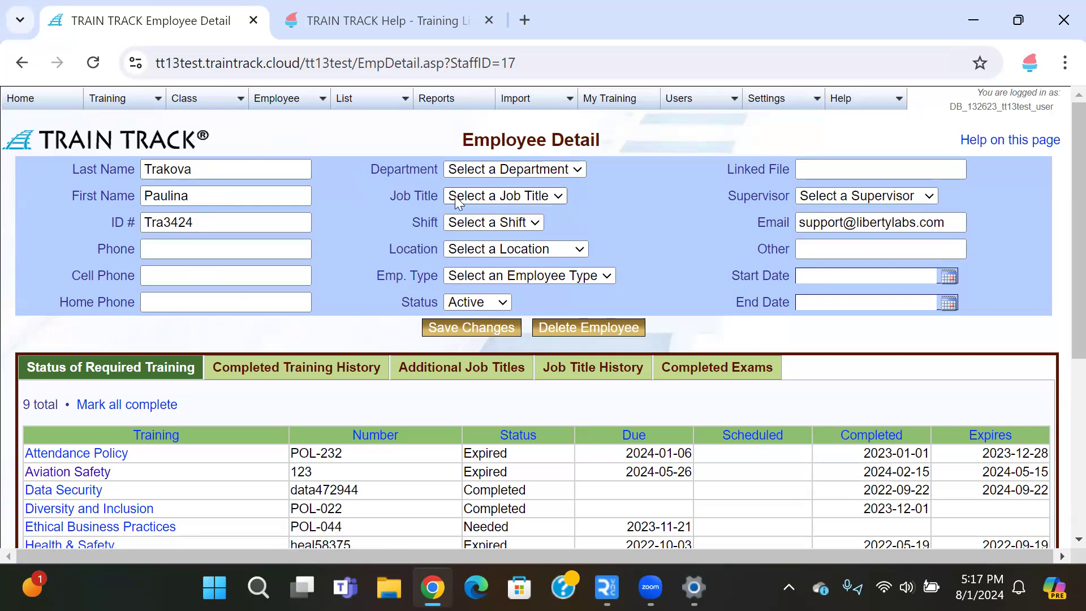
pyautogui.click(490, 171)
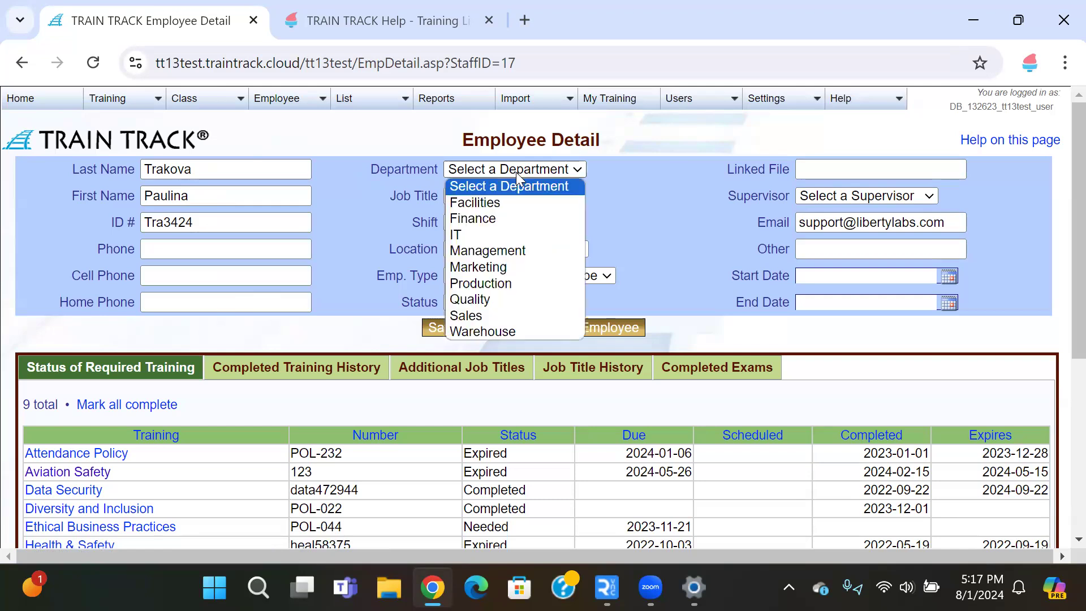
pyautogui.click(530, 218)
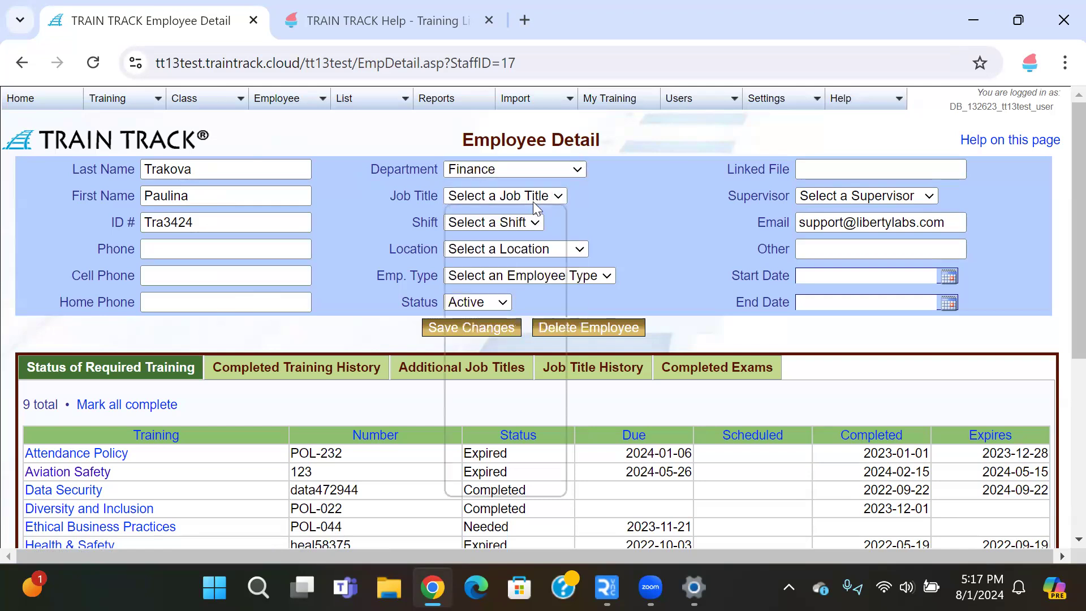
pyautogui.click(533, 200)
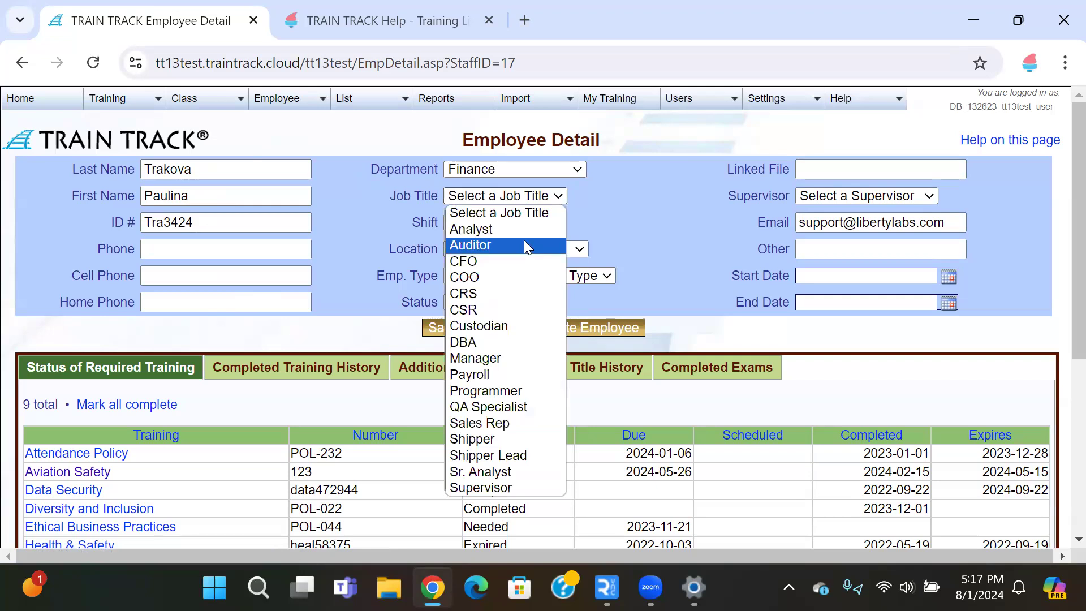
pyautogui.click(509, 375)
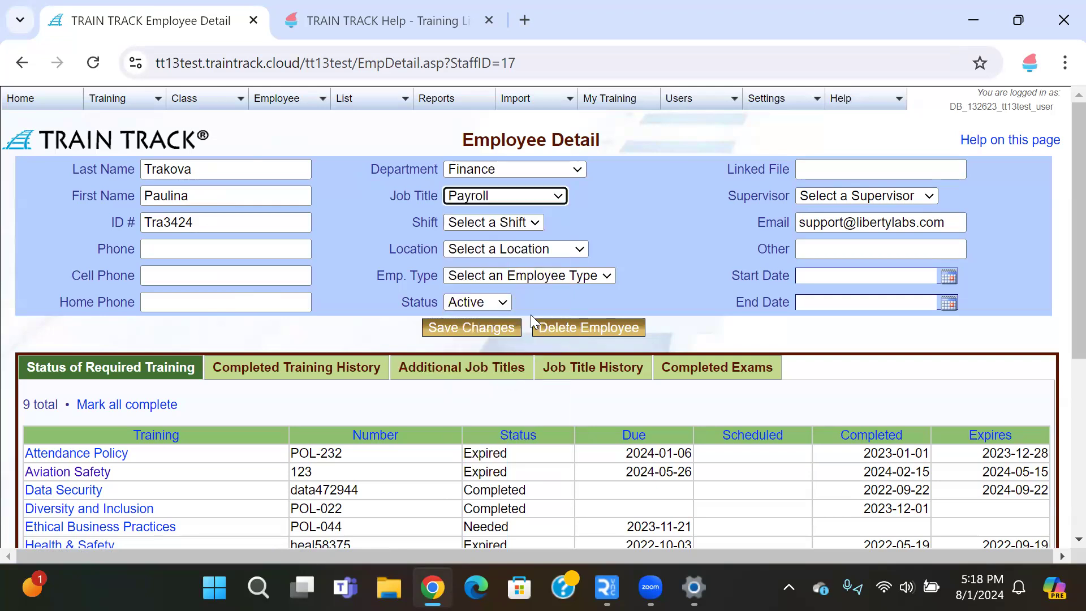
# Step: Set the employee's shift to Day, location to Bothell and employee type to Full Time
pyautogui.click(490, 226)
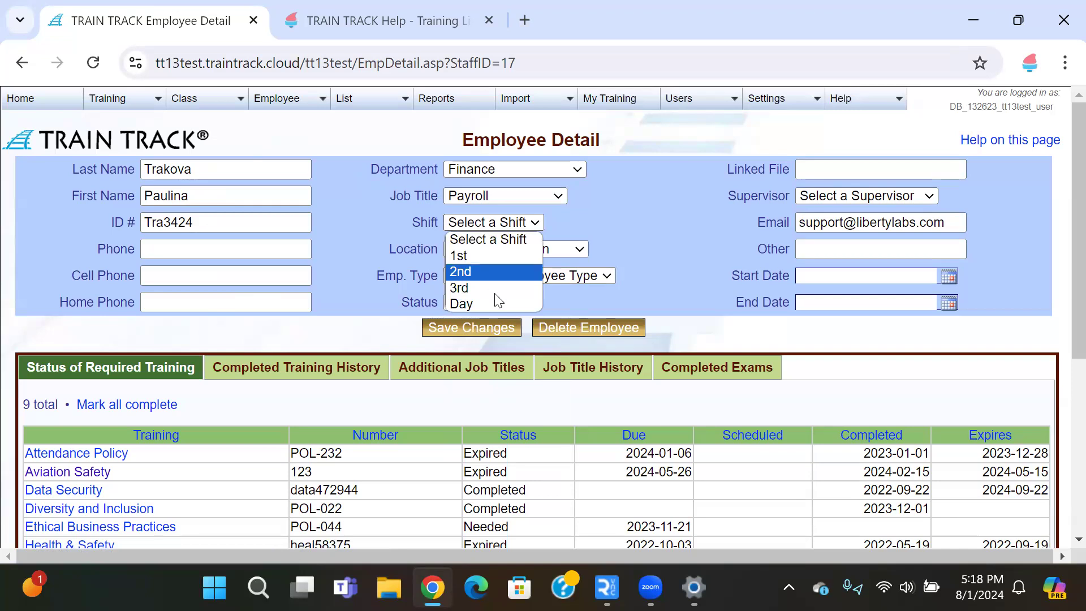
pyautogui.click(493, 304)
pyautogui.click(495, 247)
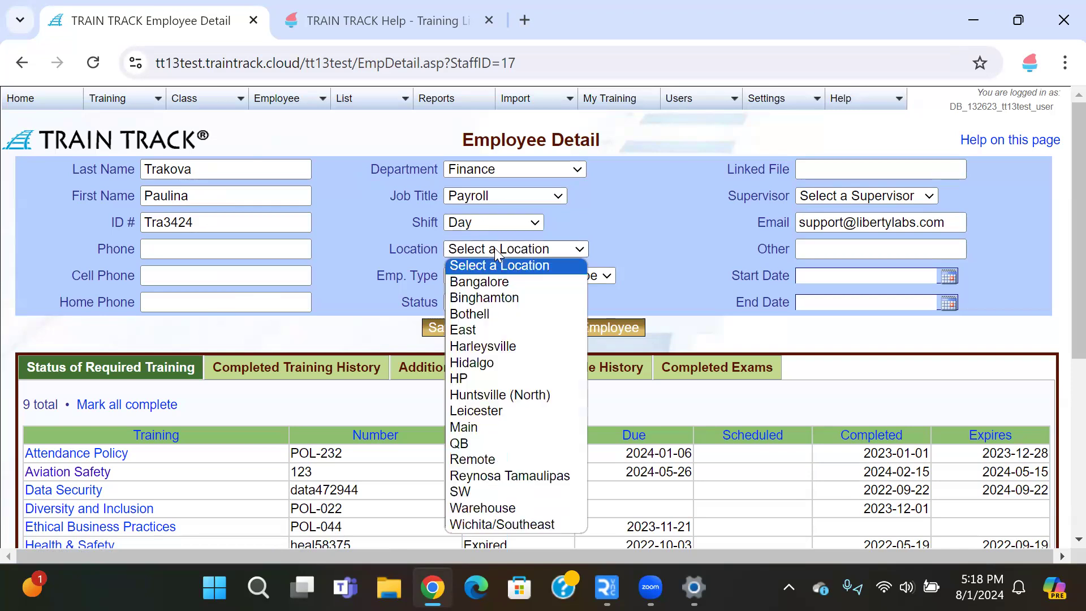
pyautogui.click(507, 312)
pyautogui.click(497, 278)
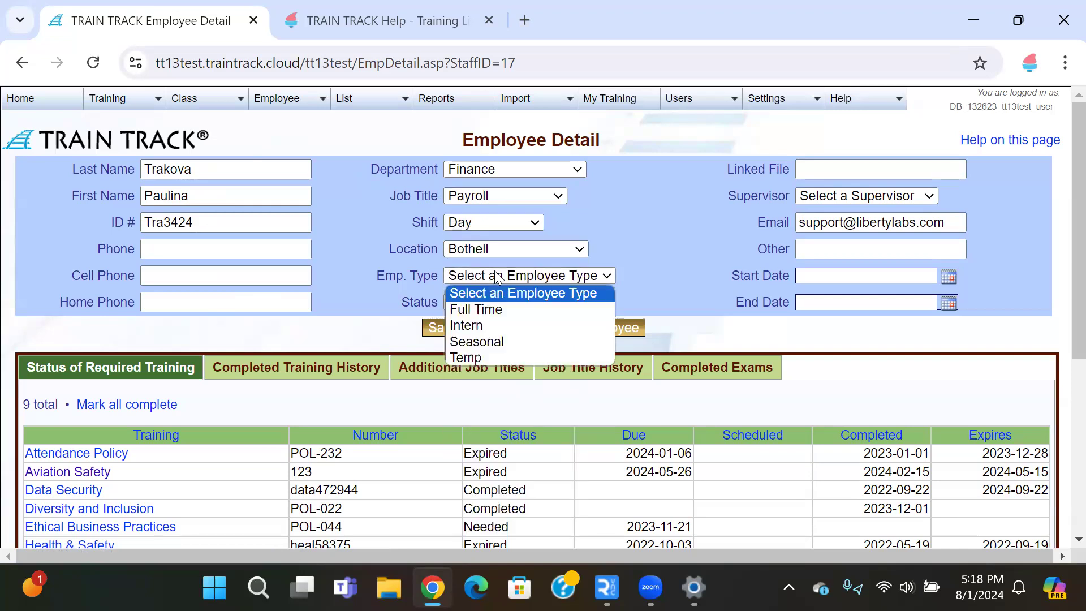
pyautogui.click(499, 309)
pyautogui.click(496, 305)
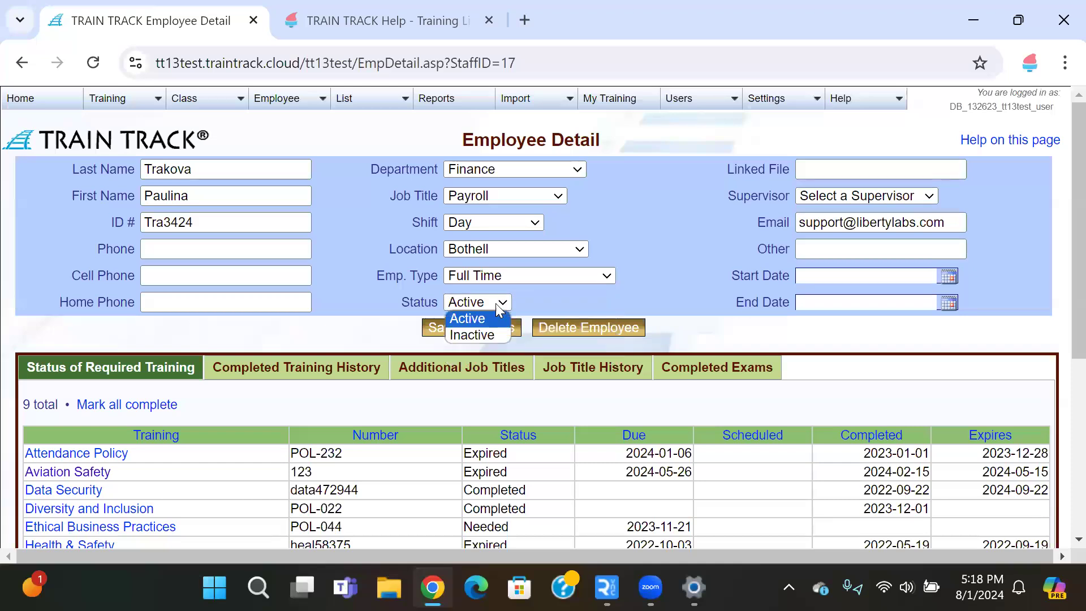
pyautogui.click(495, 303)
pyautogui.click(495, 303)
pyautogui.click(496, 303)
# Step: Assign the second person in the supervisor list as the employee's supervisor, and select the email address in the record
pyautogui.click(815, 168)
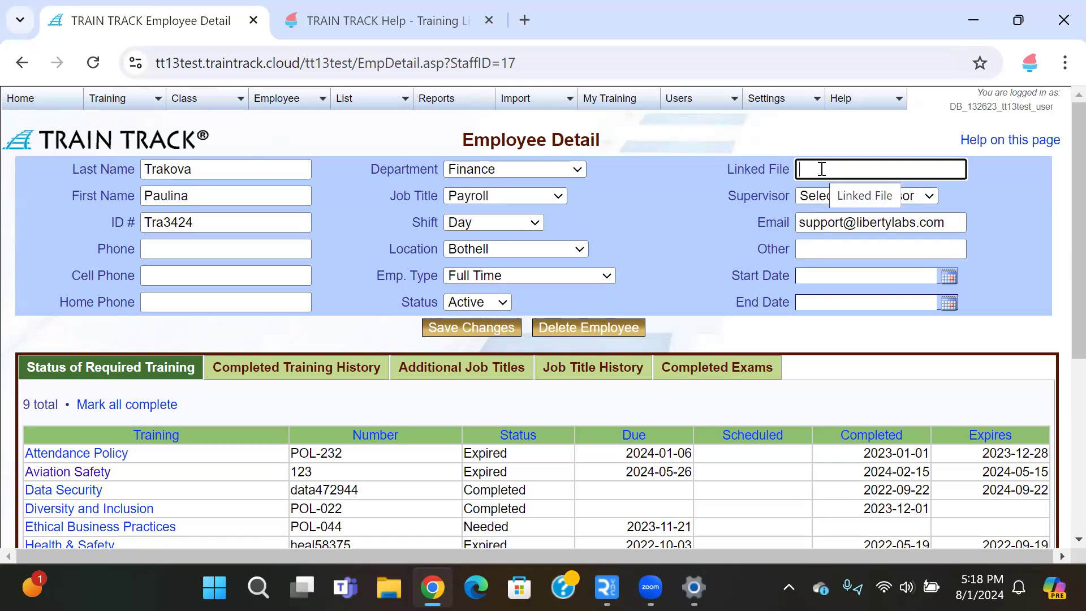
pyautogui.click(824, 198)
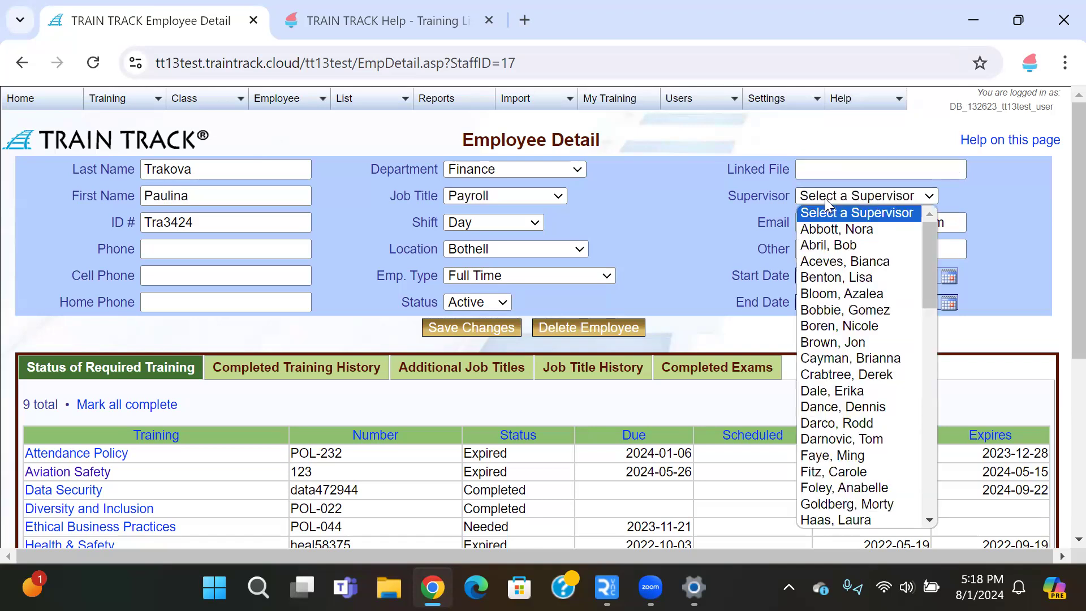
pyautogui.click(849, 246)
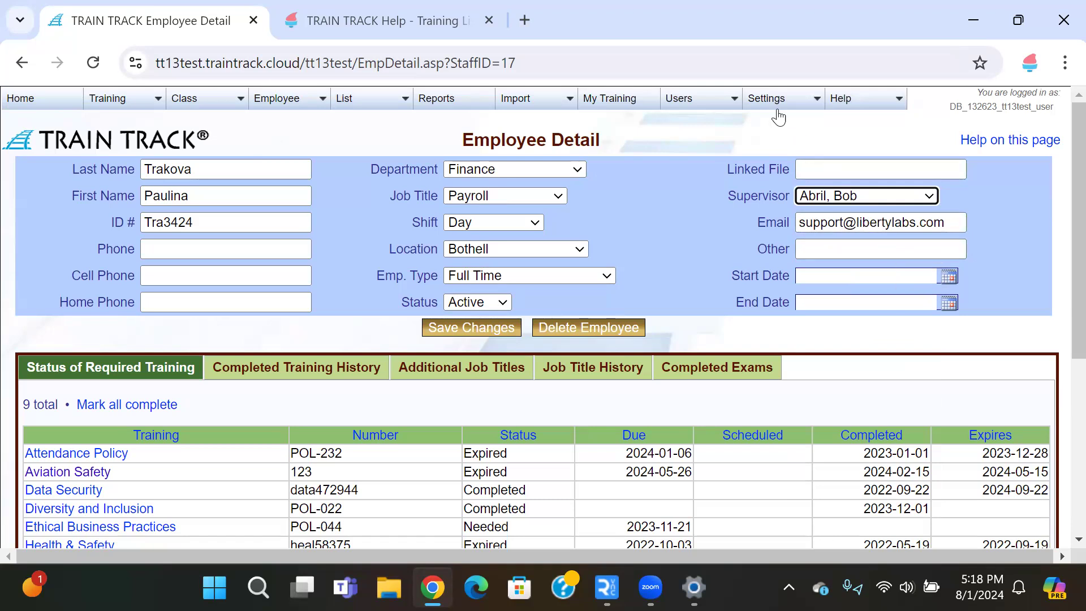
pyautogui.moveTo(780, 99)
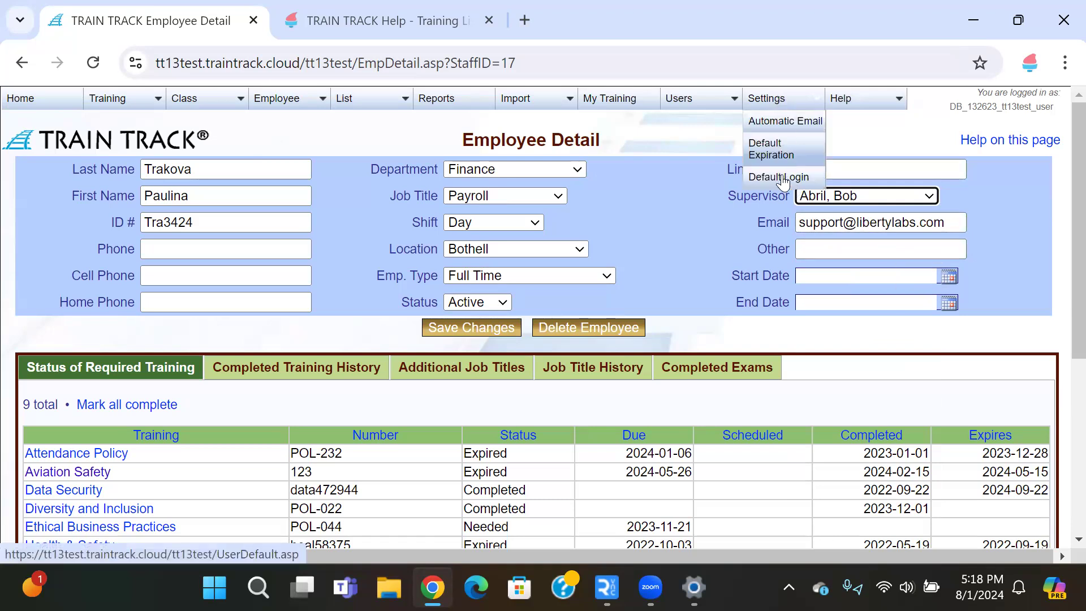
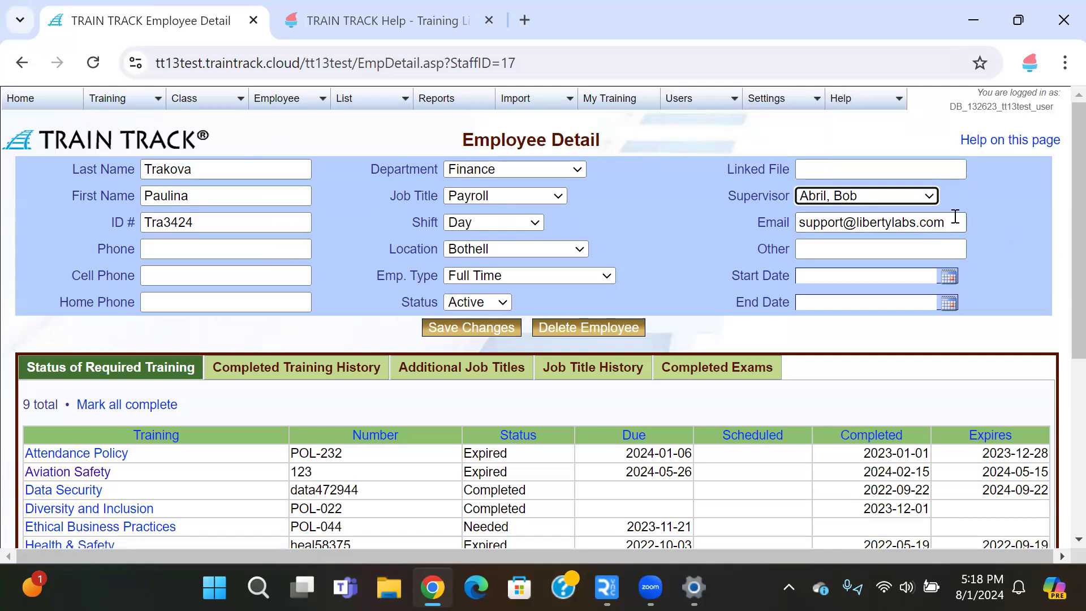
pyautogui.moveTo(957, 219); pyautogui.dragTo(758, 220)
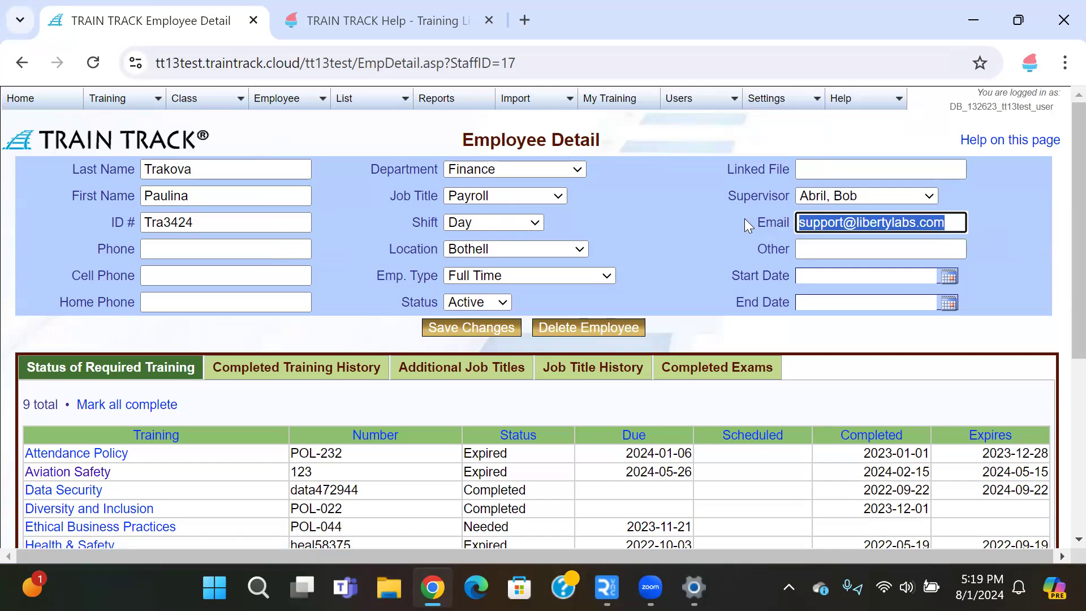
pyautogui.click(745, 220)
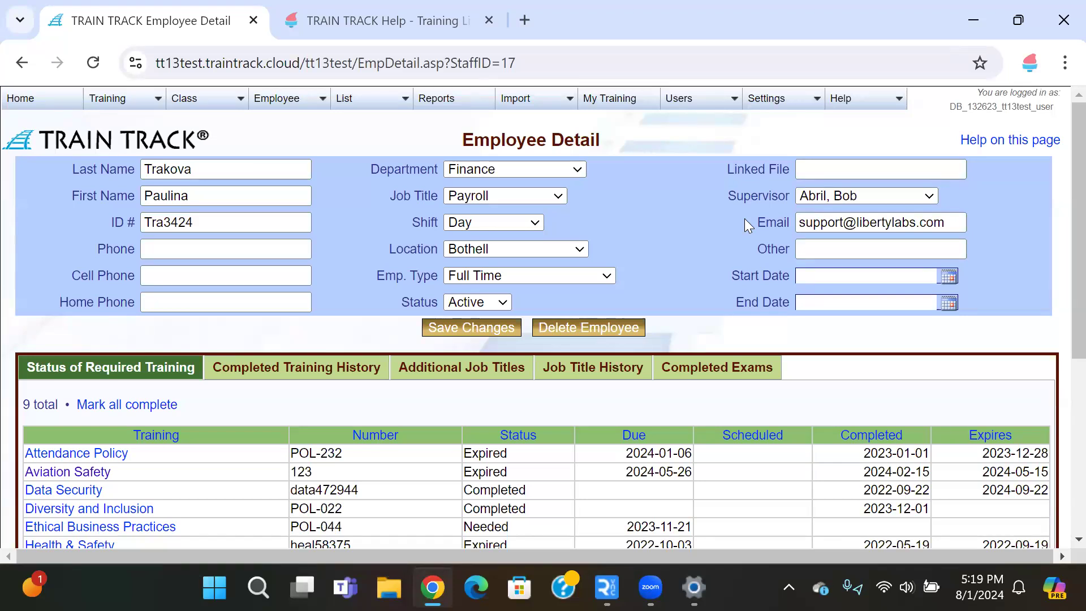
pyautogui.click(832, 249)
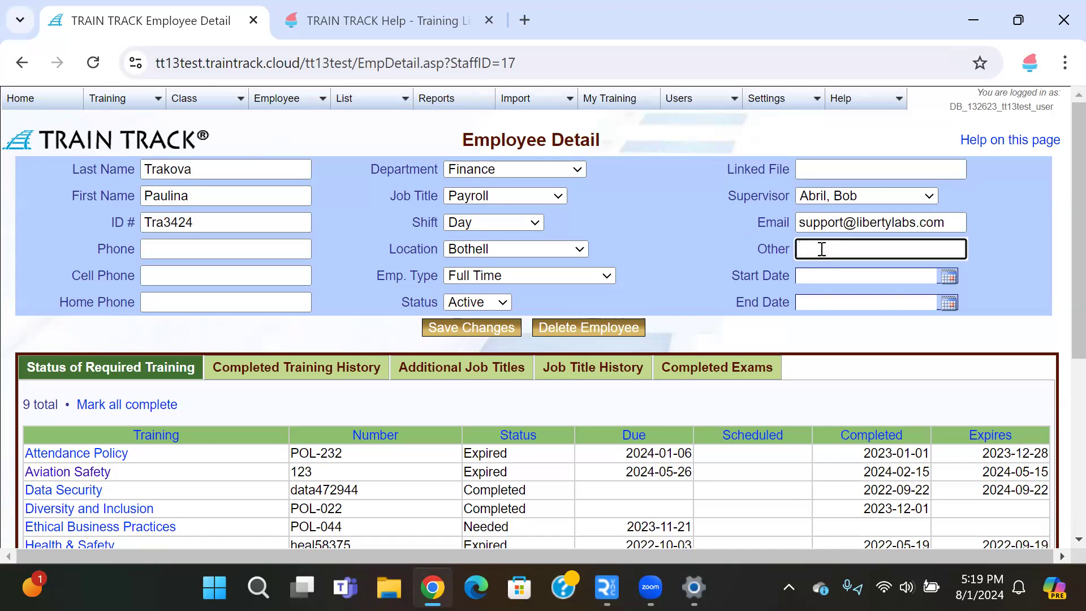
pyautogui.click(842, 276)
pyautogui.click(708, 257)
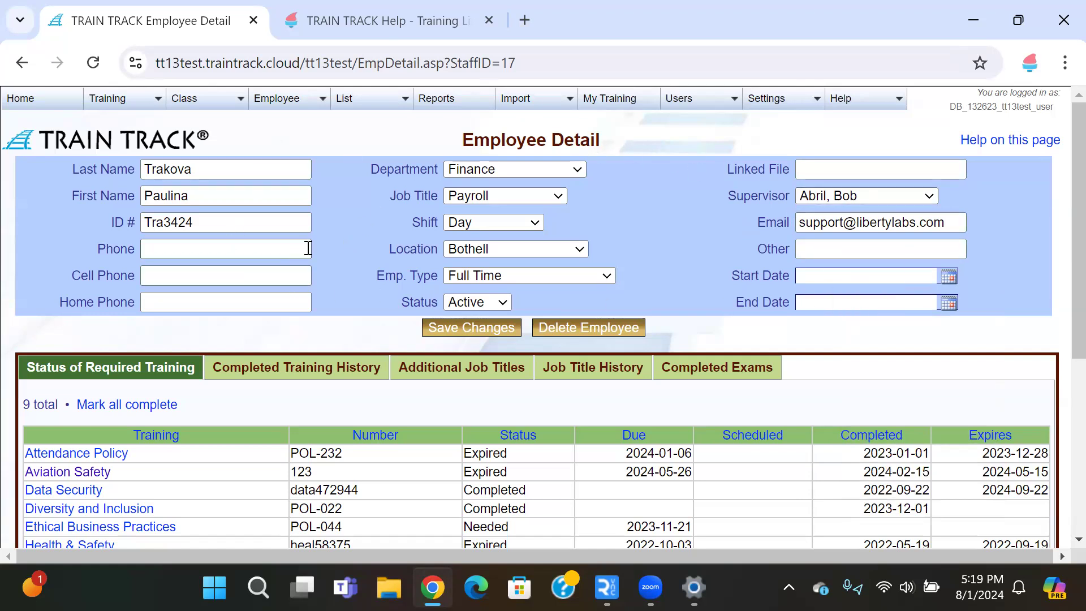
# Step: Examine the employee's required training statuses, and show the completed training history
pyautogui.scroll(-3, 334, 238)
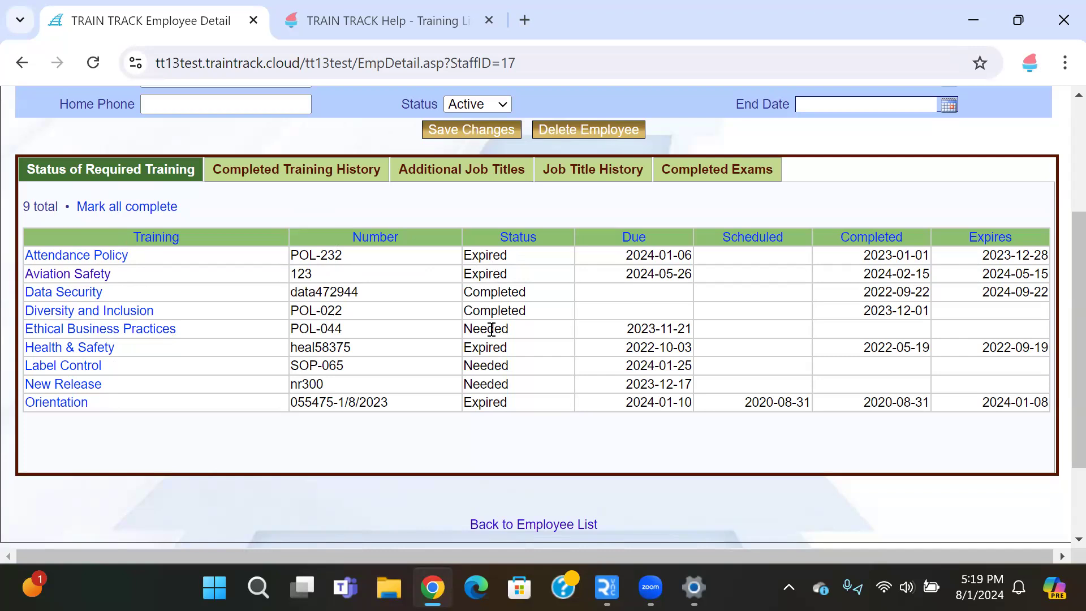
pyautogui.click(254, 180)
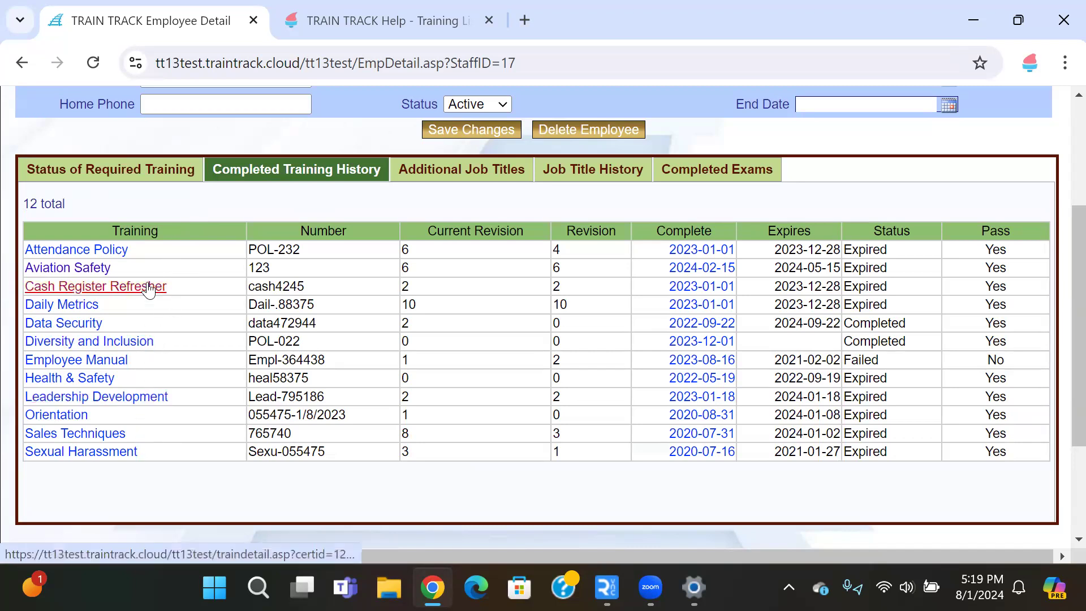
# Step: Add Supervisor as an additional job title for the employee, and show the list of additional job titles
pyautogui.click(434, 166)
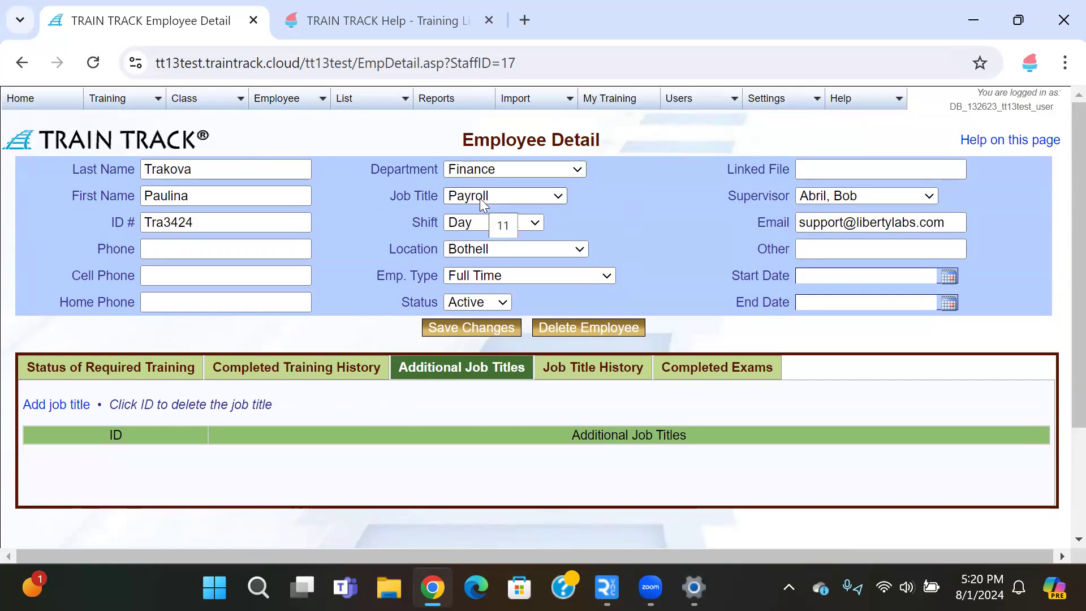
pyautogui.click(81, 411)
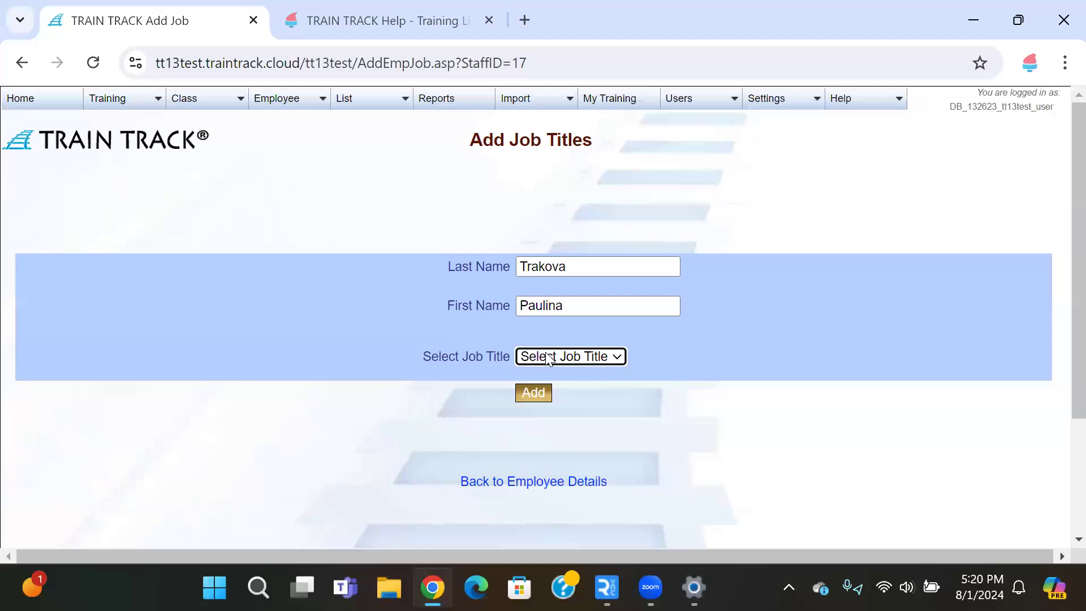
pyautogui.click(548, 357)
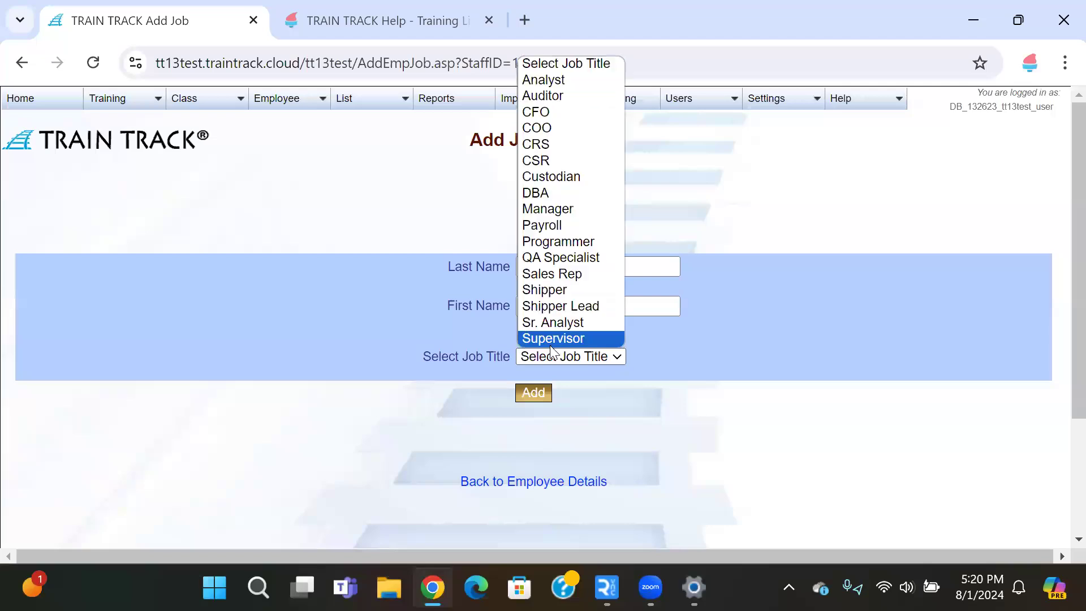
pyautogui.click(549, 343)
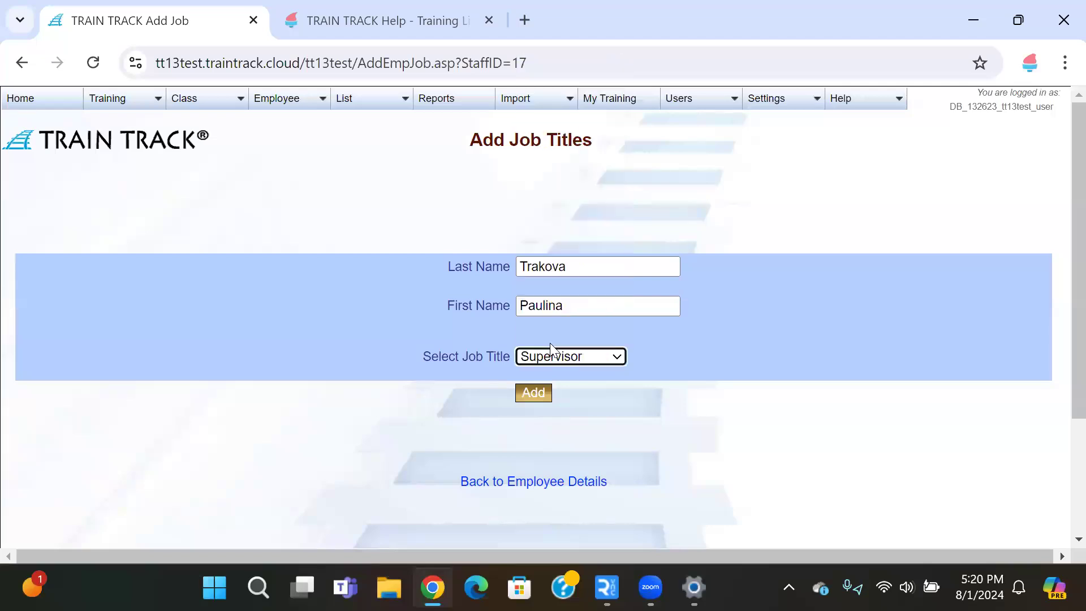
pyautogui.click(526, 394)
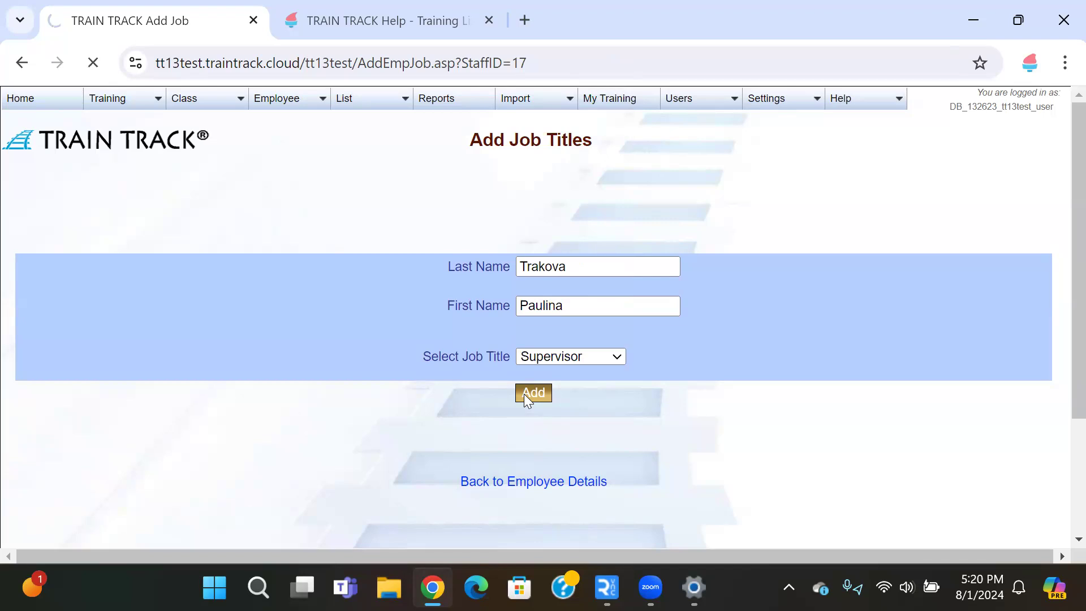
pyautogui.click(475, 371)
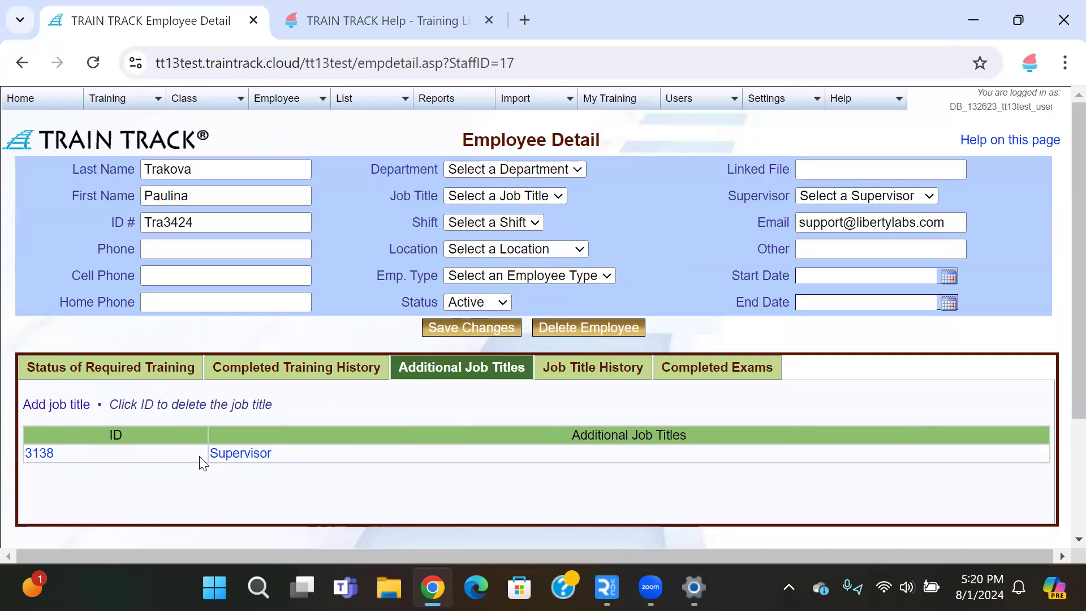
# Step: Review the employee's updated required training, job title history, completed exams and completed training history
pyautogui.click(126, 370)
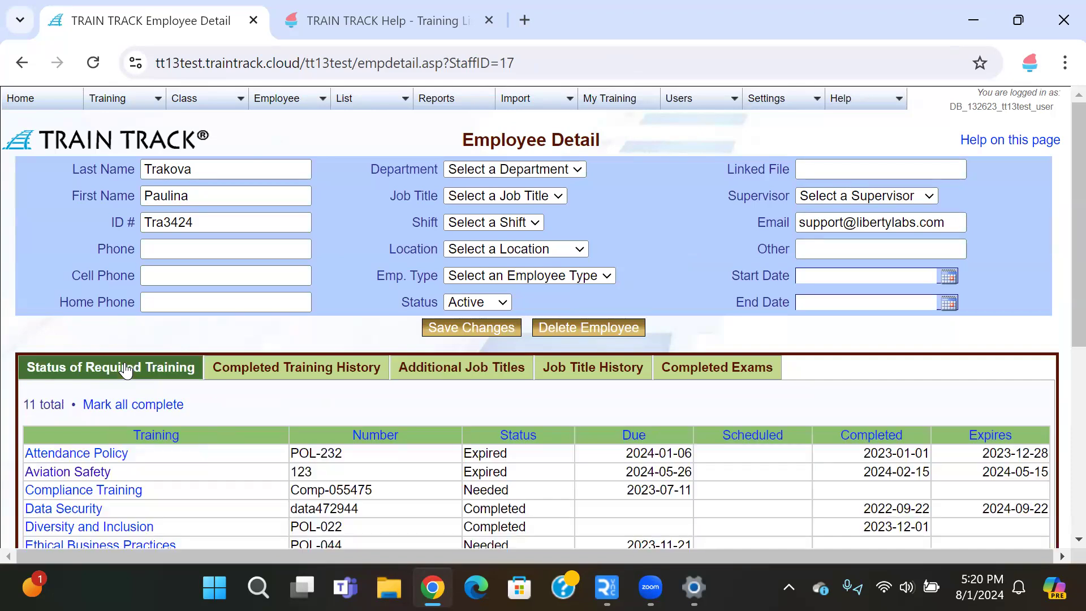
pyautogui.click(486, 385)
pyautogui.click(589, 383)
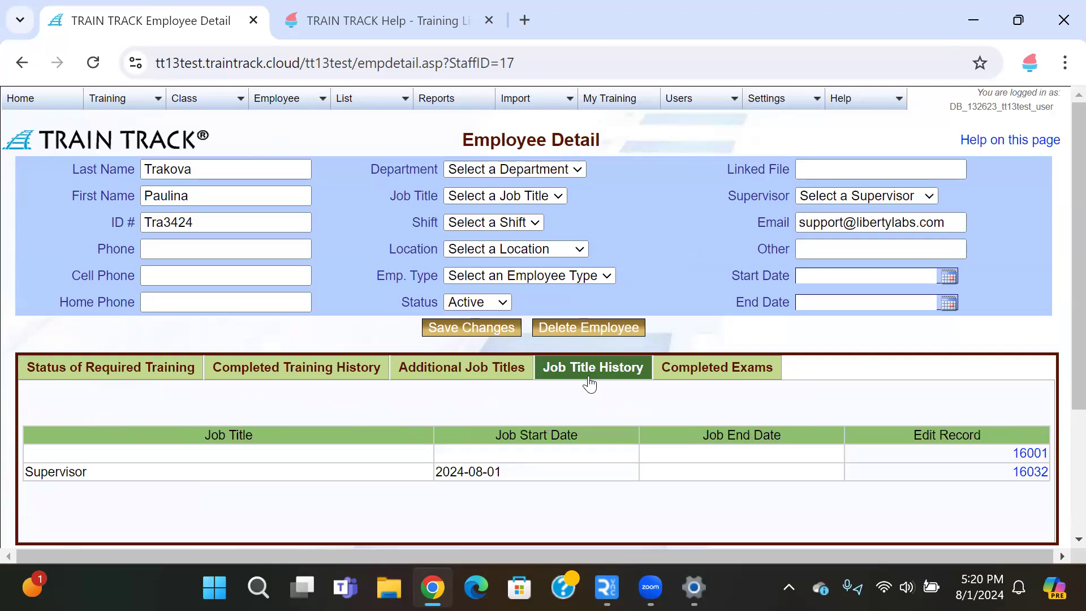
pyautogui.click(704, 376)
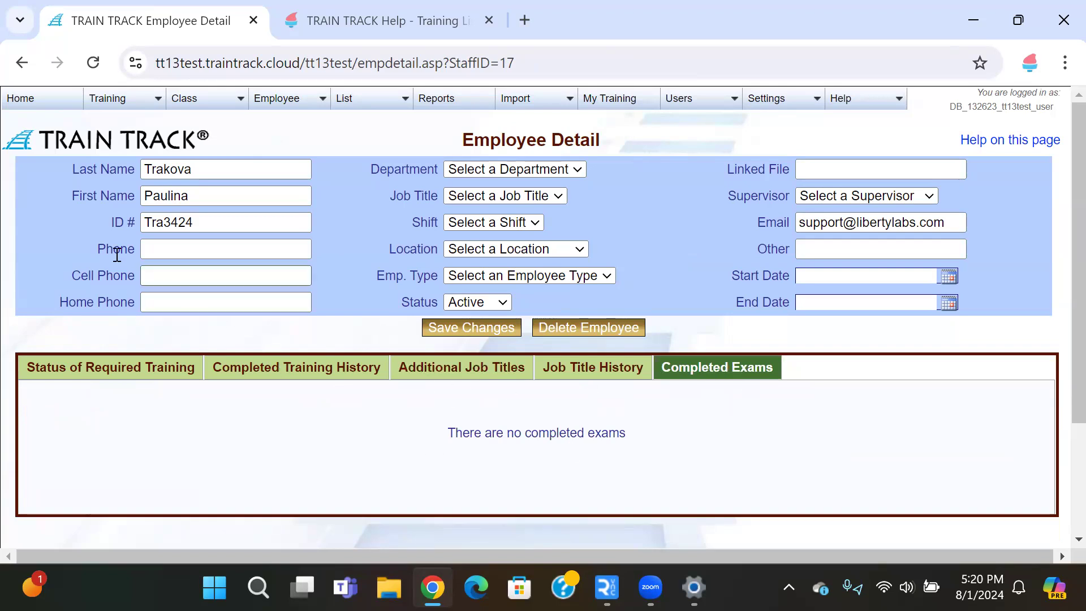
pyautogui.click(249, 368)
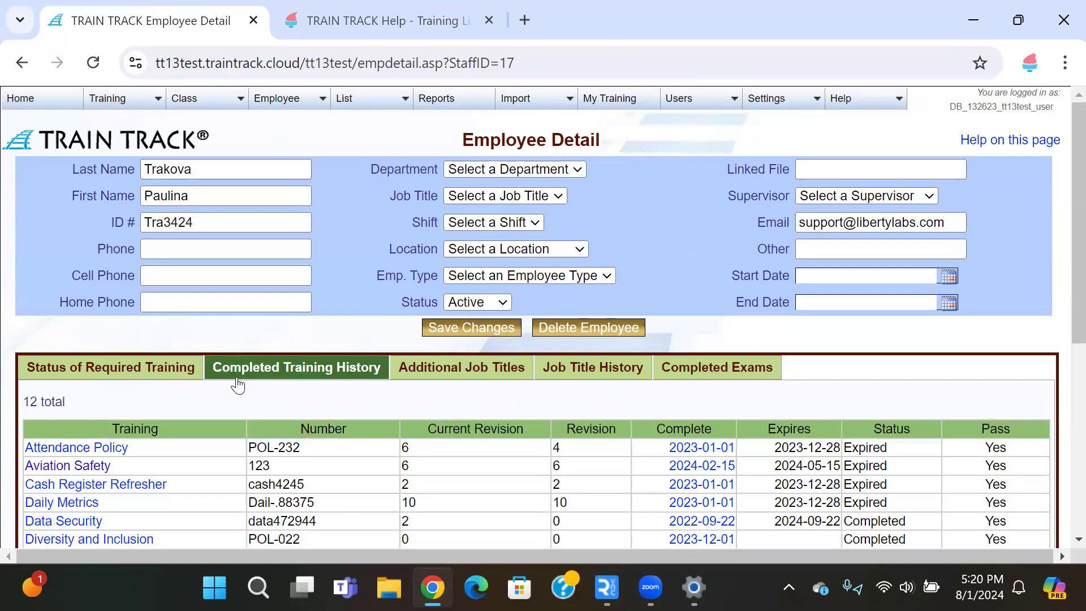
# Step: Open the _New Hire Orientation training from the training list and show its completion history
pyautogui.click(105, 98)
pyautogui.rightClick(105, 97)
pyautogui.click(102, 272)
pyautogui.click(102, 272)
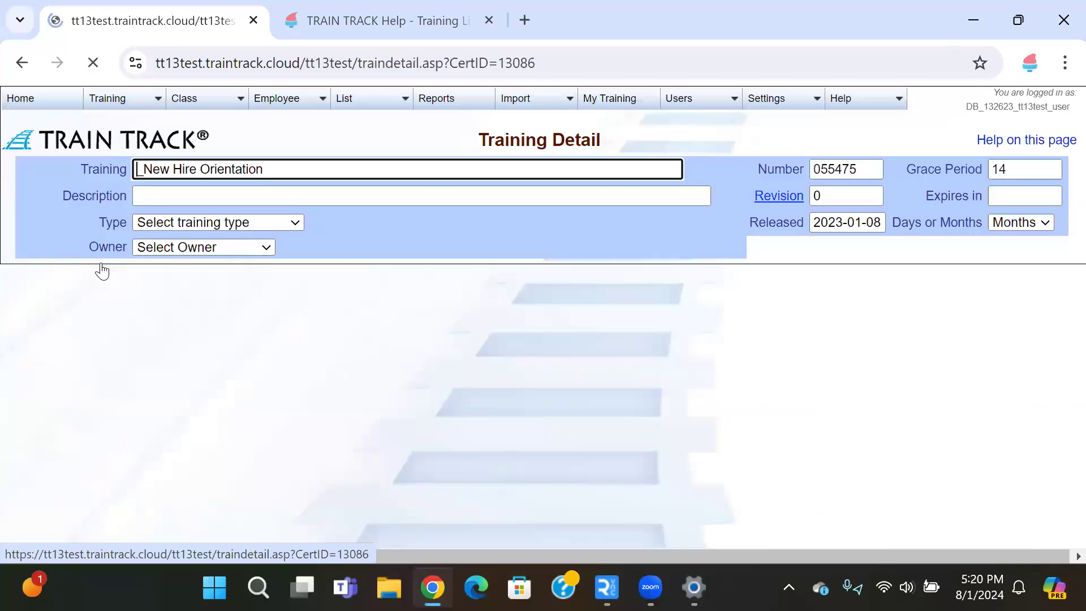
pyautogui.scroll(-1, 102, 271)
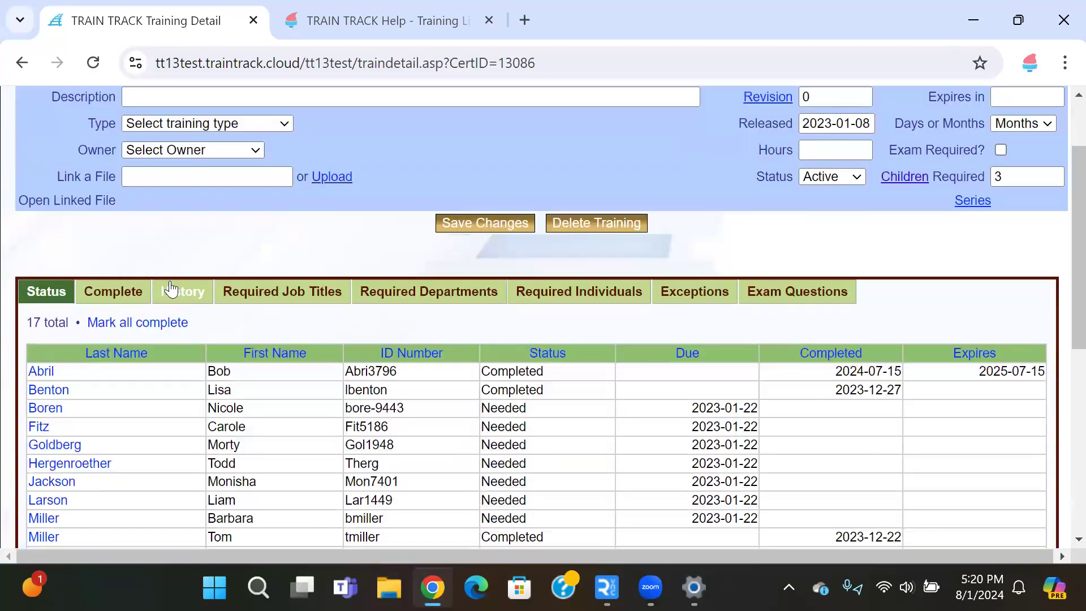
pyautogui.click(176, 291)
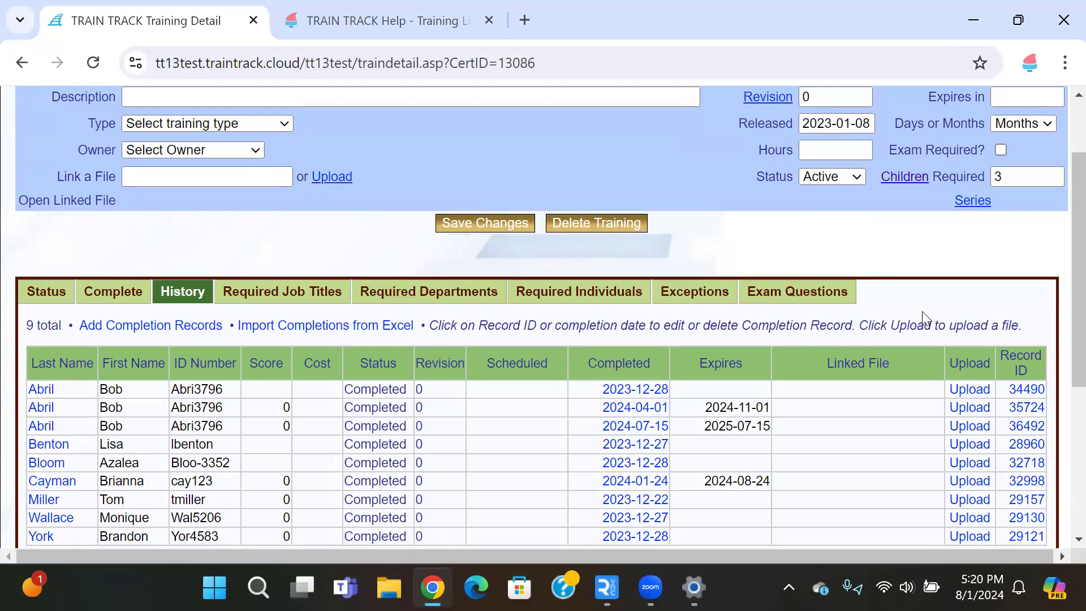
# Step: Upload the Completion Certificate JPG file to the last completion record in the _New Hire Orientation history
pyautogui.scroll(-2, 922, 311)
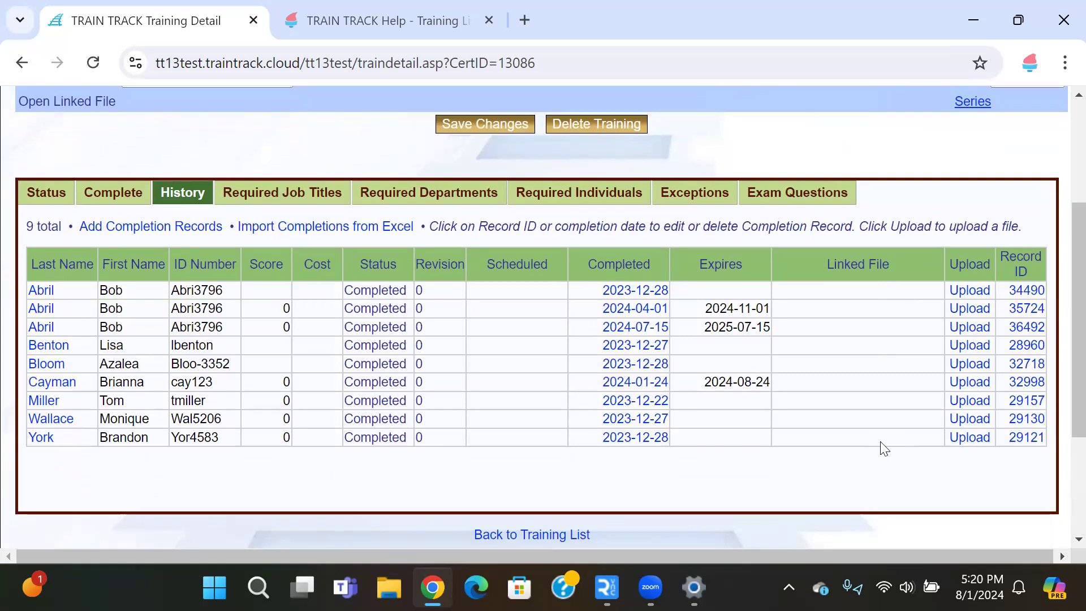
pyautogui.click(971, 439)
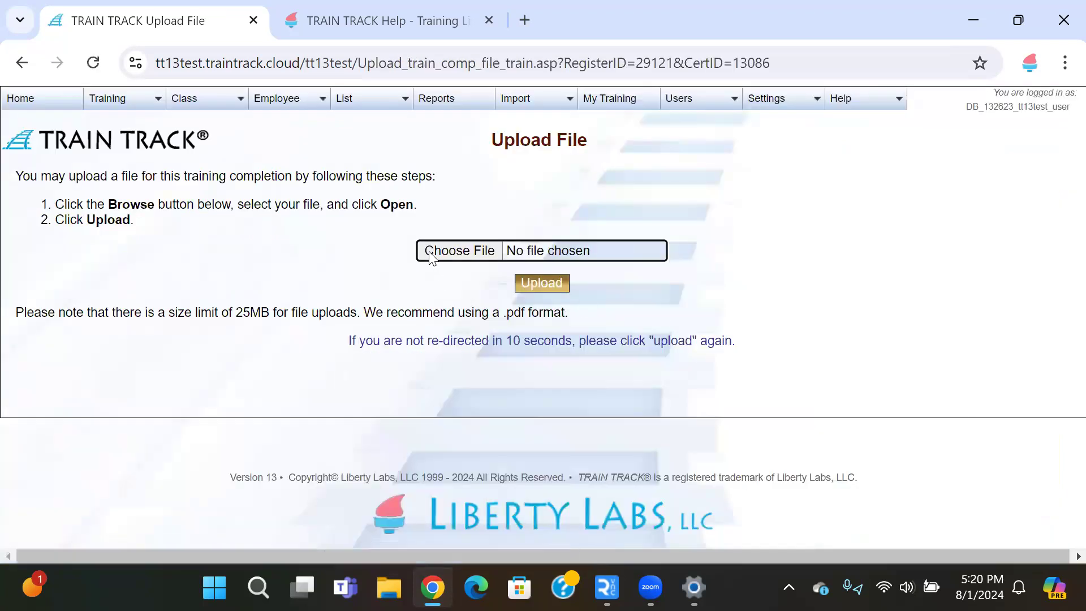
pyautogui.click(430, 251)
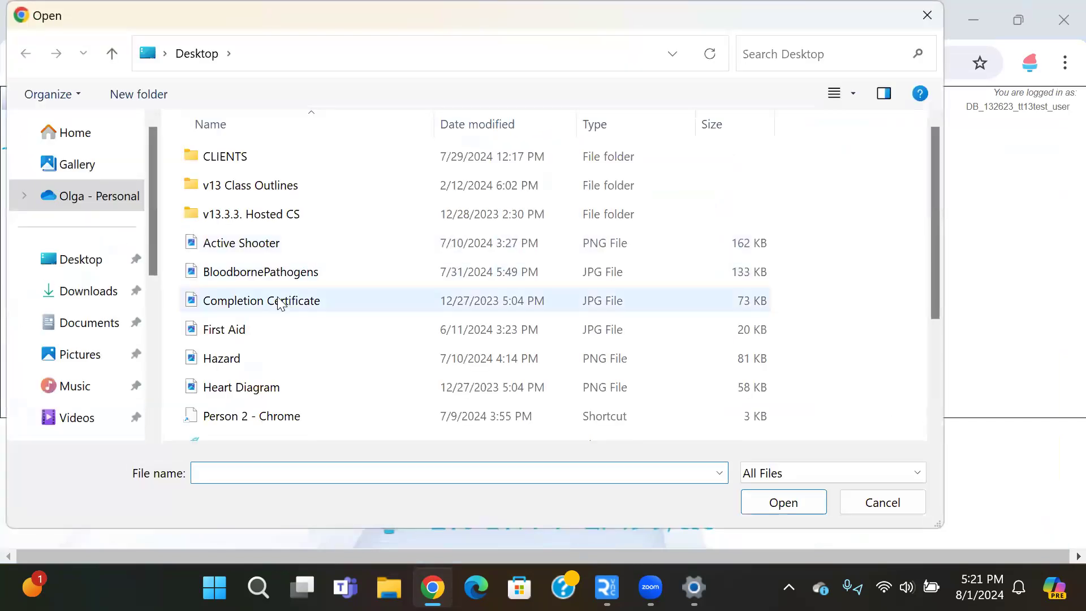
pyautogui.click(281, 304)
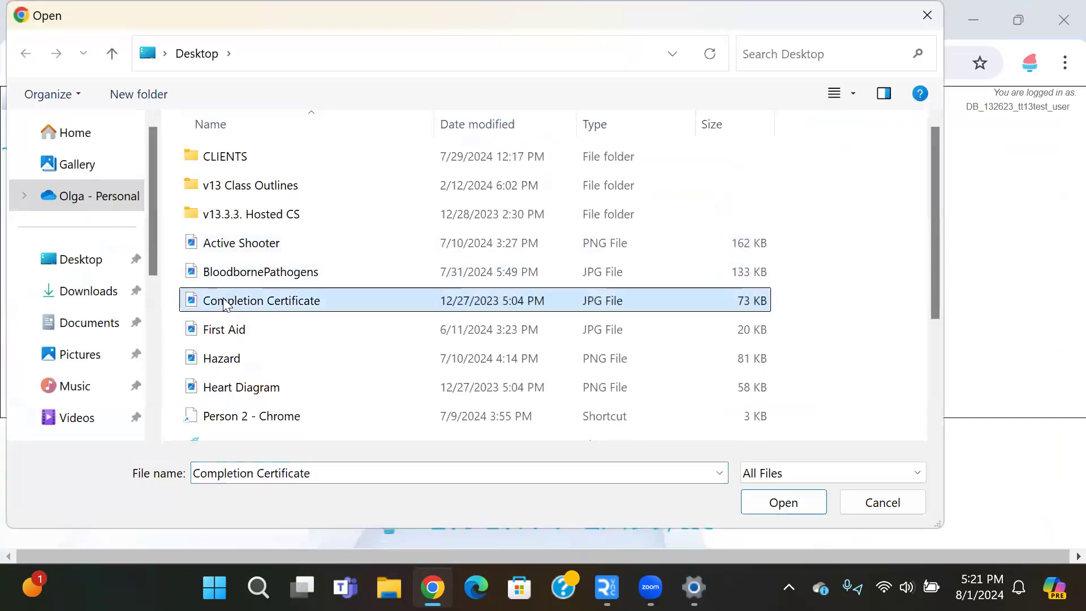
pyautogui.click(808, 495)
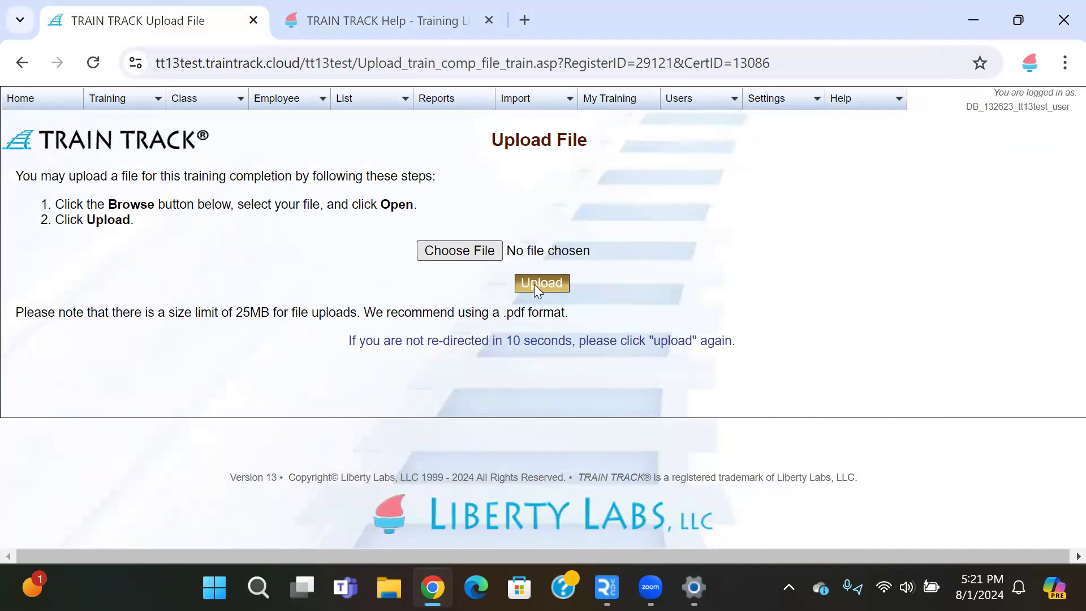
pyautogui.click(534, 284)
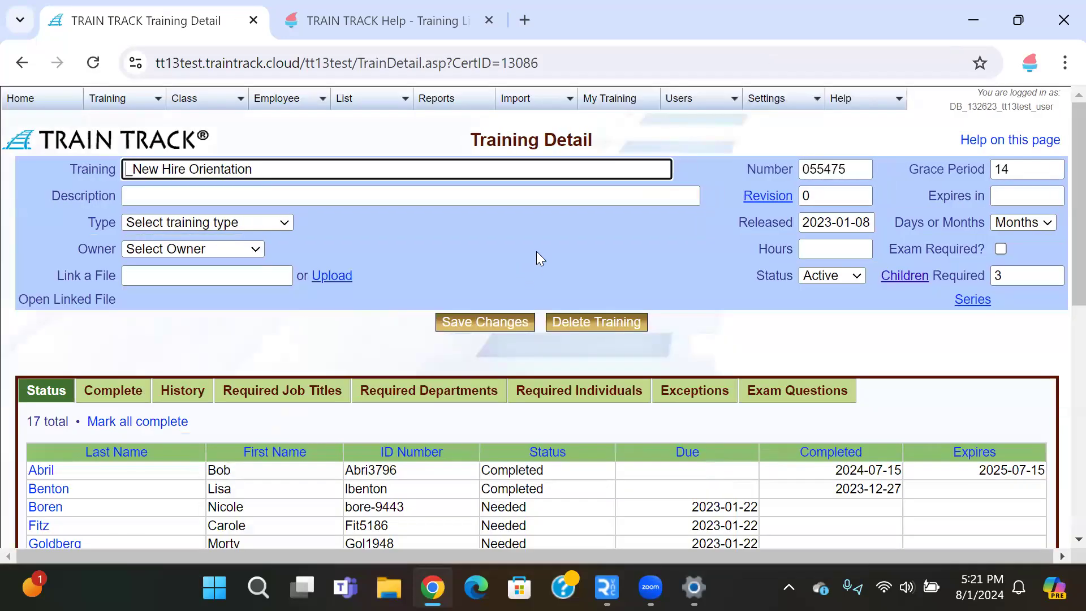
# Step: Show the training's completion history again, open the linked Completion Certificate.JPG to check it, and return to the training detail
pyautogui.click(182, 390)
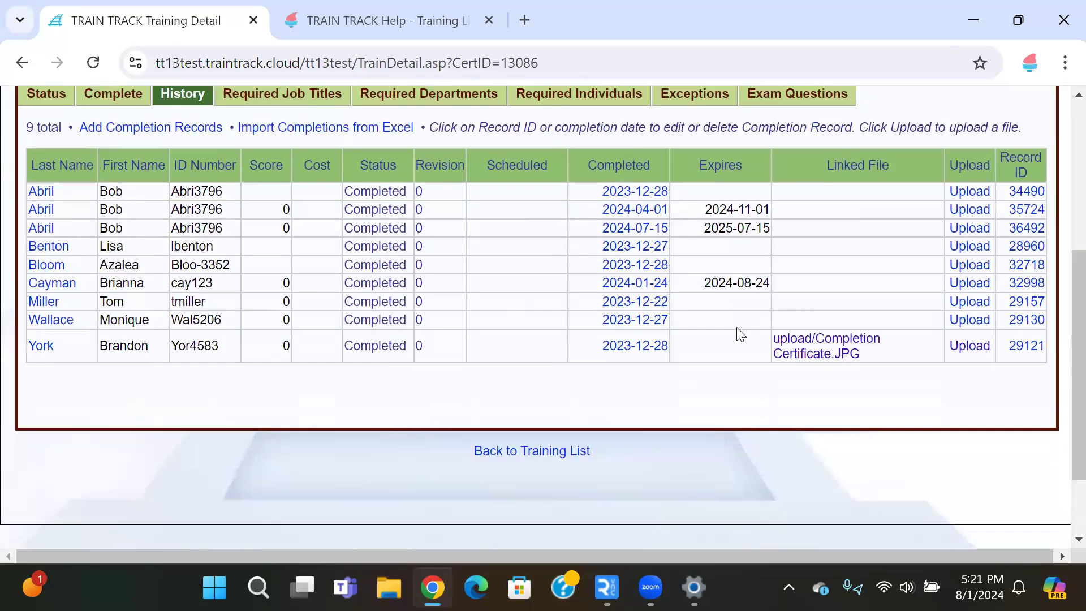
pyautogui.click(811, 352)
pyautogui.click(101, 36)
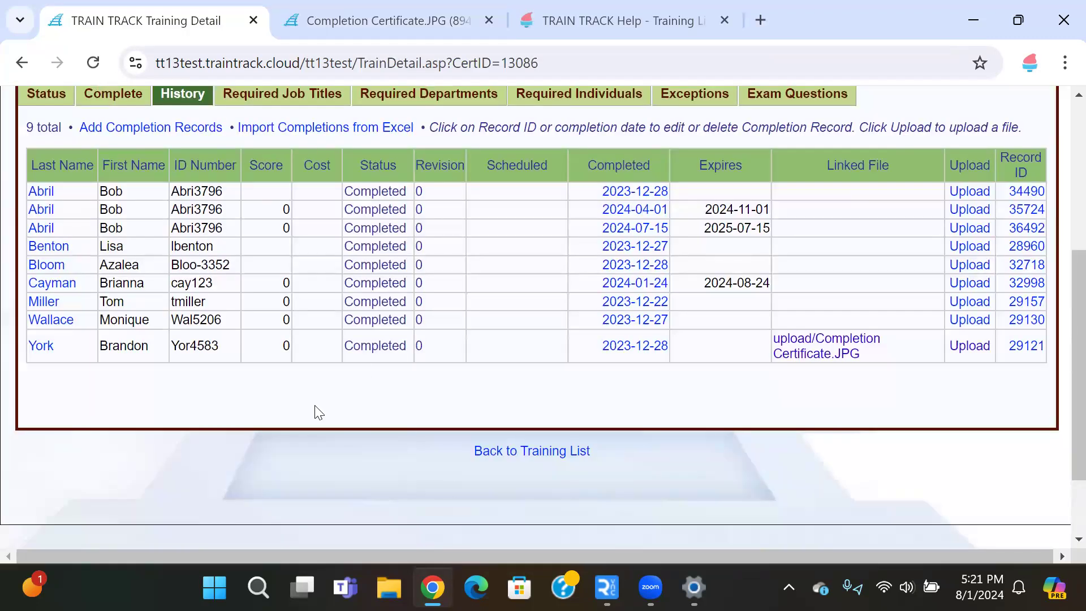
# Step: Open the department list and the detail record of the Facilities department
pyautogui.scroll(5, 315, 405)
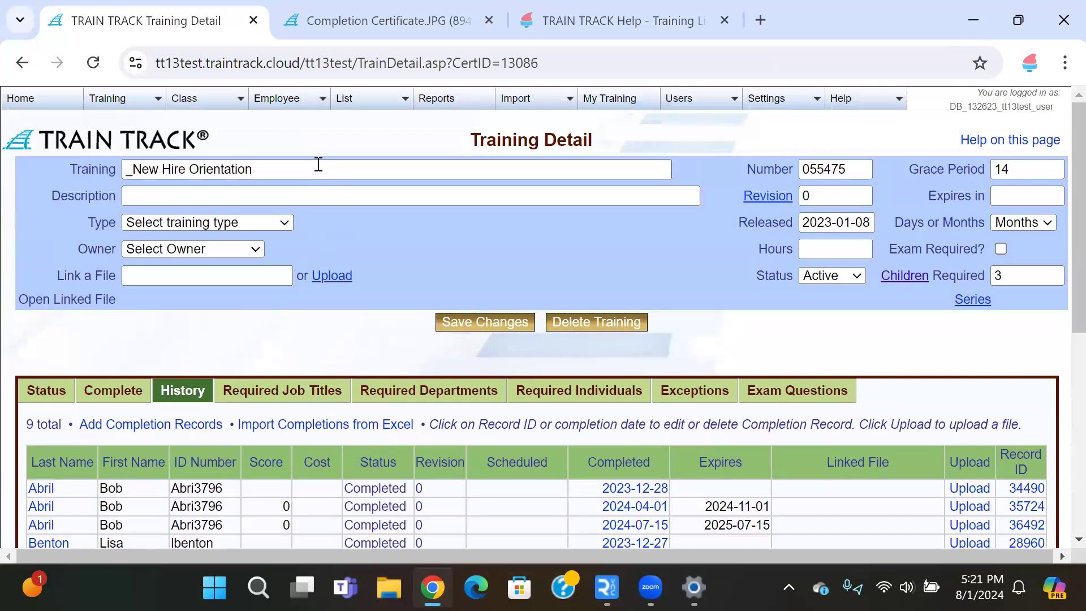
pyautogui.moveTo(352, 106)
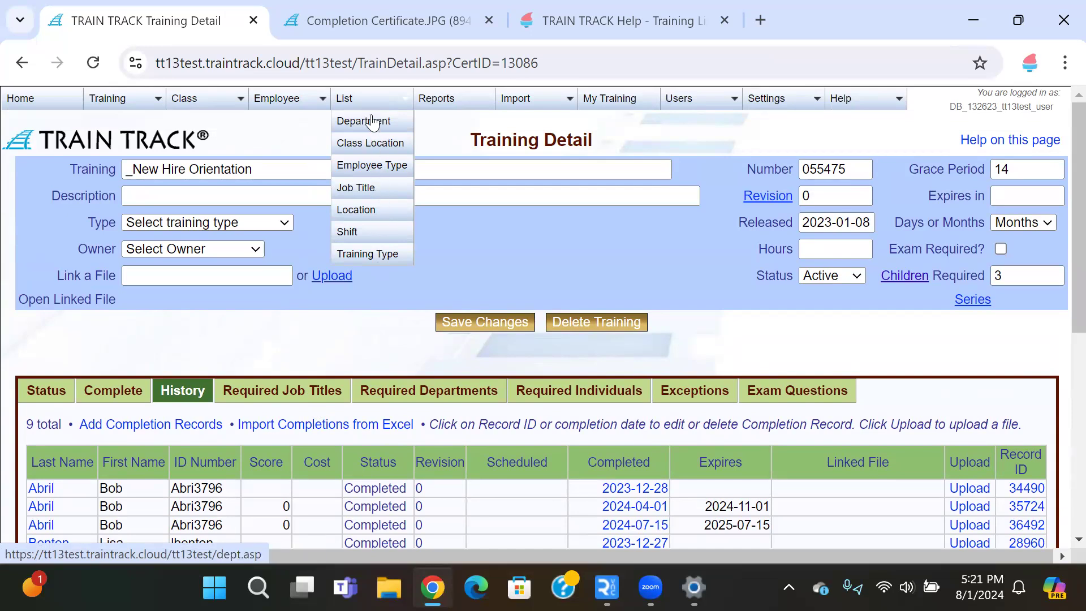
pyautogui.click(372, 122)
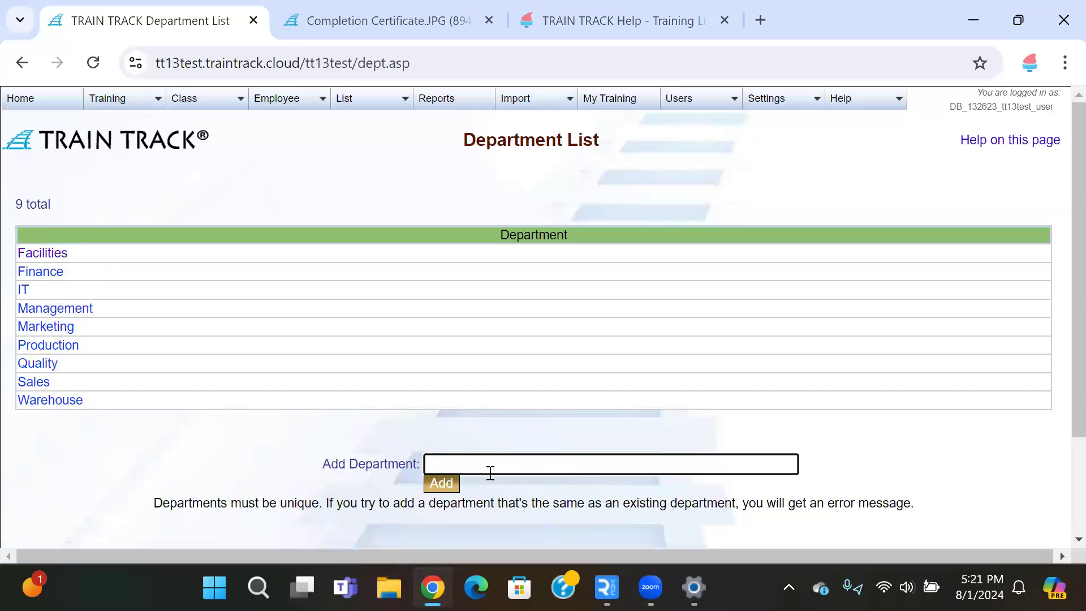
pyautogui.click(45, 254)
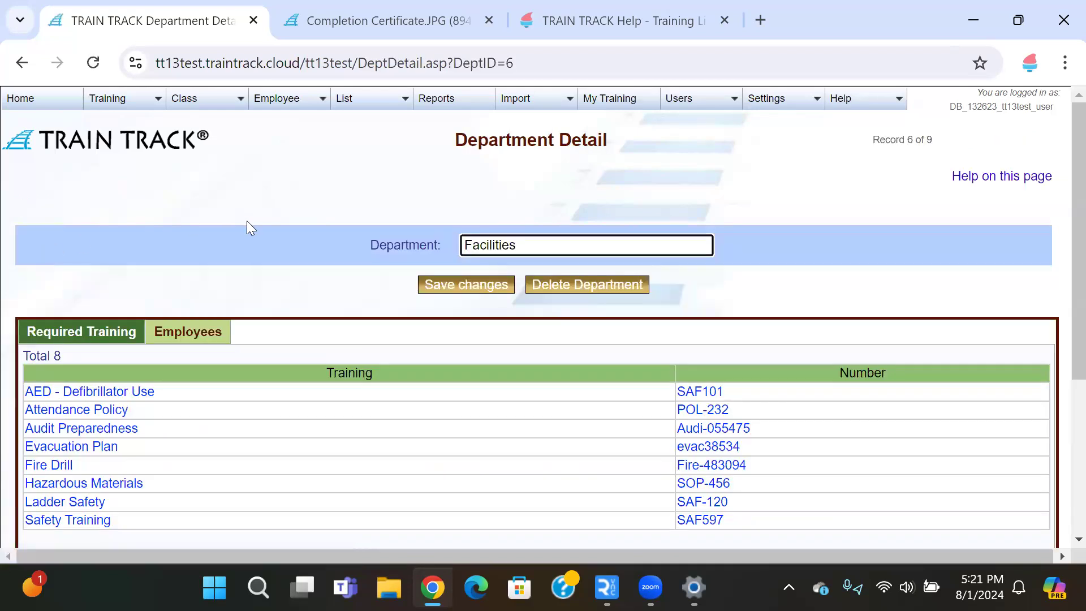
# Step: Review the required training and the employees assigned to the Facilities department
pyautogui.scroll(-2, 346, 199)
pyautogui.moveTo(557, 138); pyautogui.dragTo(380, 137)
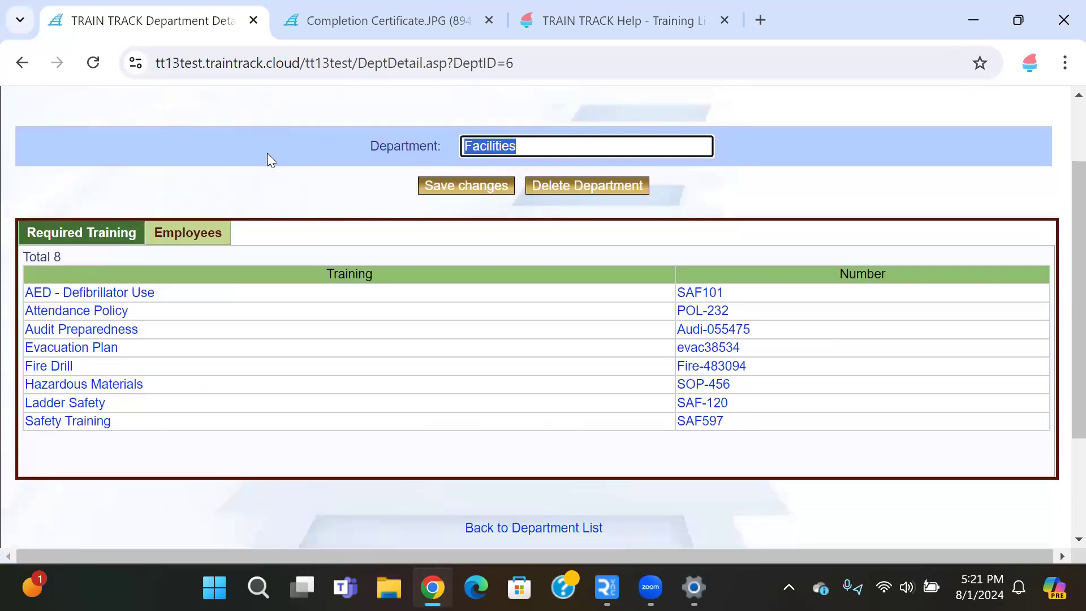
pyautogui.click(58, 240)
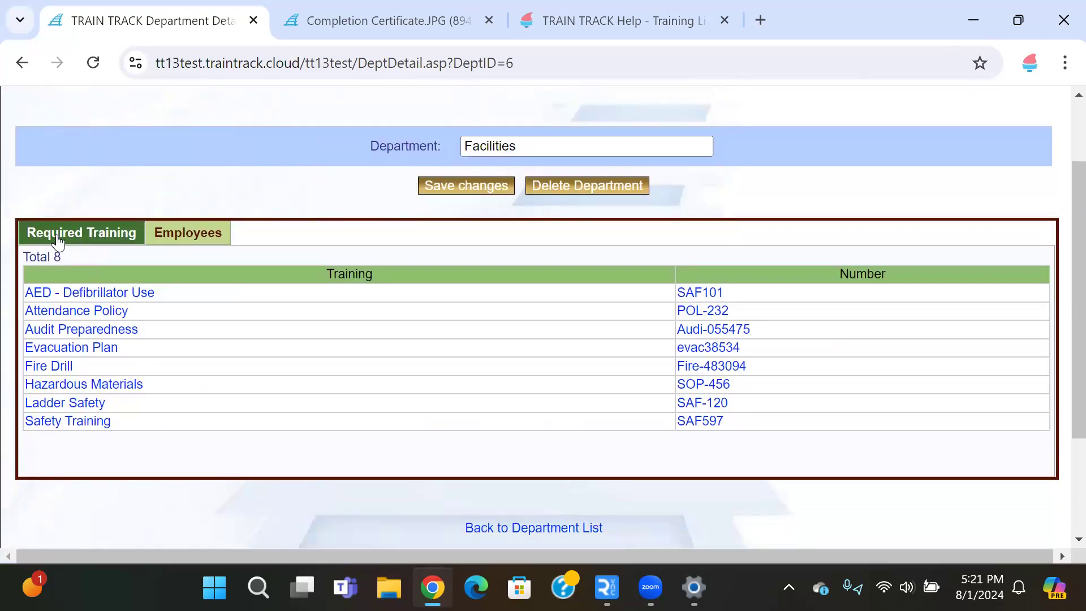
pyautogui.click(206, 242)
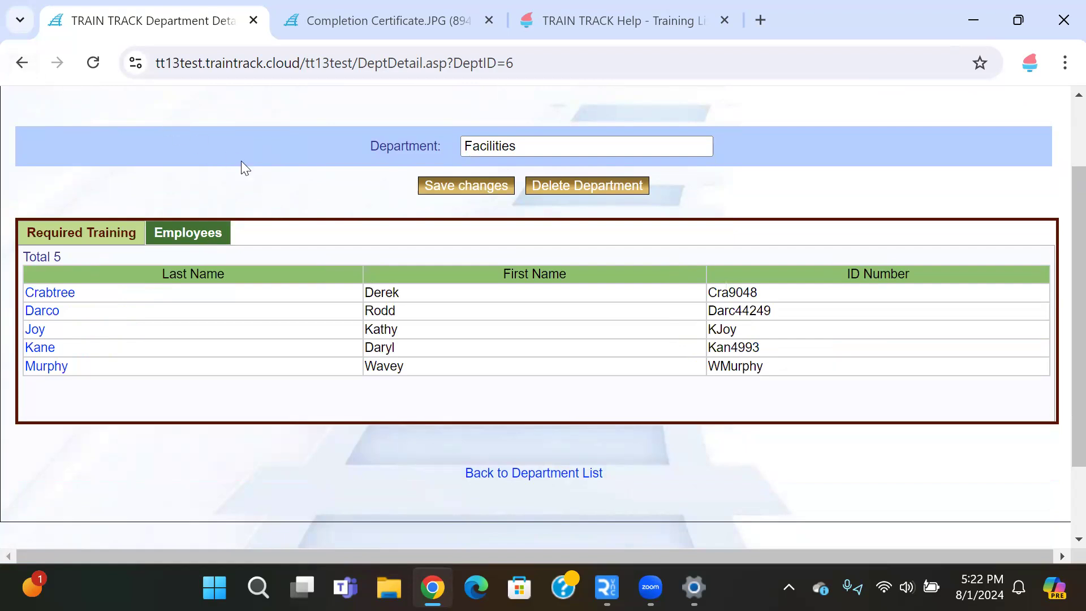
# Step: Open the list of job titles
pyautogui.scroll(3, 246, 168)
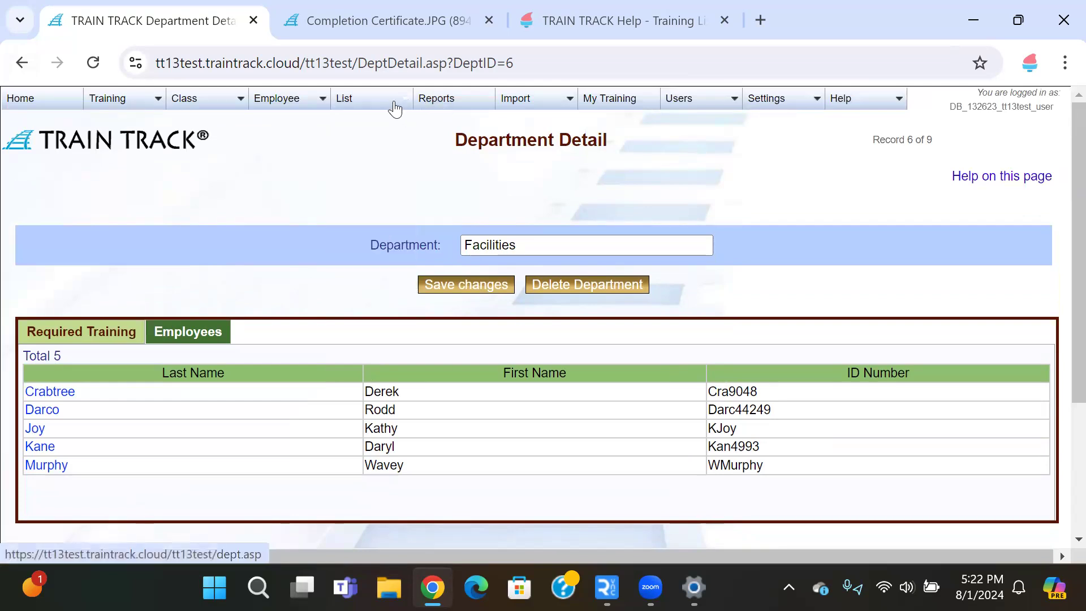
pyautogui.moveTo(393, 105)
pyautogui.click(362, 193)
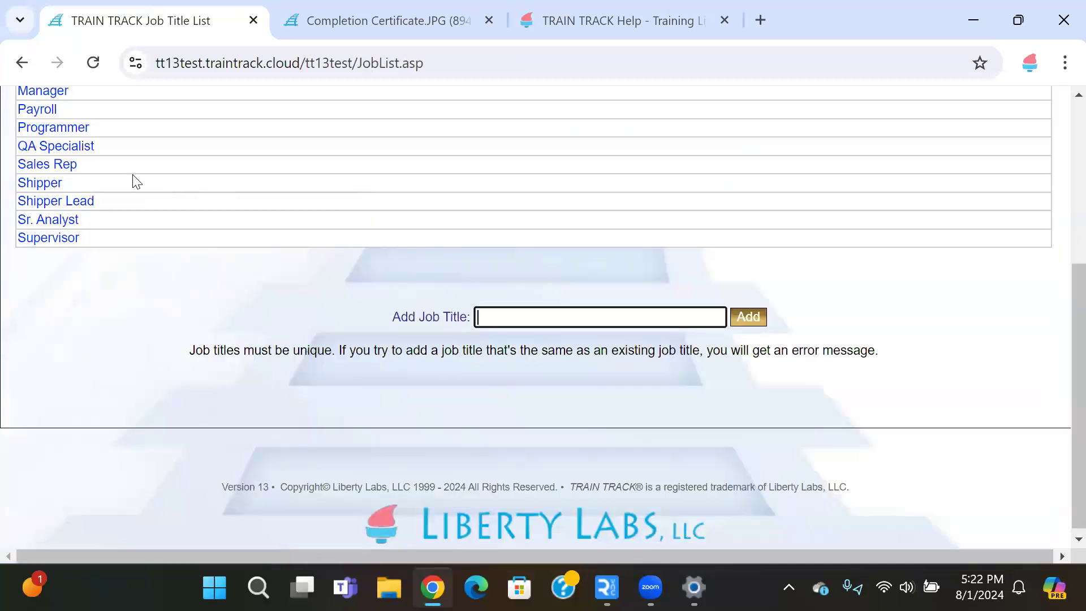
# Step: Reload the job title list, open the Sales Rep detail record, and return to the list
pyautogui.scroll(5, 255, 198)
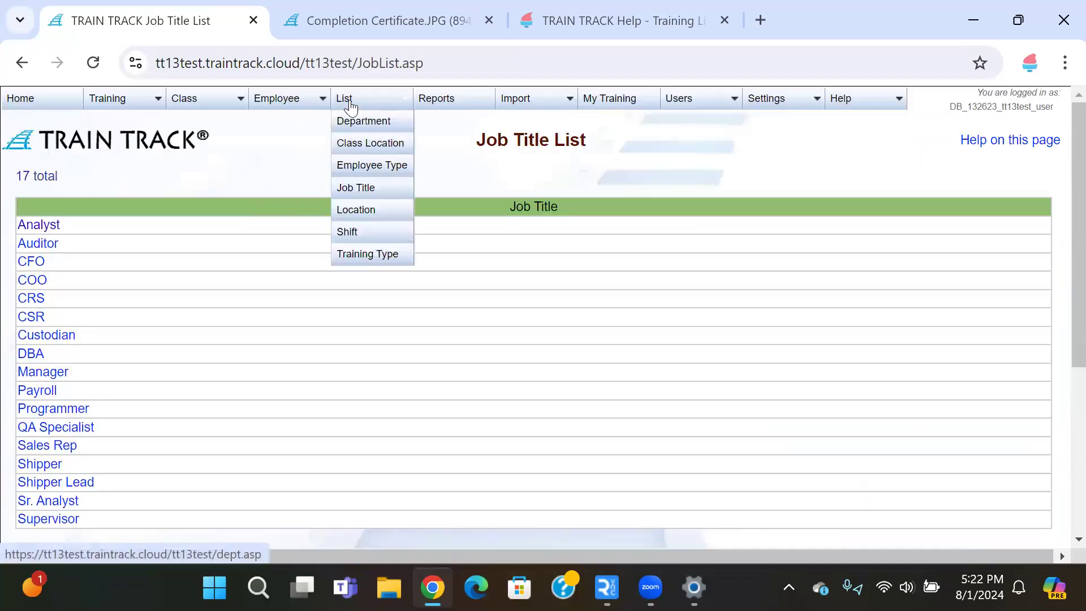
pyautogui.click(352, 189)
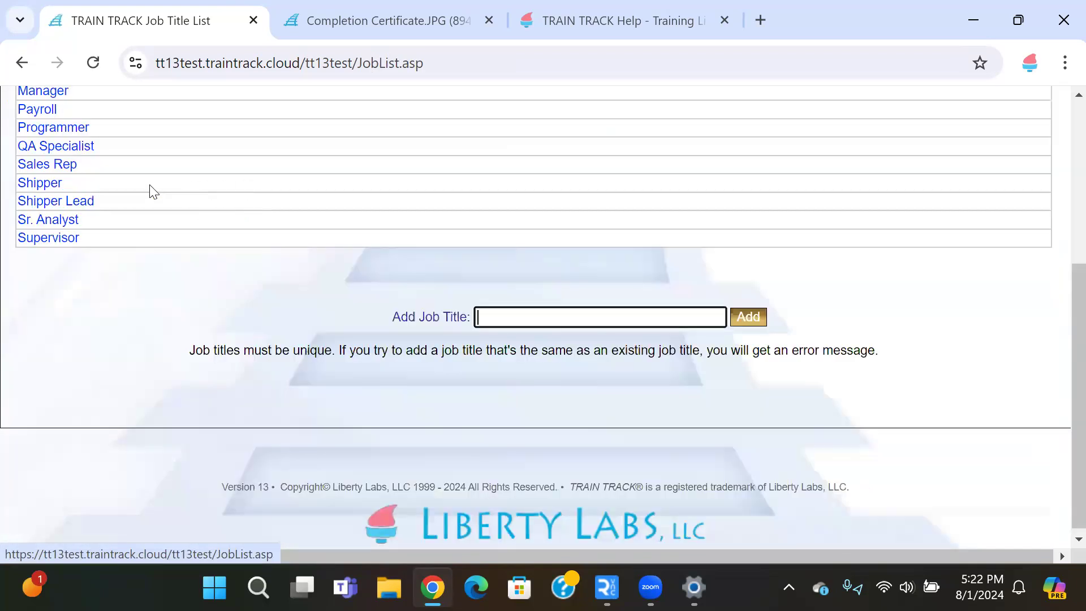
pyautogui.click(62, 171)
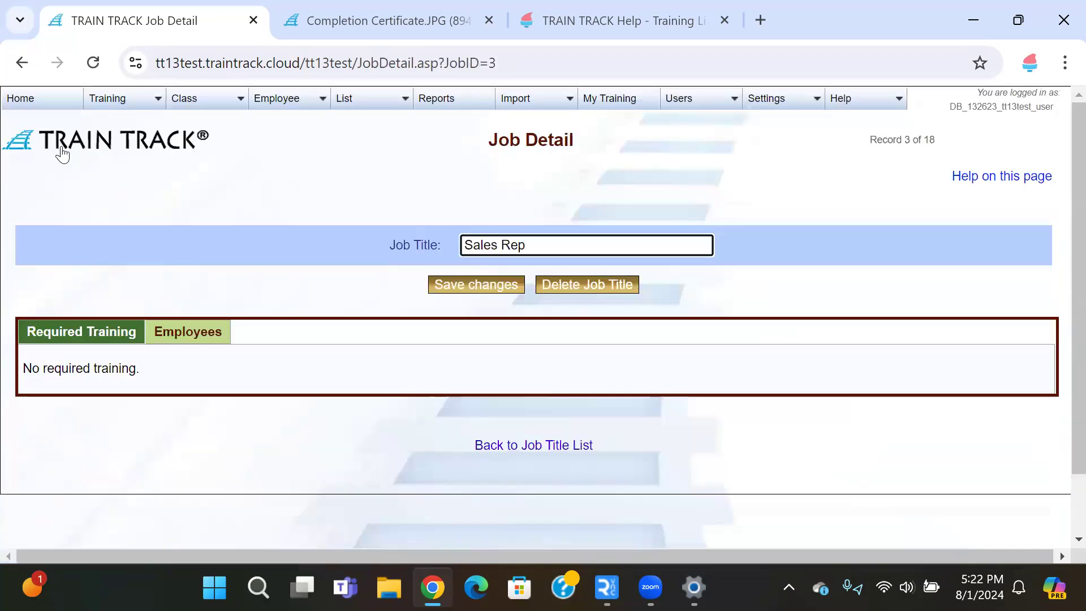
pyautogui.click(21, 62)
# Step: Open the Analyst job title record and review its required training and assigned employees
pyautogui.scroll(5, 107, 216)
pyautogui.click(38, 224)
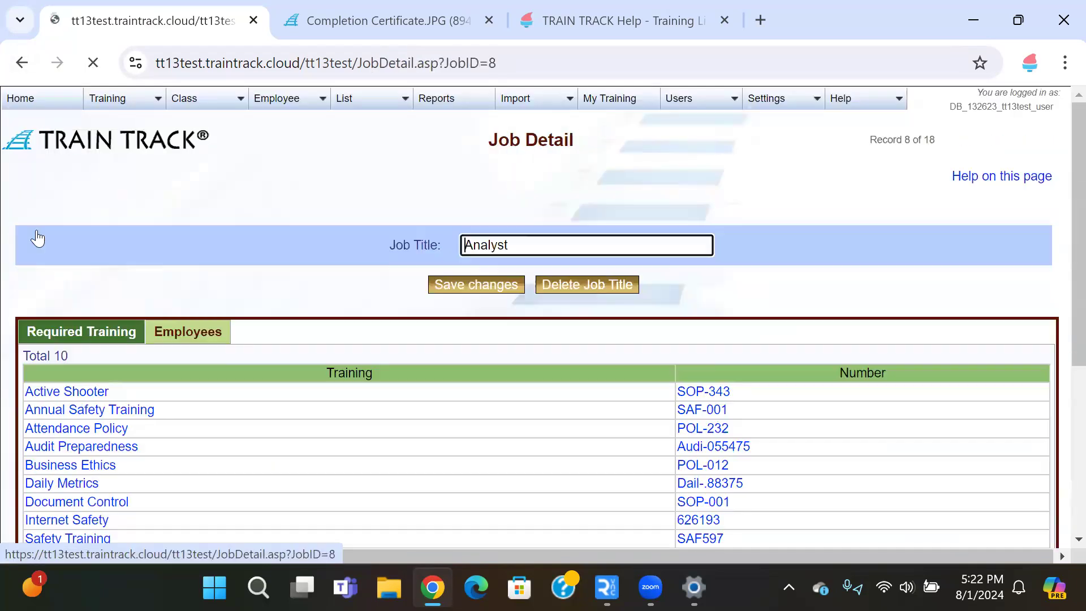
pyautogui.scroll(-2, 70, 252)
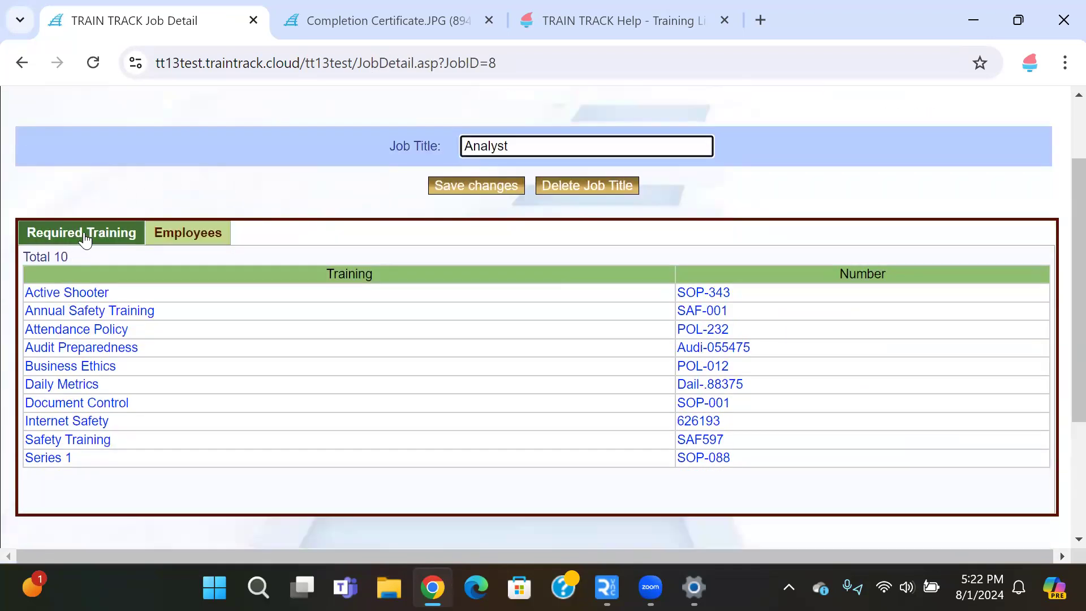
pyautogui.click(204, 235)
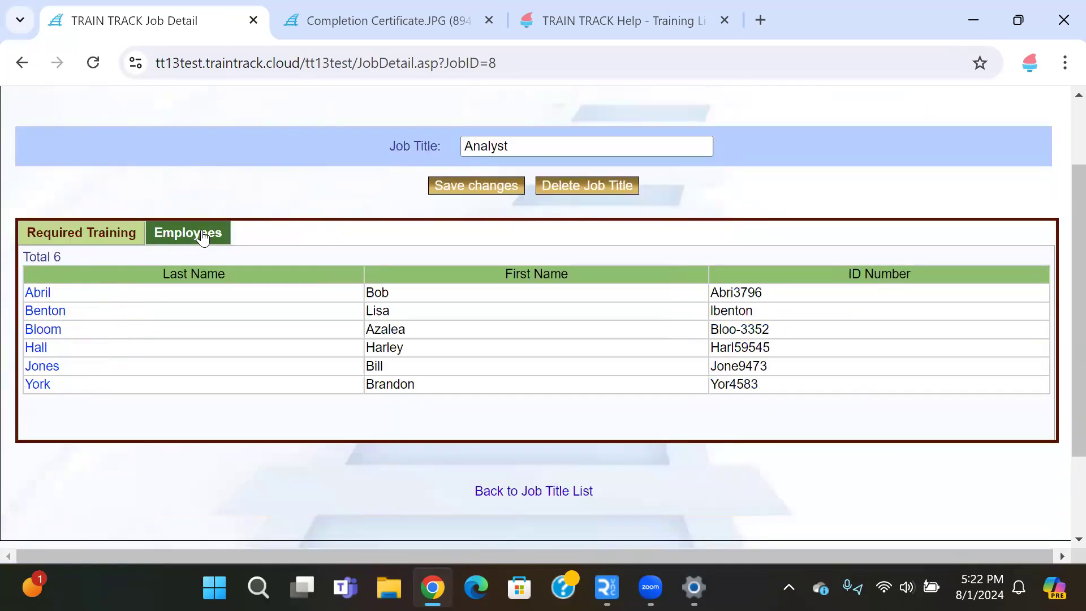
pyautogui.scroll(2, 202, 232)
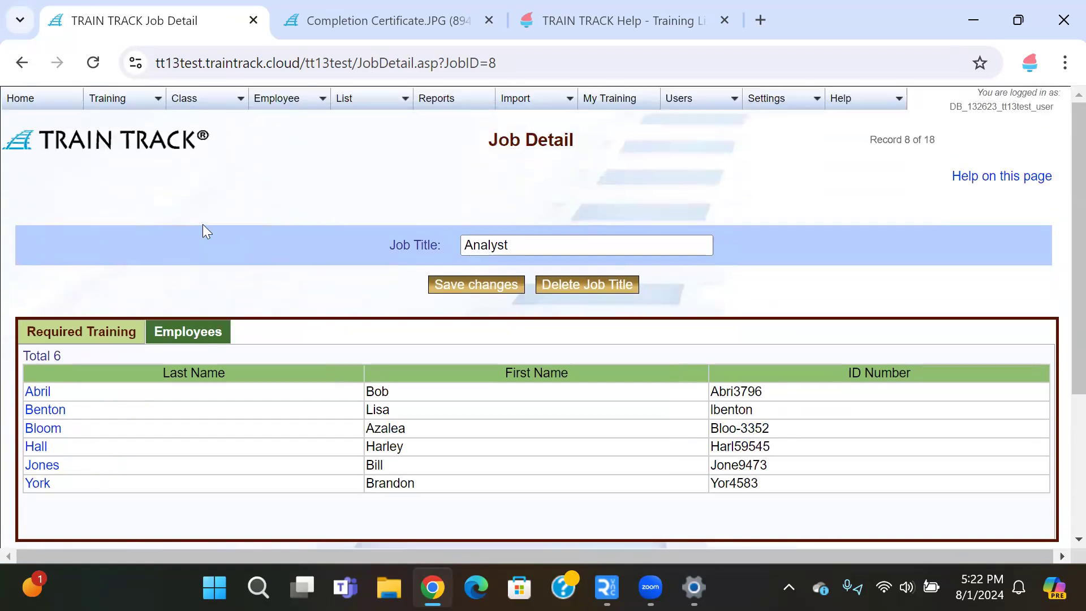
# Step: Open the list of locations and the detail record of the Bangalore location
pyautogui.click(364, 104)
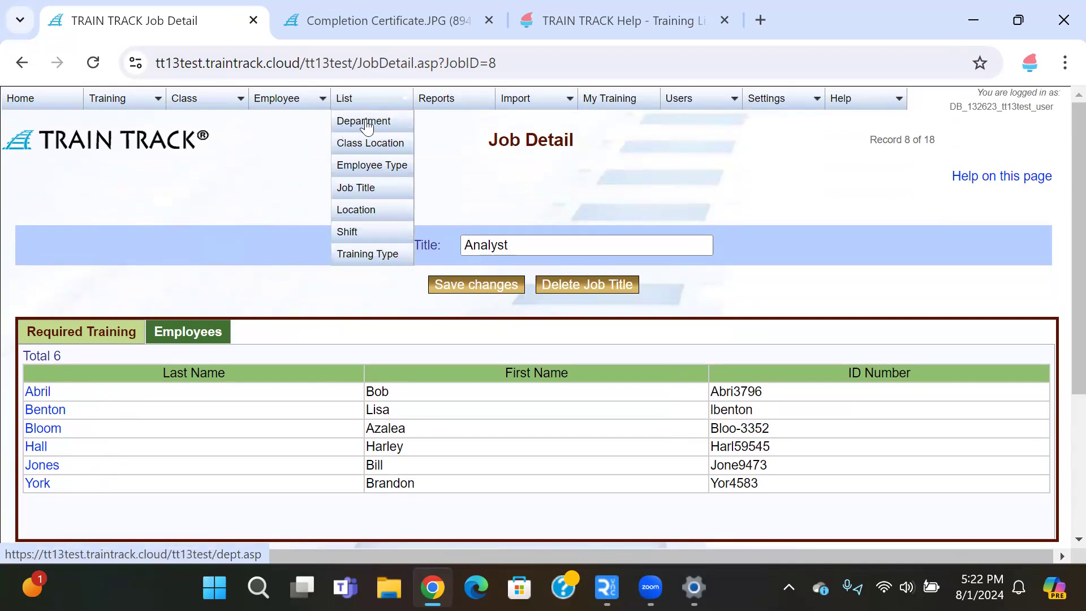
pyautogui.click(368, 213)
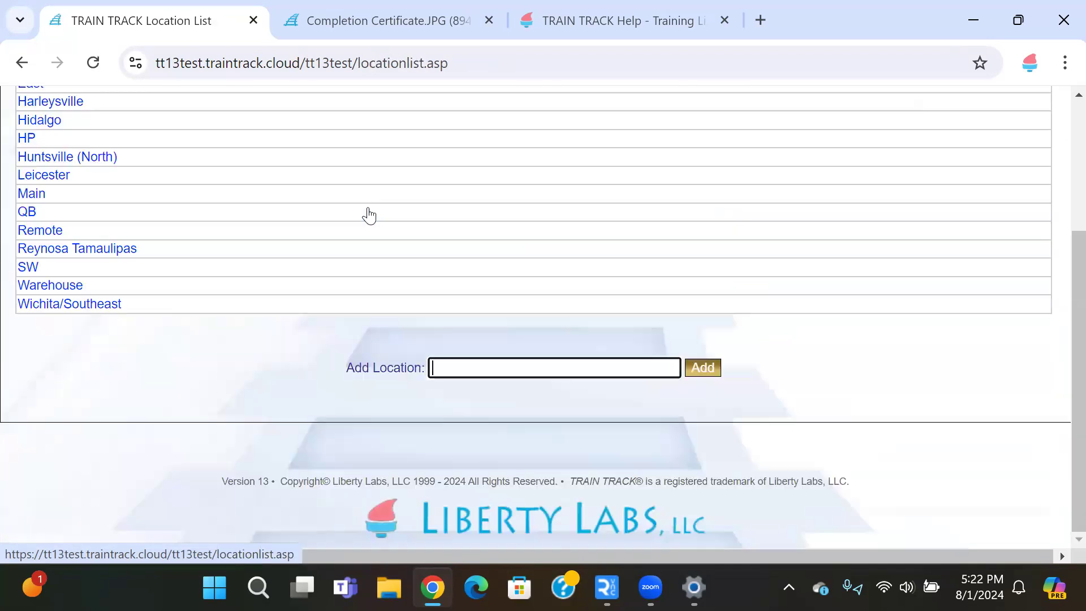
pyautogui.scroll(2, 441, 368)
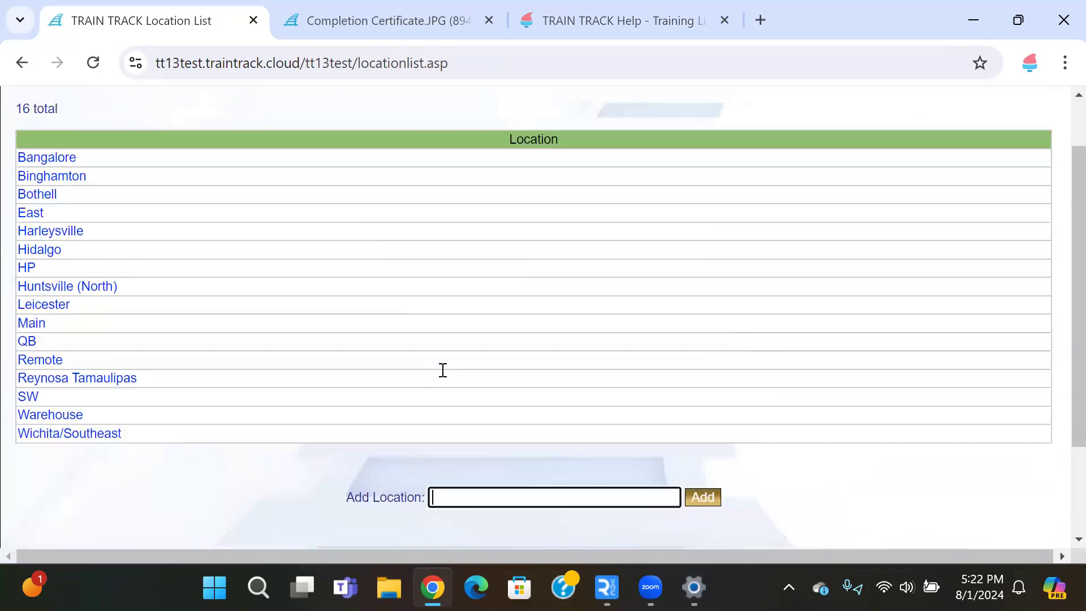
pyautogui.scroll(1, 443, 370)
pyautogui.click(54, 226)
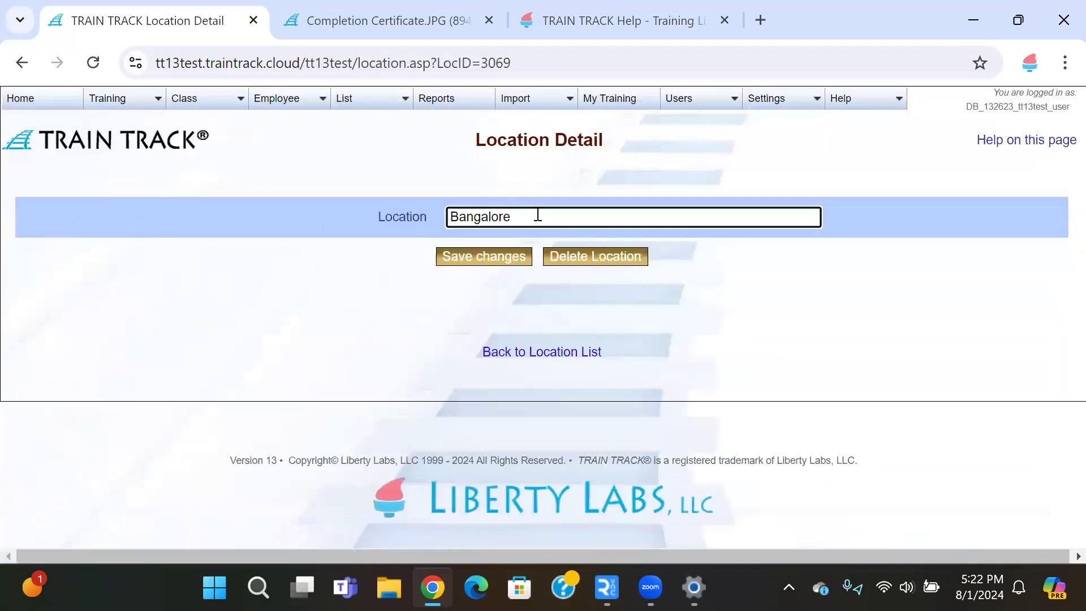
# Step: Check the Bangalore location's name field and open its deletion page without deleting the record
pyautogui.click(394, 215)
pyautogui.click(541, 216)
pyautogui.click(597, 254)
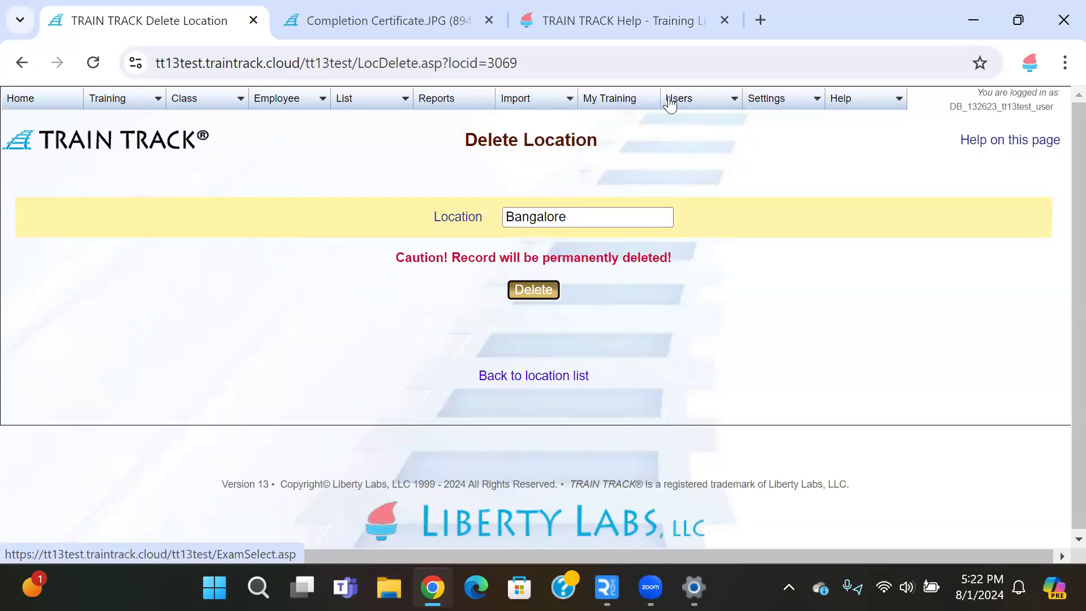
# Step: Open the user list and look through the active users and their access levels
pyautogui.moveTo(681, 103)
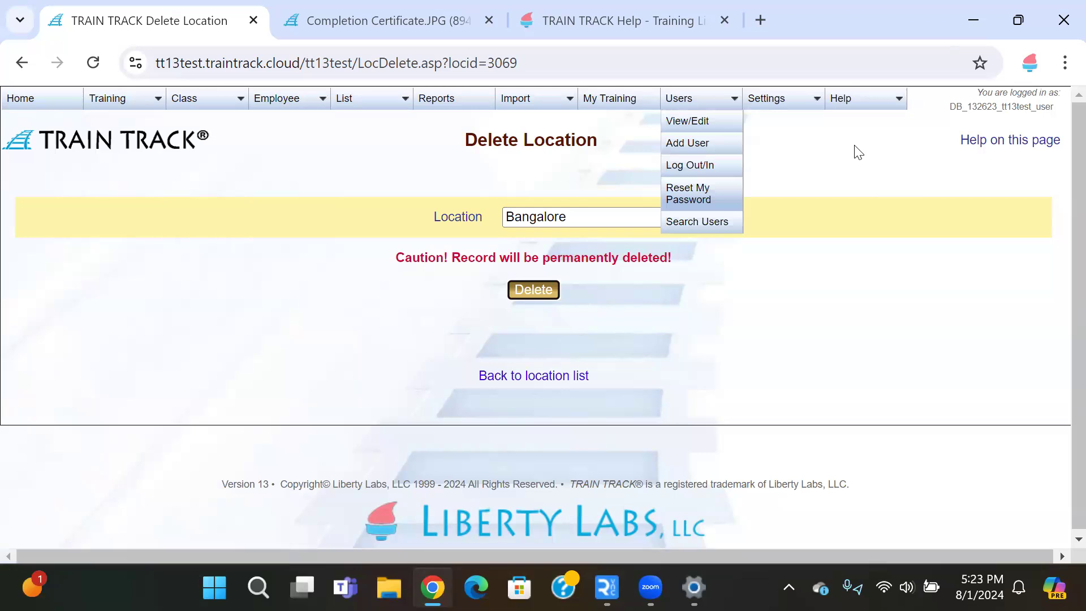
pyautogui.moveTo(786, 105)
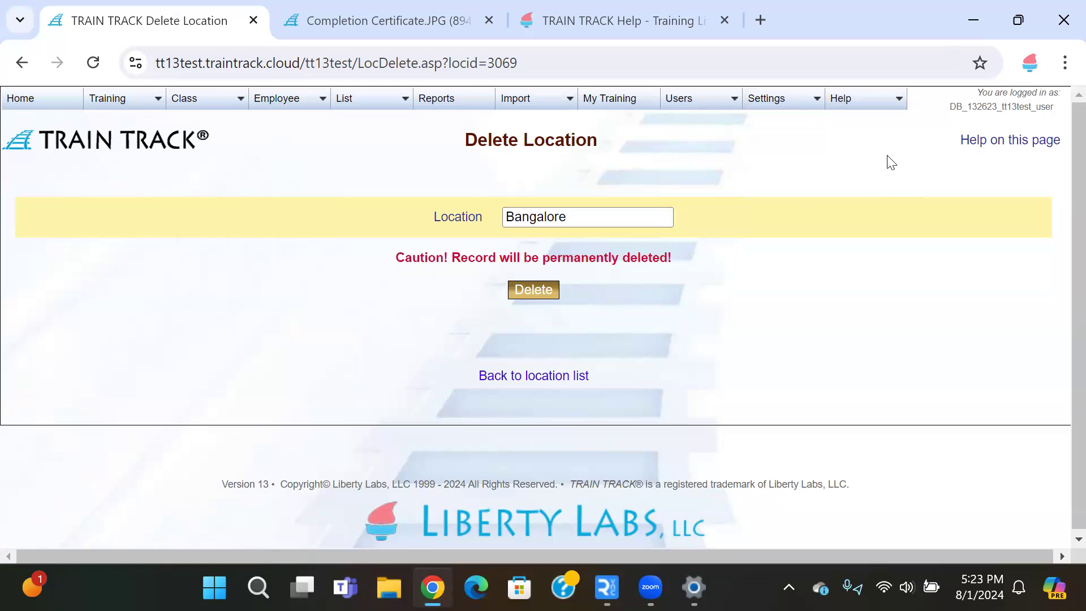
pyautogui.click(687, 100)
pyautogui.moveTo(688, 101)
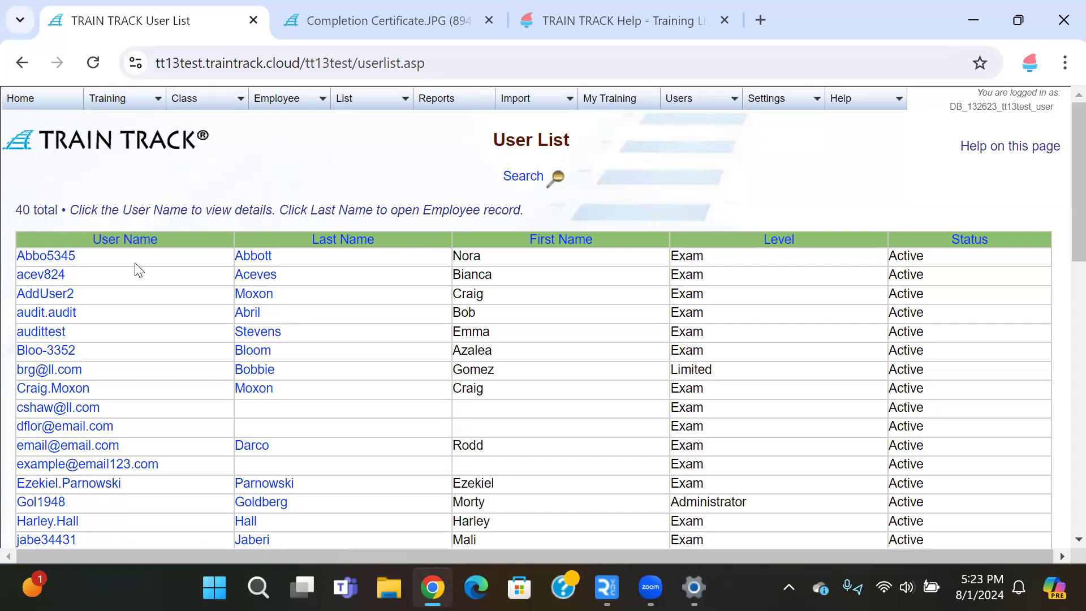
pyautogui.scroll(-2, 138, 273)
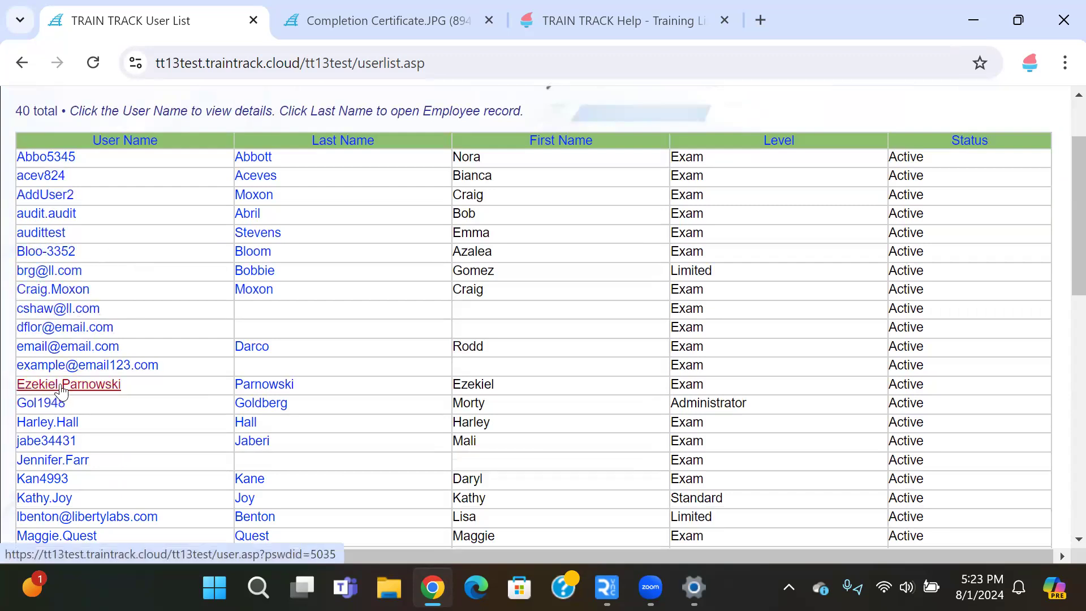
pyautogui.scroll(-3, 61, 390)
pyautogui.scroll(5, 62, 390)
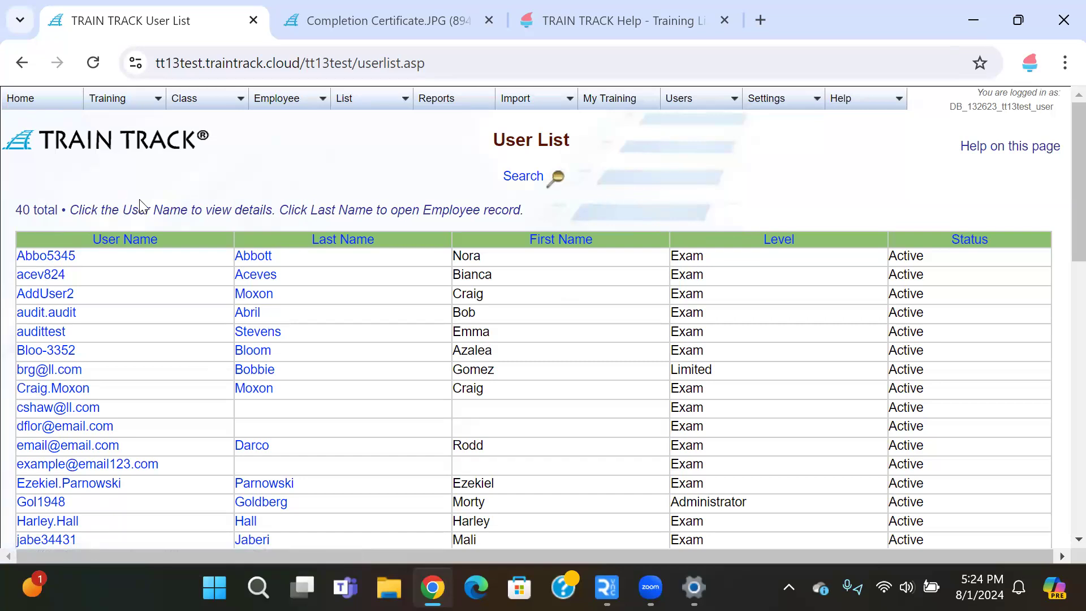
# Step: Open the detail record of the first user in the list and examine the available user levels
pyautogui.click(58, 257)
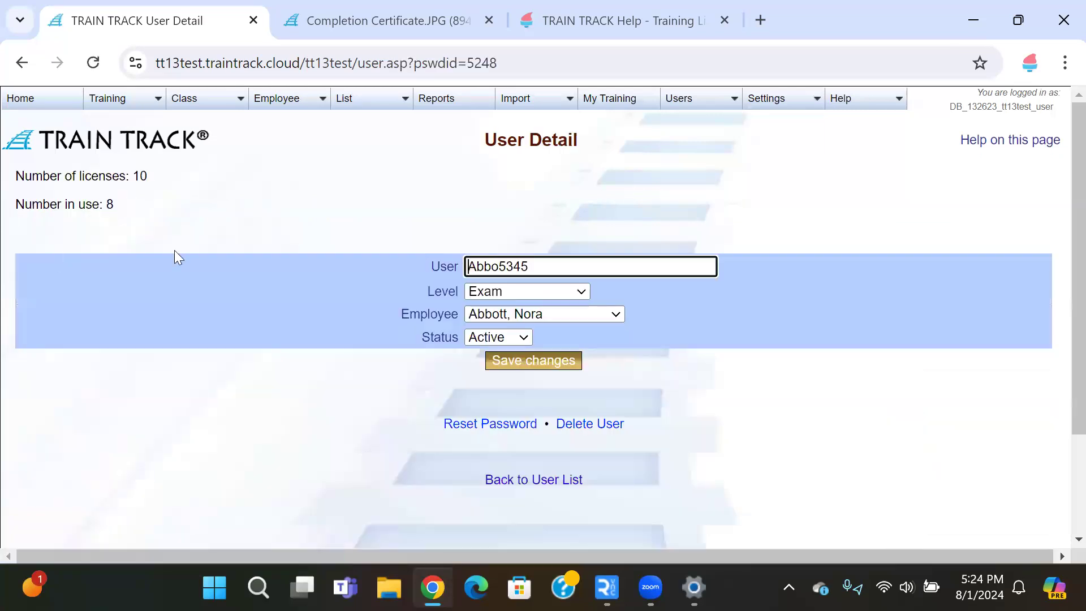
pyautogui.click(517, 292)
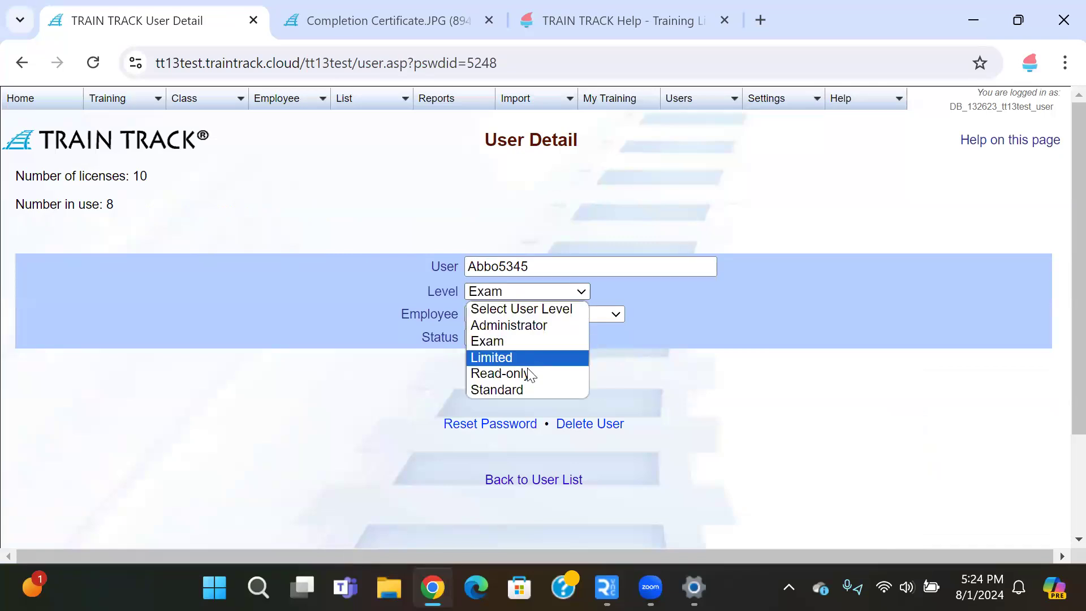
pyautogui.click(547, 217)
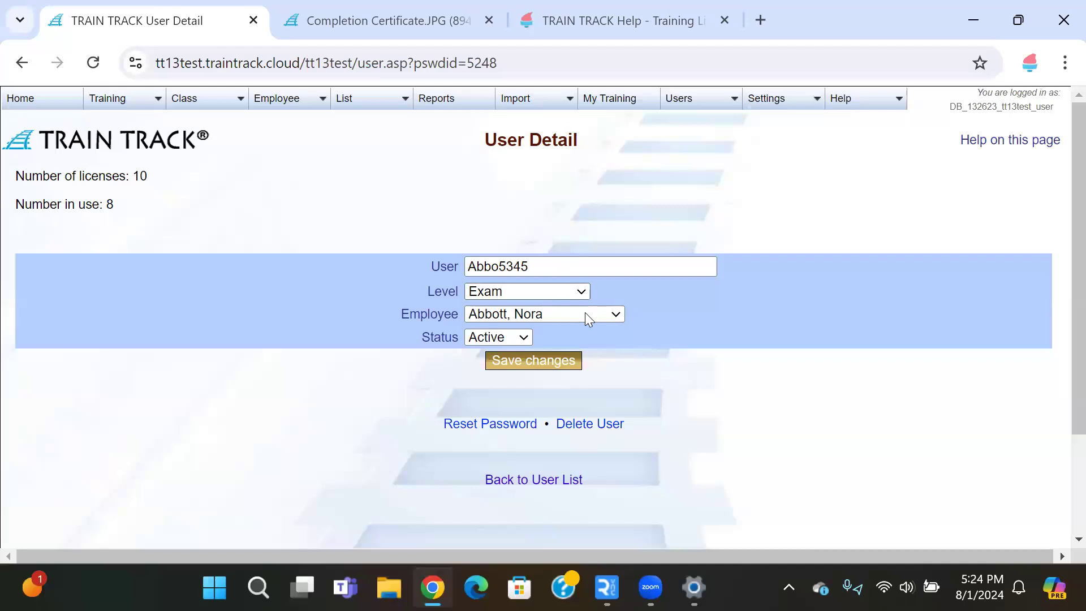
# Step: Examine the user's login name and the employee choices for linking the account, keeping the current selection
pyautogui.click(615, 317)
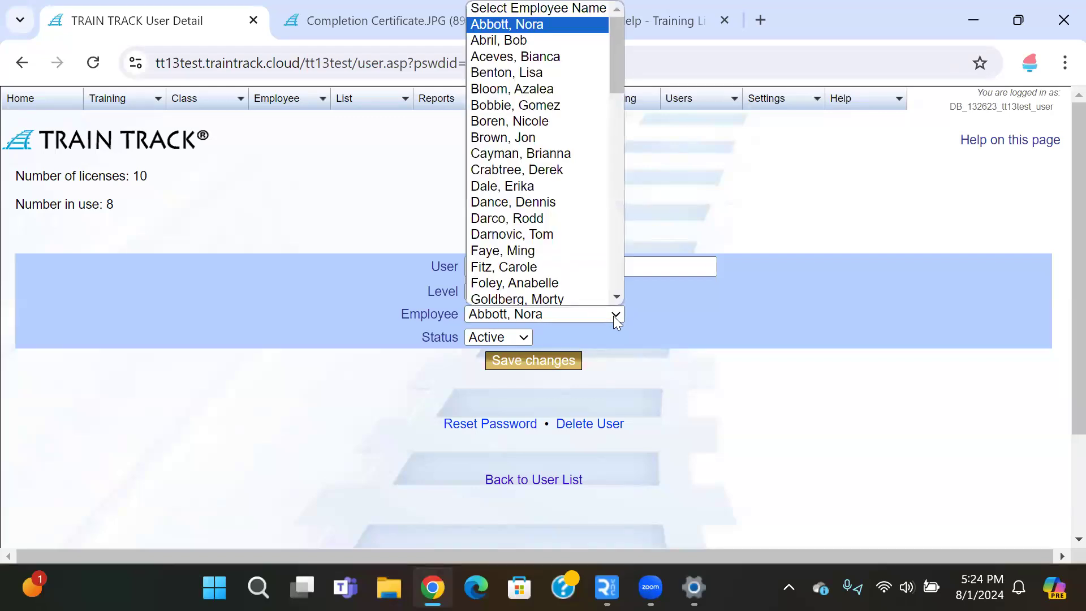
pyautogui.click(613, 315)
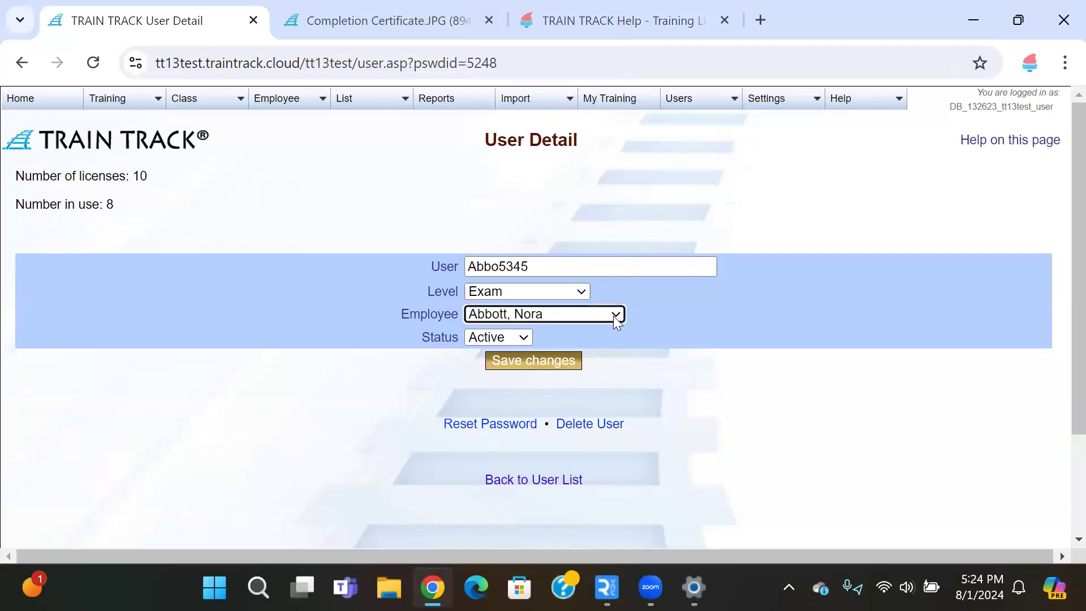
pyautogui.doubleClick(531, 266)
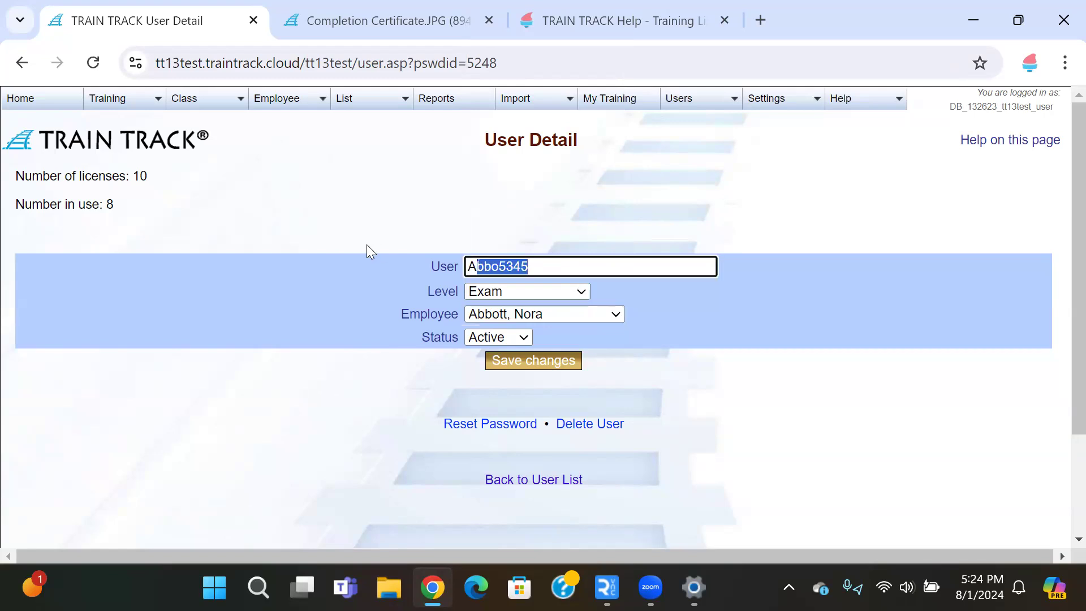
pyautogui.click(539, 312)
pyautogui.click(538, 312)
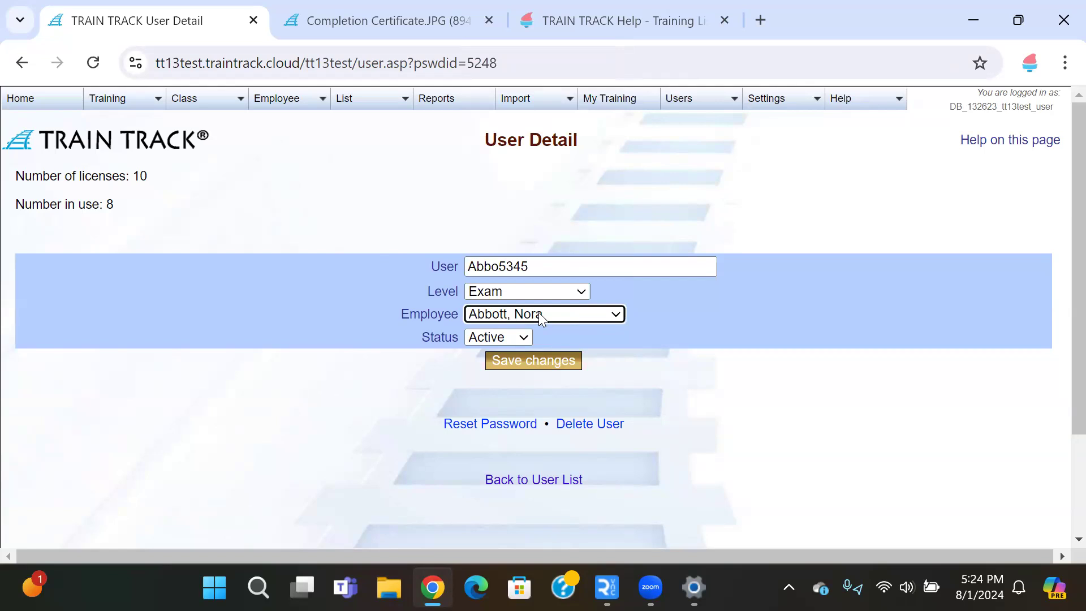
# Step: Check the user's status options and the password reset form, and return to the user list
pyautogui.click(525, 338)
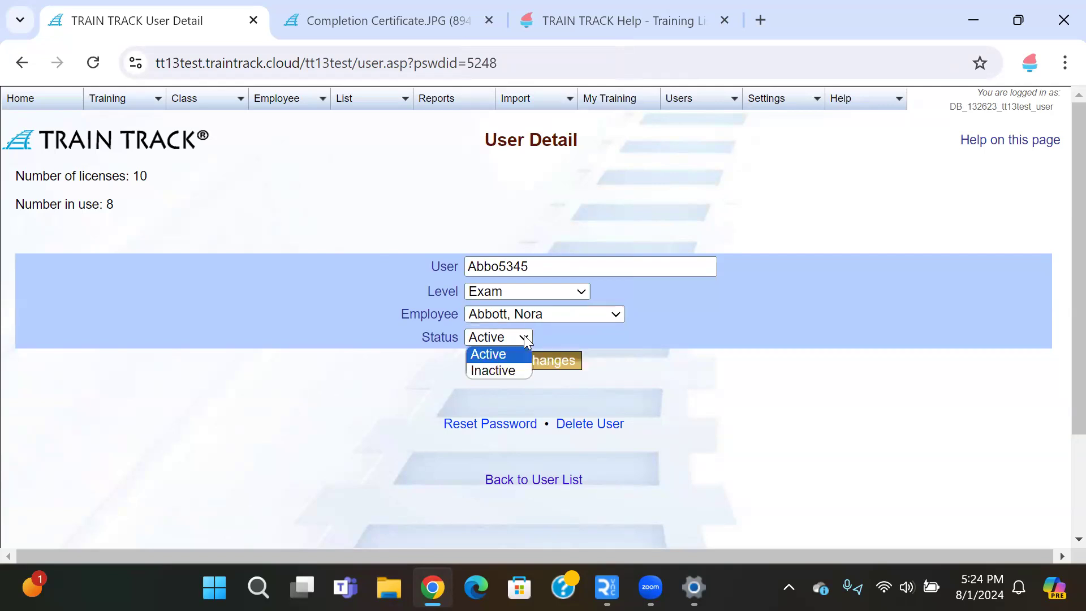
pyautogui.click(615, 332)
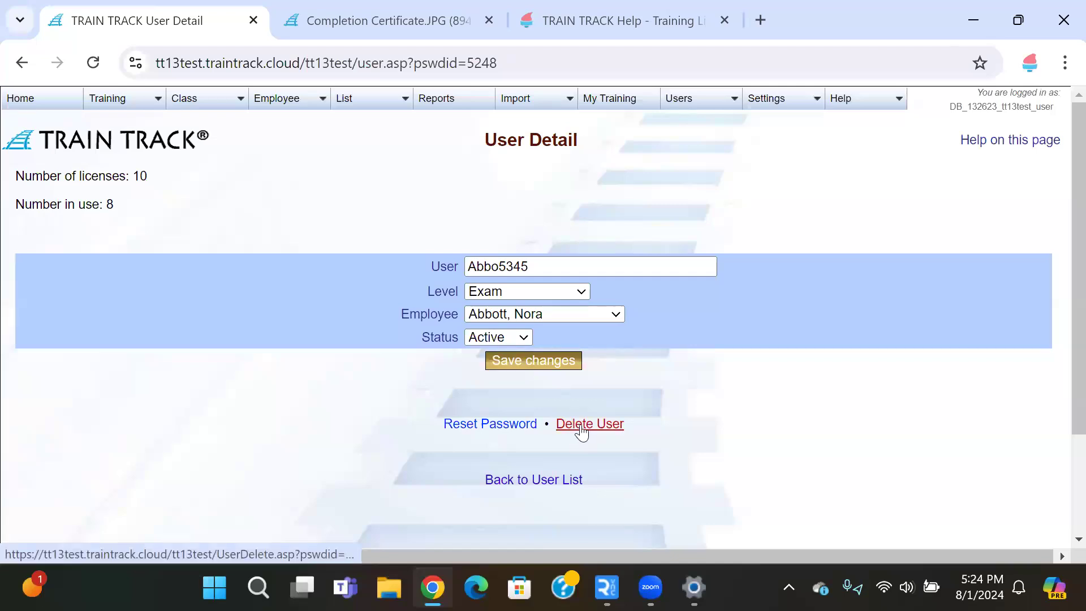
pyautogui.click(460, 430)
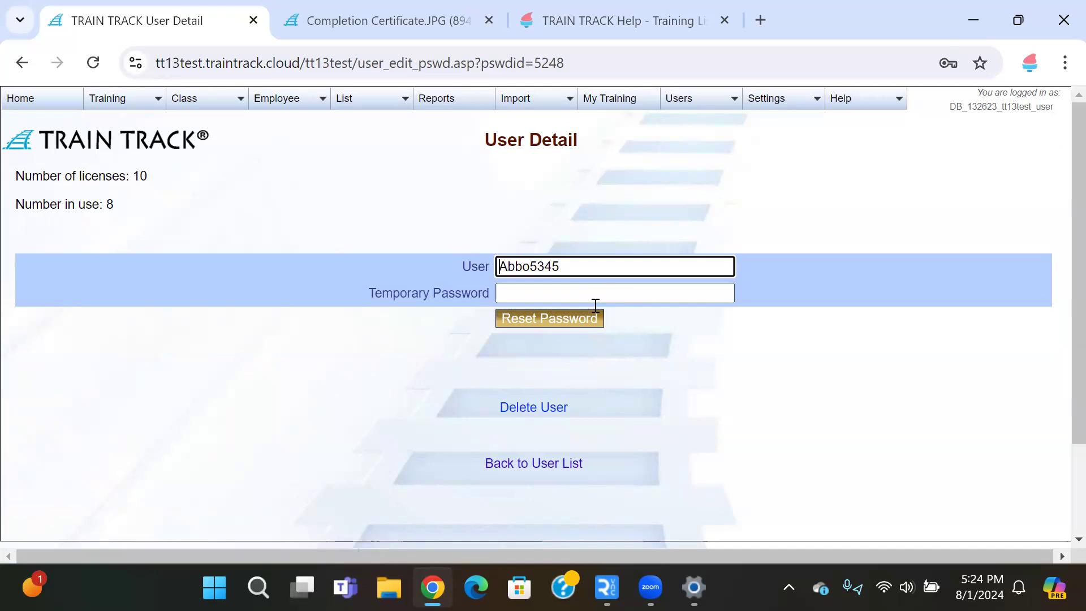
pyautogui.click(517, 464)
# Step: Filter the user list by Inactive status and look through the listed users
pyautogui.scroll(-8, 546, 387)
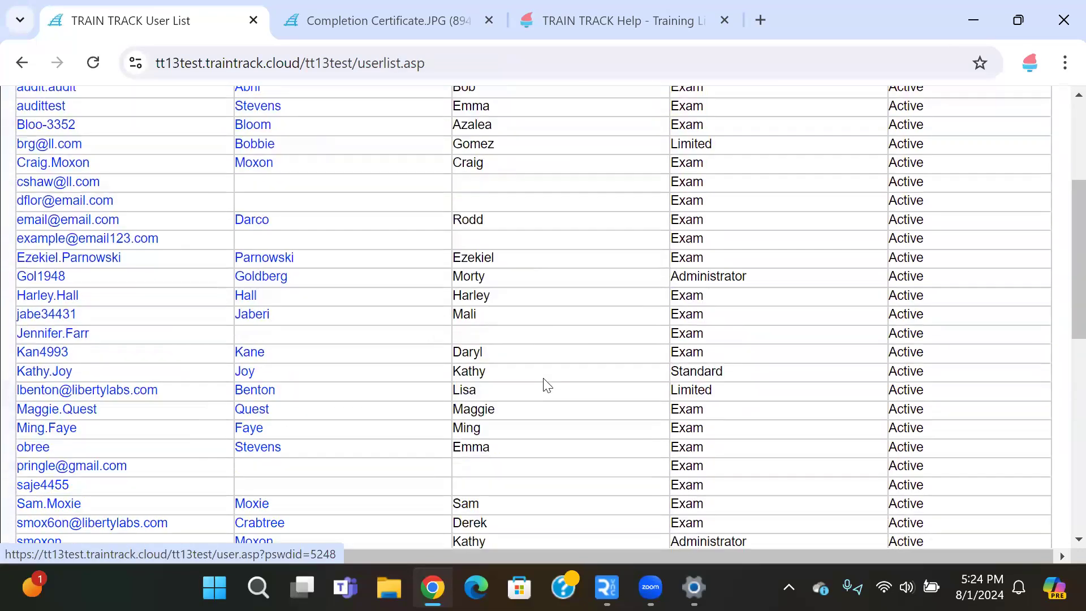
pyautogui.scroll(-2, 545, 387)
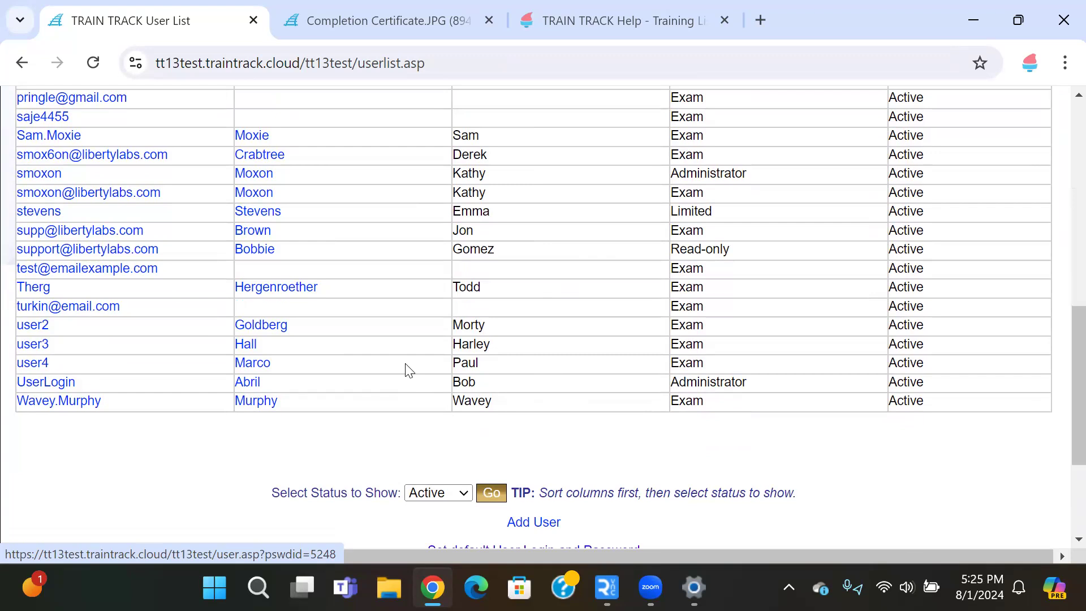
pyautogui.click(452, 494)
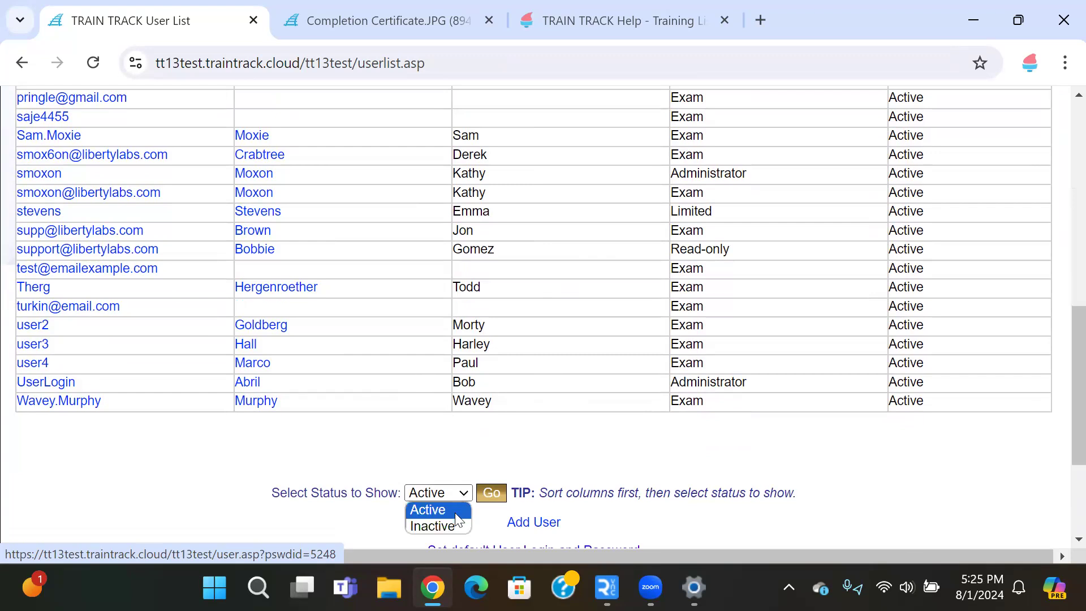
pyautogui.click(454, 526)
pyautogui.click(491, 492)
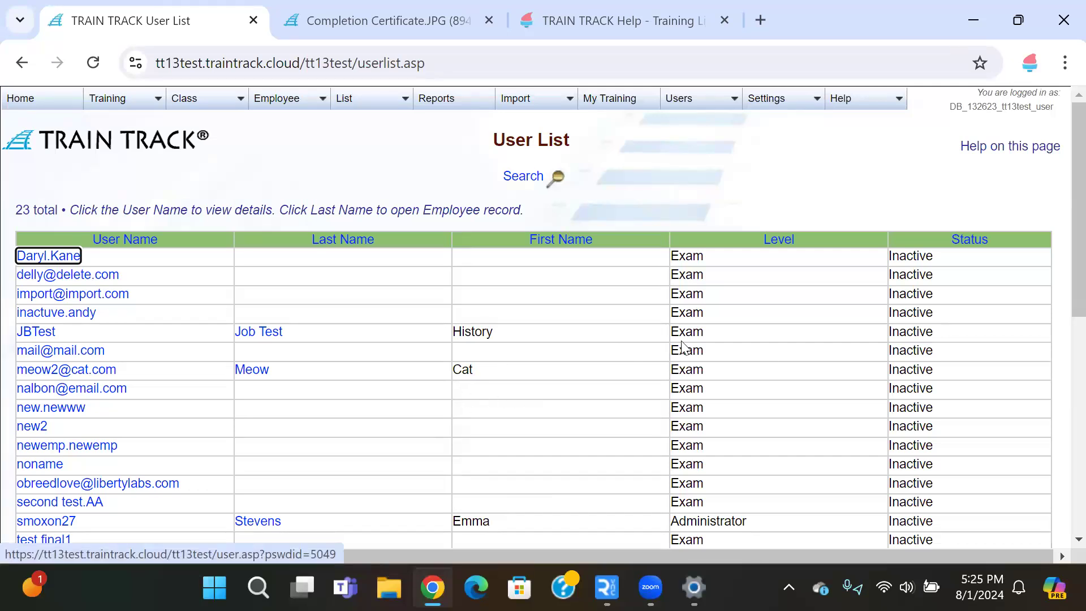
pyautogui.scroll(-2, 928, 385)
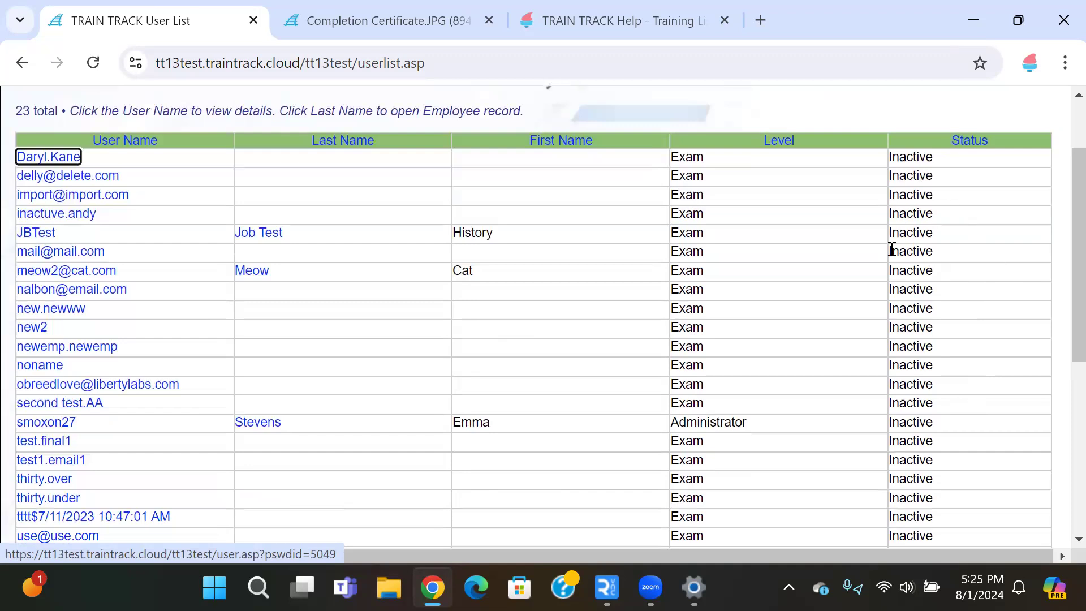
pyautogui.scroll(2, 887, 249)
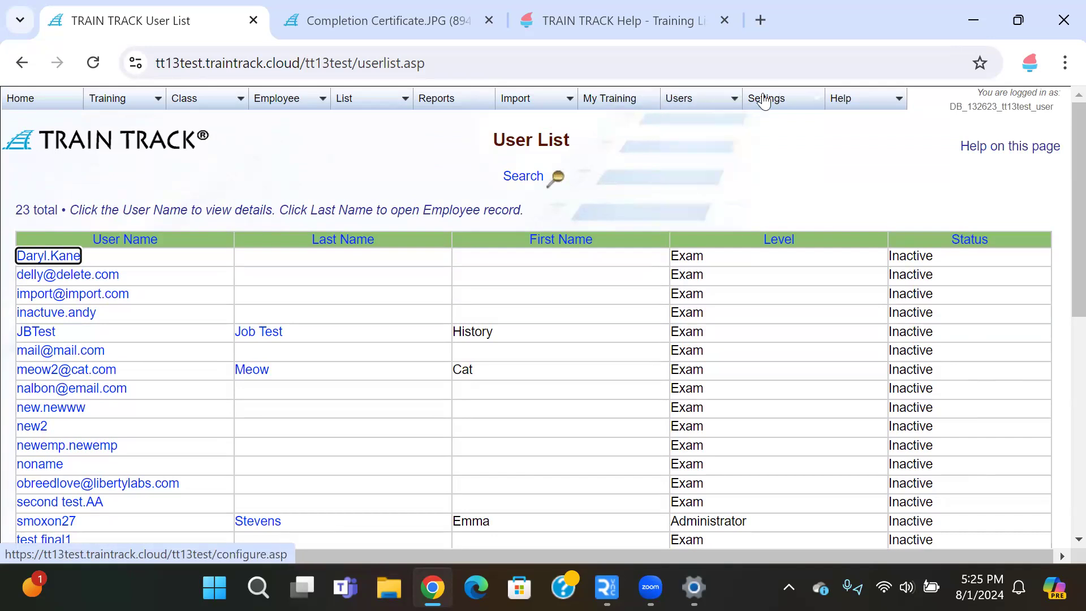
# Step: Open the default expiration settings for user passwords and the training grace period
pyautogui.moveTo(764, 99)
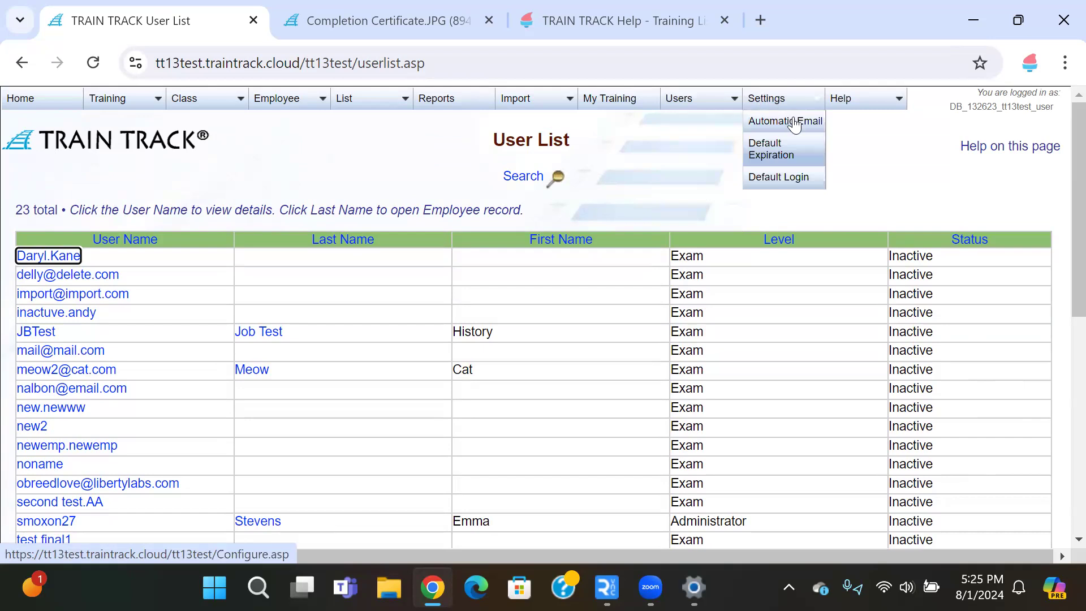
pyautogui.click(775, 161)
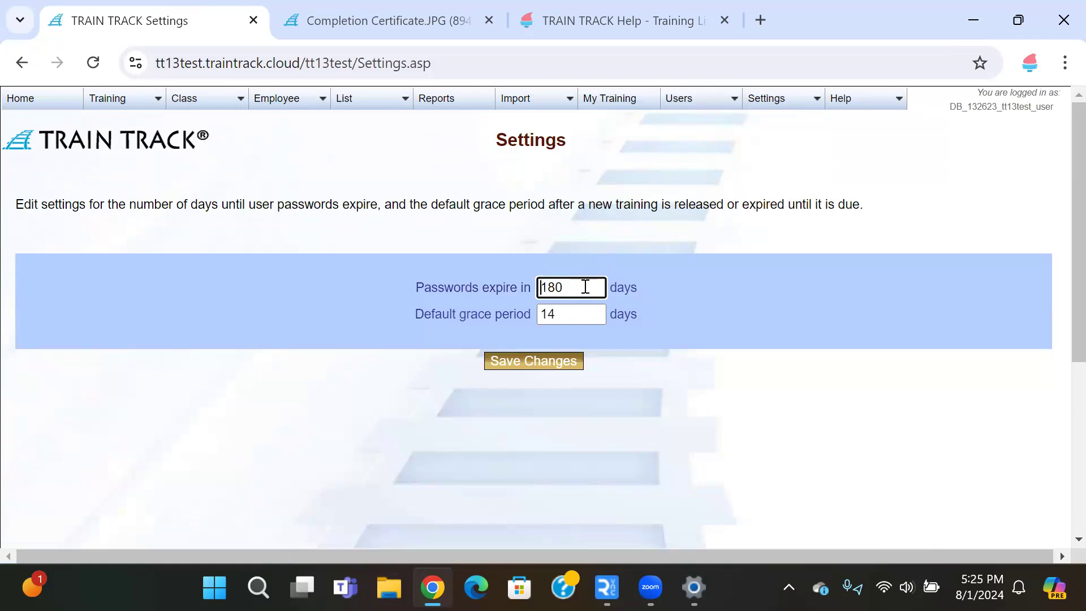
# Step: Examine the password expiration and default grace period fields, and open the default login settings
pyautogui.moveTo(586, 287); pyautogui.dragTo(487, 286)
pyautogui.click(560, 313)
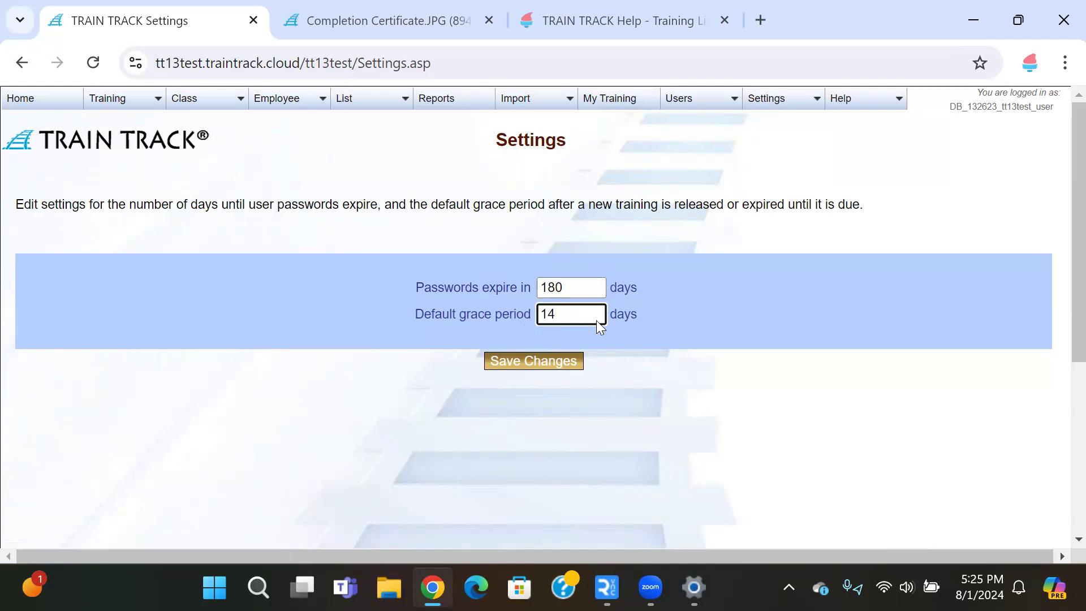
pyautogui.moveTo(783, 109)
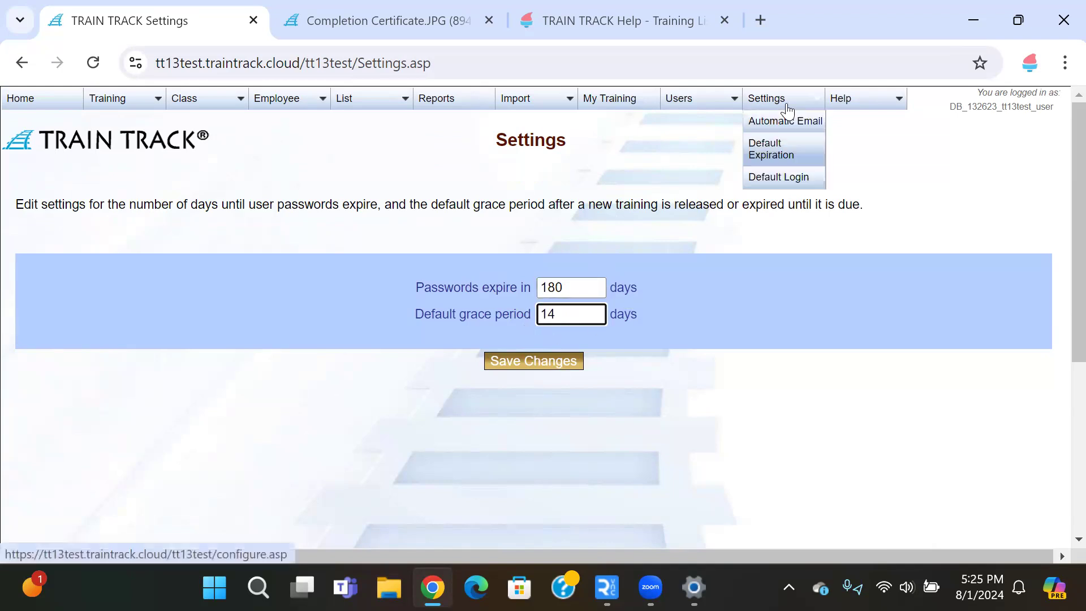
pyautogui.click(787, 179)
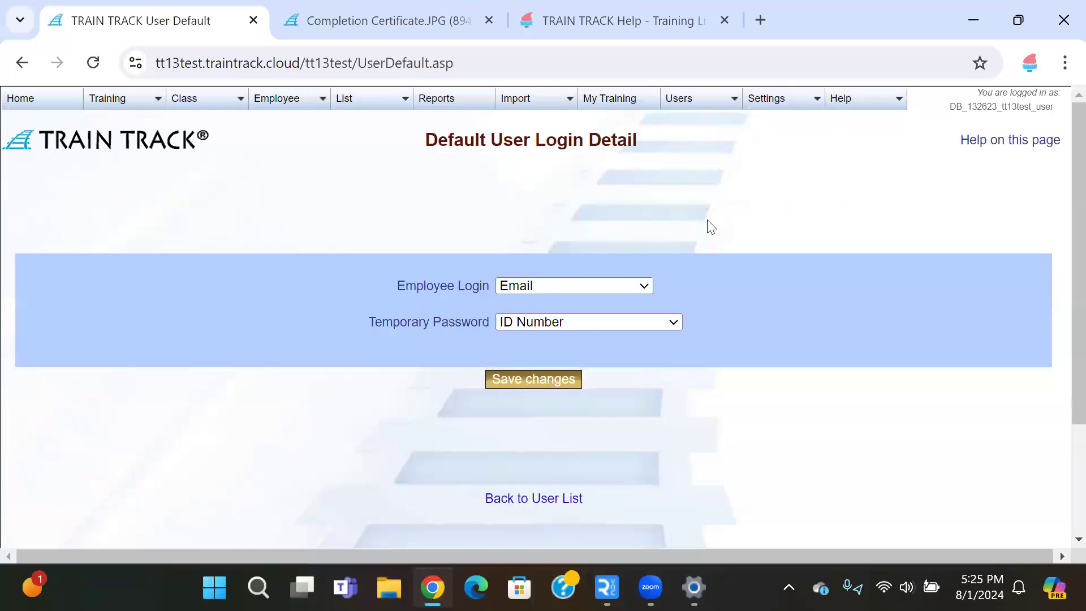
# Step: Look through the available choices for the default employee login and temporary password
pyautogui.click(648, 287)
pyautogui.click(649, 286)
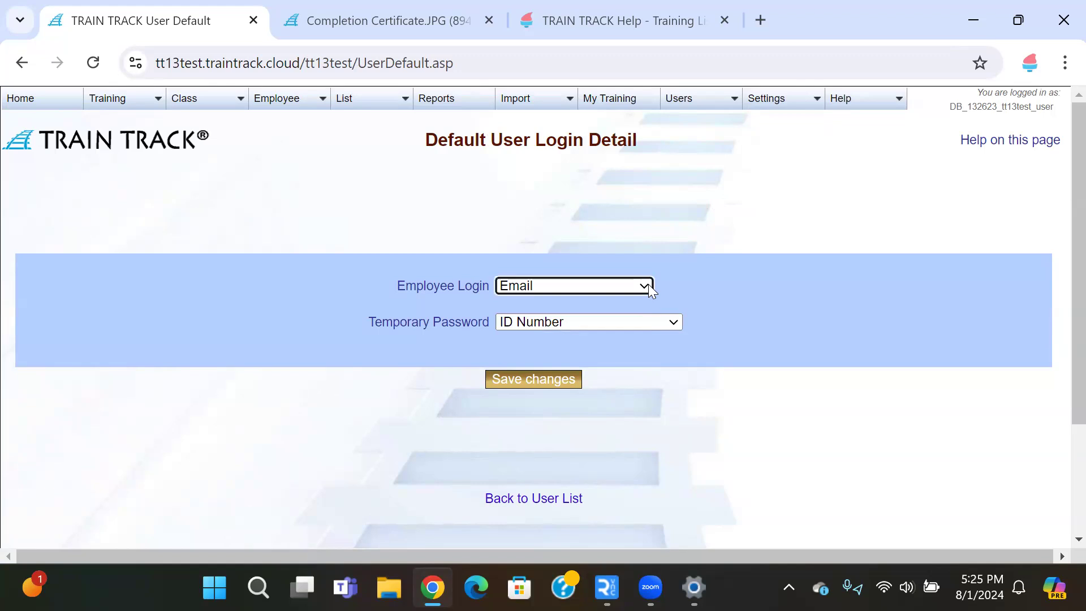
pyautogui.click(674, 320)
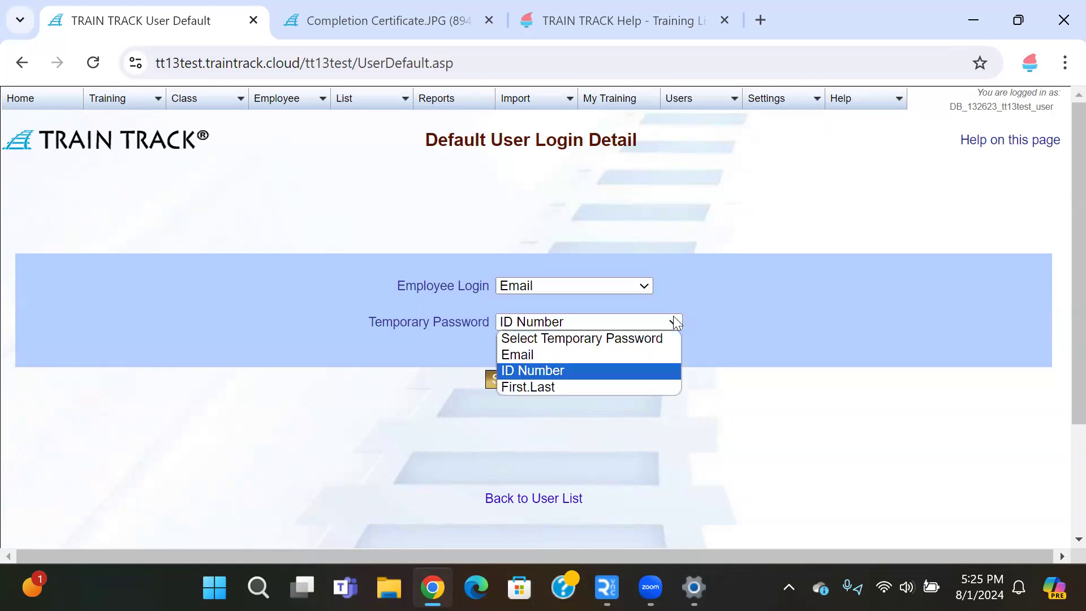
pyautogui.click(674, 322)
pyautogui.click(666, 324)
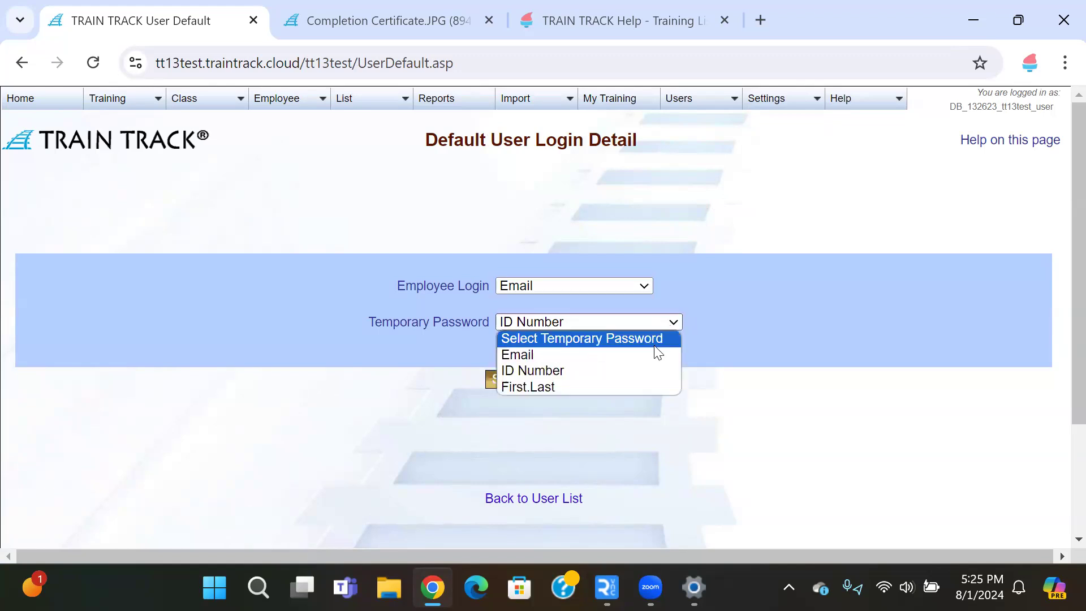
# Step: Set the default temporary password to Email and the employee login to ID Number
pyautogui.click(647, 355)
pyautogui.click(643, 288)
pyautogui.click(636, 335)
# Step: Save Email as the default employee login and ID Number as the temporary password, and return to the user list
pyautogui.click(641, 286)
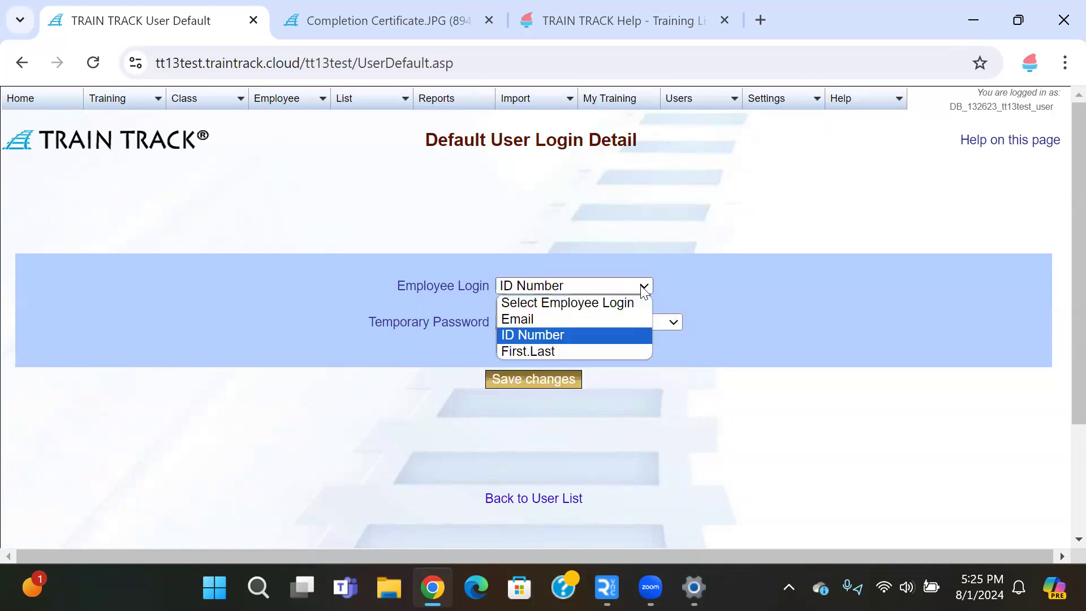
pyautogui.click(634, 319)
pyautogui.click(635, 321)
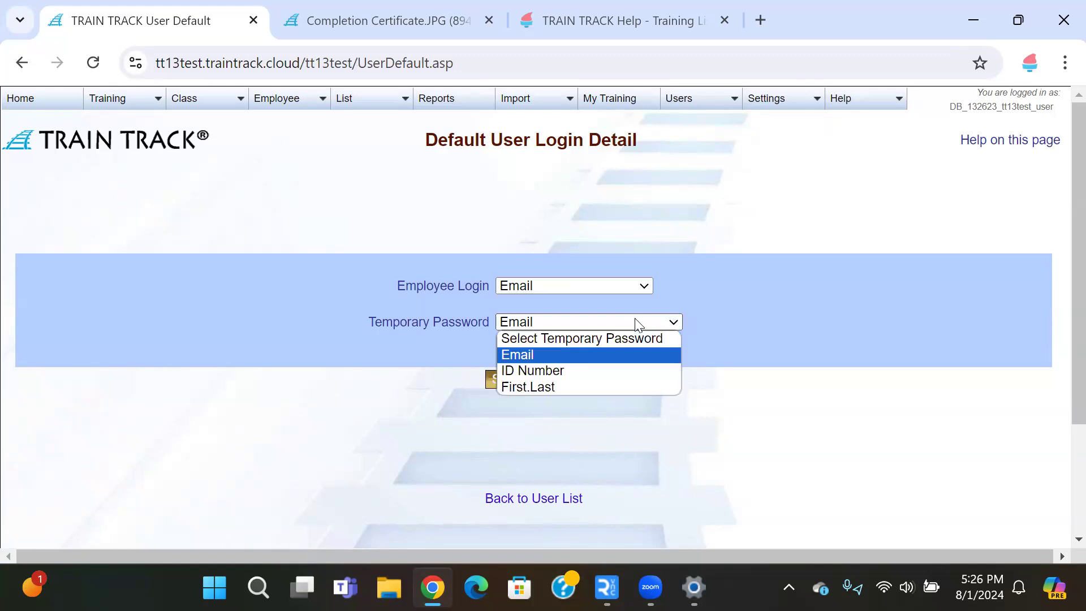
pyautogui.click(563, 372)
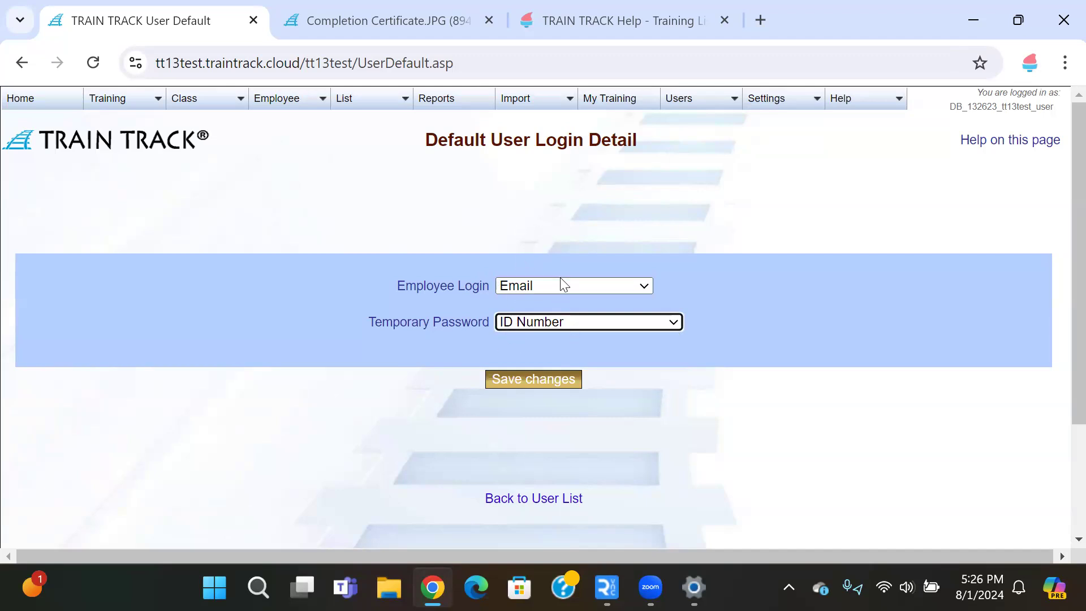
pyautogui.click(502, 378)
pyautogui.click(545, 499)
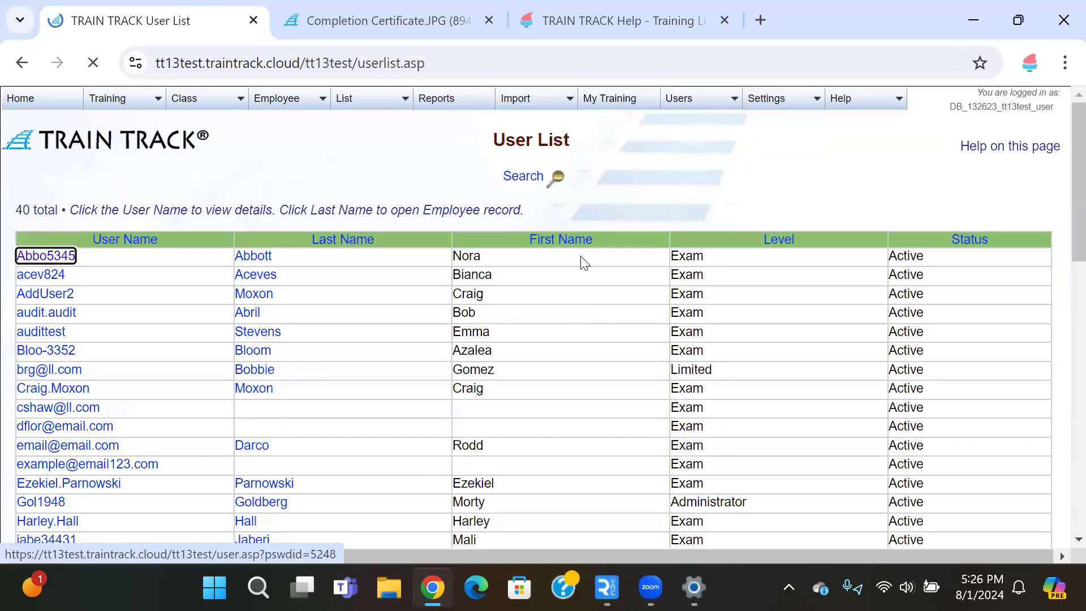
# Step: Open the report menu and look through all report categories, from class reports to the validation audit trail reports
pyautogui.click(445, 107)
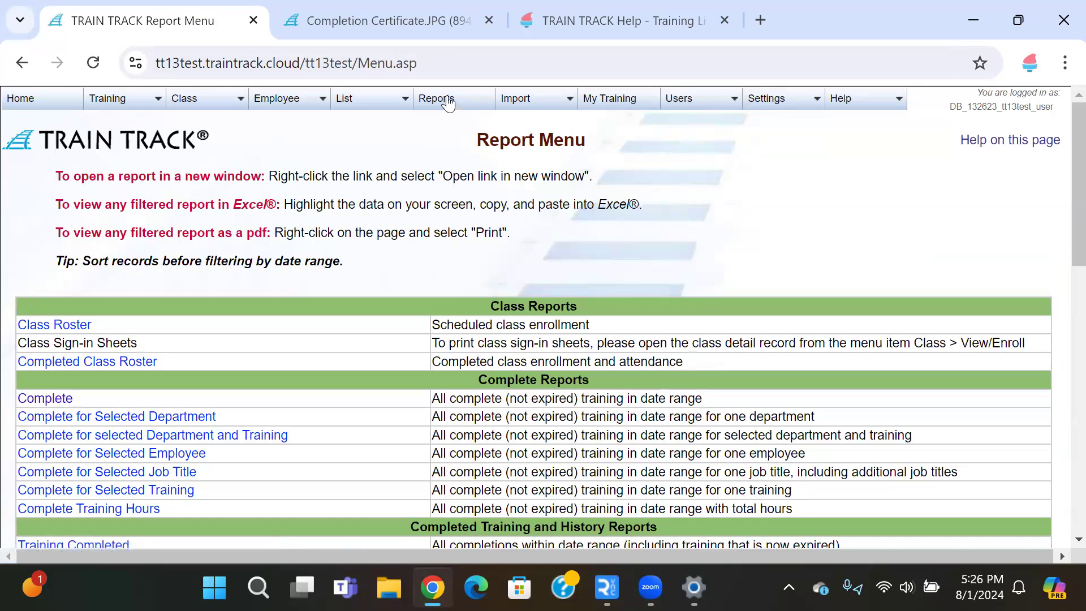
pyautogui.scroll(-3, 480, 187)
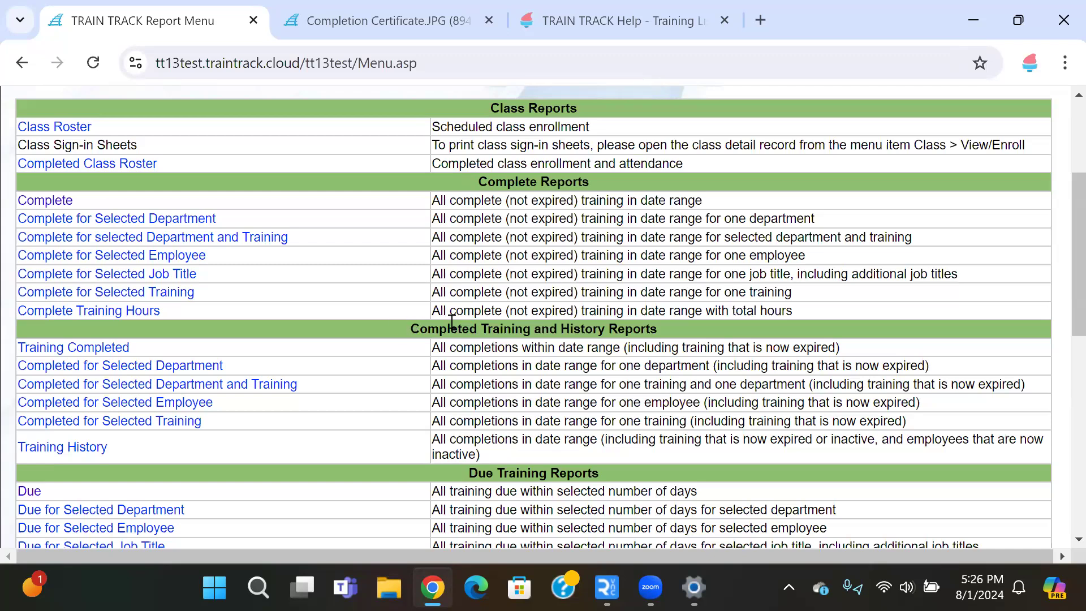
pyautogui.scroll(-2, 505, 321)
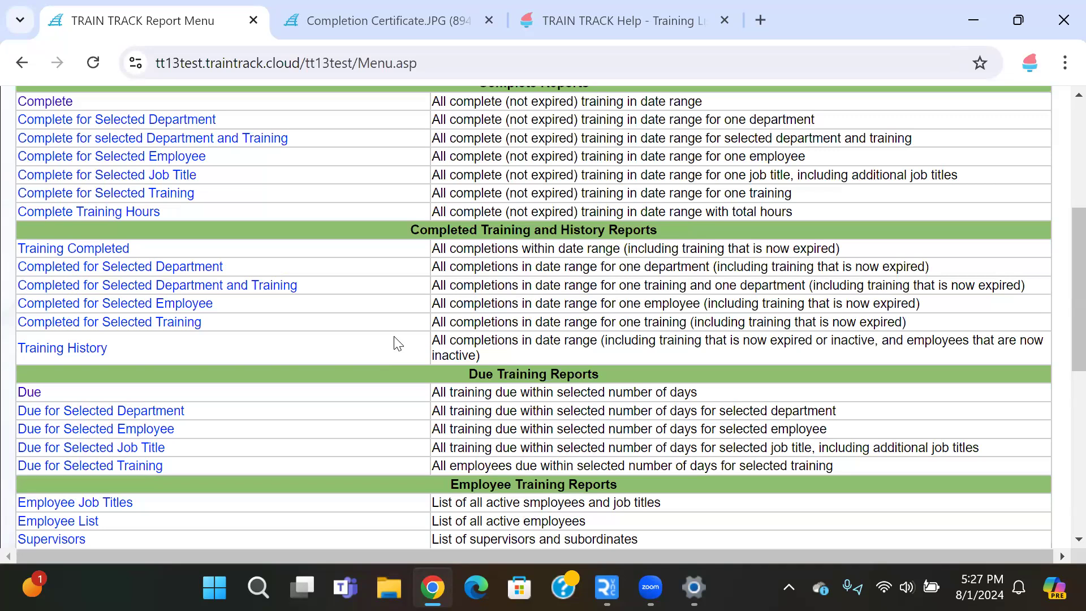
pyautogui.scroll(-2, 396, 339)
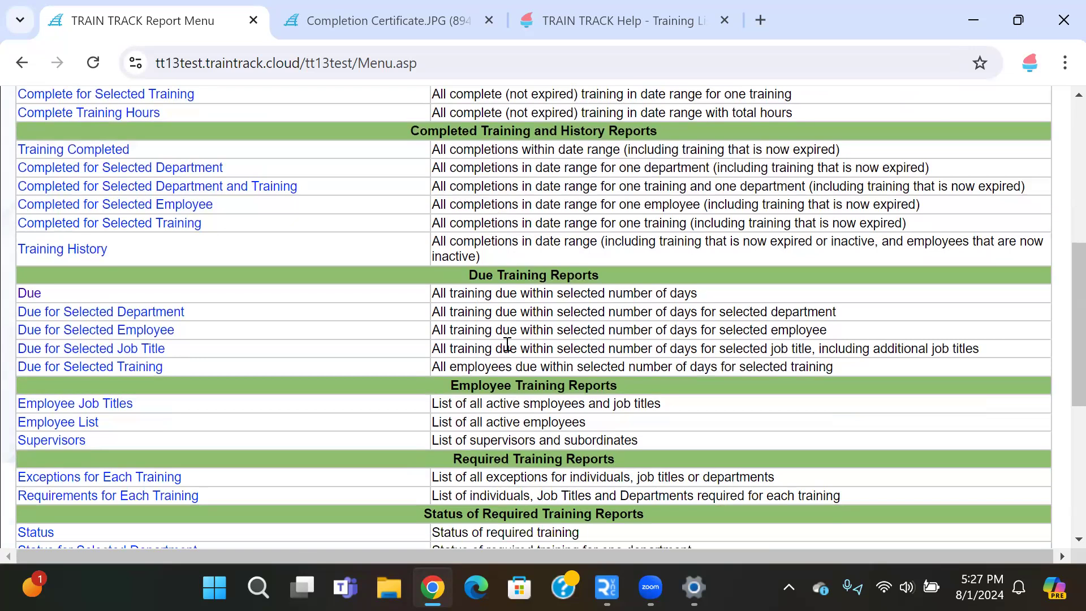
pyautogui.scroll(-2, 468, 351)
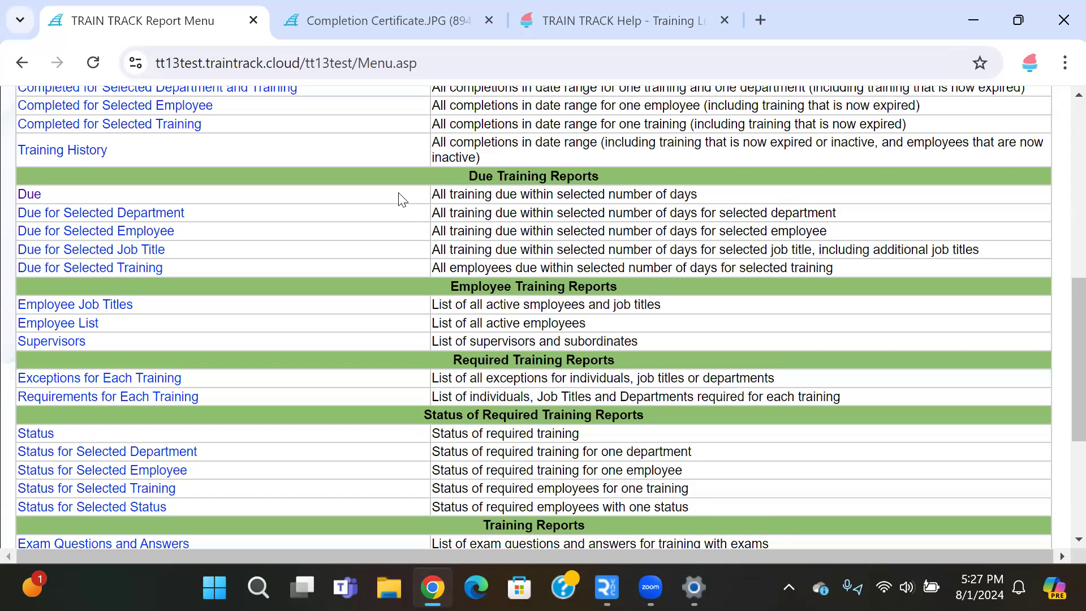
pyautogui.scroll(-2, 401, 198)
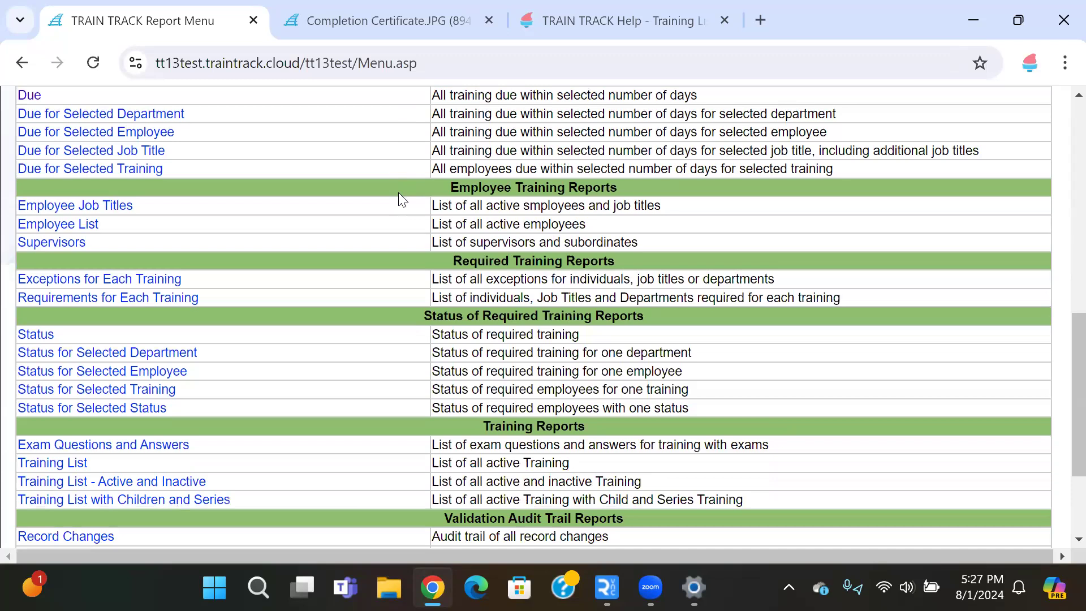
pyautogui.scroll(-2, 399, 195)
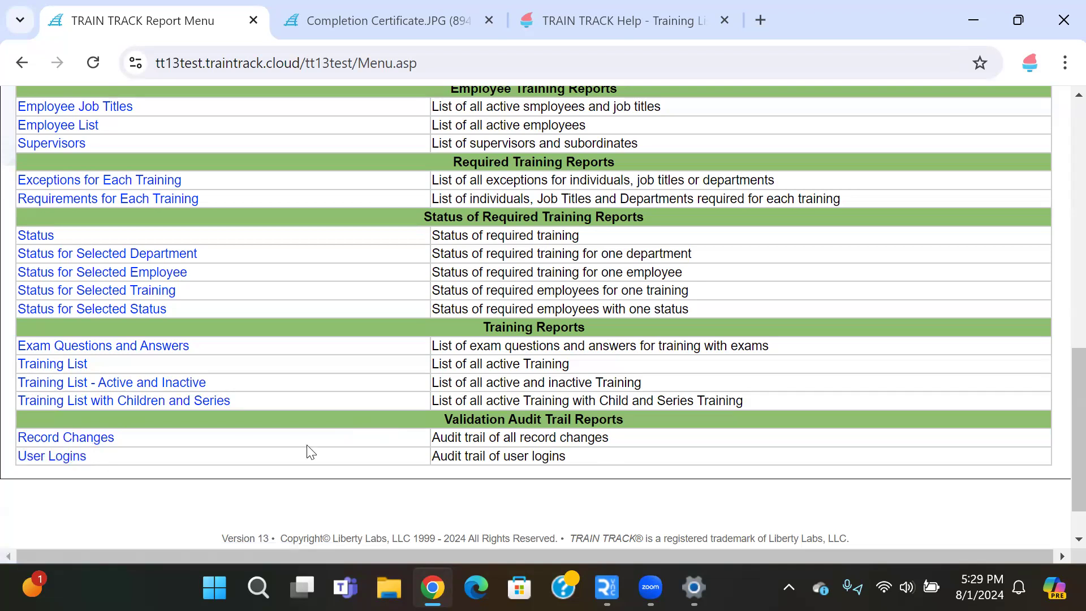
pyautogui.scroll(20, 310, 452)
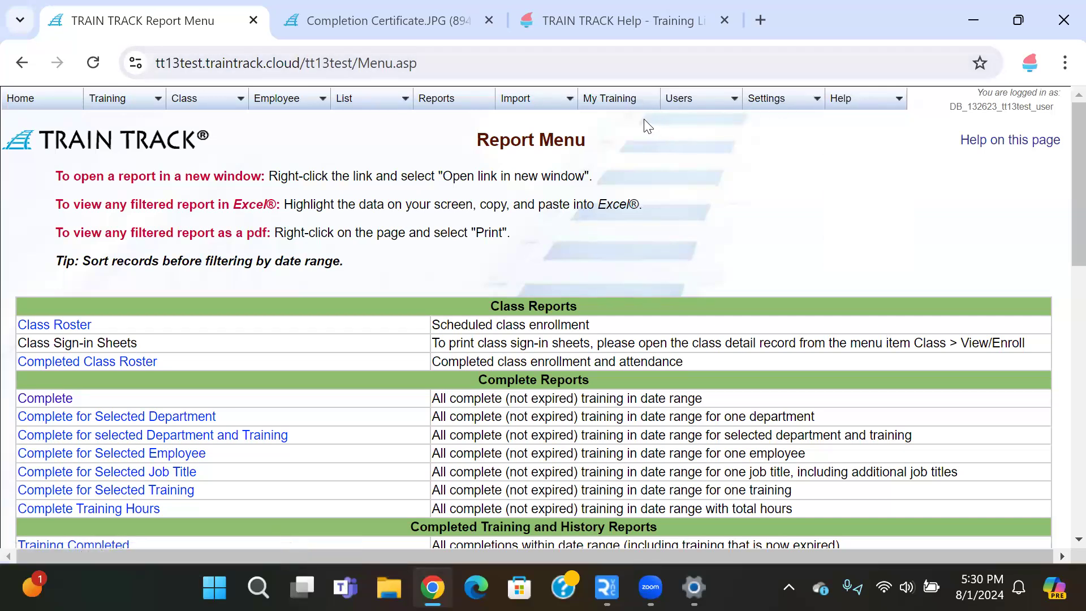
# Step: Open the personal training page, choose First Aid from the needed trainings and start it
pyautogui.click(613, 107)
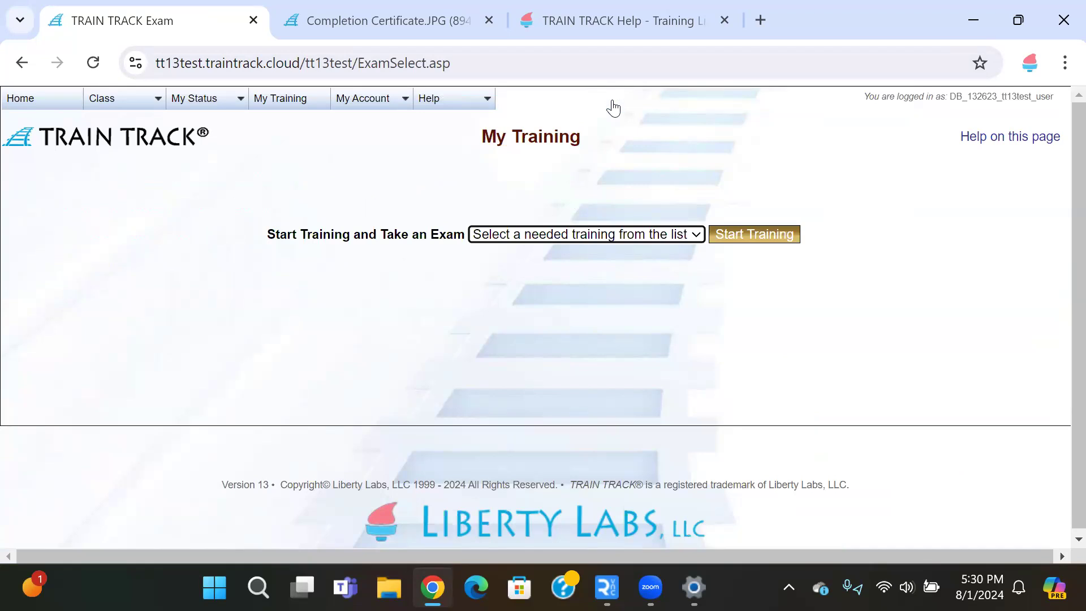
pyautogui.click(519, 235)
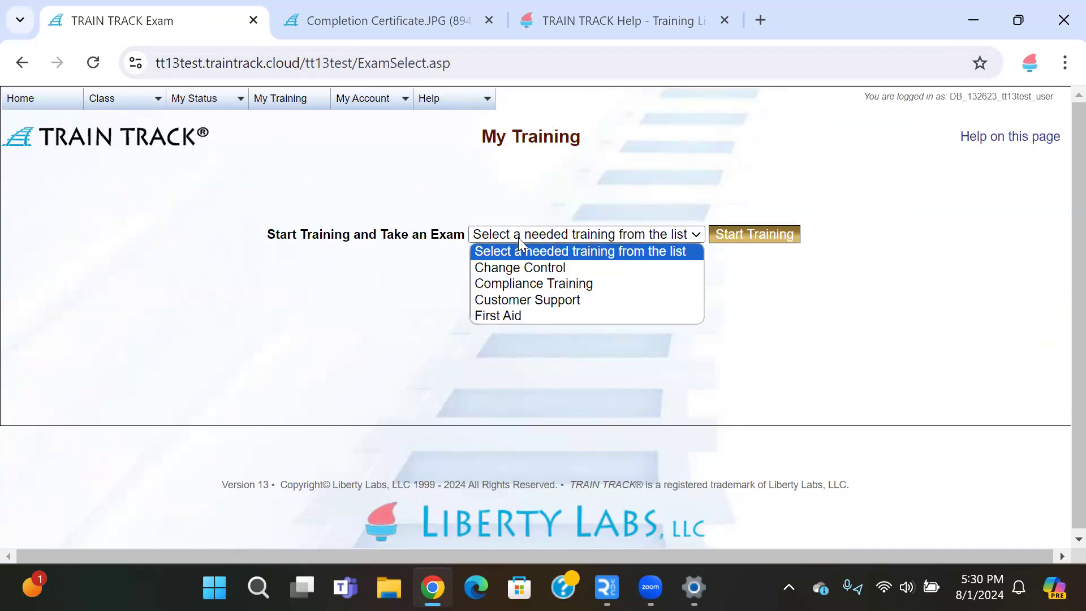
pyautogui.click(534, 312)
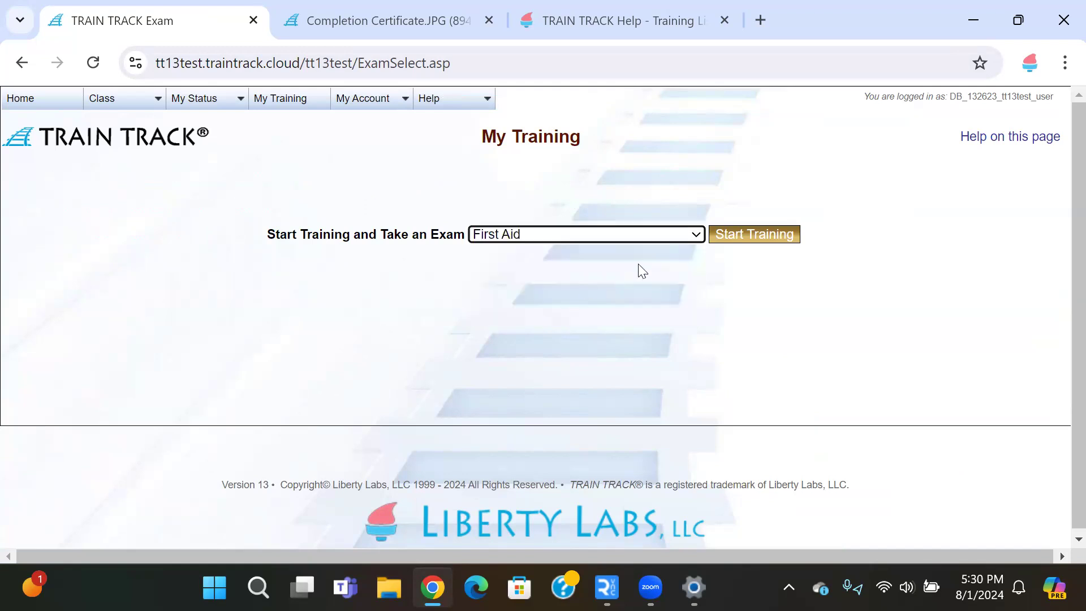
pyautogui.click(733, 233)
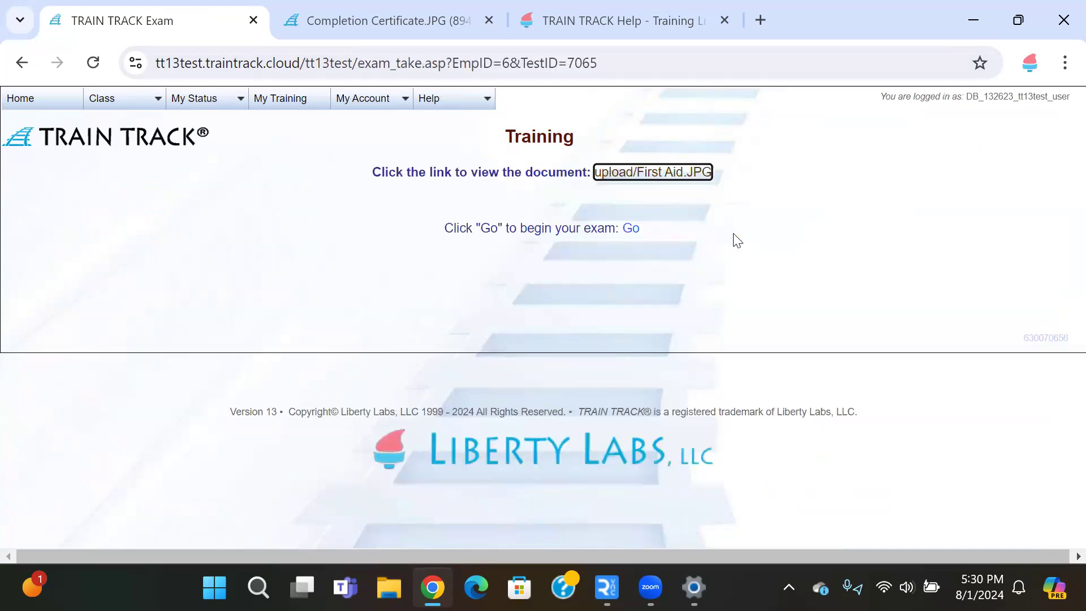
# Step: View the First Aid document and begin its exam, answering Yes to having read and understood it
pyautogui.click(672, 172)
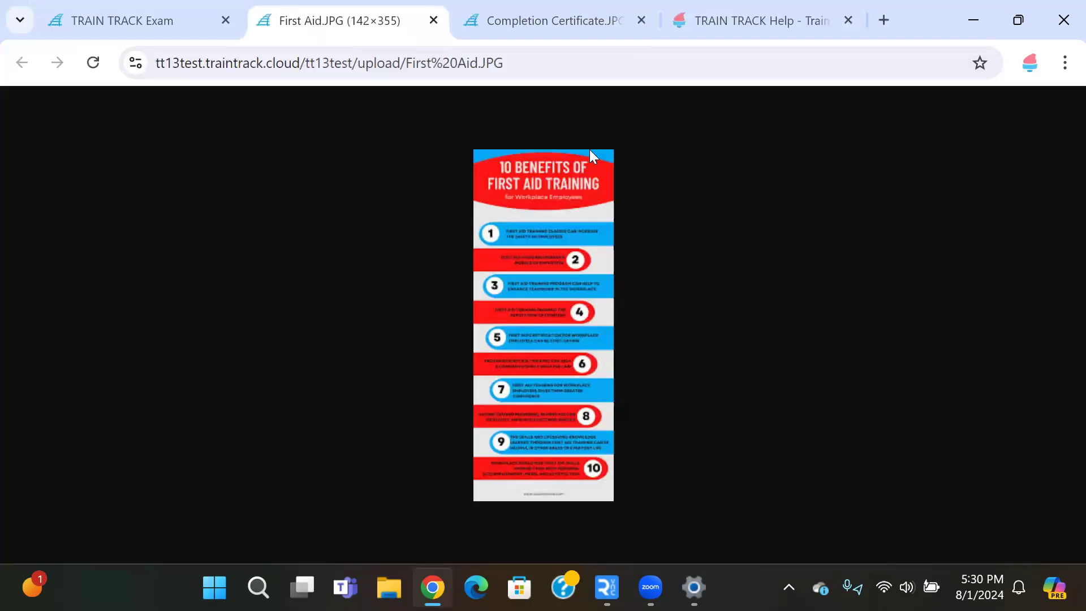
pyautogui.click(161, 22)
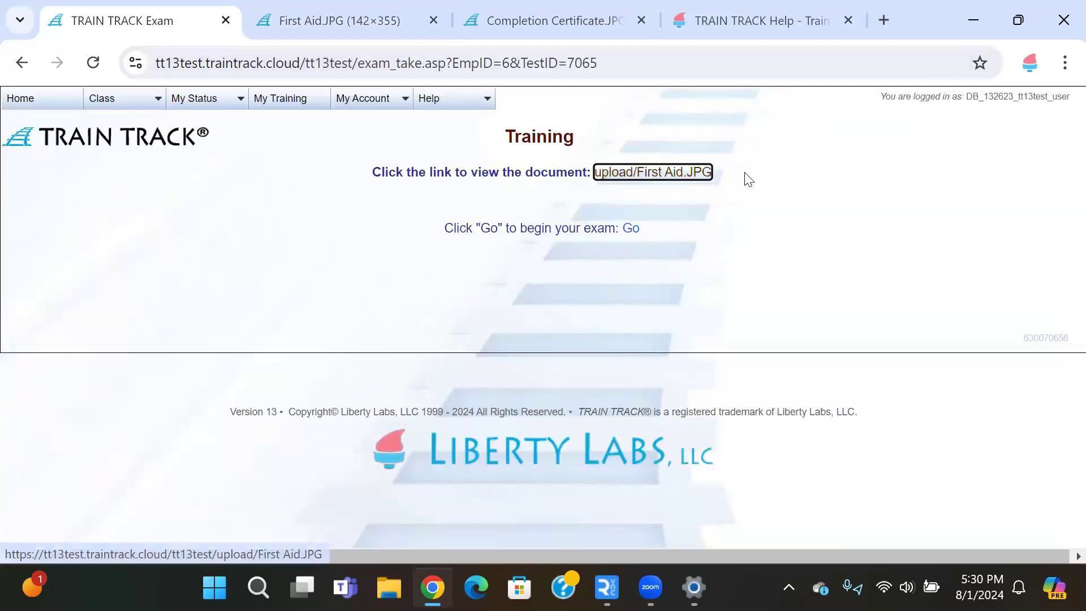
pyautogui.click(632, 232)
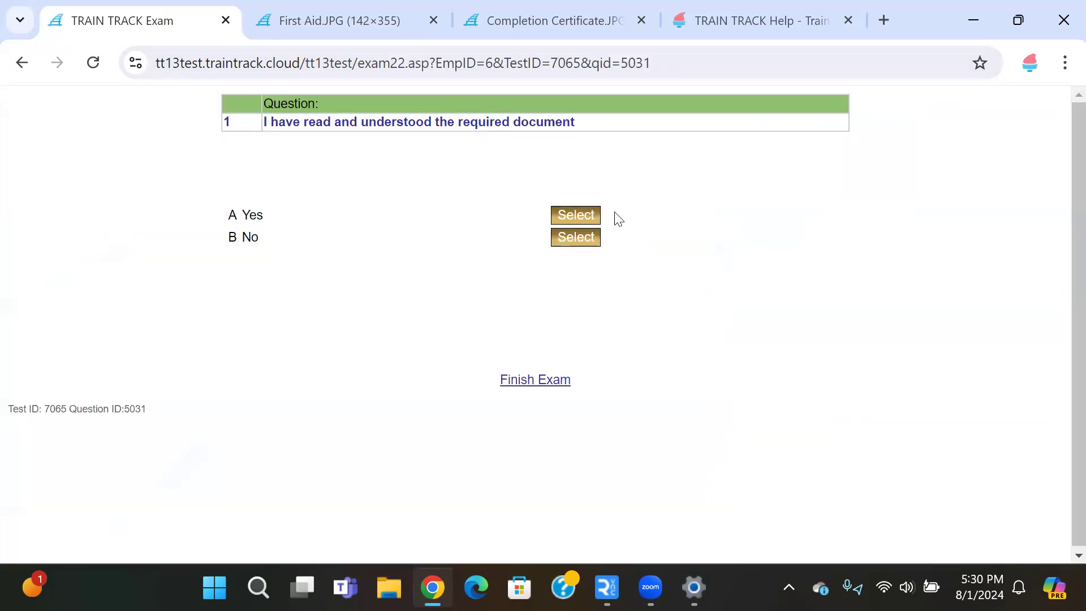
pyautogui.click(580, 218)
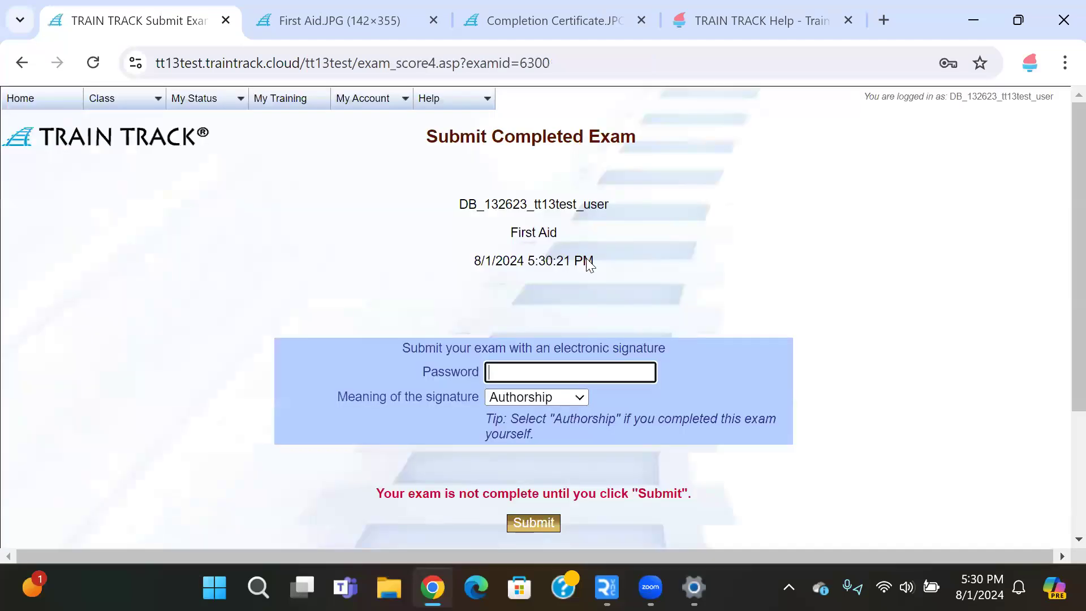
# Step: Enter the account password for the exam's electronic signature, and clear it without submitting the exam
pyautogui.write('••••••••')
pyautogui.scroll(-3, 565, 336)
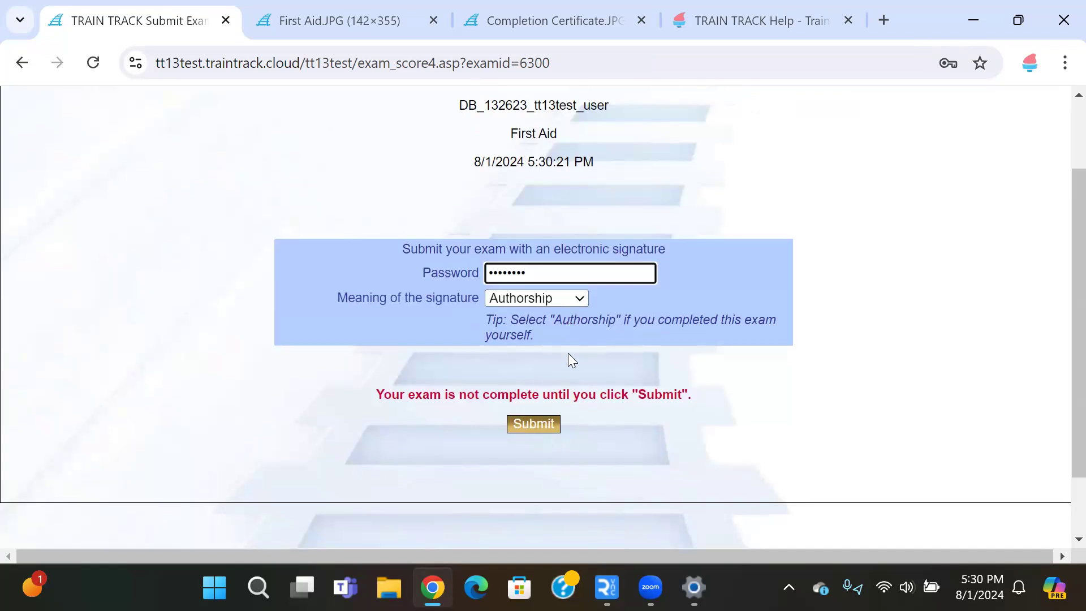
pyautogui.scroll(2, 595, 342)
pyautogui.hotkey('ctrl', 'a')
pyautogui.press('BackSpace')
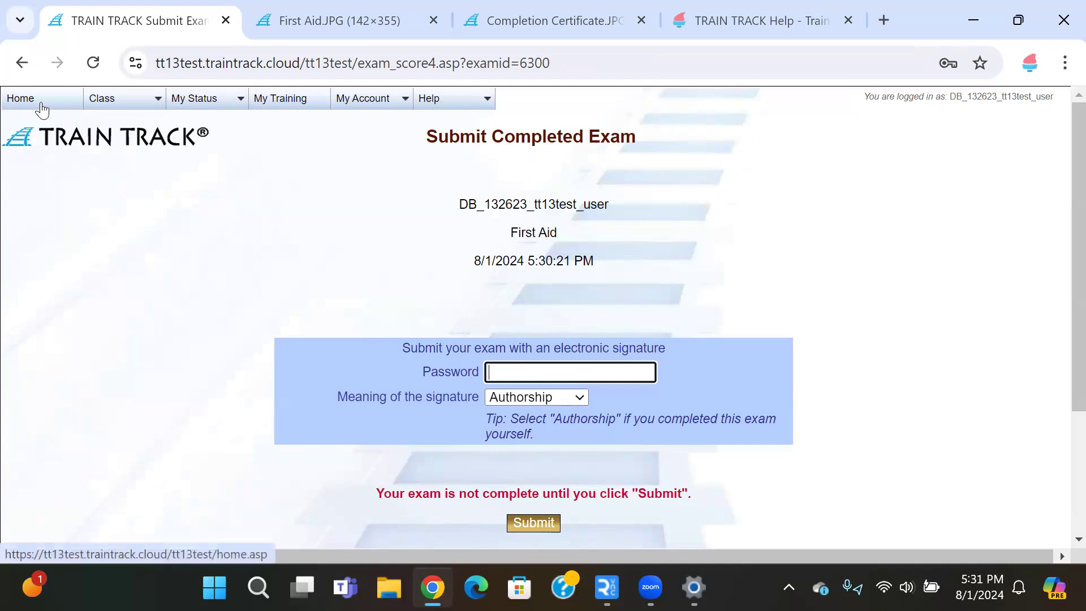
# Step: Return to the personal training page to check the needed training list, and go back to the home page
pyautogui.click(304, 106)
pyautogui.click(551, 234)
pyautogui.click(552, 233)
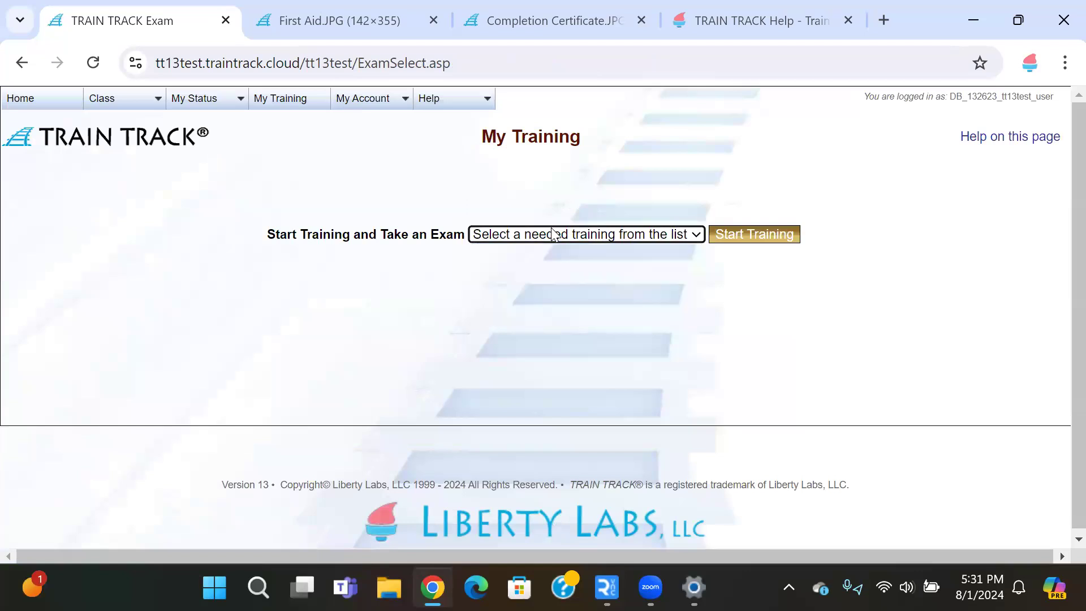
pyautogui.click(34, 108)
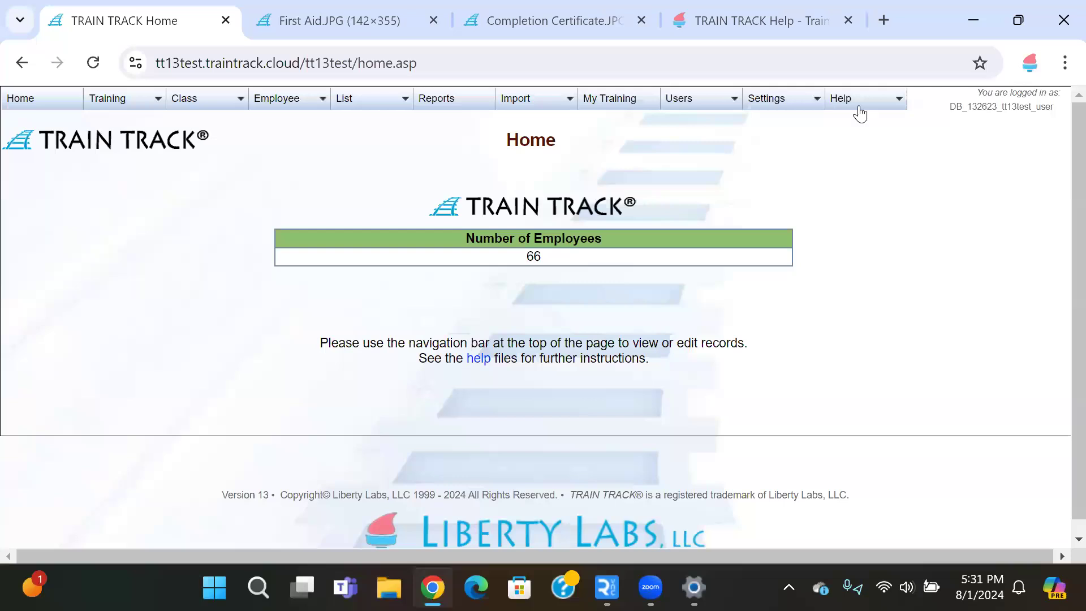
# Step: Open the help contents, look through the topics and open the Create an Exam topic
pyautogui.moveTo(862, 105)
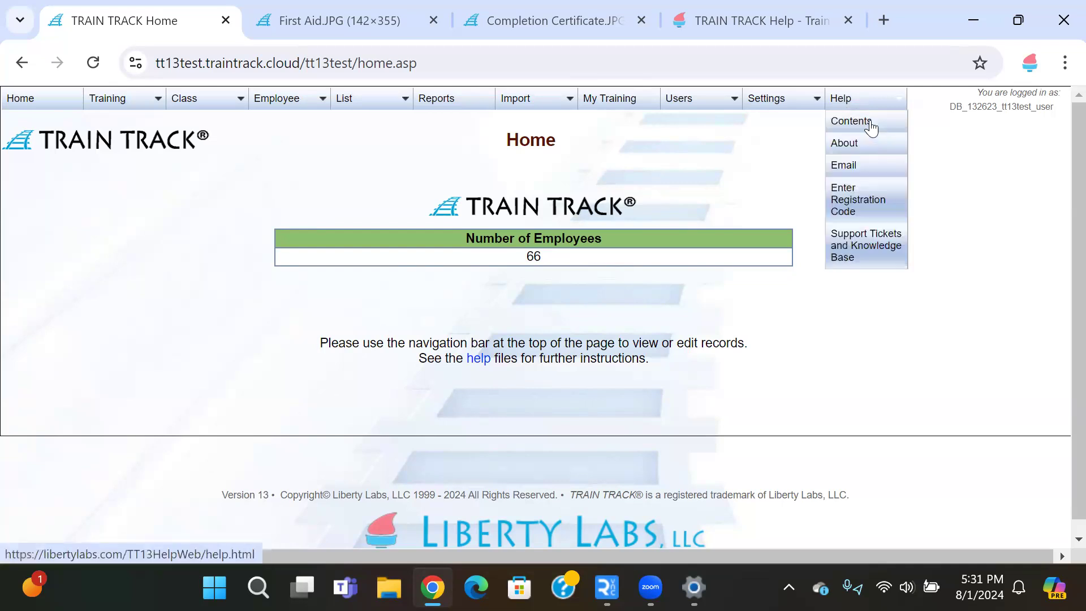
pyautogui.click(871, 125)
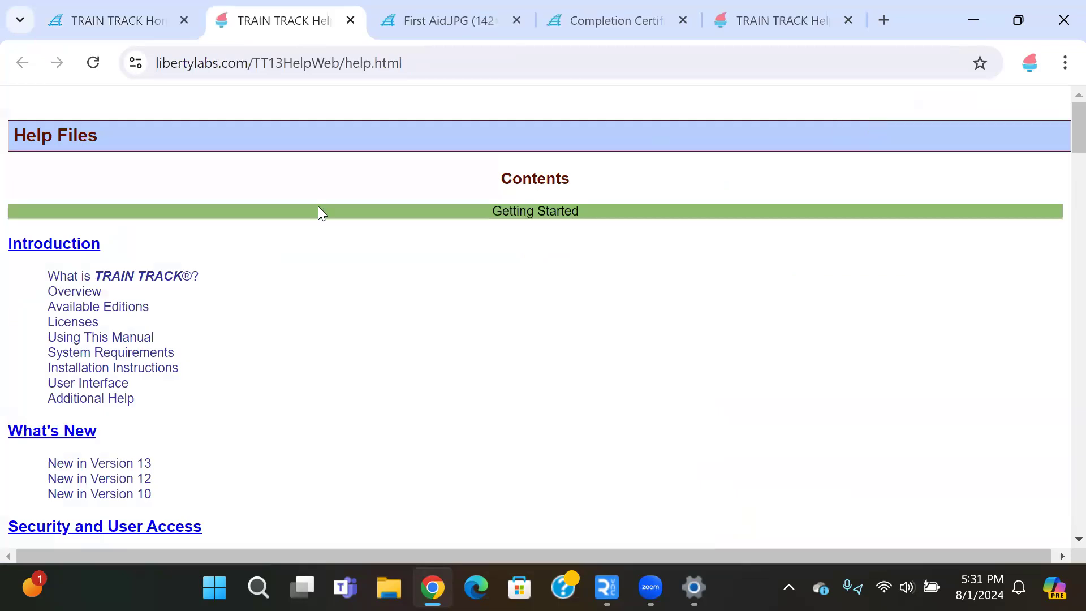
pyautogui.scroll(-10, 307, 196)
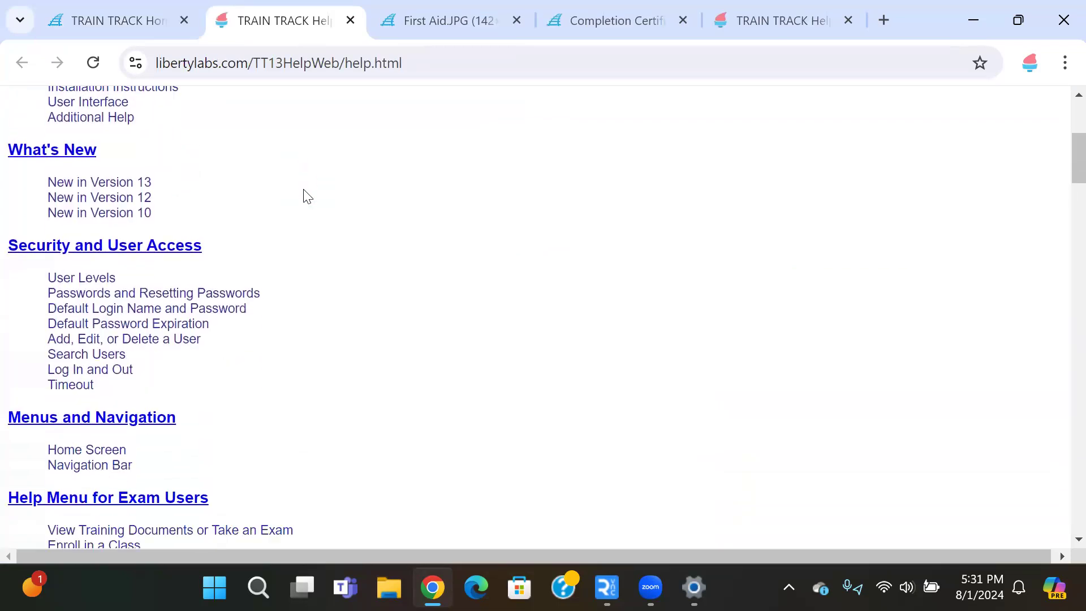
pyautogui.scroll(-5, 307, 196)
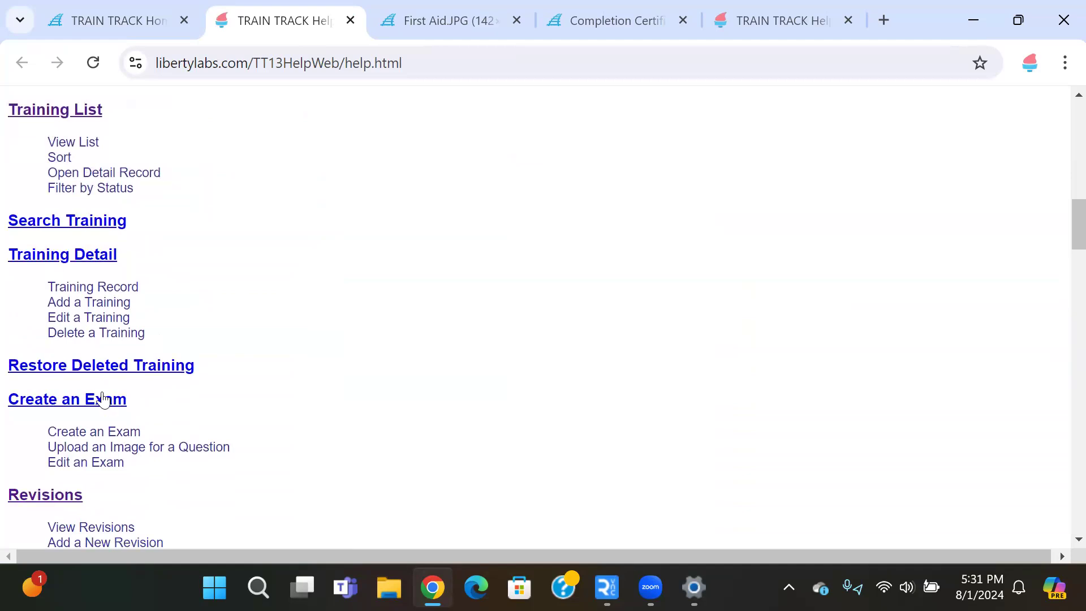
pyautogui.click(81, 405)
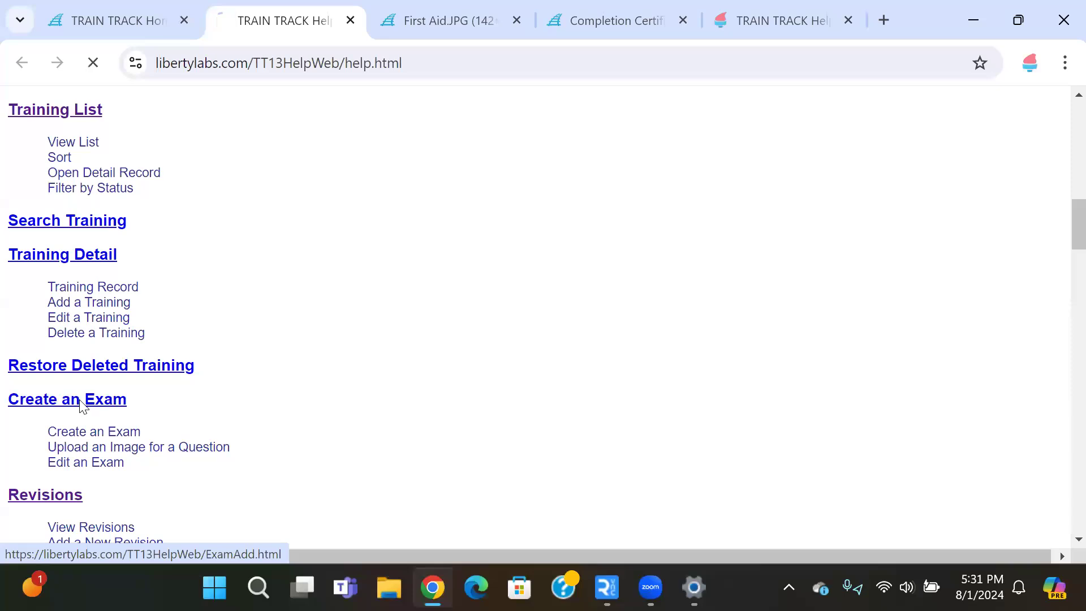
# Step: Read through the illustrated Create an Exam instructions, from adding questions to entering answers and point values
pyautogui.scroll(-5, 583, 243)
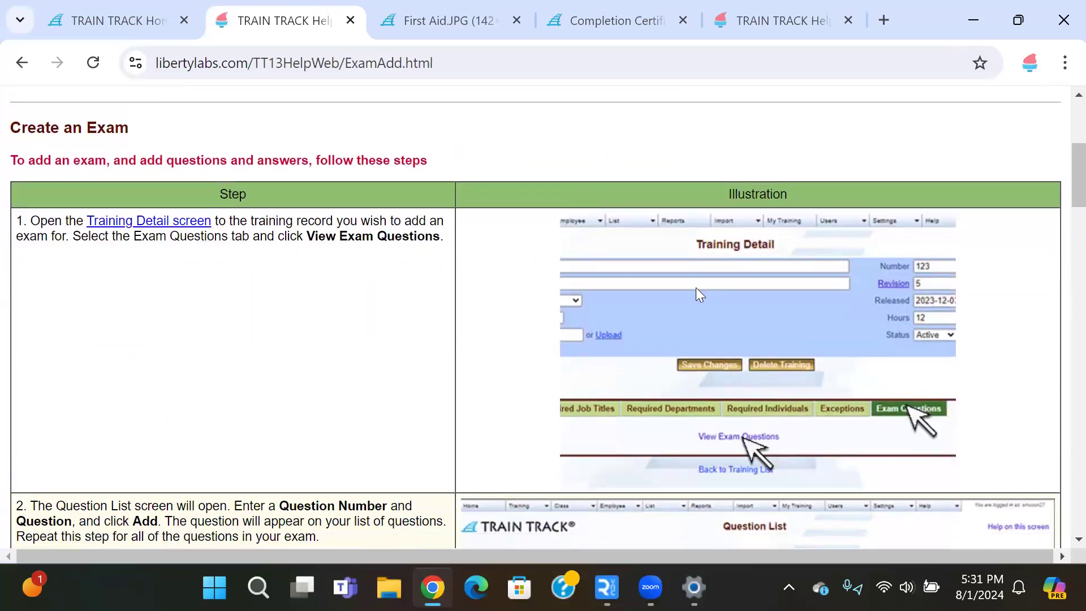
pyautogui.scroll(-9, 696, 287)
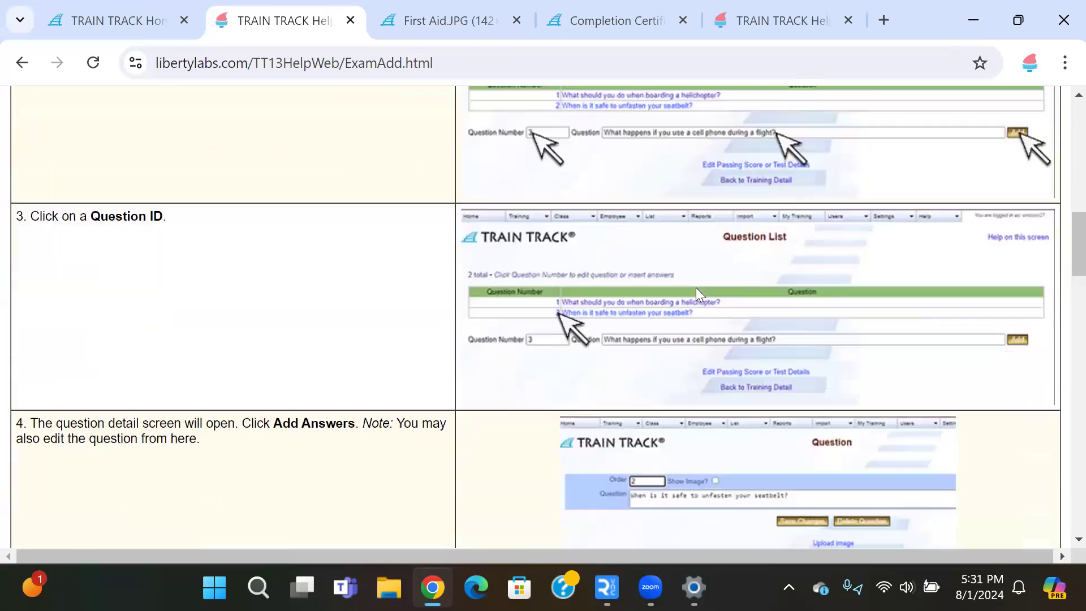
pyautogui.scroll(-7, 697, 293)
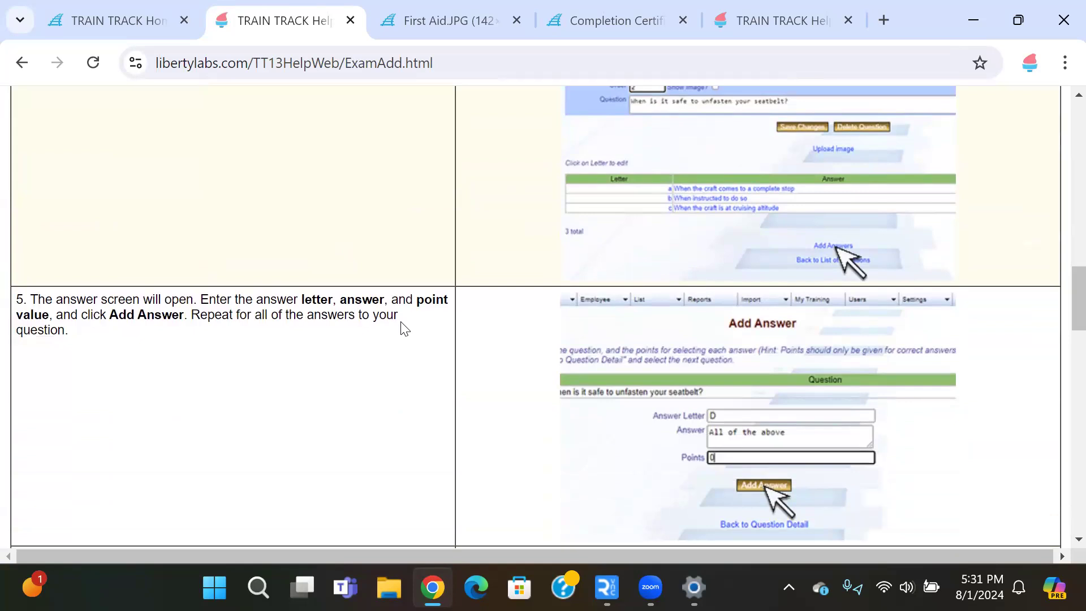
pyautogui.scroll(-2, 665, 413)
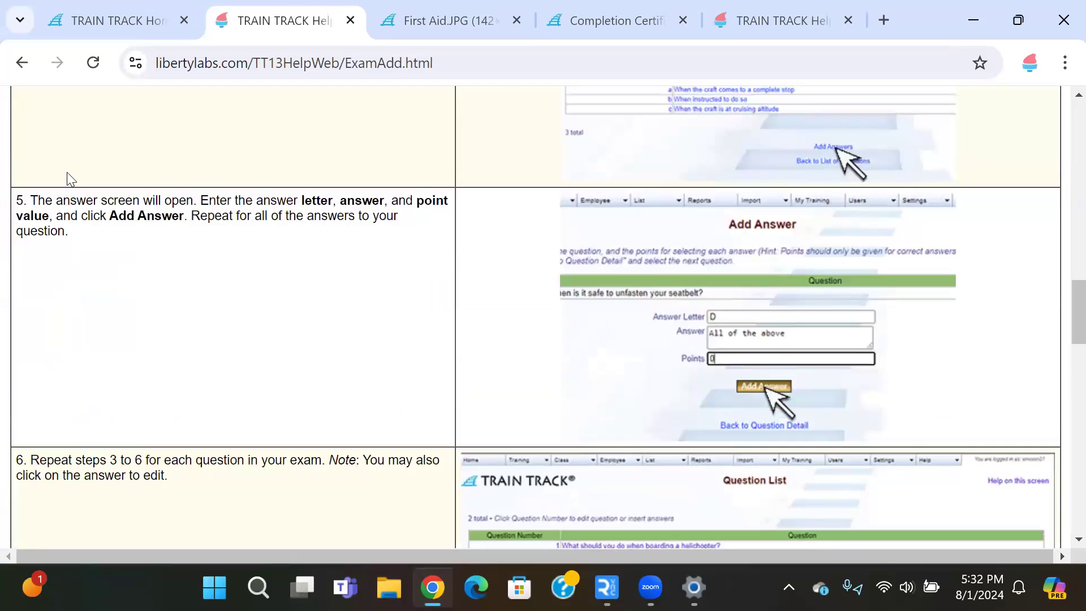
# Step: Return to the help contents, look through the remaining topics down to the import section, and open the Index
pyautogui.click(24, 62)
pyautogui.scroll(-4, 286, 263)
pyautogui.scroll(-10, 288, 263)
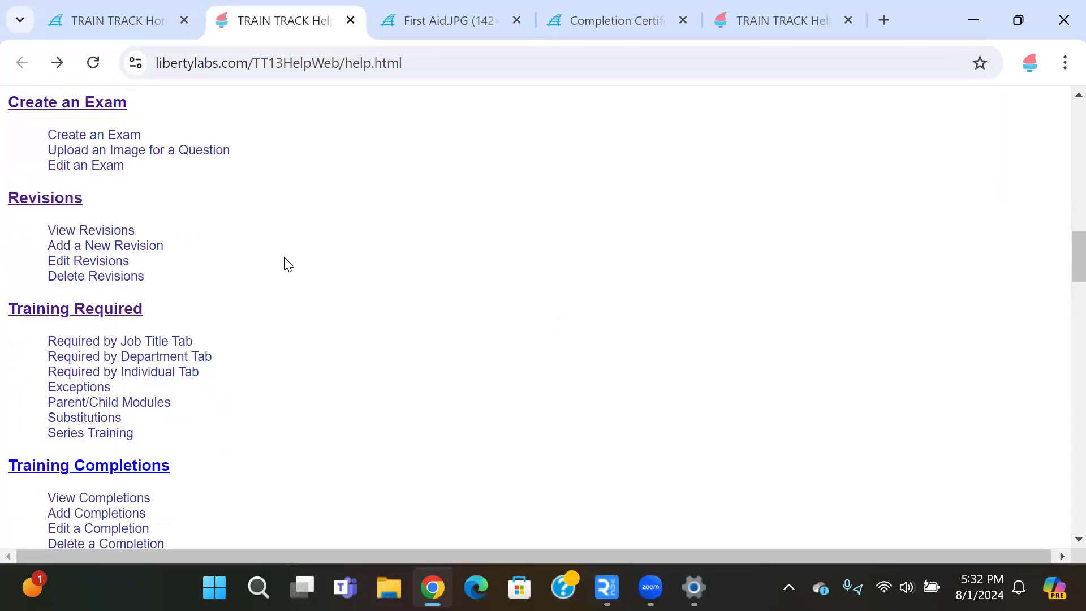
pyautogui.scroll(-4, 285, 258)
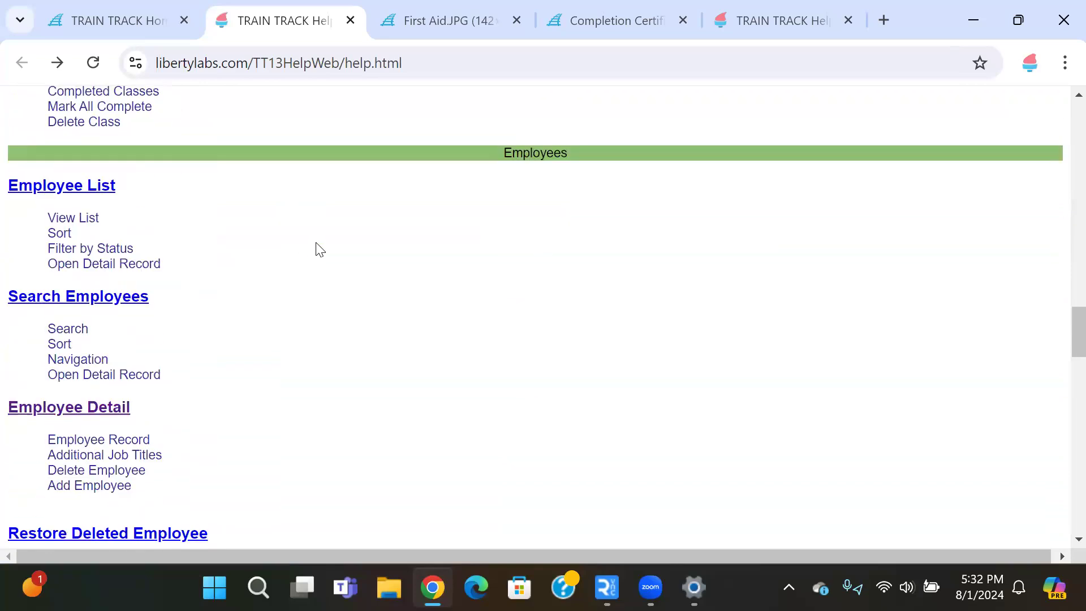
pyautogui.scroll(-10, 543, 158)
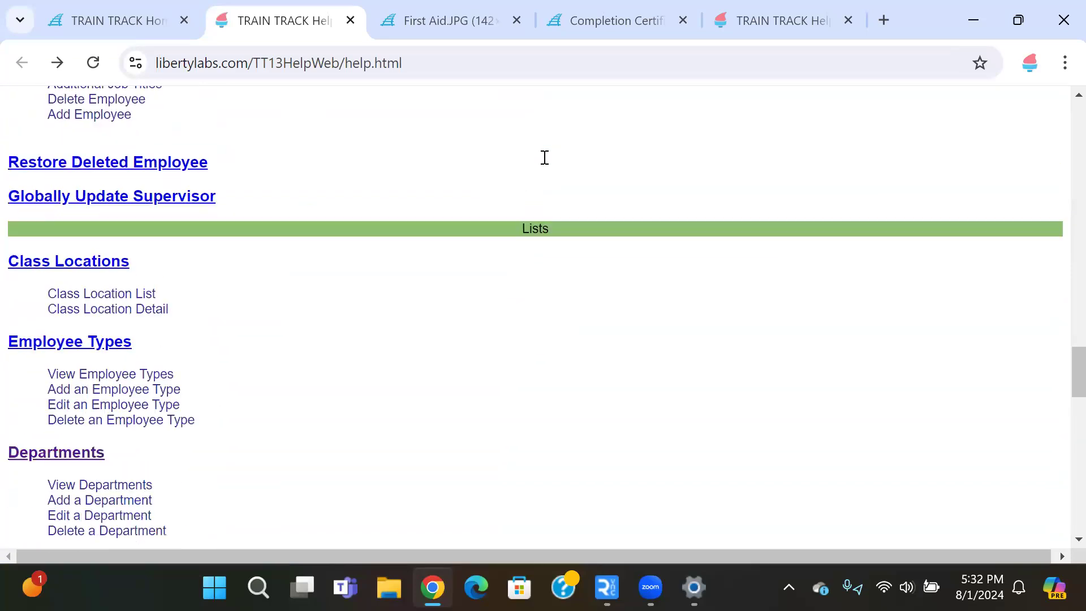
pyautogui.scroll(-10, 484, 284)
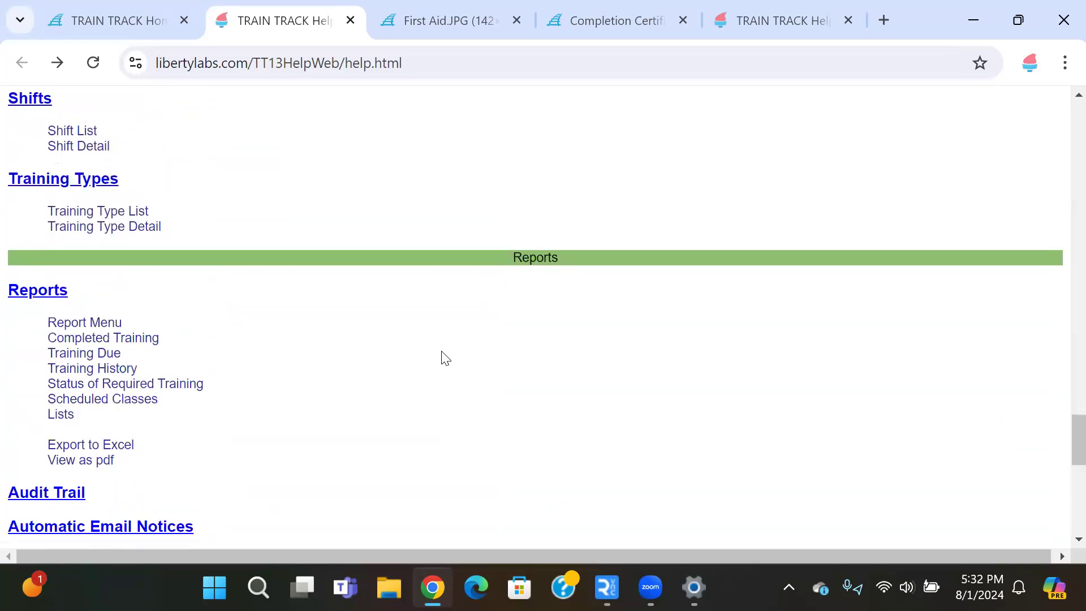
pyautogui.scroll(-5, 446, 357)
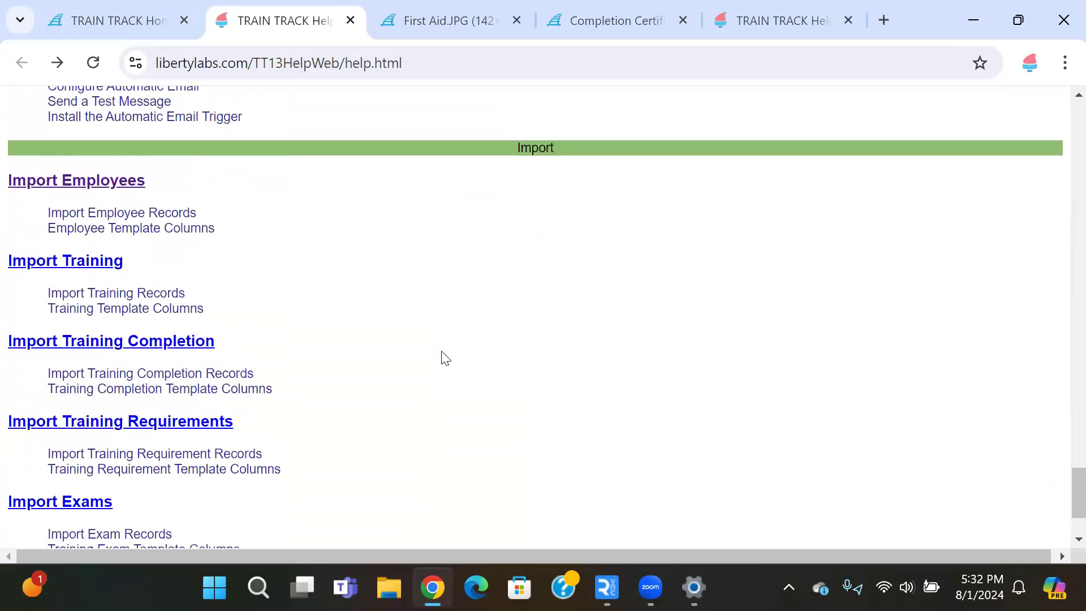
pyautogui.scroll(-1, 445, 357)
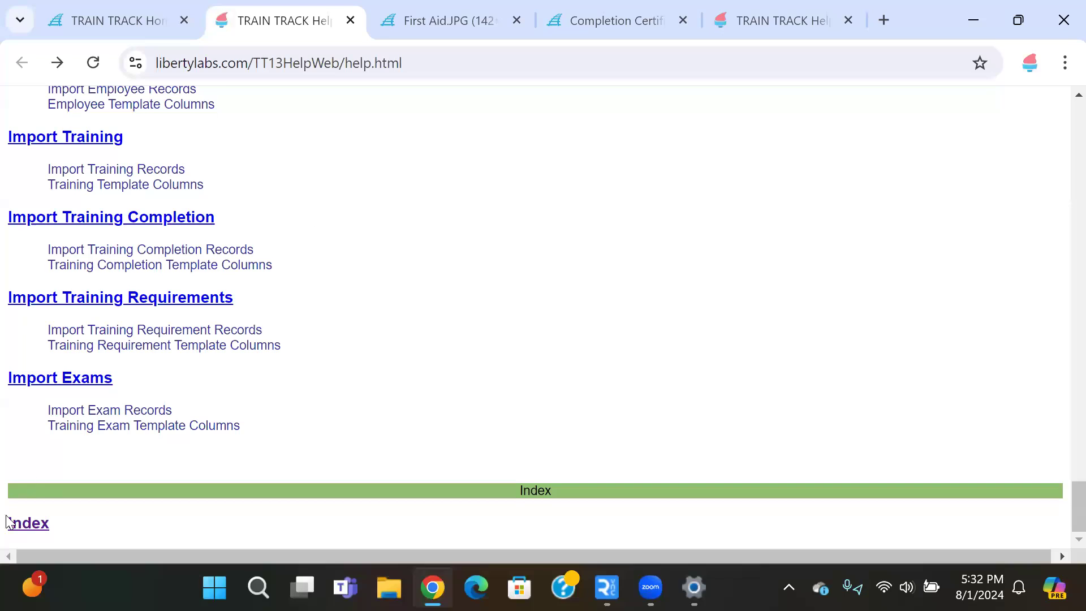
pyautogui.click(23, 526)
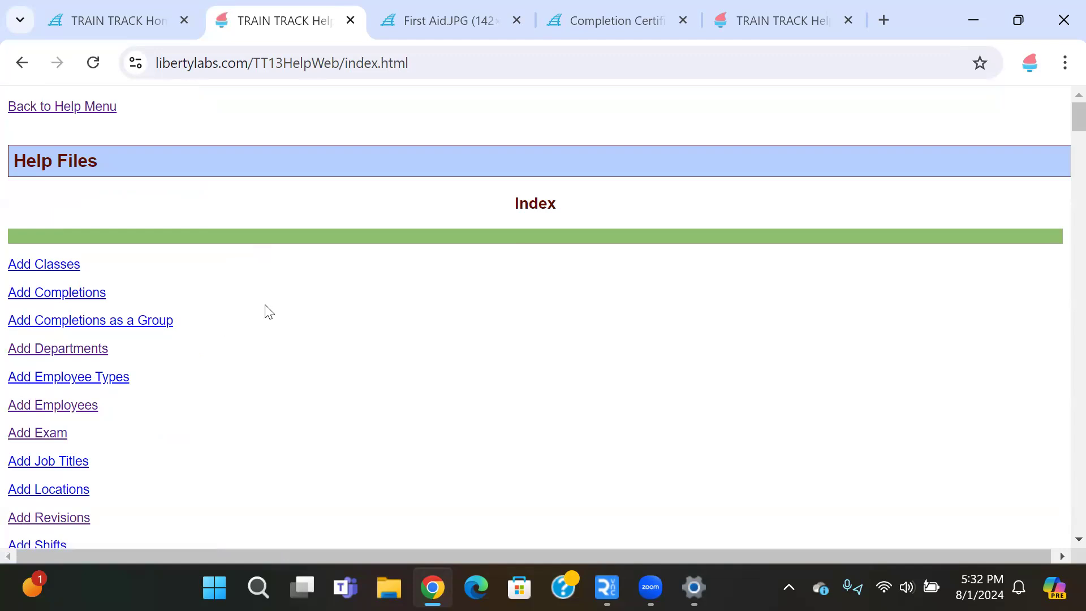
# Step: Find "exam" in the help index page and step through the matching entries as far as Graphics for Exam Questions
pyautogui.scroll(-4, 267, 311)
pyautogui.scroll(1, 267, 310)
pyautogui.hotkey('ctrl', 'f')
pyautogui.write('exam')
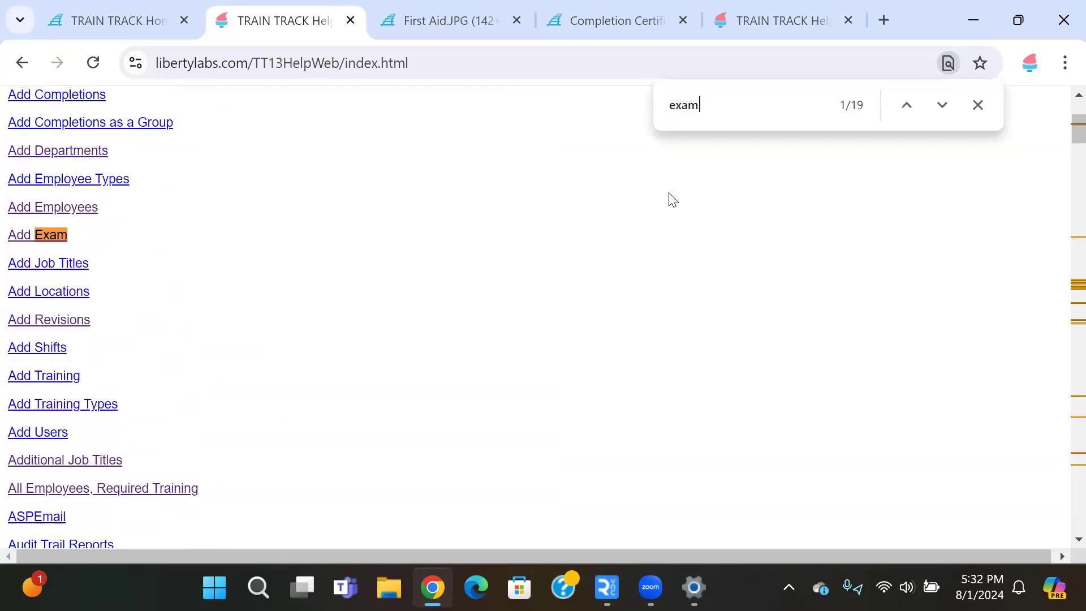
pyautogui.click(941, 99)
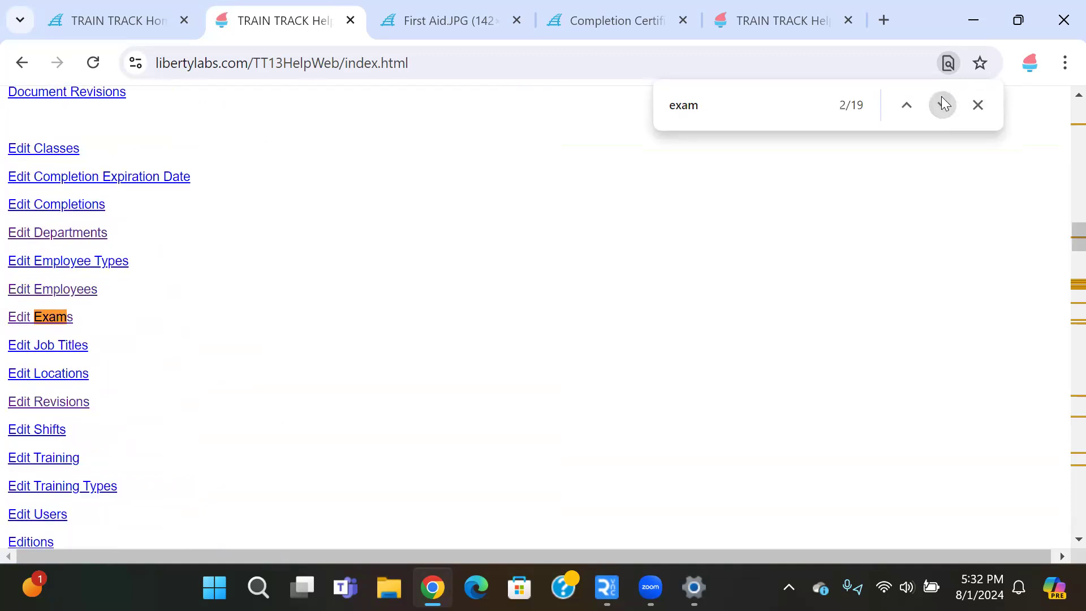
pyautogui.click(941, 98)
pyautogui.click(941, 99)
pyautogui.click(941, 99)
pyautogui.click(941, 99)
pyautogui.click(941, 98)
pyautogui.click(941, 98)
pyautogui.click(942, 98)
pyautogui.click(941, 100)
pyautogui.click(941, 100)
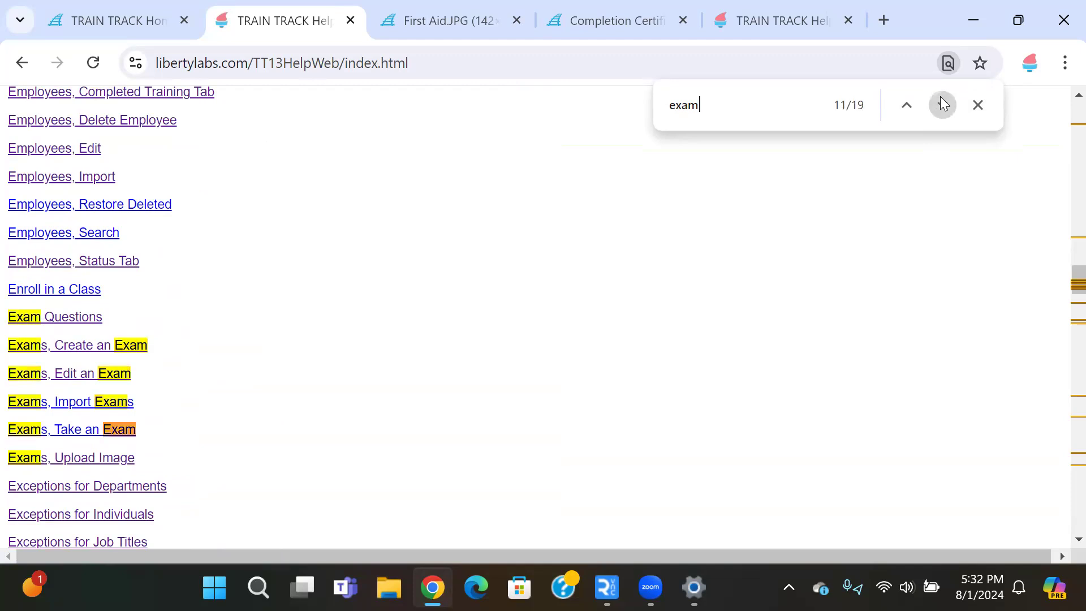
pyautogui.click(942, 99)
pyautogui.click(941, 100)
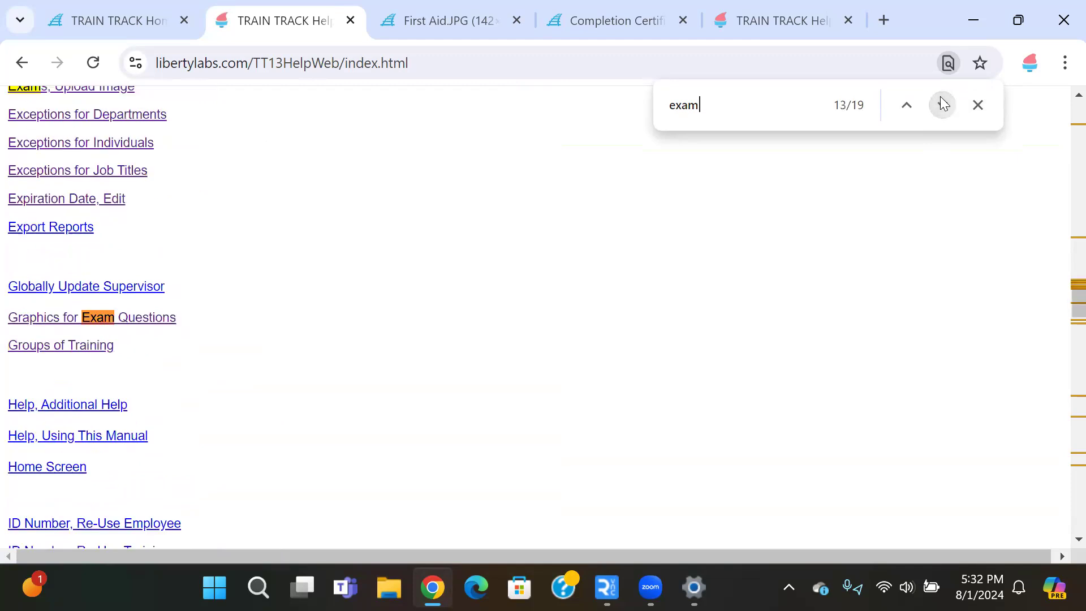
pyautogui.moveTo(739, 113); pyautogui.dragTo(645, 114)
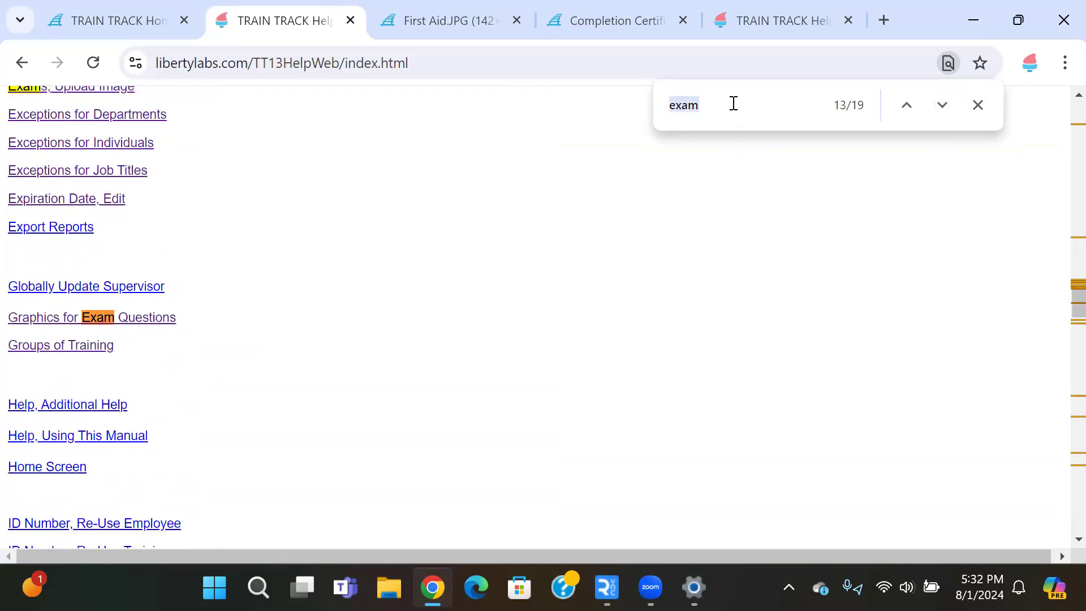
pyautogui.click(183, 324)
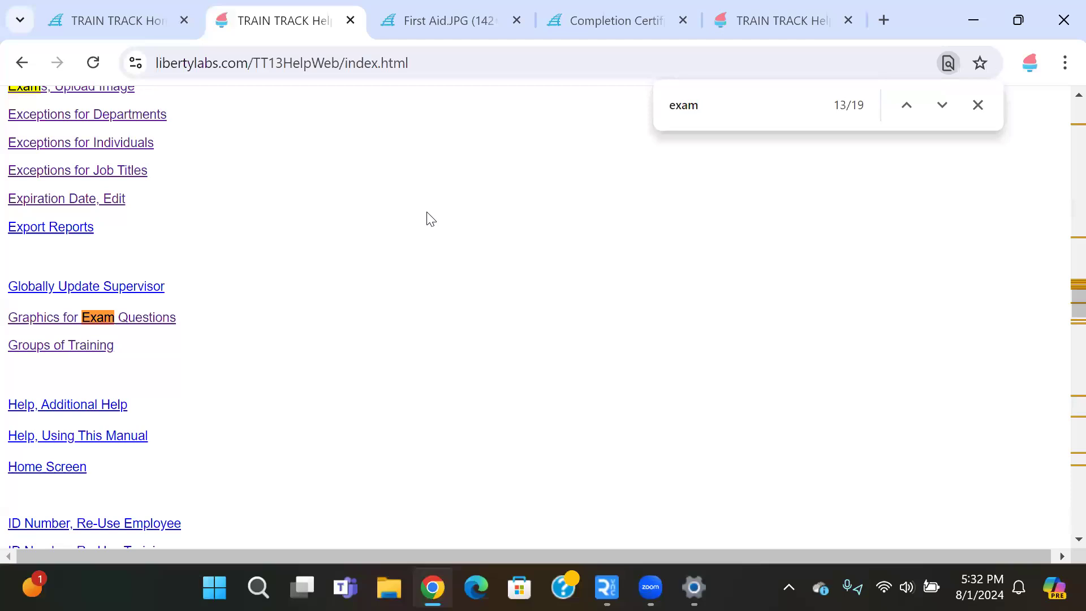
# Step: From the application's home page, open Support Tickets and Knowledge Base and search its articles for "user permissions"
pyautogui.click(132, 22)
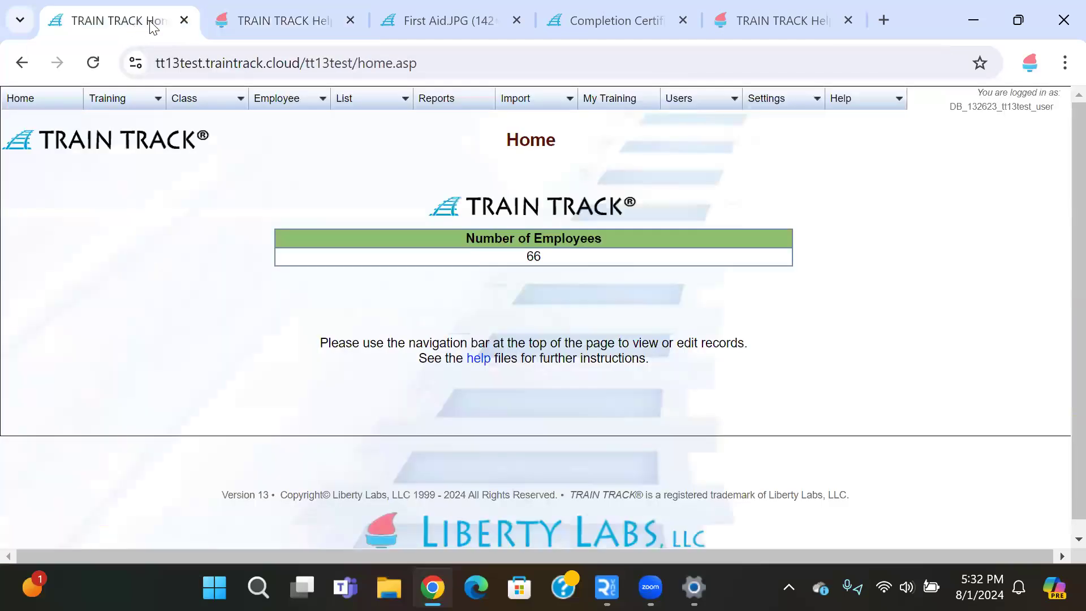
pyautogui.click(843, 102)
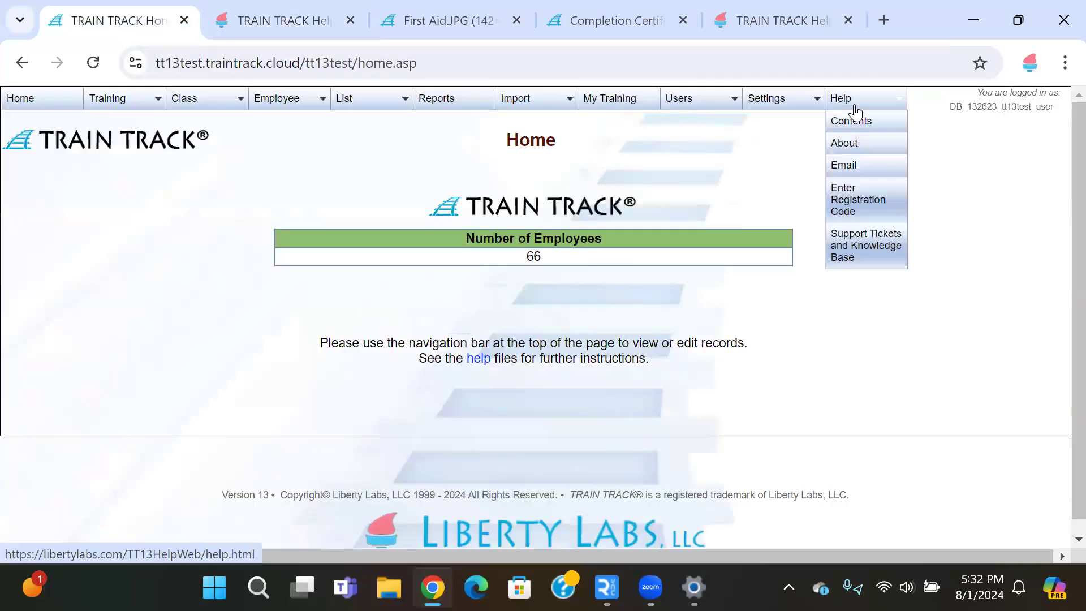
pyautogui.click(883, 243)
pyautogui.scroll(-2, 315, 263)
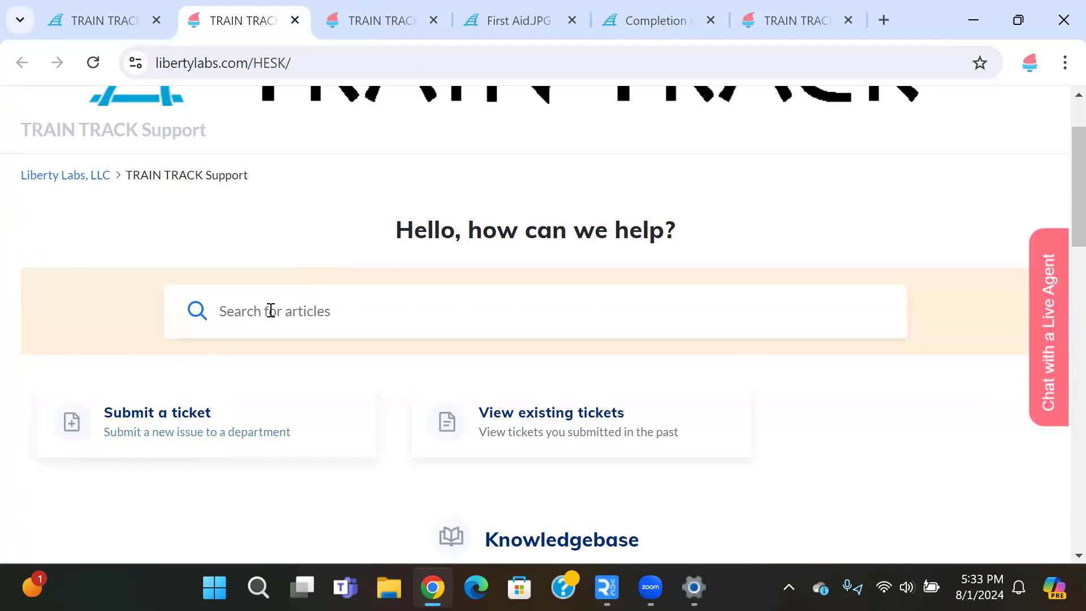
pyautogui.click(270, 310)
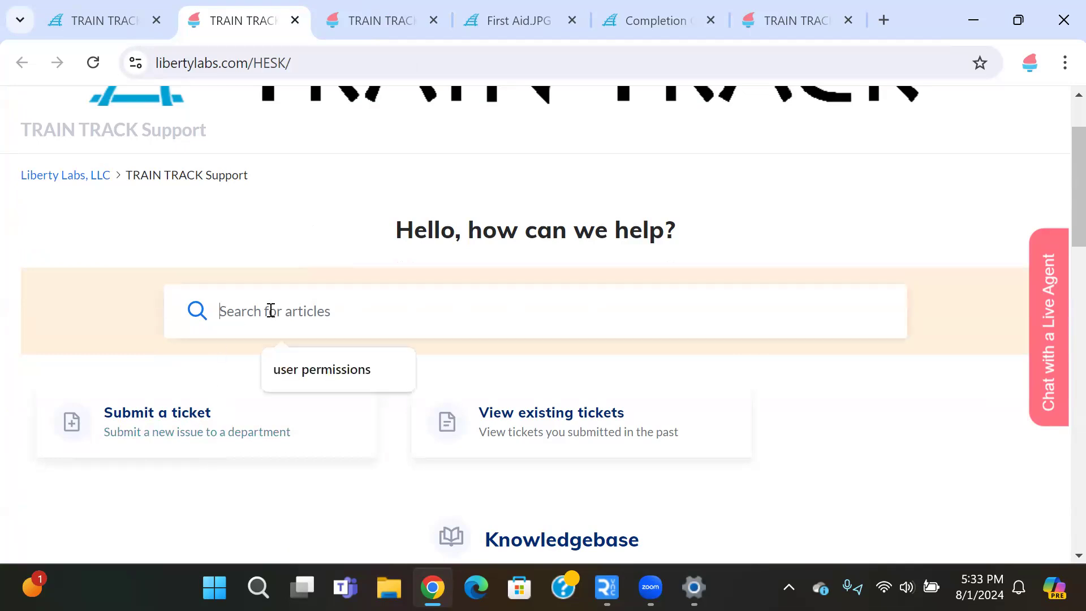
pyautogui.click(329, 370)
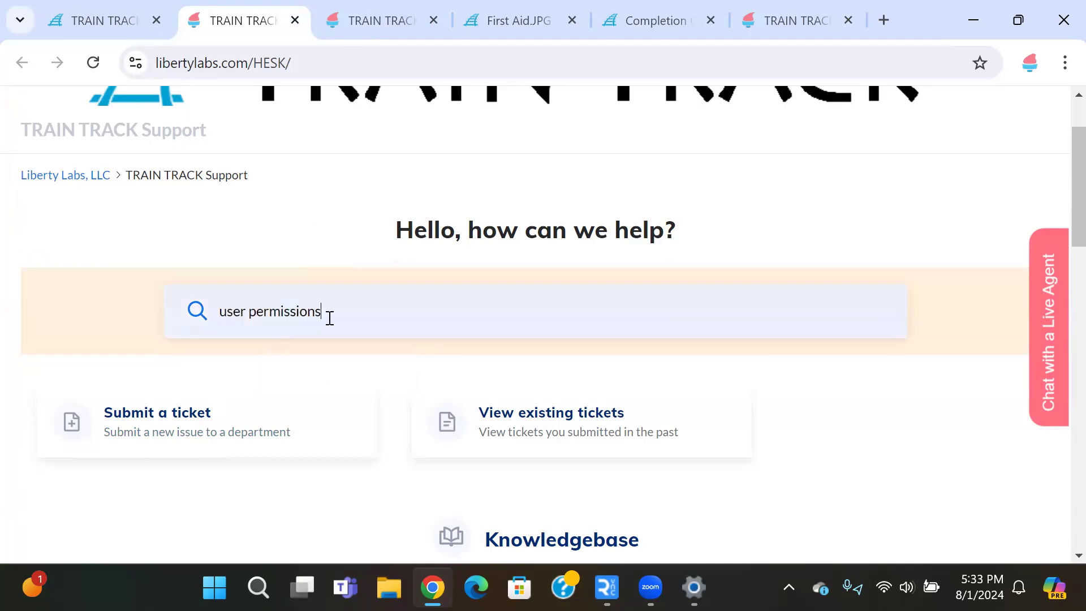
pyautogui.press('Return')
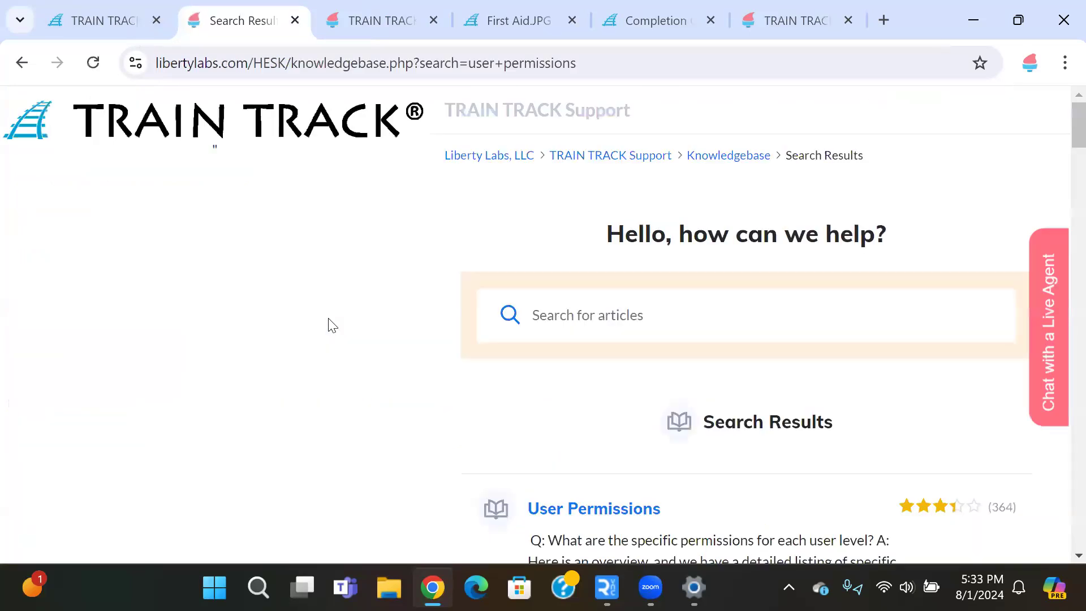
# Step: Dismiss the support chat greeting, open the User Permissions article and read what each user level can do
pyautogui.scroll(-3, 401, 283)
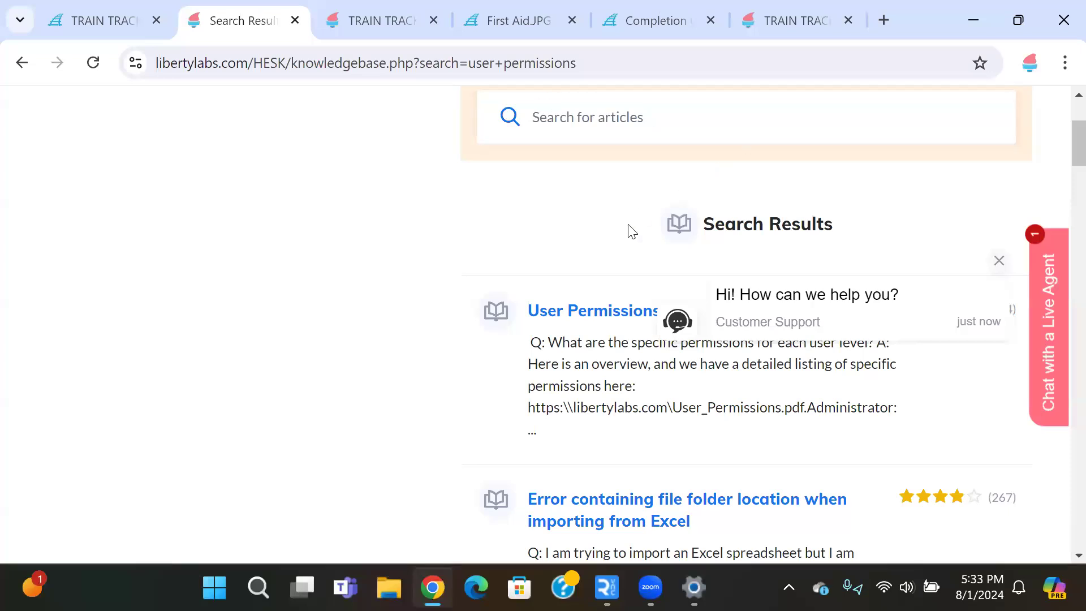
pyautogui.click(1000, 264)
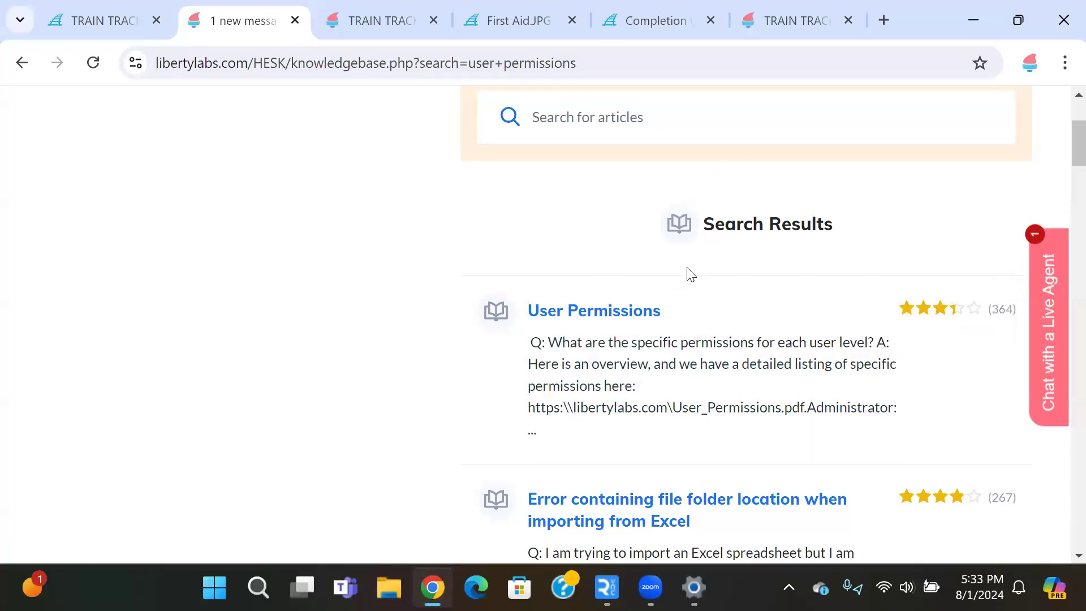
pyautogui.click(598, 312)
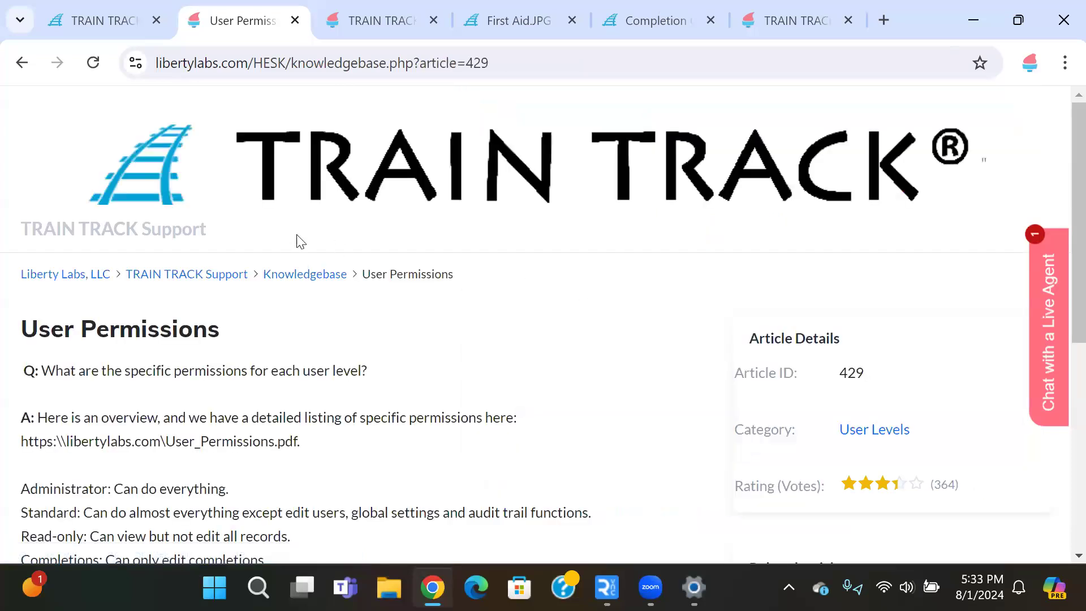
pyautogui.scroll(-2, 219, 289)
pyautogui.scroll(-2, 219, 290)
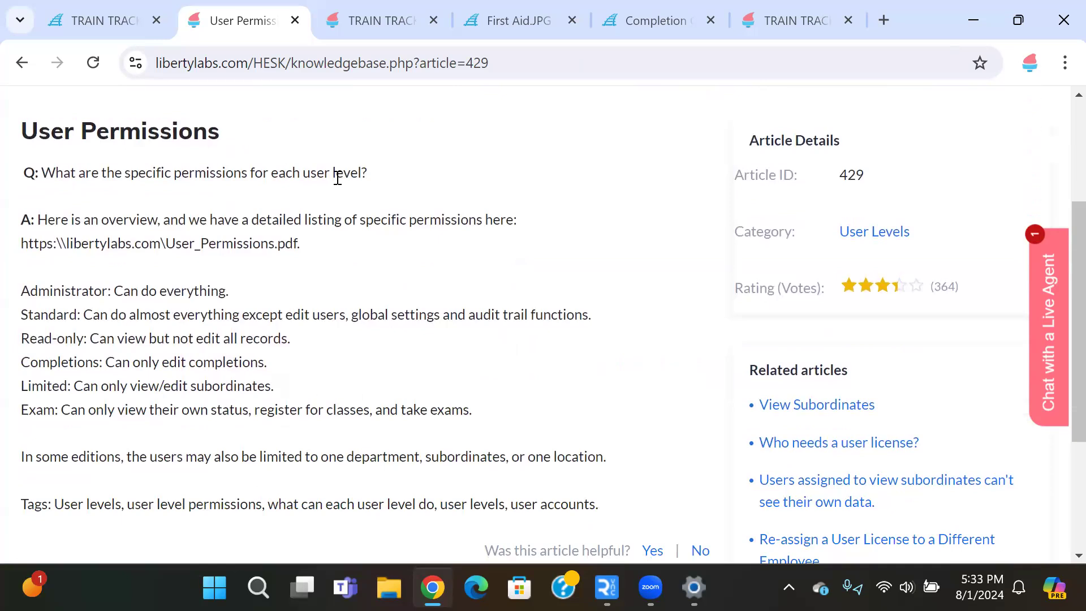
pyautogui.moveTo(21, 291); pyautogui.dragTo(240, 295)
pyautogui.moveTo(21, 338); pyautogui.dragTo(248, 331)
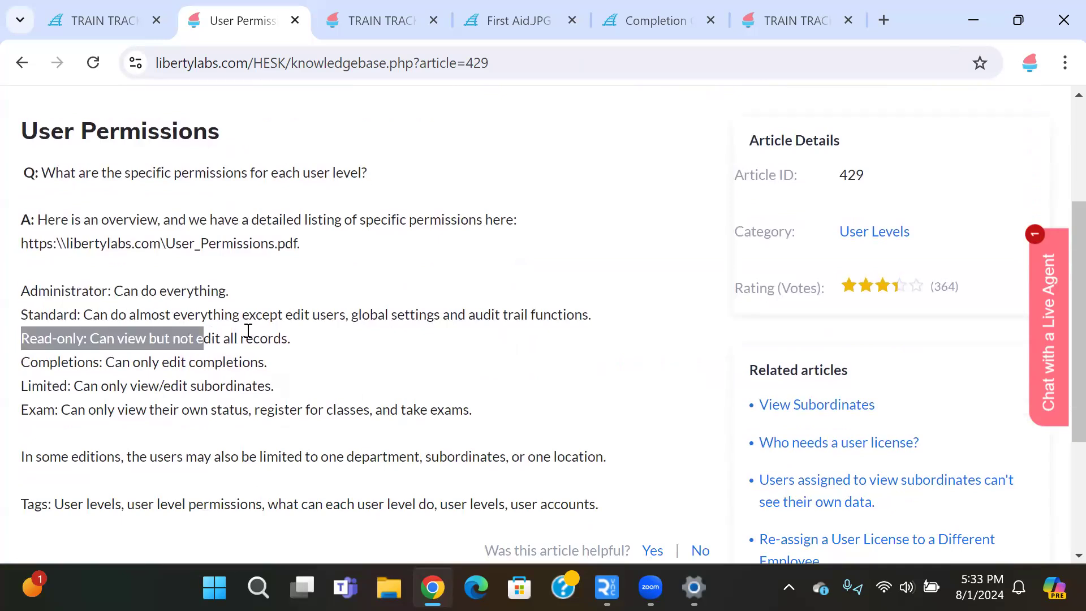
pyautogui.click(300, 338)
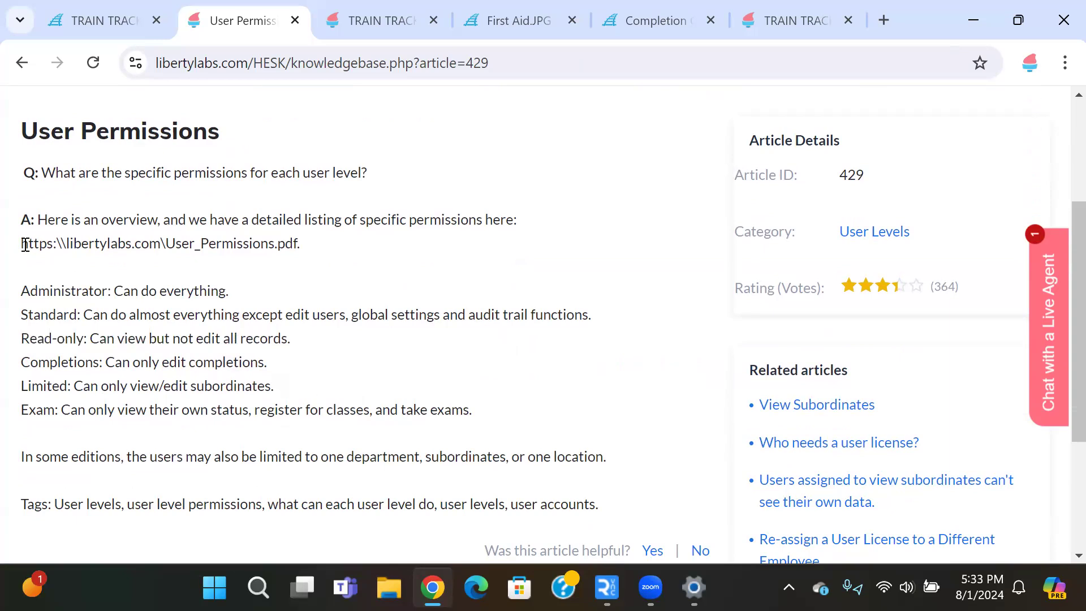
# Step: Copy the article's User_Permissions.pdf address, open it in a new browser tab and examine the detailed permissions table
pyautogui.moveTo(21, 244); pyautogui.dragTo(296, 243)
pyautogui.hotkey('ctrl', 'c')
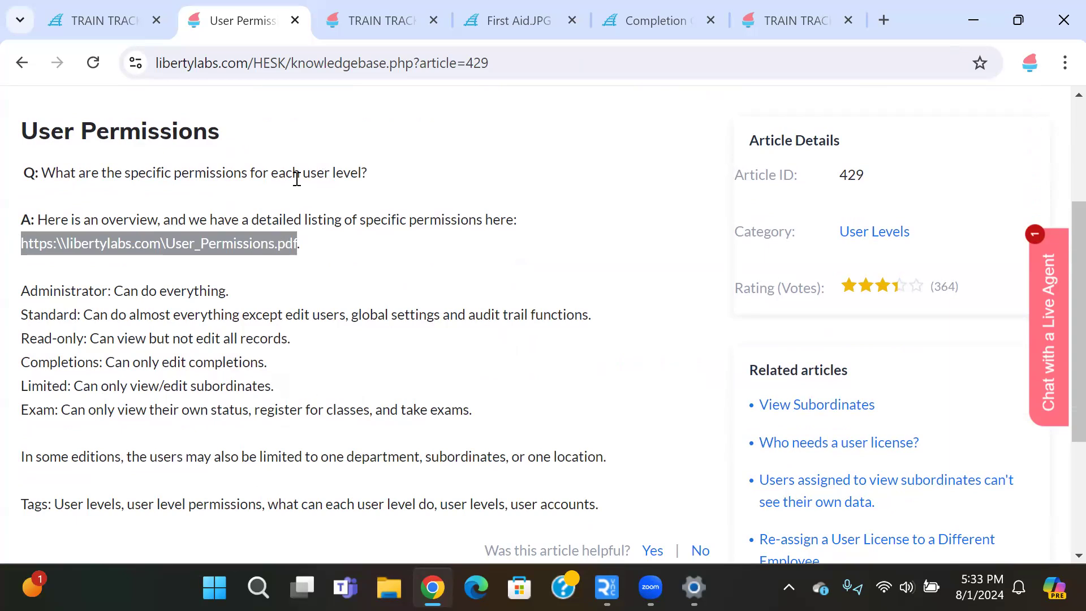
pyautogui.hotkey('ctrl', 't')
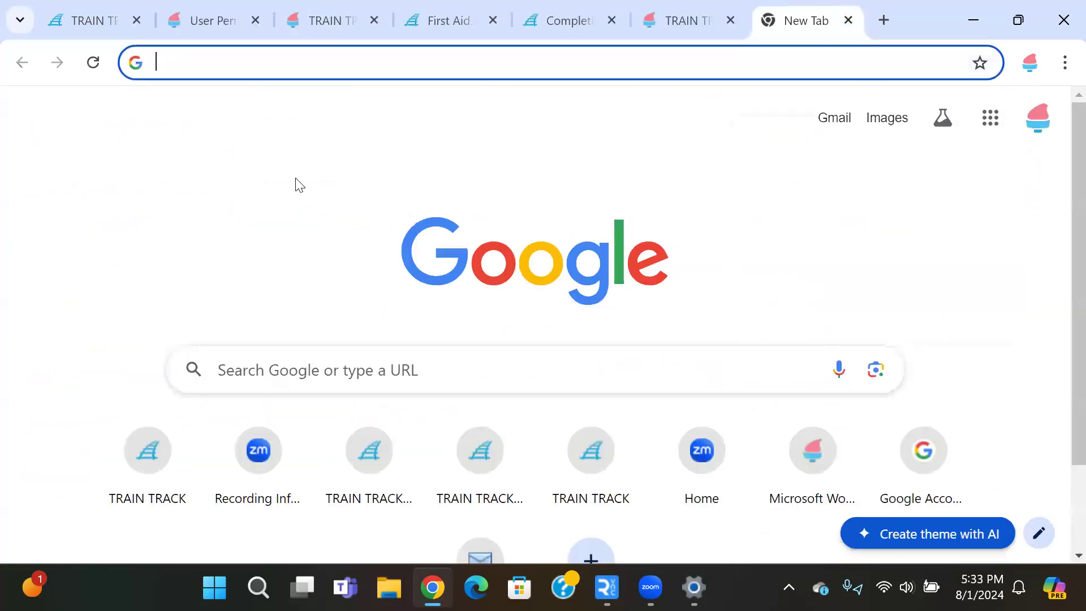
pyautogui.hotkey('ctrl', 'v')
pyautogui.press('Return')
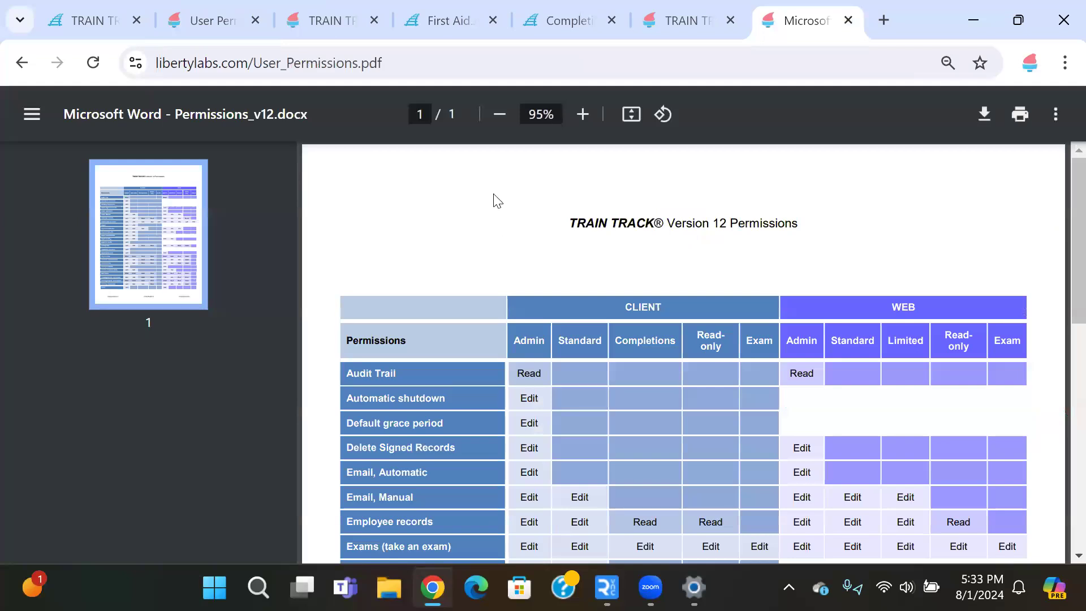
pyautogui.scroll(-2, 498, 187)
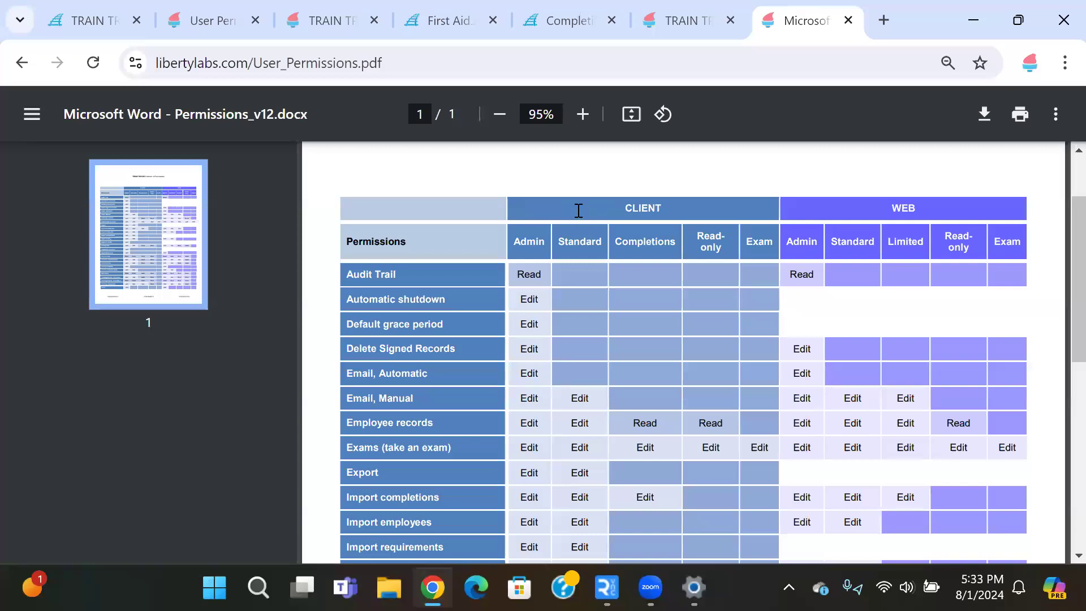
pyautogui.scroll(-6, 681, 324)
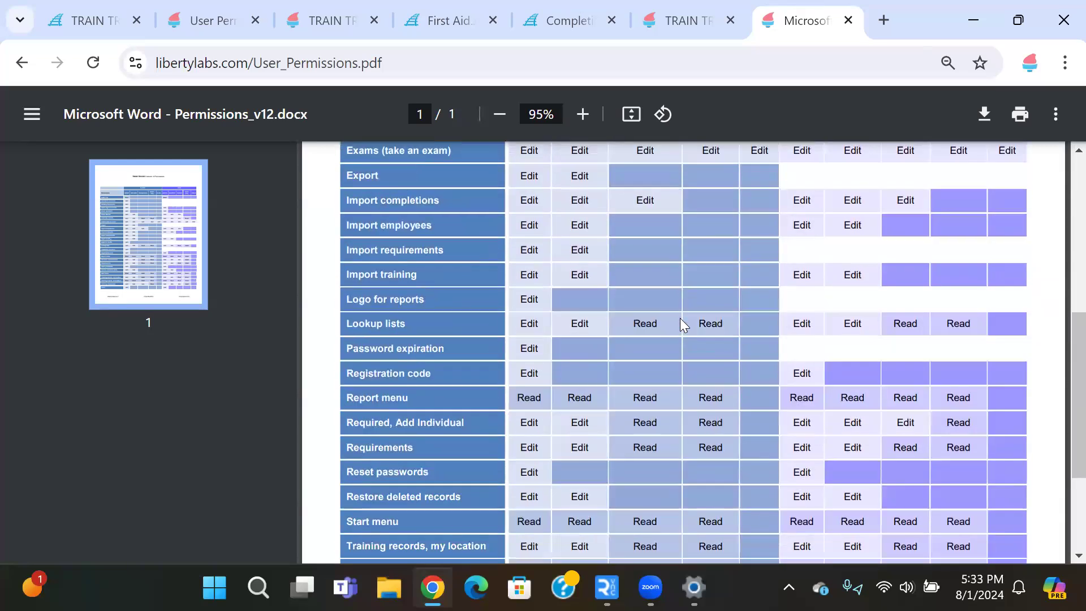
pyautogui.scroll(8, 682, 324)
# Step: Return to the application's home page and show the available help options
pyautogui.click(66, 15)
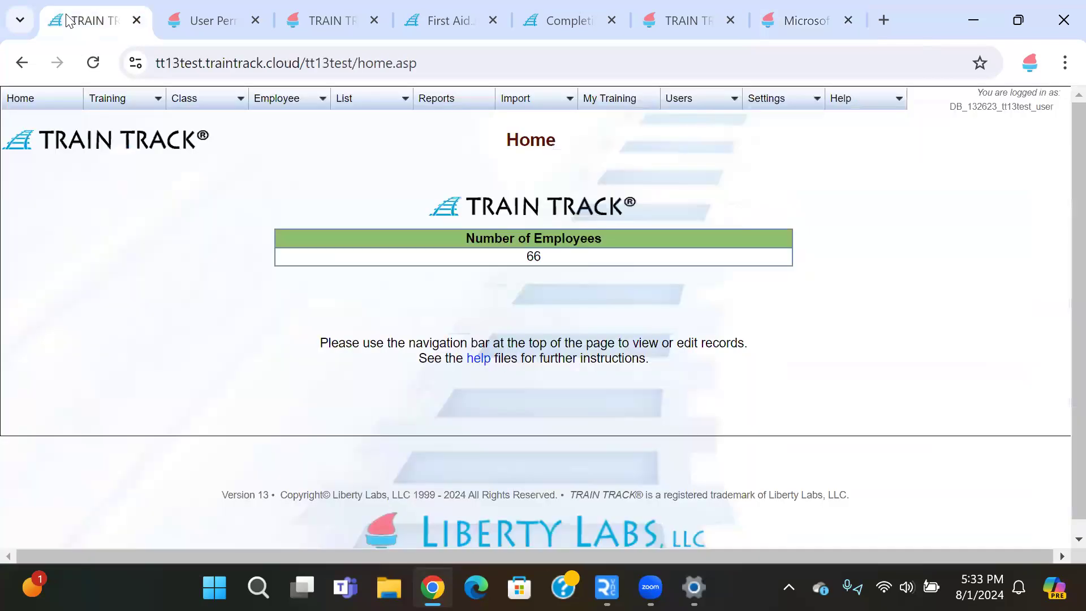
pyautogui.moveTo(842, 106)
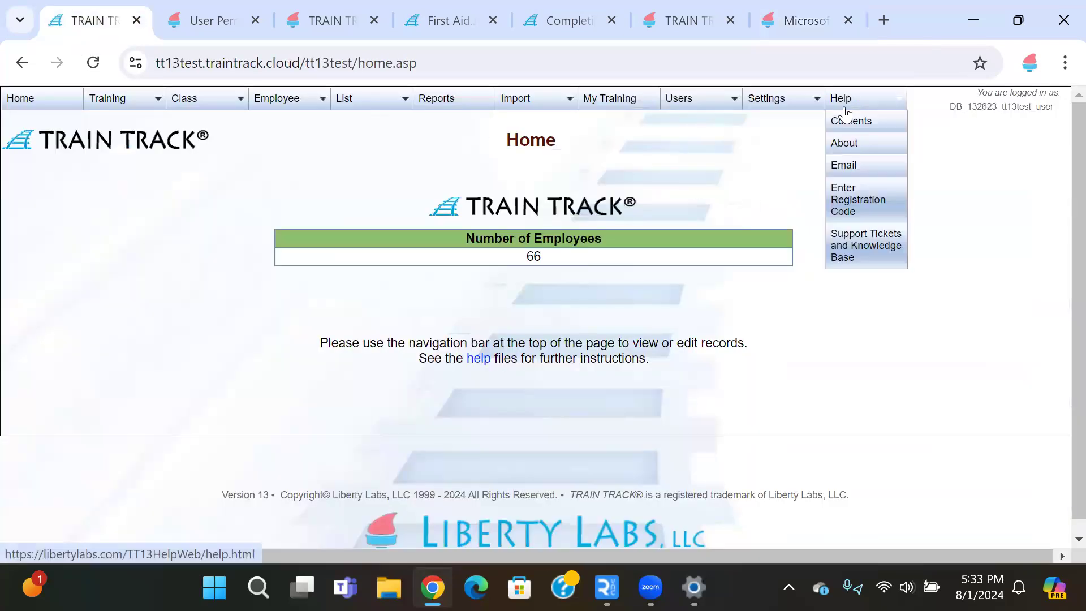